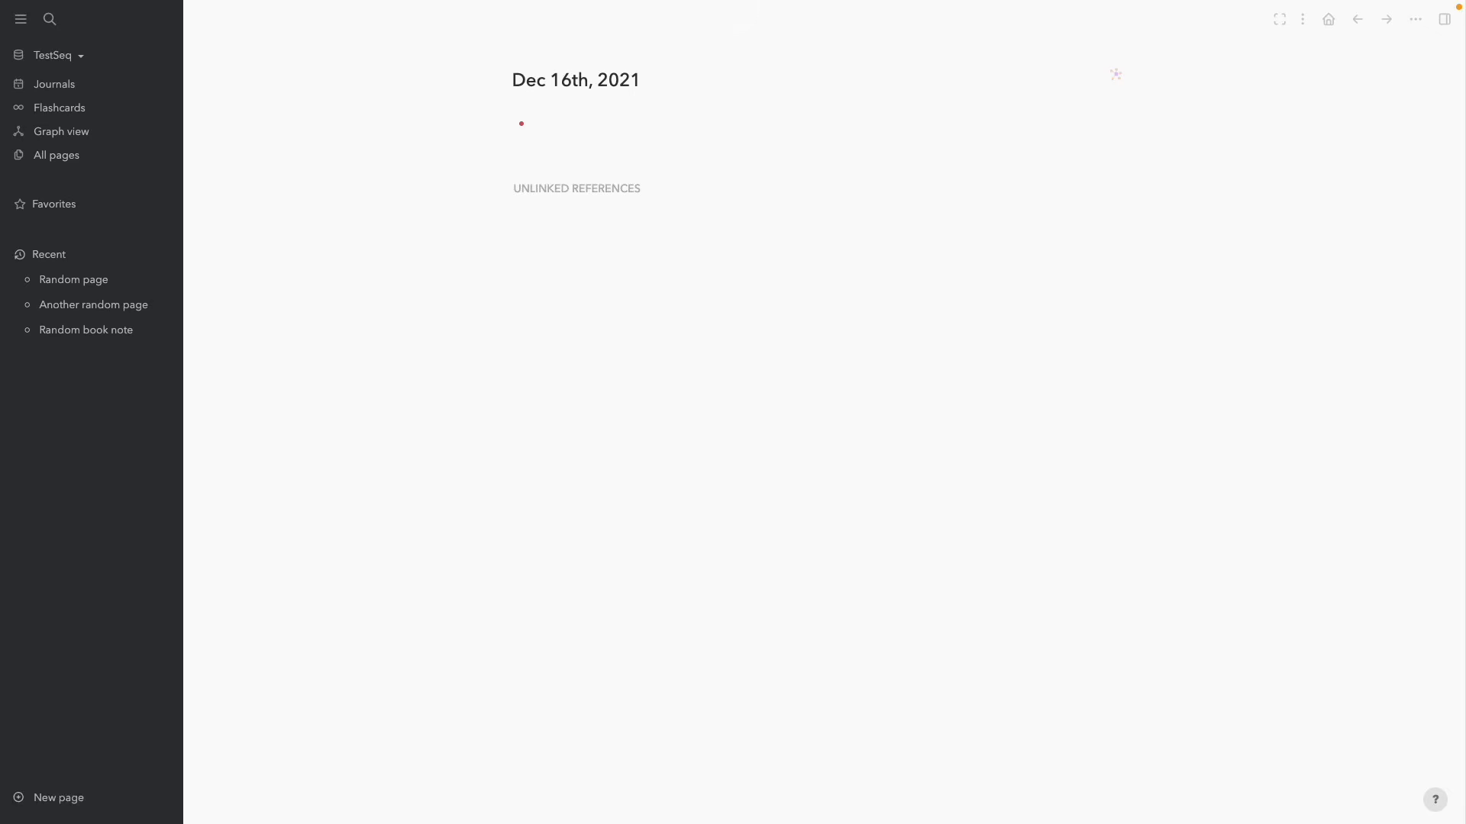
Hide the left sidebar and inspect the DONE task's raw text
{"action": "left_click", "coordinate": [20, 19]}
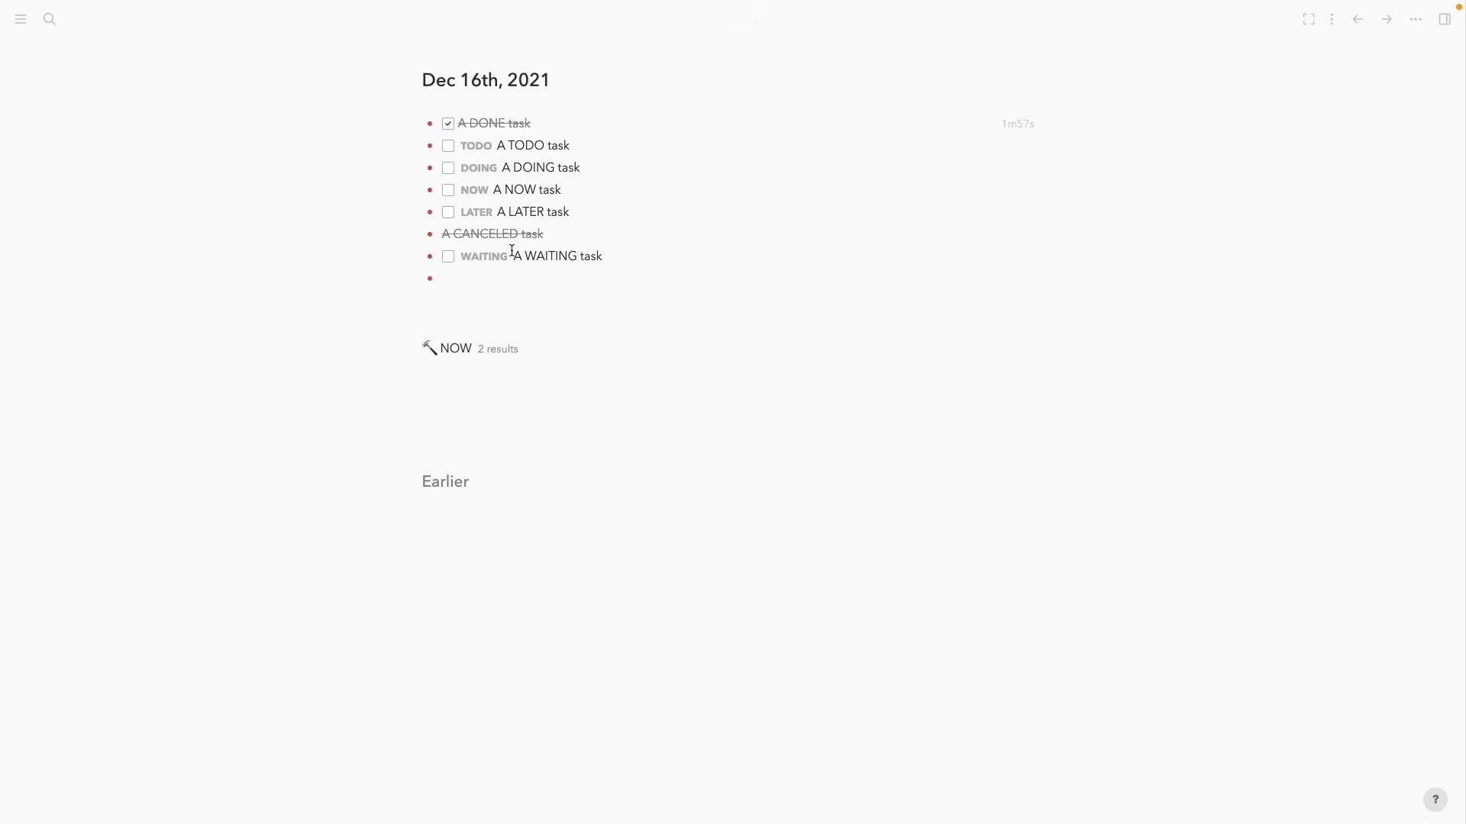
{"action": "left_click", "coordinate": [593, 115]}
{"action": "left_click", "coordinate": [259, 168]}
Toggle the TODO task done and back, then mark the DOING task done
{"action": "left_click", "coordinate": [448, 150]}
{"action": "left_click", "coordinate": [448, 147]}
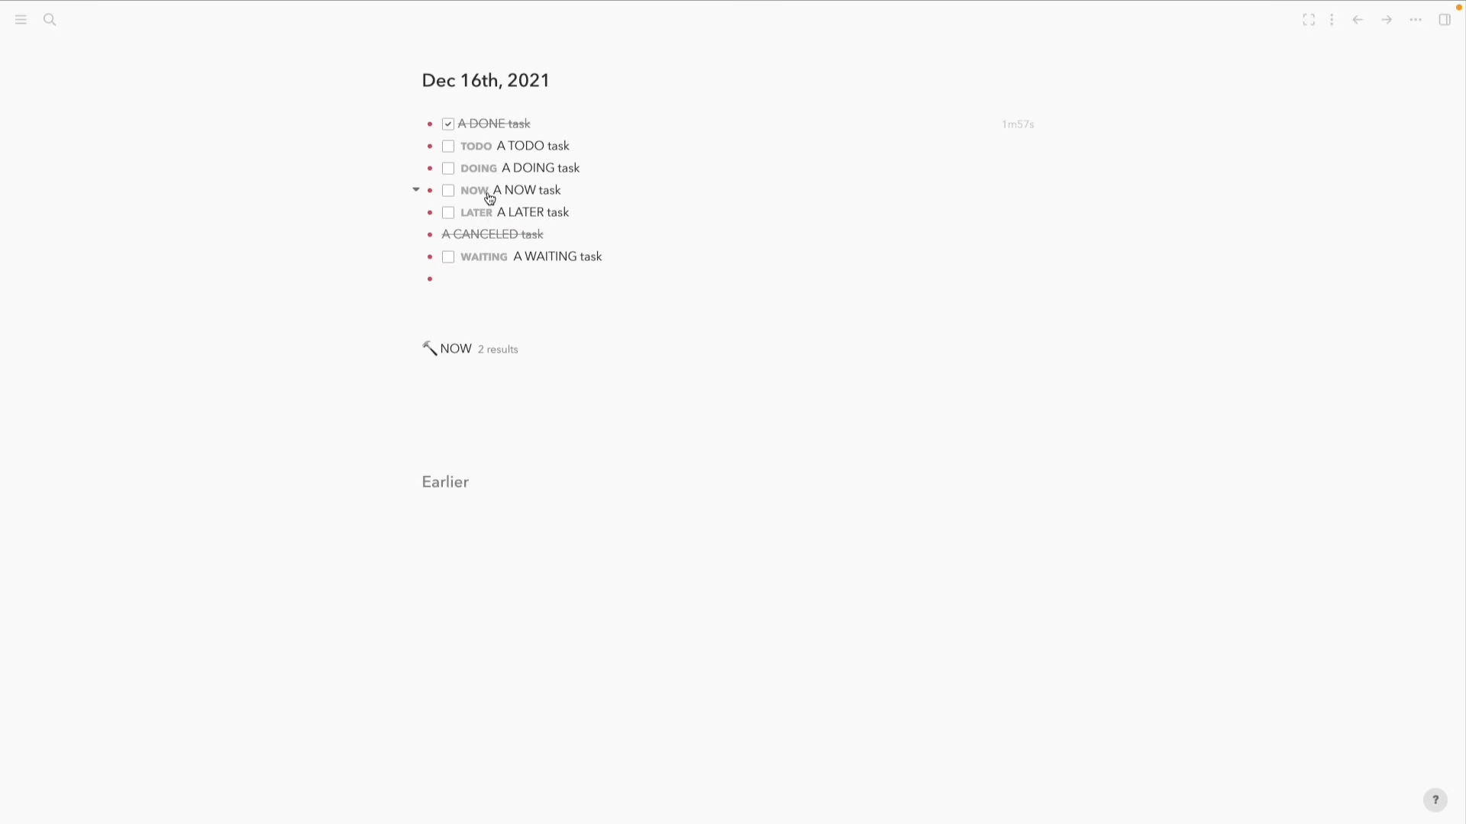
{"action": "left_click", "coordinate": [448, 168]}
{"action": "mouse_move", "coordinate": [1011, 180]}
Add a NOW task 'Do this' in the last bullet and check it off
{"action": "left_click", "coordinate": [519, 278]}
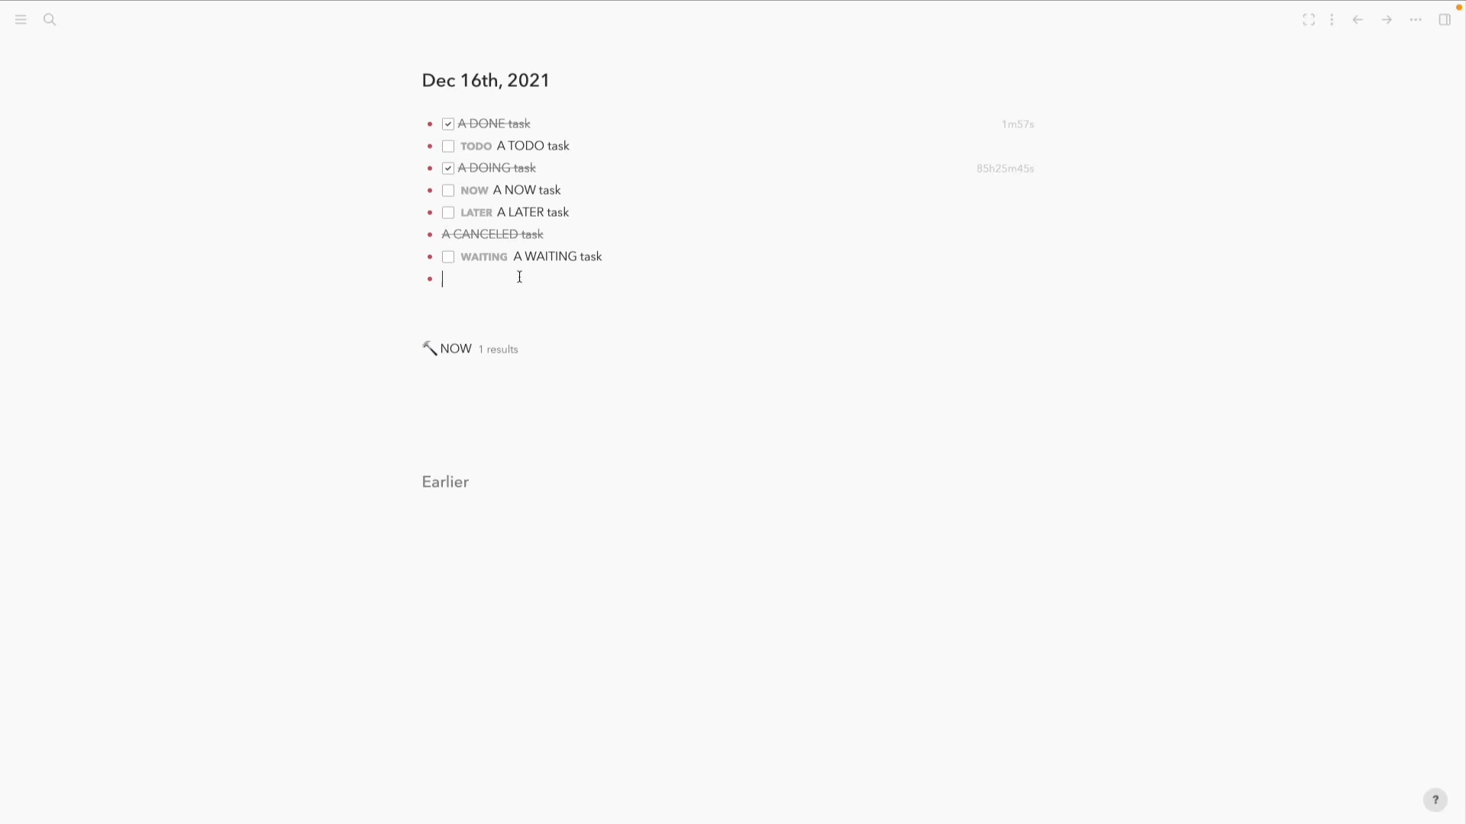
{"action": "key", "text": "ctrl+Return"}
{"action": "type", "text": "Do this"}
{"action": "key", "text": "ctrl+Return"}
{"action": "key", "text": "Return"}
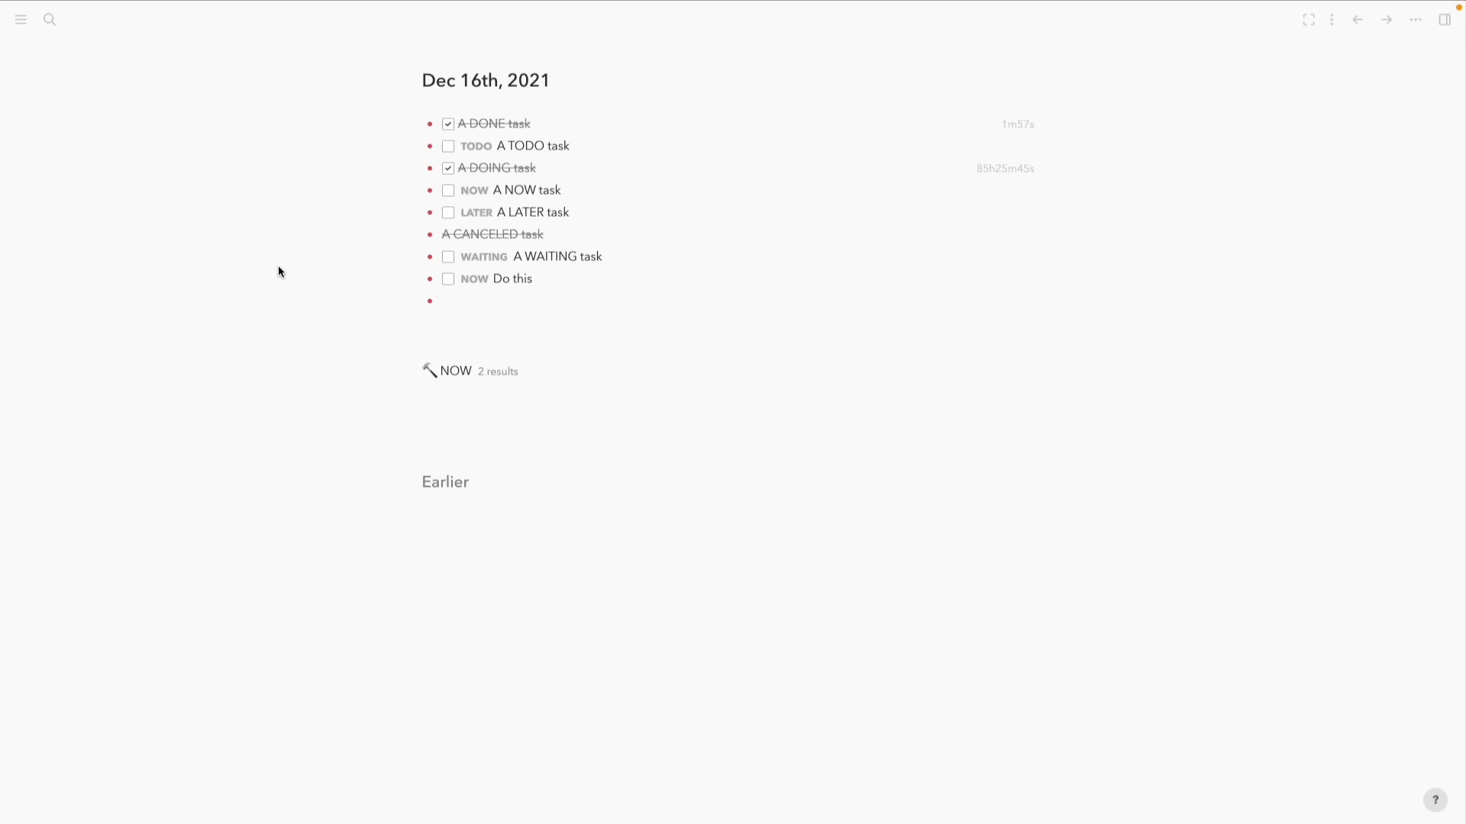
{"action": "left_click", "coordinate": [448, 281]}
Inspect the raw text of the LATER, CANCELED and WAITING tasks
{"action": "left_click", "coordinate": [579, 213]}
{"action": "left_click", "coordinate": [340, 274]}
{"action": "left_click", "coordinate": [572, 235]}
{"action": "left_click", "coordinate": [307, 264]}
{"action": "left_click", "coordinate": [639, 256]}
{"action": "left_click", "coordinate": [286, 328]}
Inspect the raw text of the TODO, CANCELED and Do this tasks
{"action": "left_click", "coordinate": [587, 150]}
{"action": "left_click", "coordinate": [595, 240]}
{"action": "left_click", "coordinate": [606, 281]}
{"action": "left_click", "coordinate": [348, 236]}
Give the TODO task priority A using the slash command menu
{"action": "left_click", "coordinate": [624, 148]}
{"action": "type", "text": "/"}
{"action": "scroll", "coordinate": [647, 330], "scroll_direction": "down", "scroll_amount": 5}
{"action": "scroll", "coordinate": [647, 330], "scroll_direction": "up", "scroll_amount": 2}
{"action": "scroll", "coordinate": [647, 330], "scroll_direction": "down", "scroll_amount": 6}
{"action": "scroll", "coordinate": [647, 330], "scroll_direction": "up", "scroll_amount": 3}
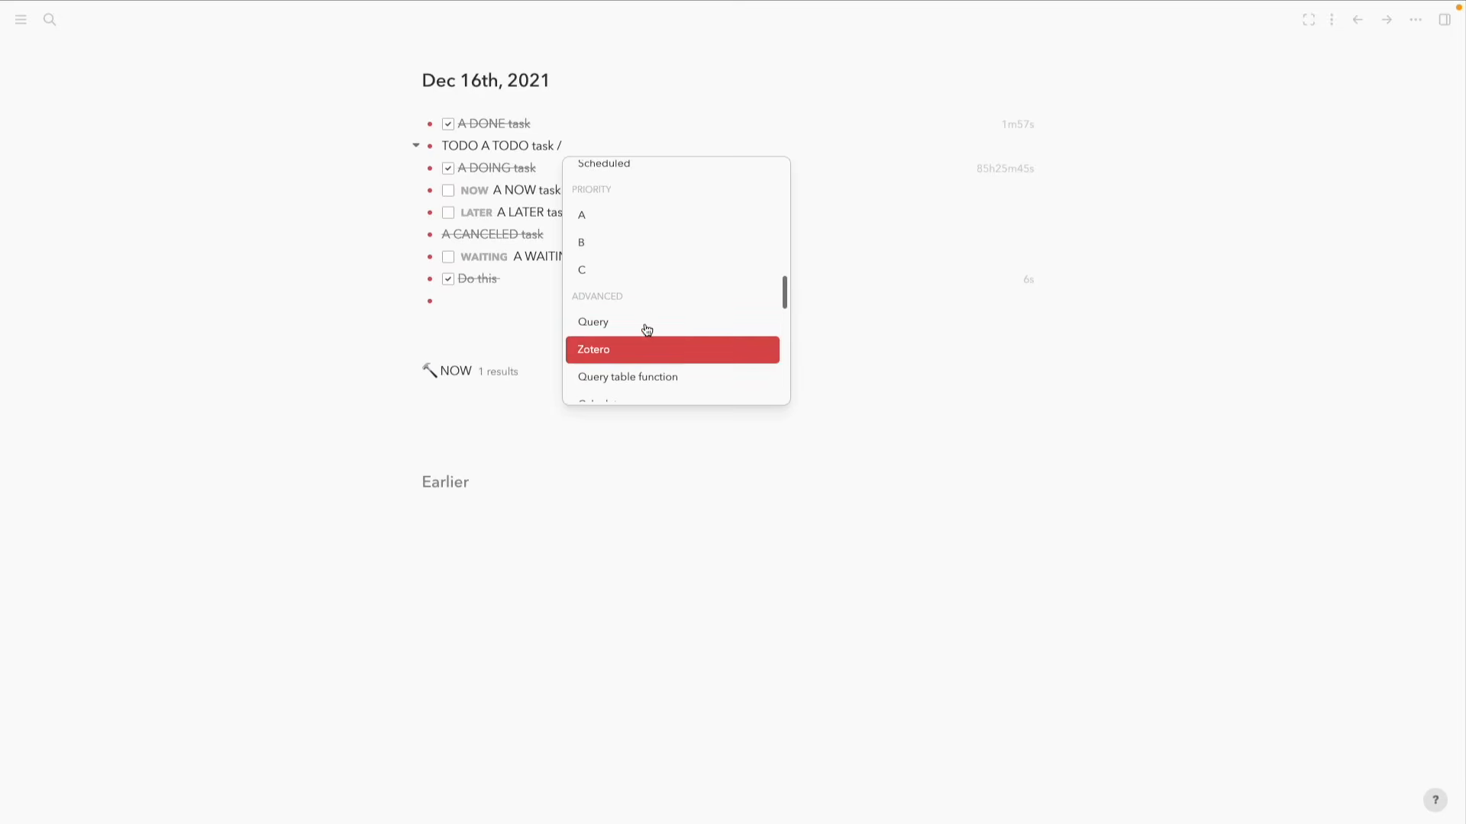
{"action": "key", "text": "Up"}
{"action": "key", "text": "Up"}
{"action": "key", "text": "Up"}
{"action": "key", "text": "Up"}
{"action": "key", "text": "Return"}
{"action": "left_click", "coordinate": [347, 221]}
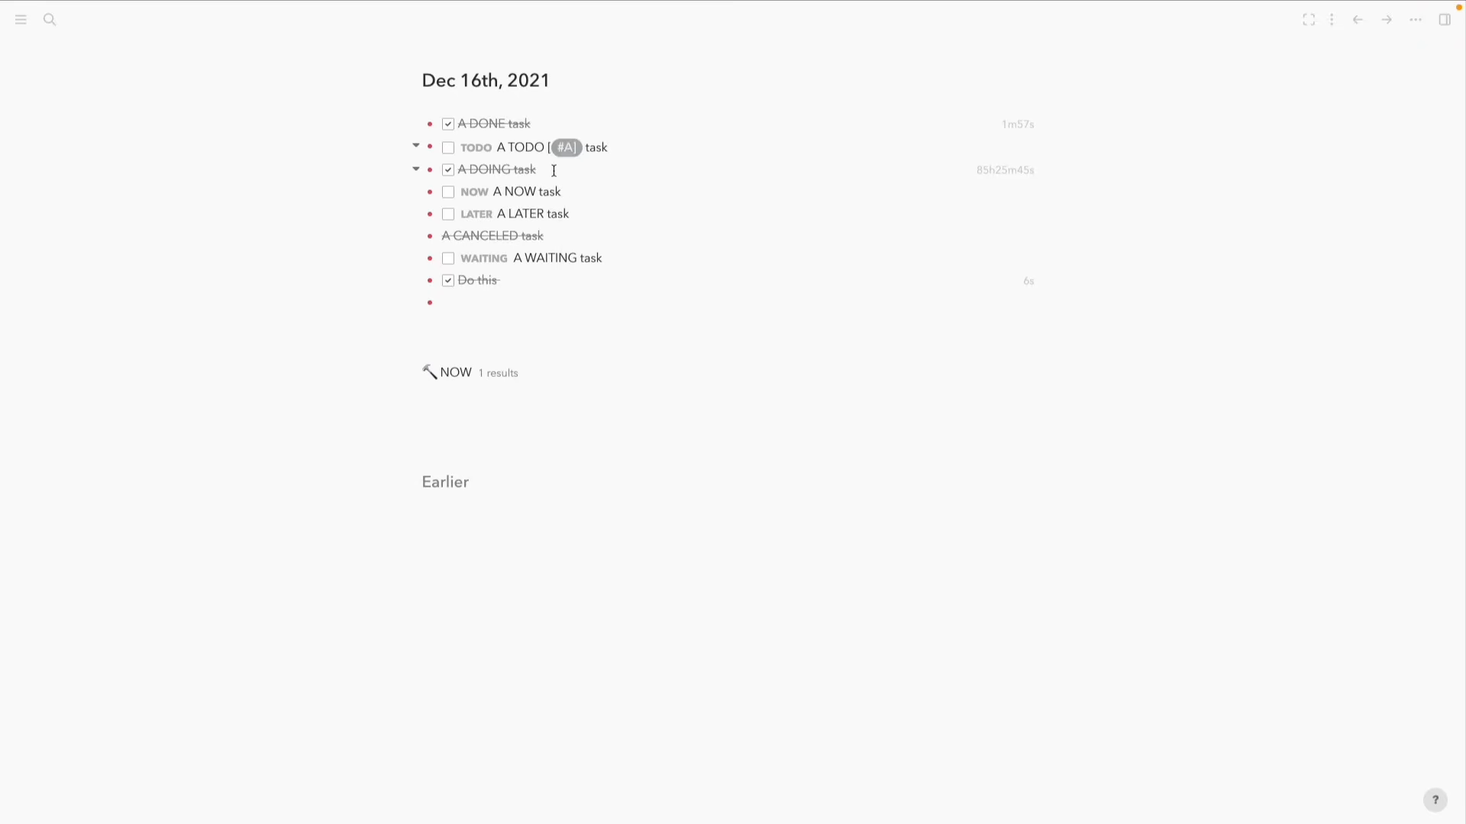
Copy '[#A] task' and paste it into the NOW and LATER tasks
{"action": "left_click", "coordinate": [615, 144]}
{"action": "left_click", "coordinate": [533, 145], "text": "shift"}
{"action": "key", "text": "ctrl+c"}
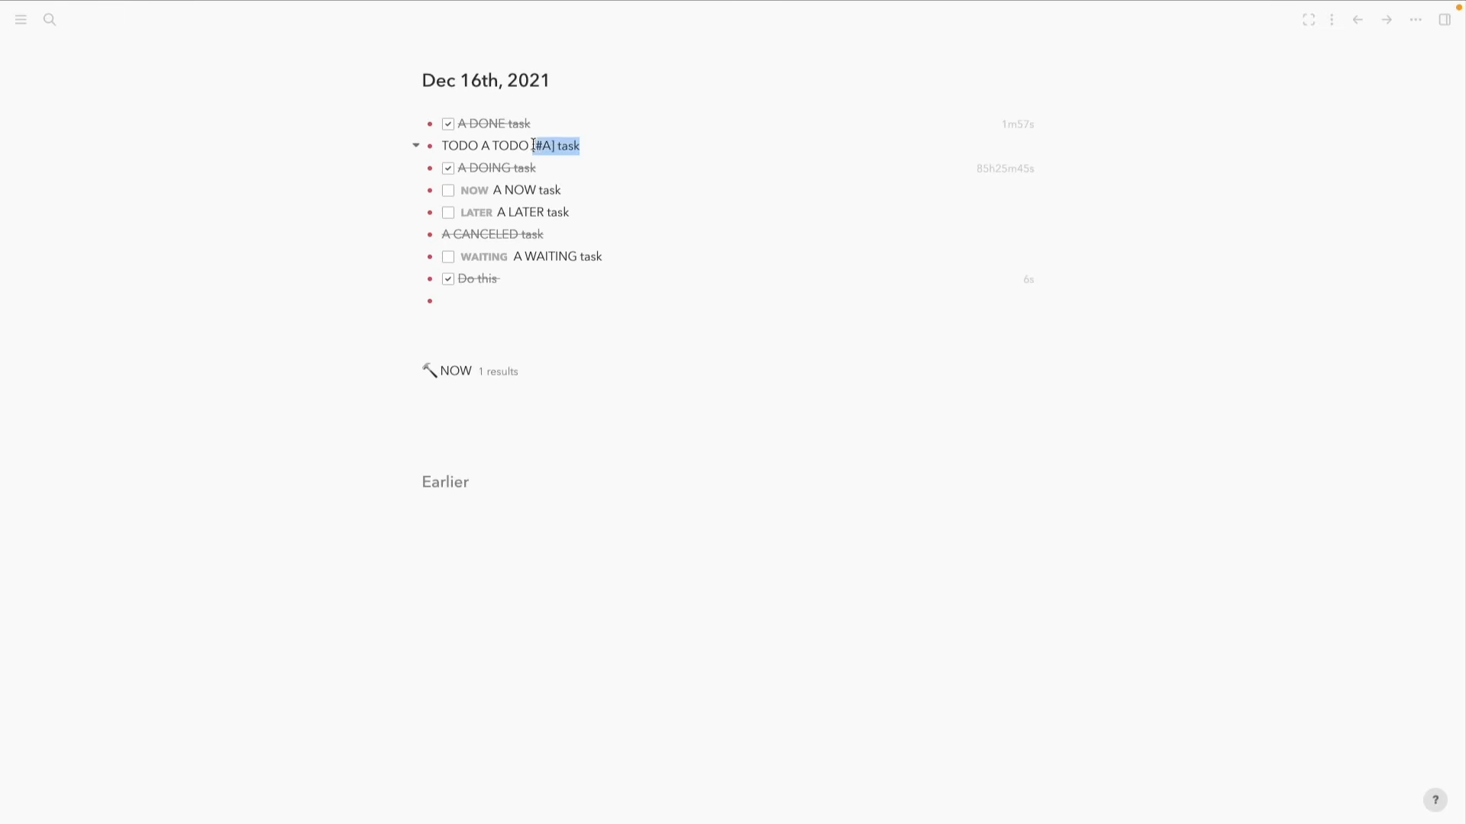
{"action": "left_click", "coordinate": [605, 190]}
{"action": "key", "text": "ctrl+v"}
{"action": "left_click", "coordinate": [497, 211]}
{"action": "key", "text": "ctrl+v"}
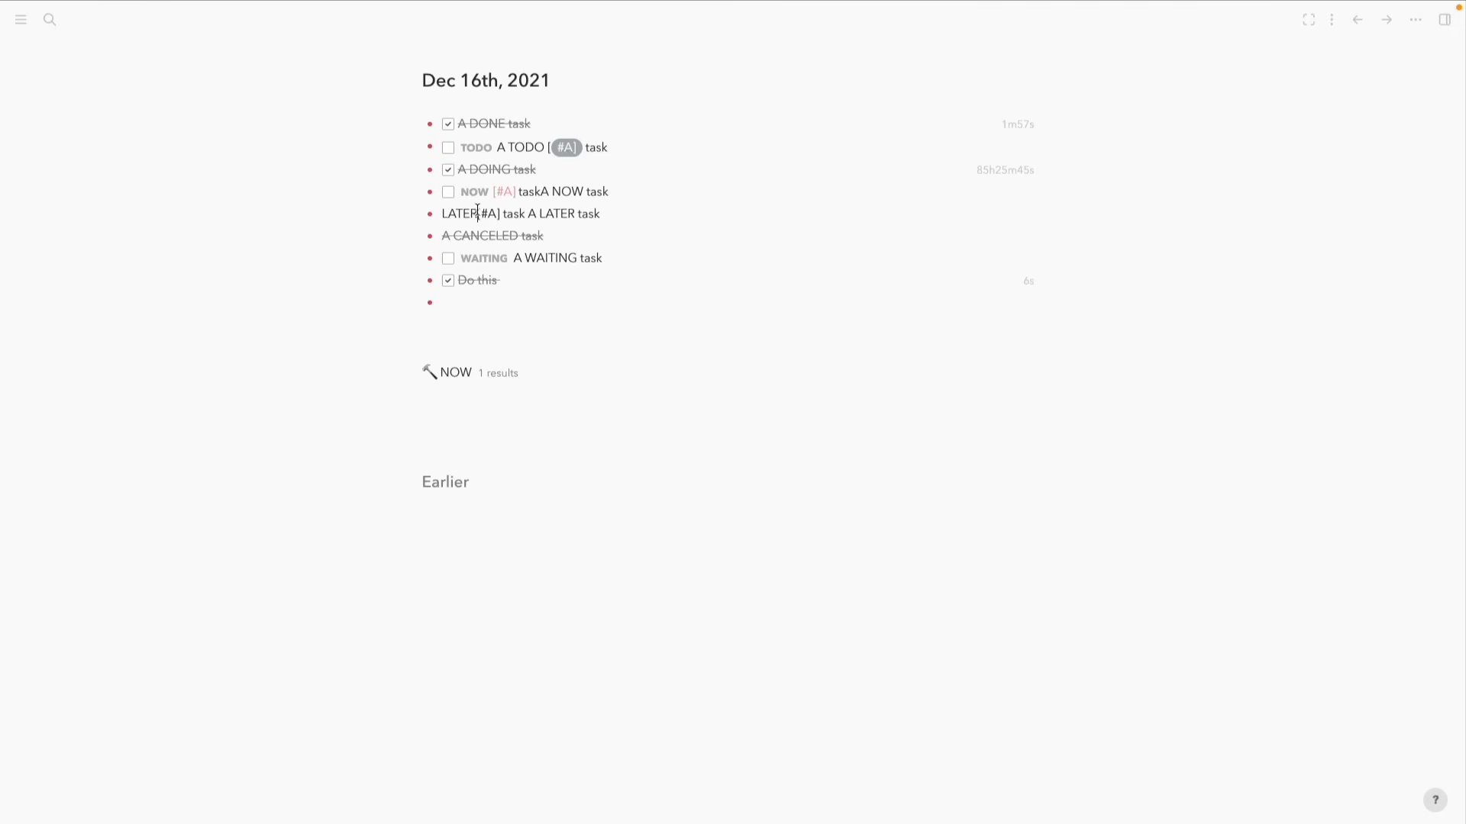
Fix the TODO line so it reads 'TODO [#A] A TODO task' without the stray '/'
{"action": "mouse_move", "coordinate": [582, 146]}
{"action": "left_mouse_down"}
{"action": "mouse_move", "coordinate": [532, 143]}
{"action": "mouse_move", "coordinate": [555, 145]}
{"action": "left_mouse_up"}
{"action": "left_click", "coordinate": [532, 145]}
{"action": "key", "text": "BackSpace"}
{"action": "left_click", "coordinate": [481, 145]}
{"action": "key", "text": "ctrl+v"}
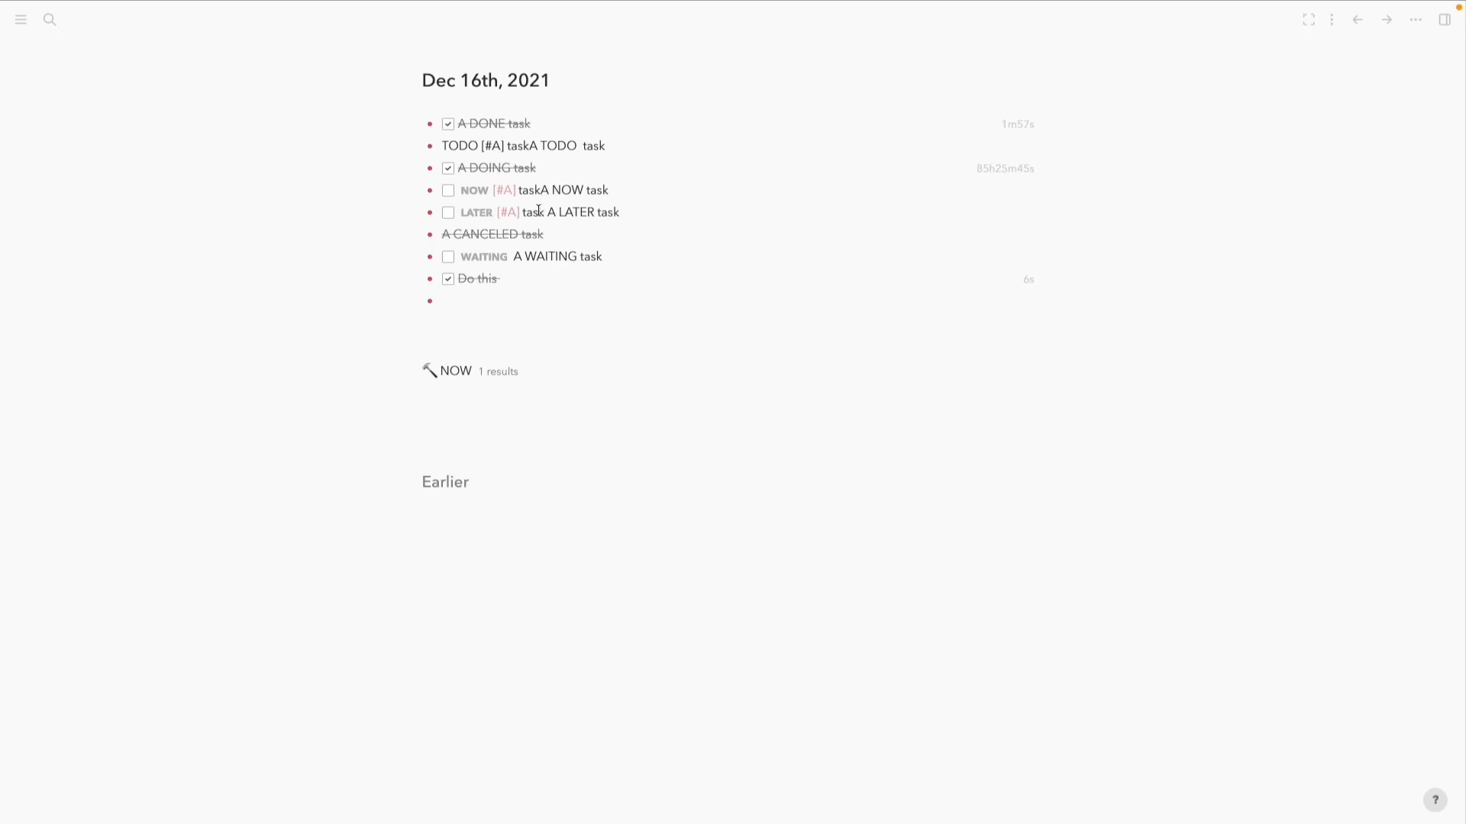
{"action": "key", "text": "ctrl+BackSpace"}
{"action": "key", "text": "Escape"}
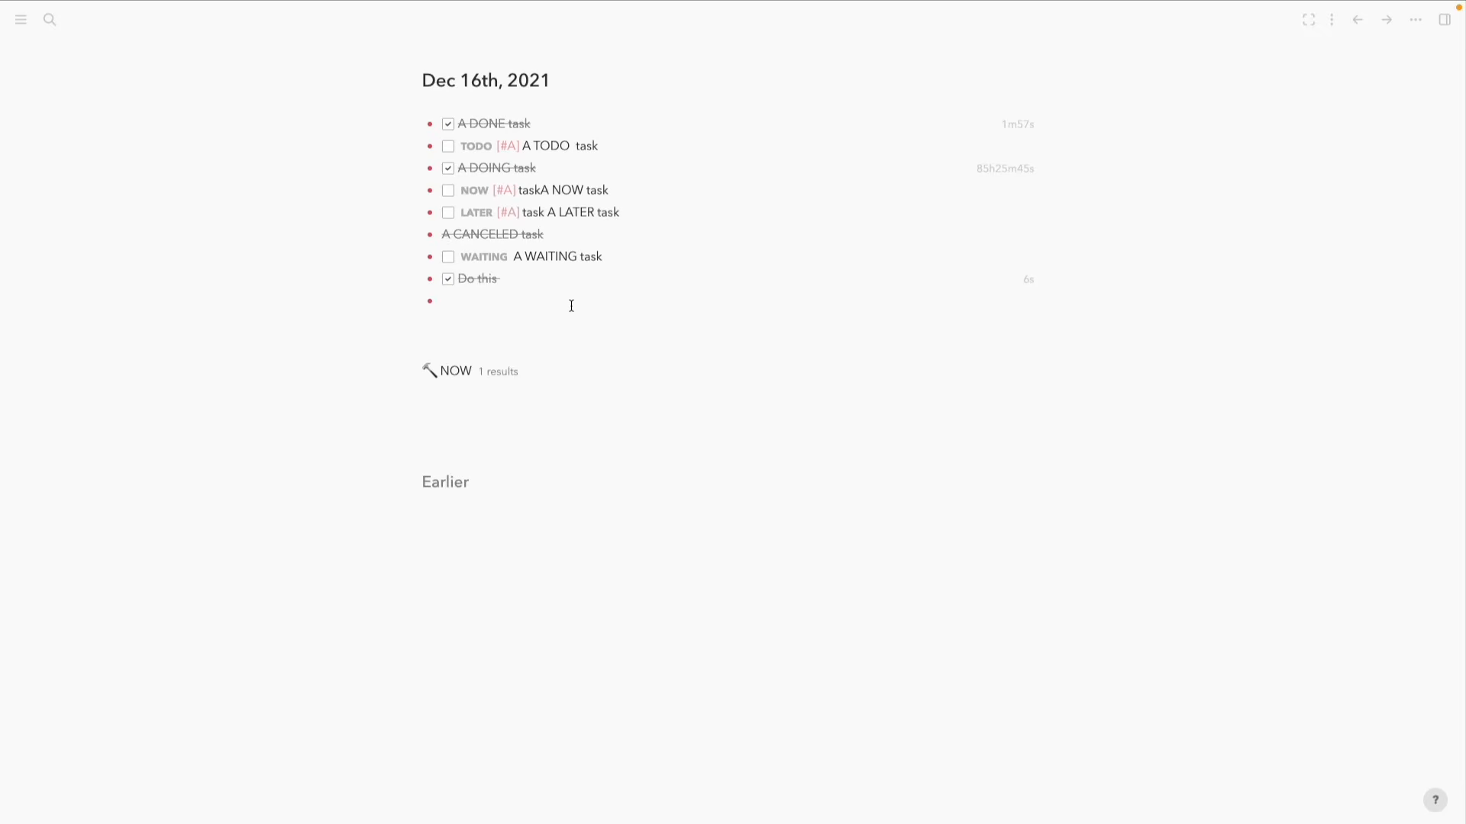
Check the NOW task's raw text and add an empty bullet below the last one
{"action": "left_click", "coordinate": [544, 188]}
{"action": "left_click", "coordinate": [347, 236]}
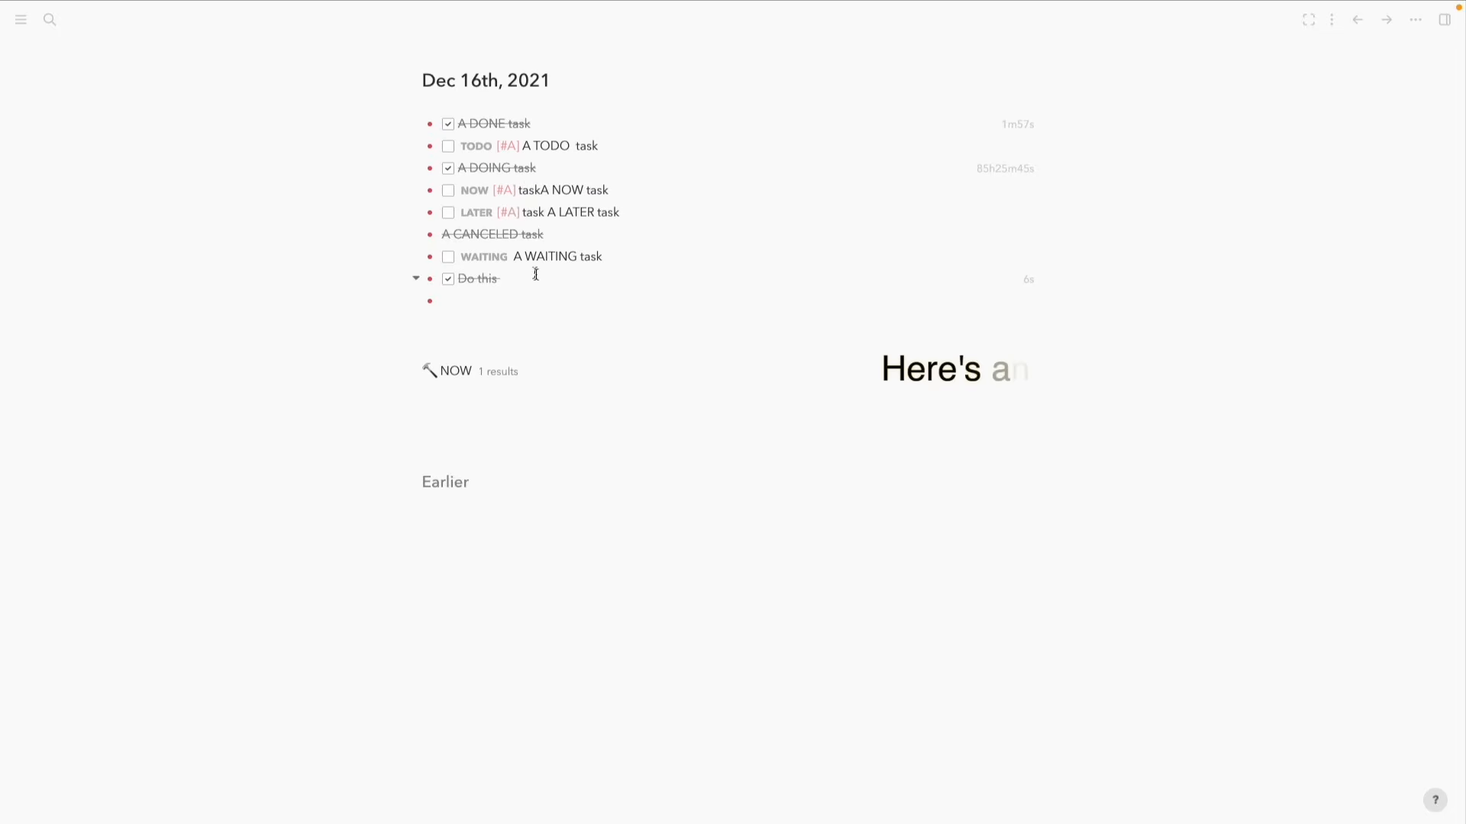
{"action": "left_click", "coordinate": [540, 304]}
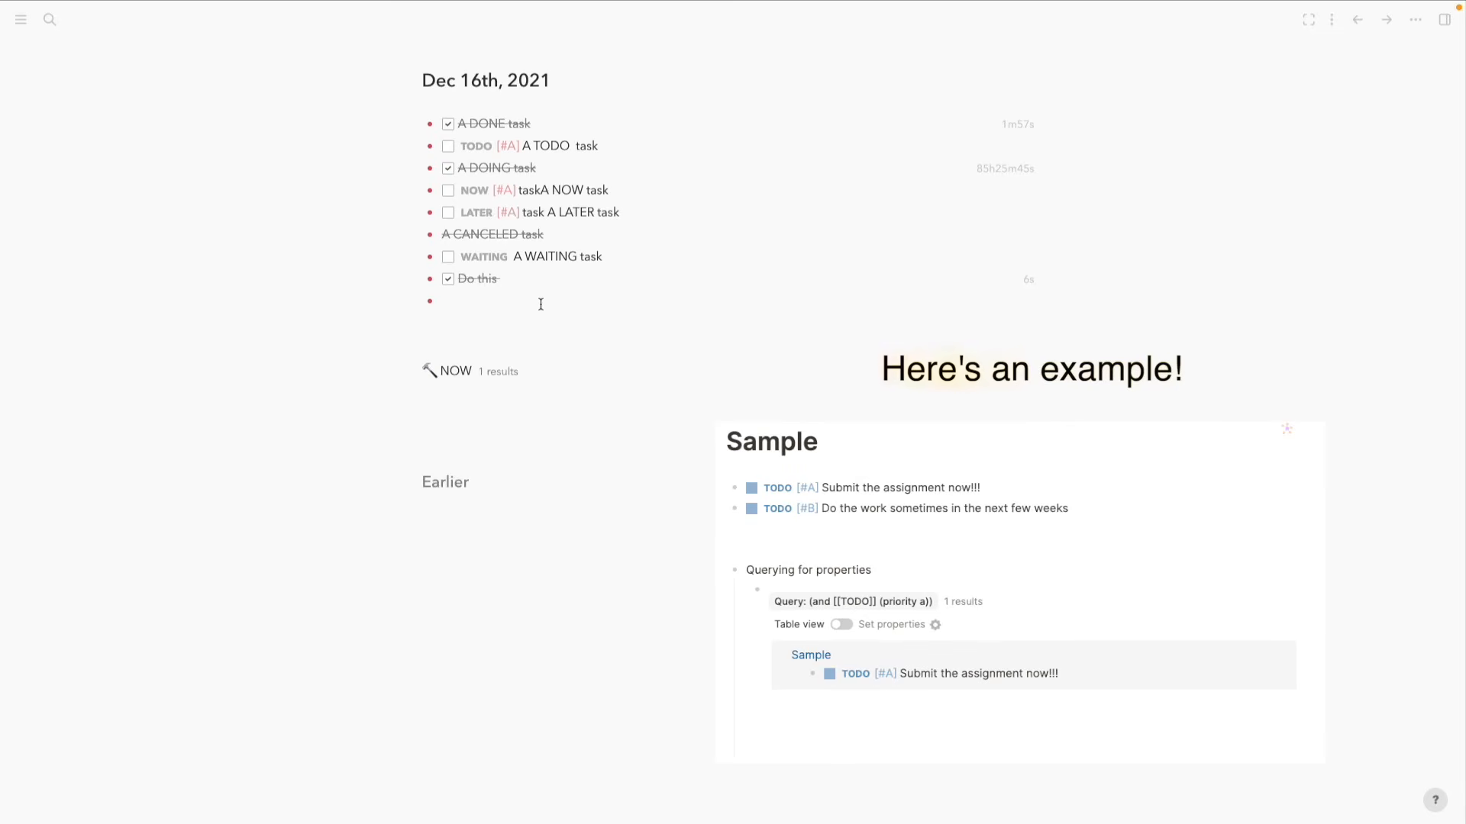
{"action": "key", "text": "Return"}
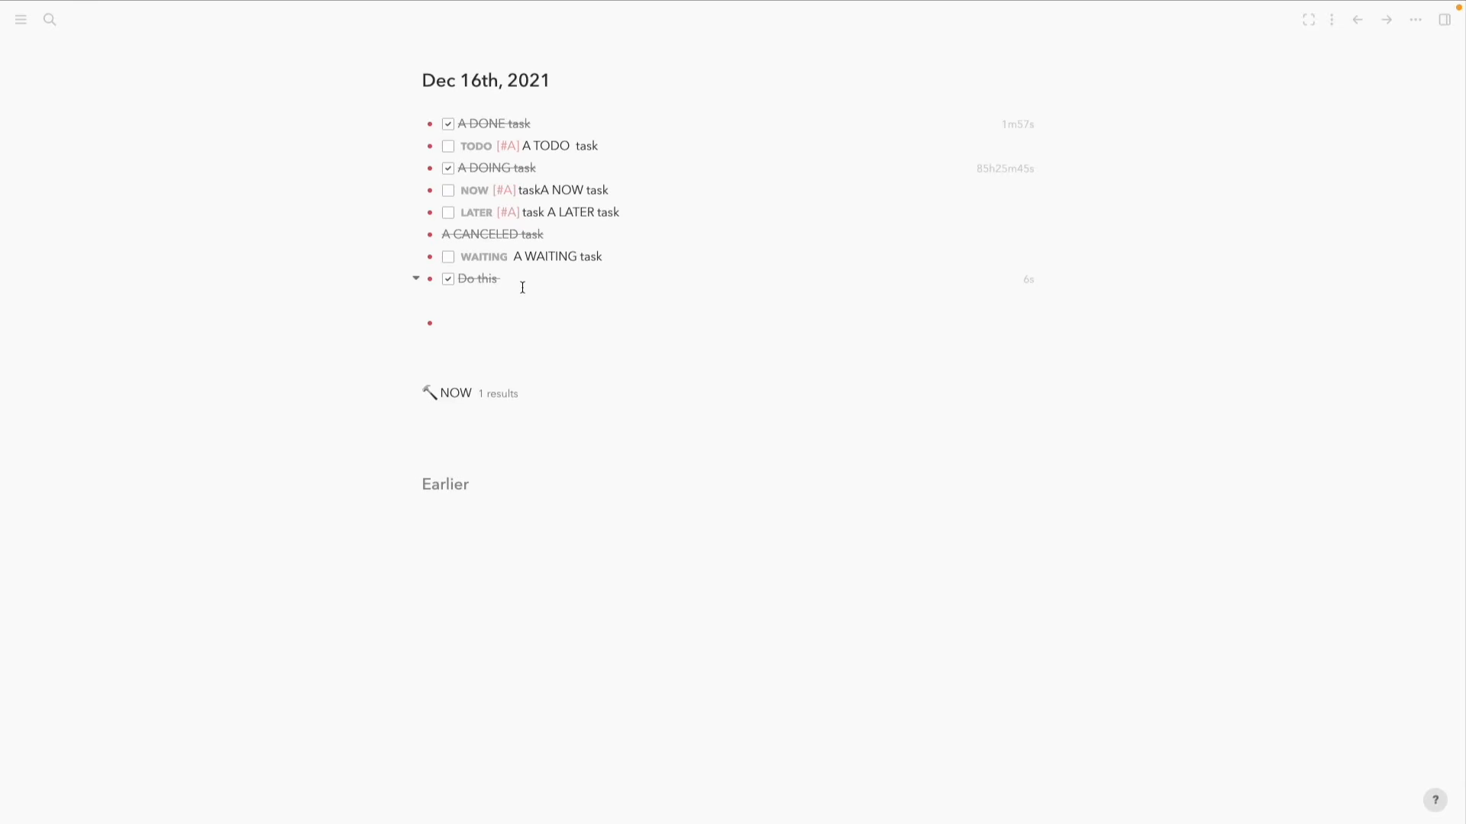
Expand and collapse the NOW query, then delete the extra empty bullet
{"action": "left_click", "coordinate": [408, 397]}
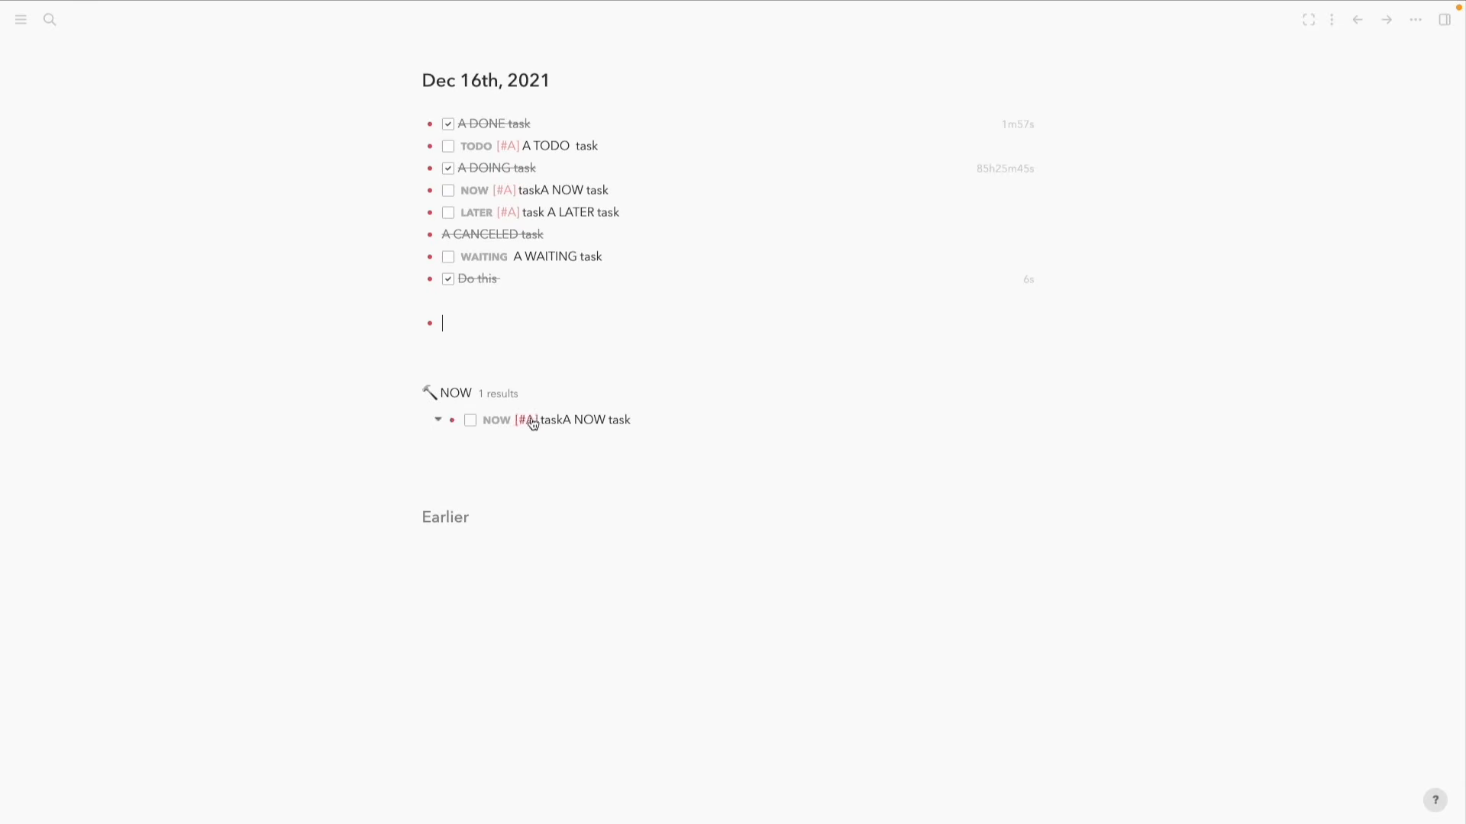
{"action": "left_click", "coordinate": [408, 397]}
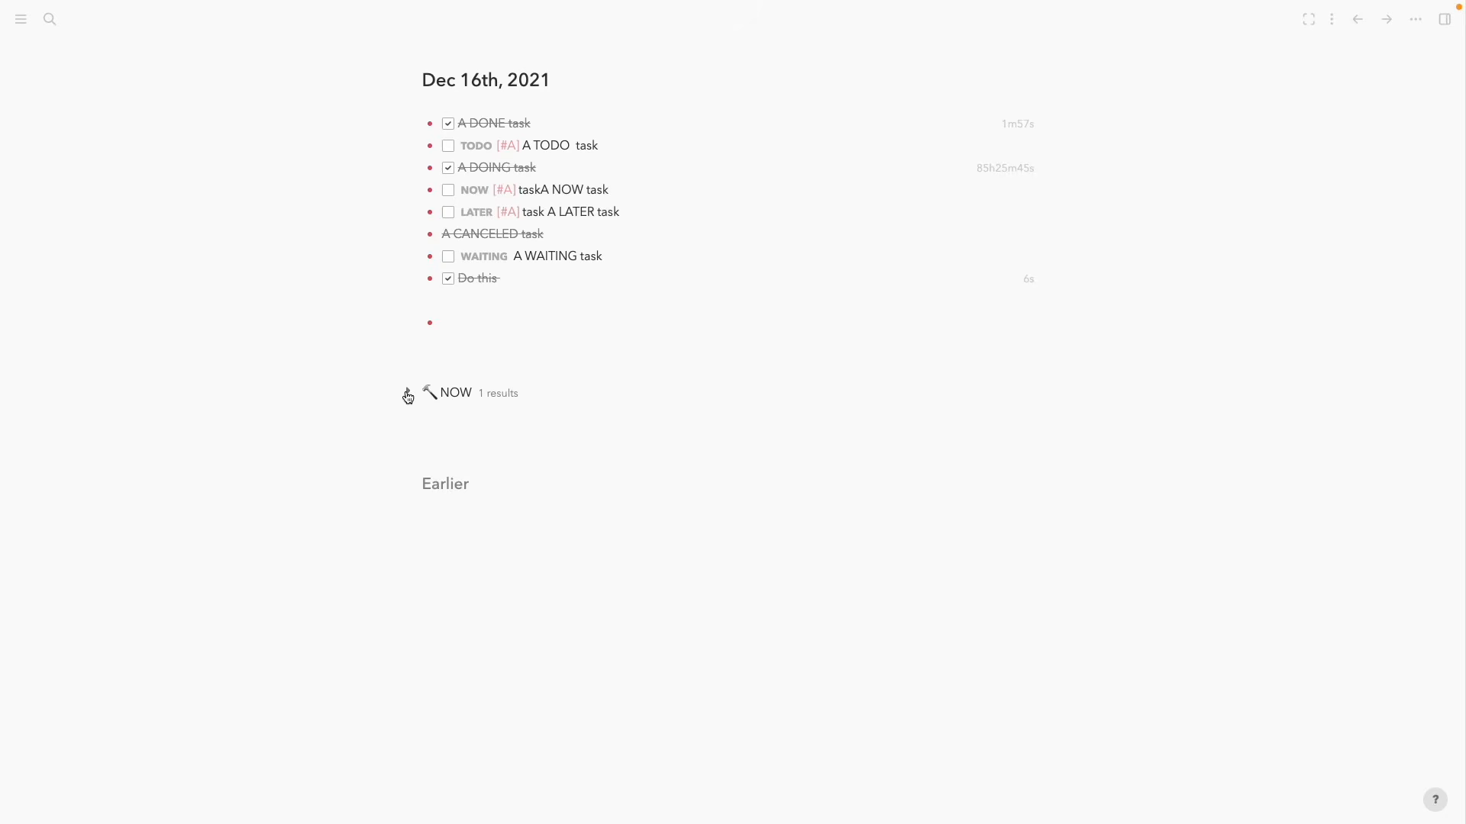
{"action": "left_click", "coordinate": [464, 319]}
{"action": "key", "text": "BackSpace"}
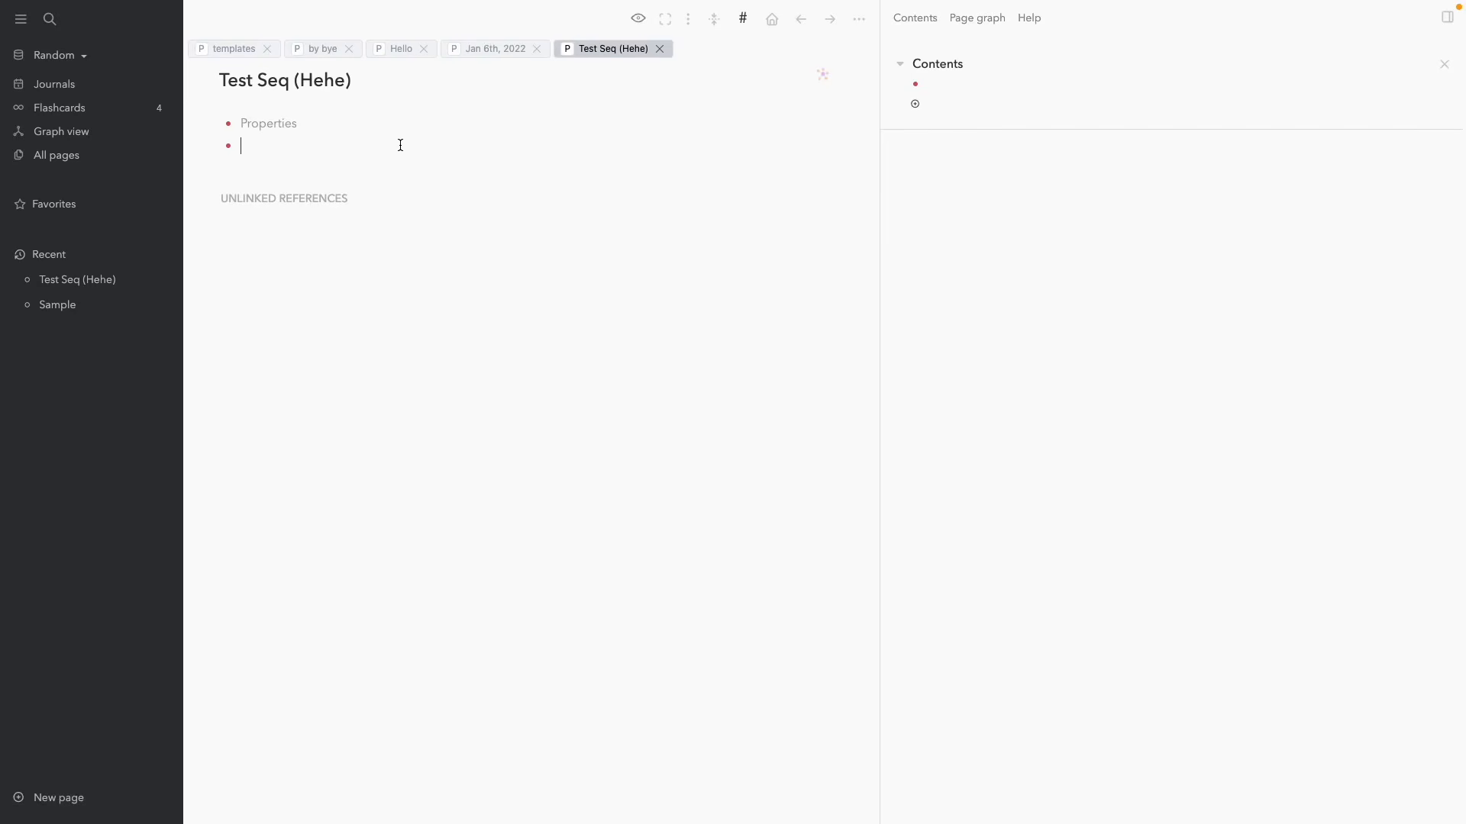
Set the Editor's preferred workflow to TODO/DOING so Ctrl+Enter creates TODO tasks
{"action": "key", "text": "ctrl+Return"}
{"action": "key", "text": "ctrl+Return"}
{"action": "key", "text": "ctrl+Return"}
{"action": "key", "text": "ctrl+Return"}
{"action": "left_click", "coordinate": [859, 19]}
{"action": "left_click", "coordinate": [775, 284]}
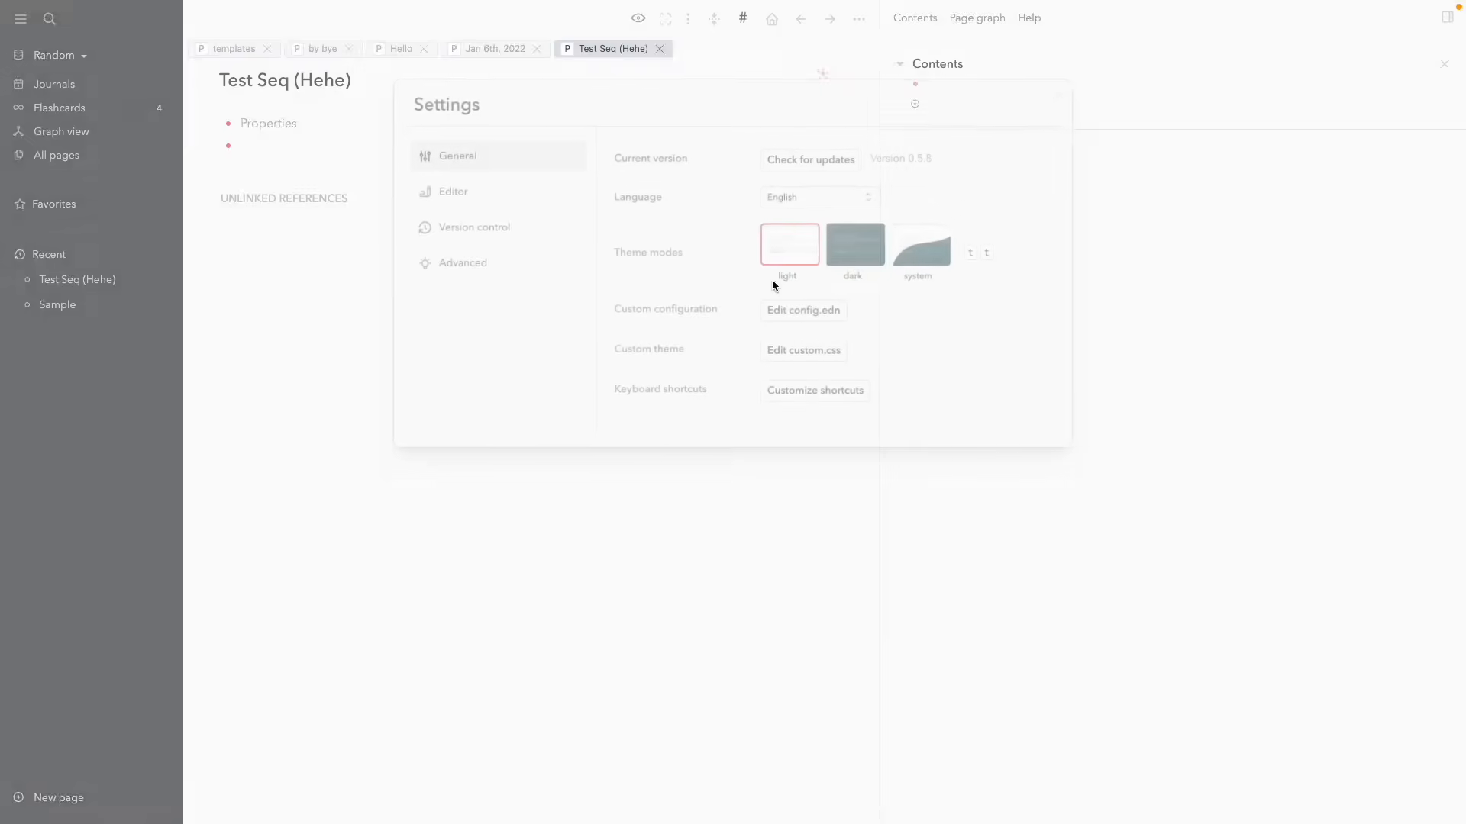
{"action": "left_click", "coordinate": [562, 206]}
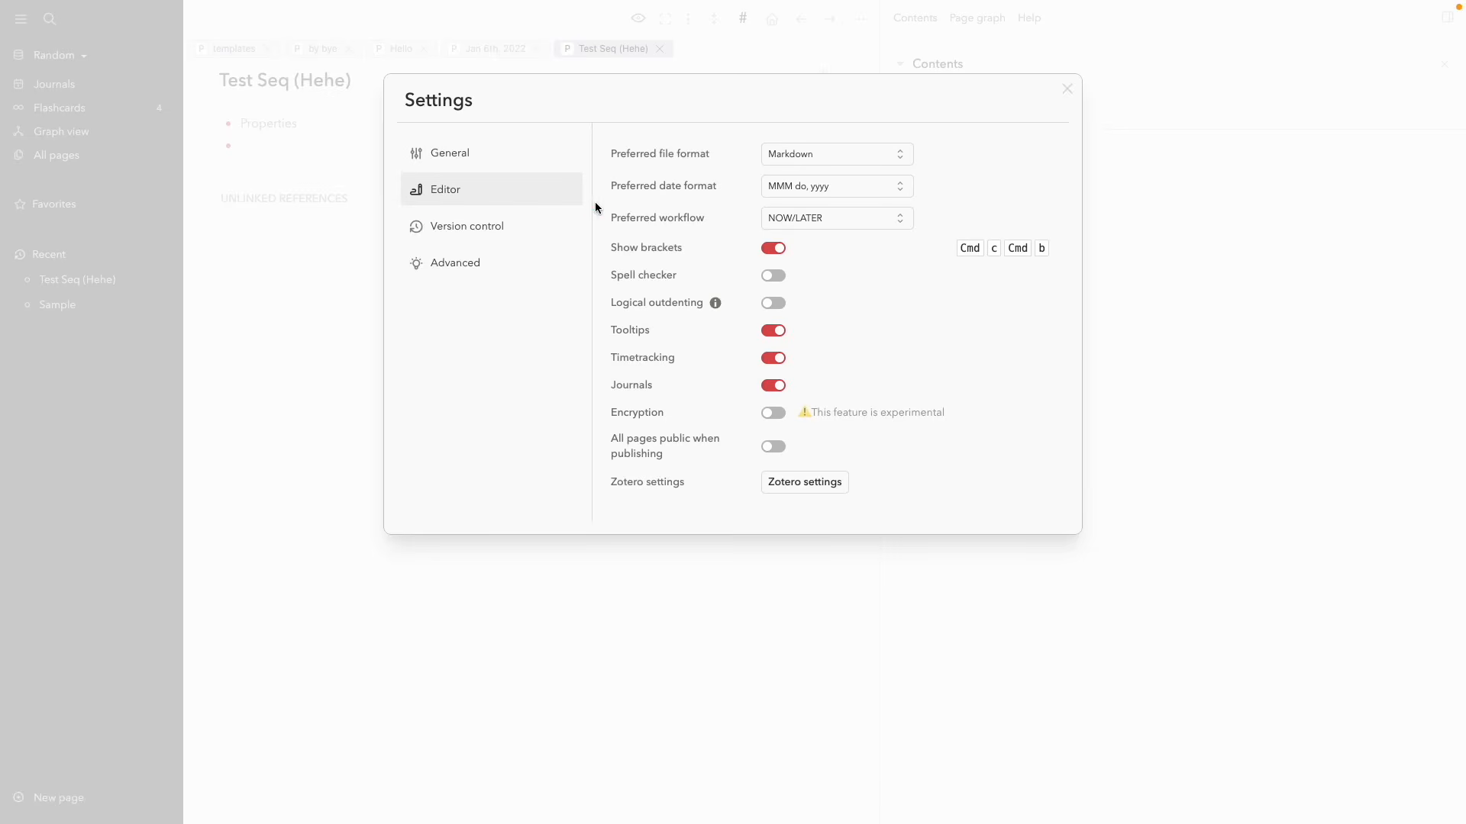
{"action": "left_click", "coordinate": [783, 223]}
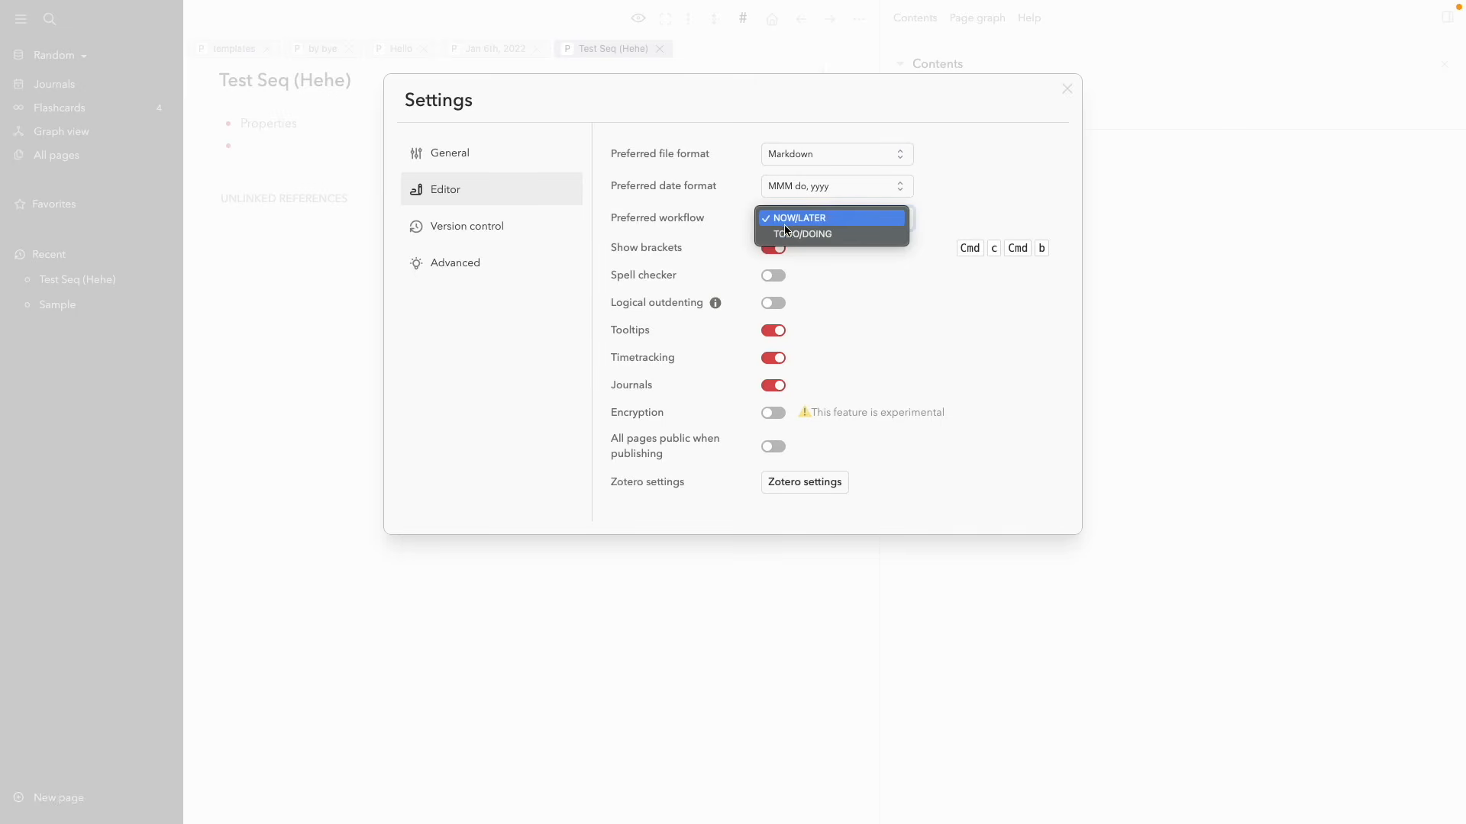
{"action": "left_click", "coordinate": [800, 241]}
{"action": "left_click", "coordinate": [1067, 89]}
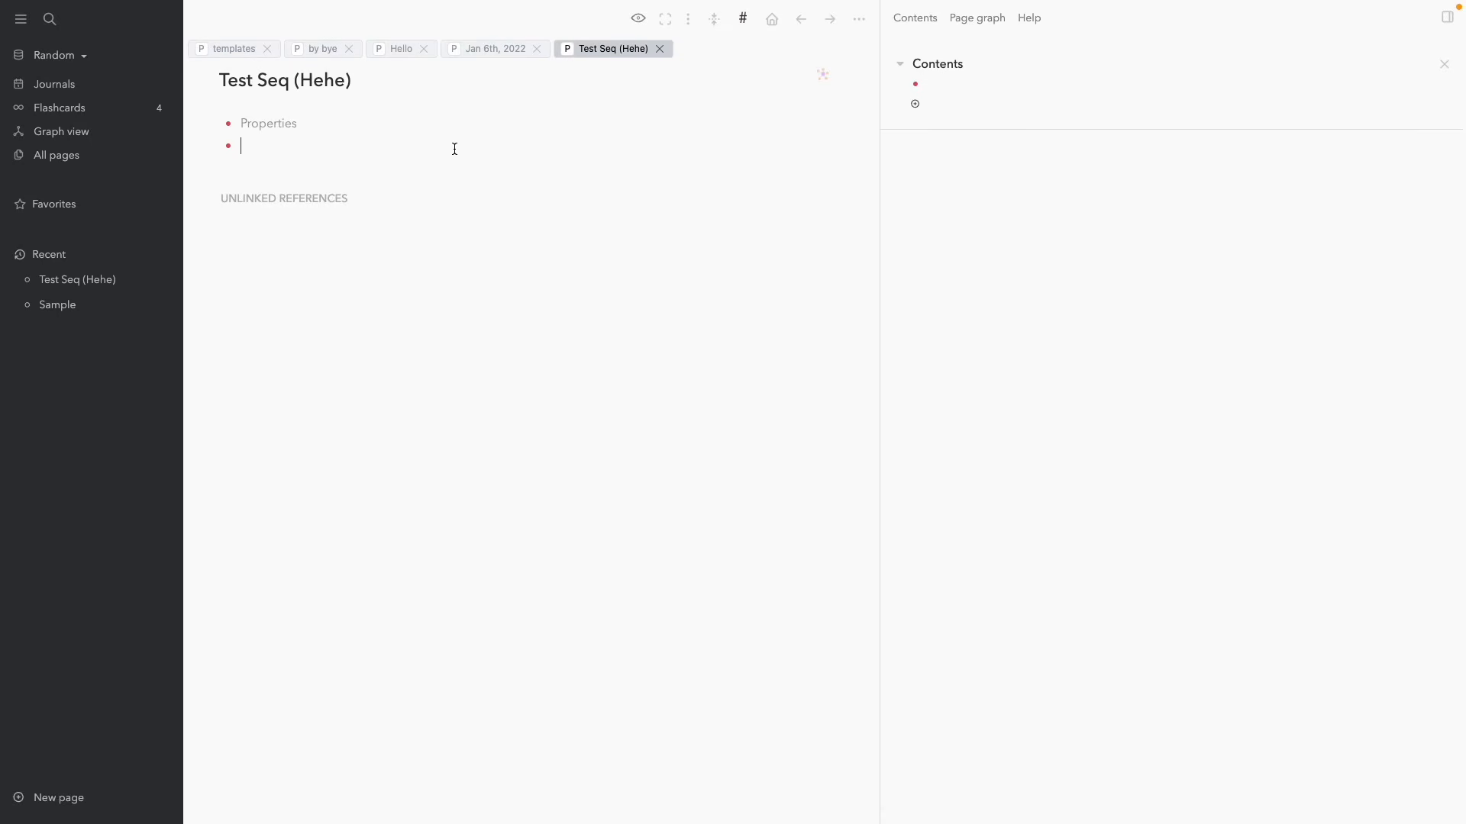
{"action": "key", "text": "ctrl+Return"}
{"action": "key", "text": "ctrl+Return"}
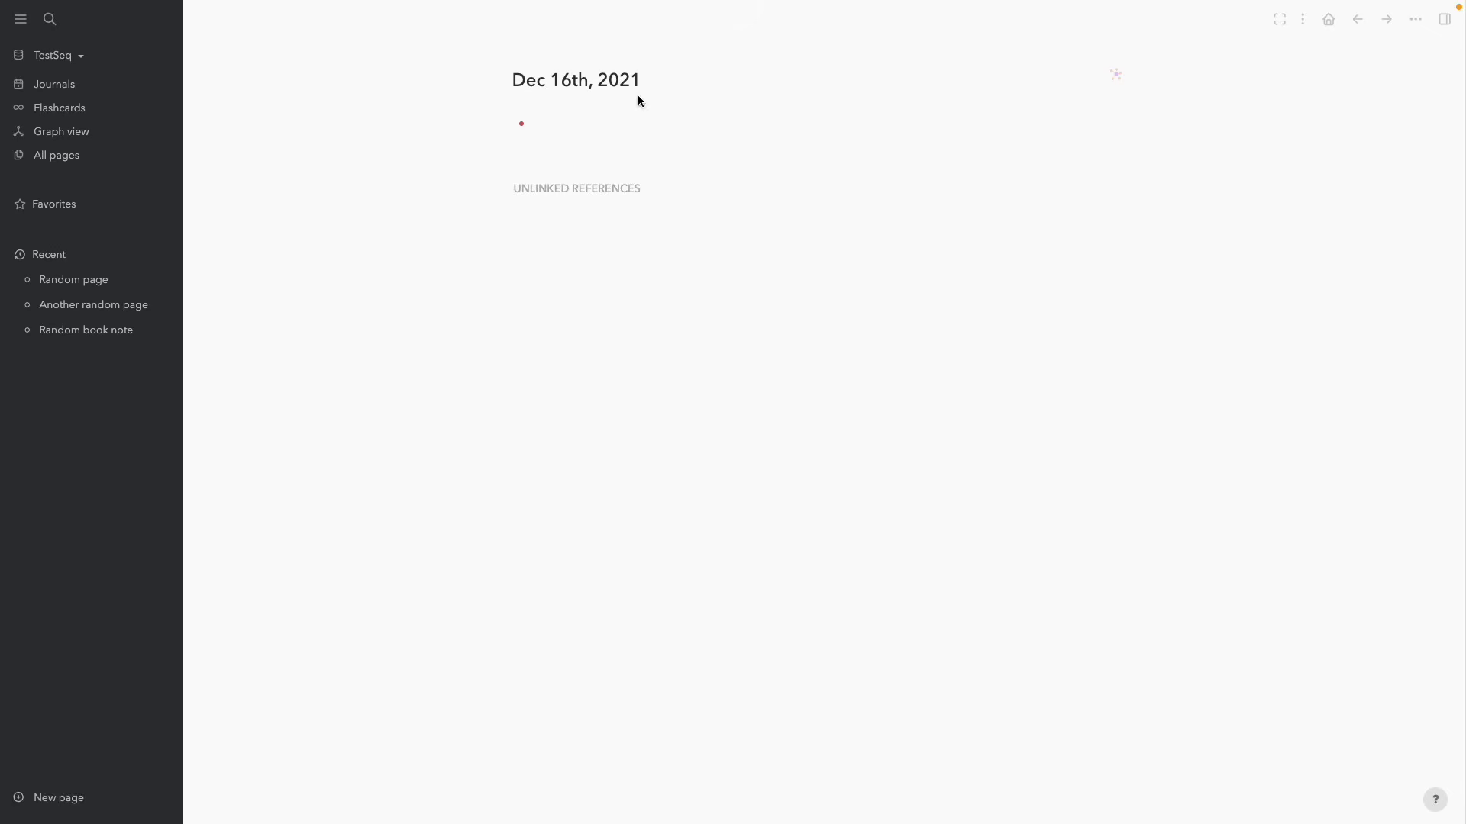
Add a TODO 'Research on cats' to the Dec 16th journal
{"action": "left_click", "coordinate": [619, 119]}
{"action": "key", "text": "ctrl+Return"}
{"action": "type", "text": "Research on cats"}
{"action": "key", "text": "Return"}
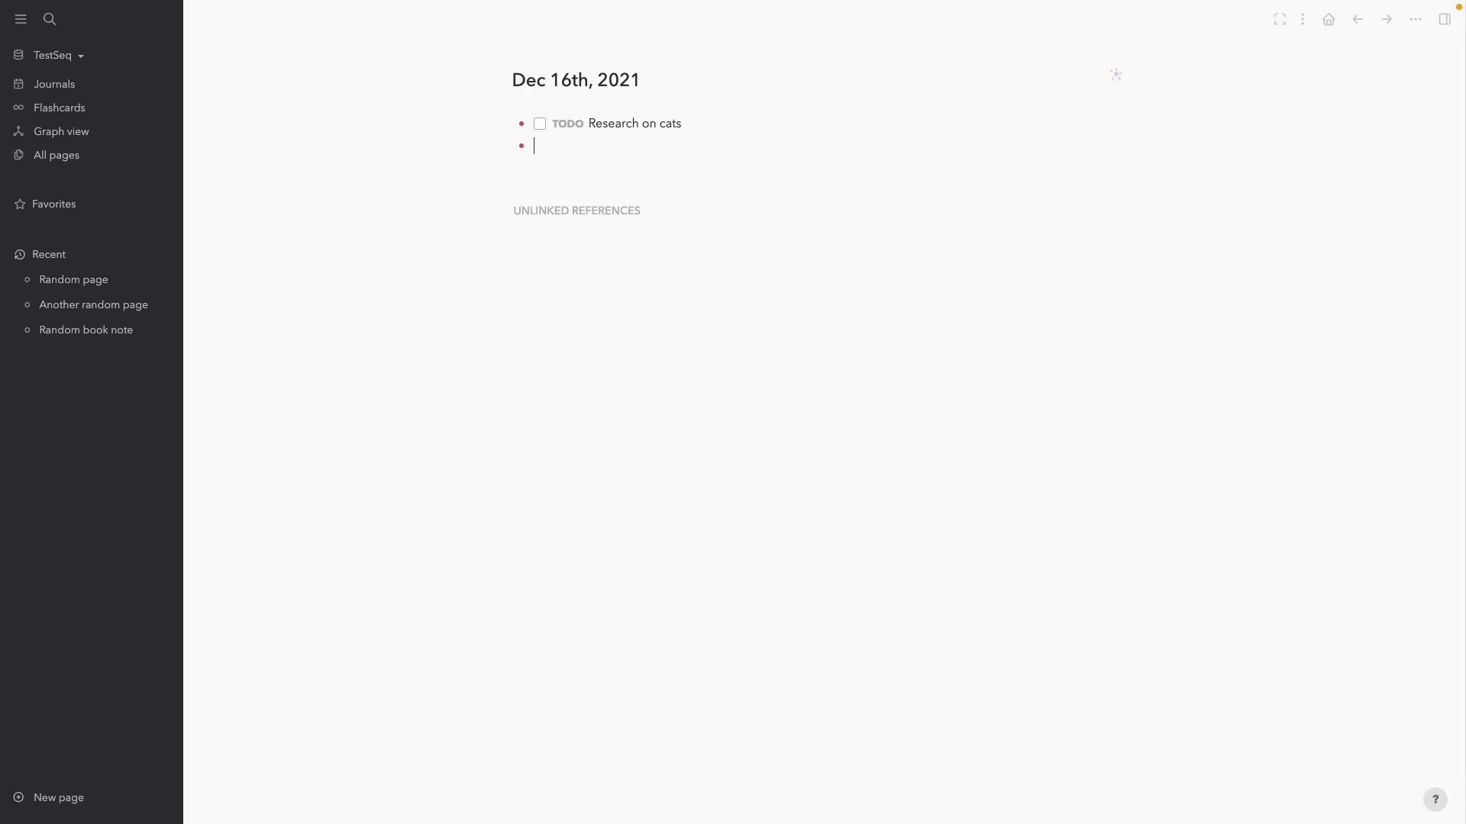
Add 'TODO Research on dog' to Random page and 'TODO Research on cat food' to Another random page
{"action": "left_click", "coordinate": [107, 284]}
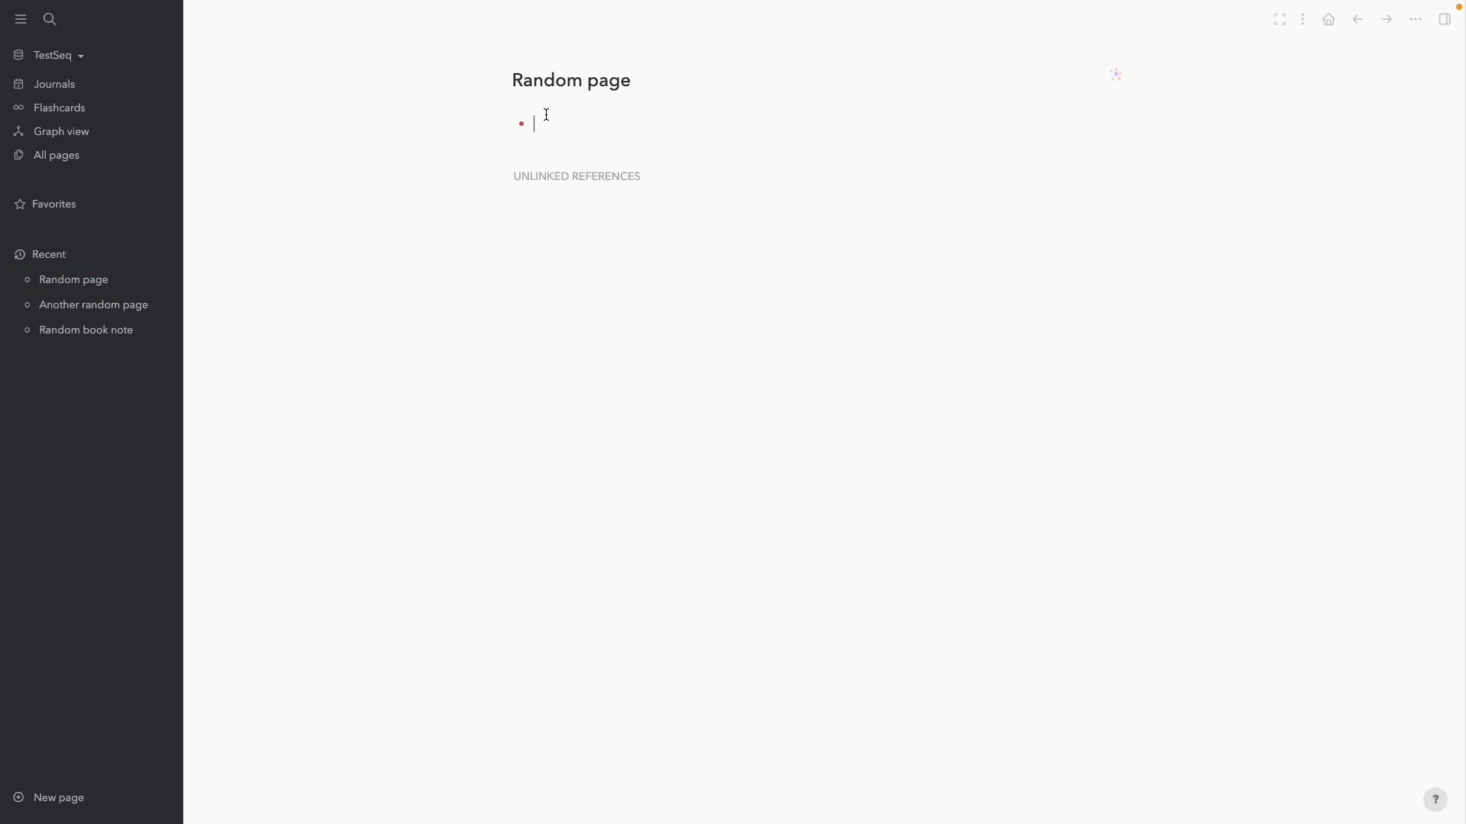
{"action": "type", "text": "TODO Research on dogs"}
{"action": "left_click", "coordinate": [125, 309]}
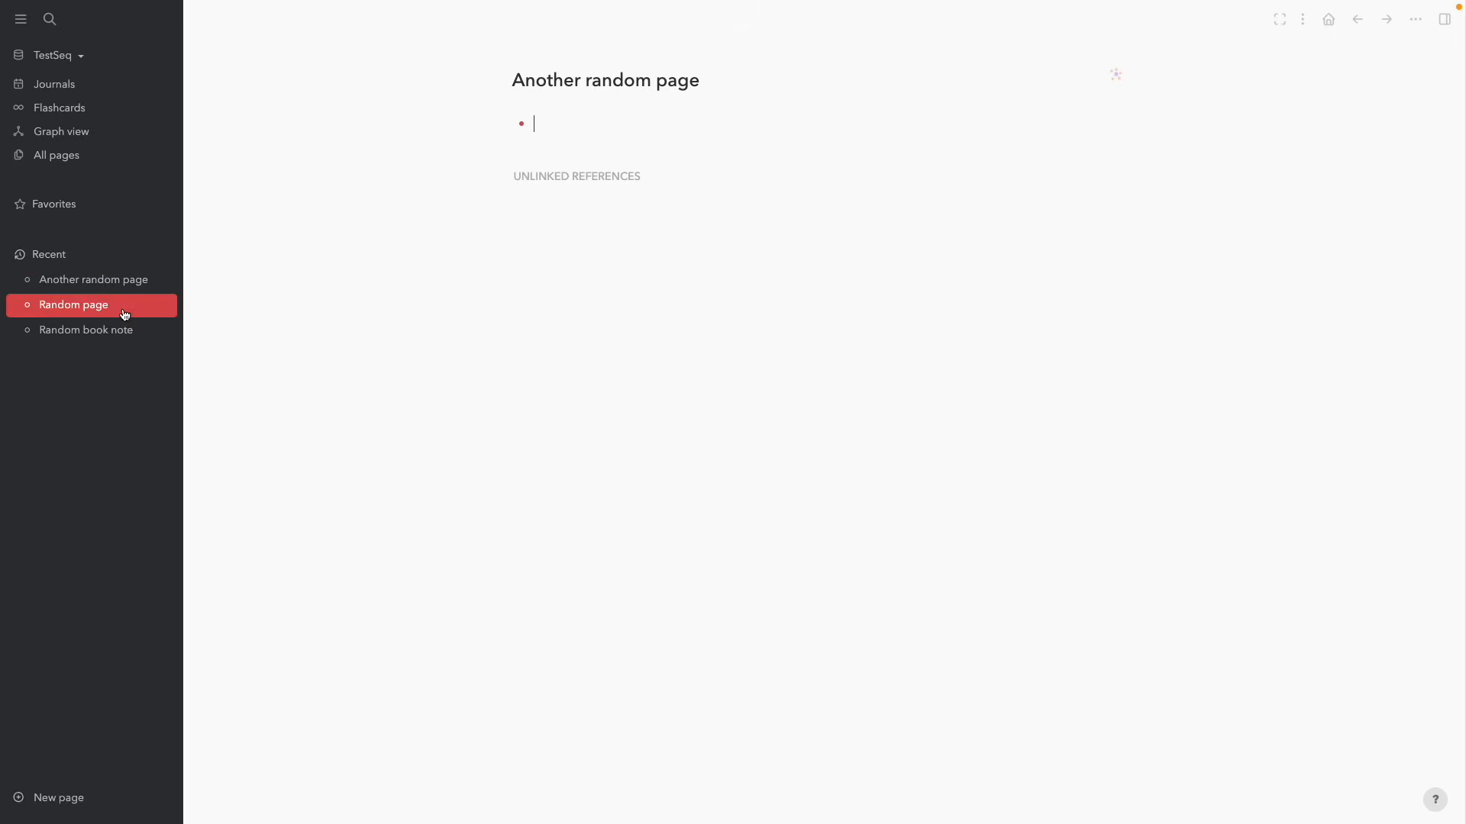
{"action": "left_click", "coordinate": [586, 125]}
{"action": "type", "text": "TODO Research on"}
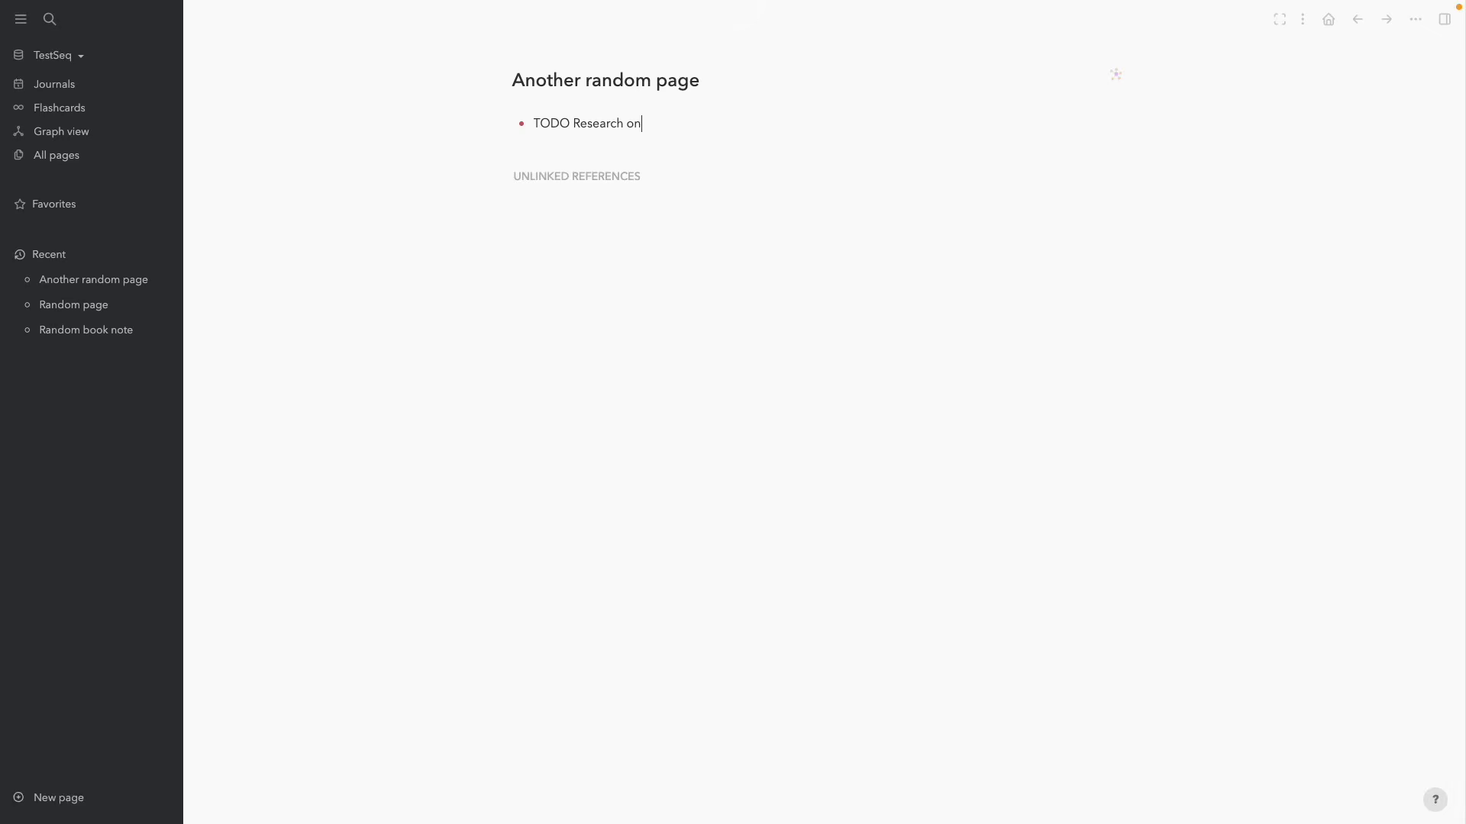
{"action": "type", "text": " cat food"}
{"action": "key", "text": "BackSpace"}
{"action": "key", "text": "Escape"}
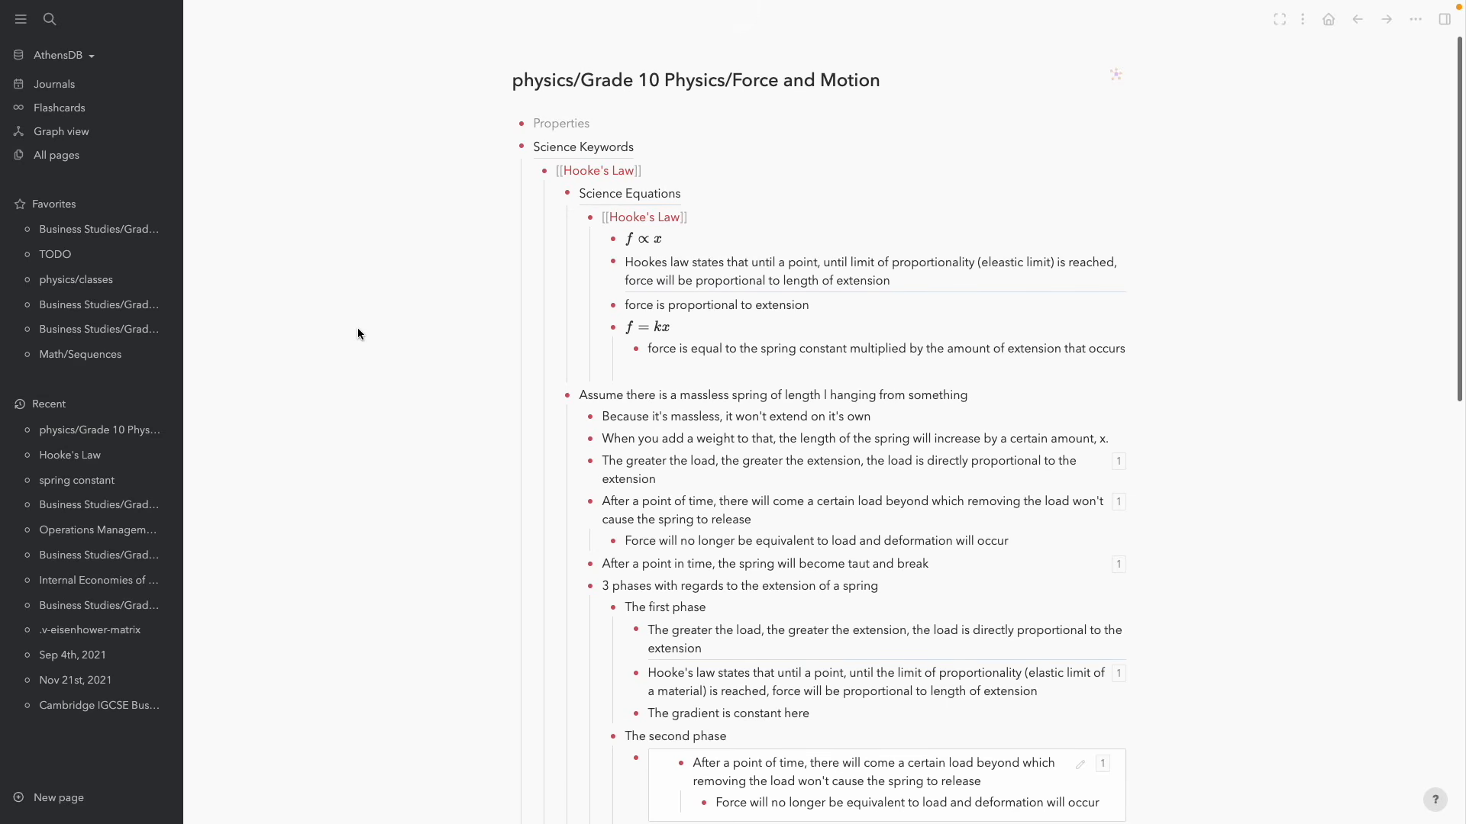
Search 'refraction' and jump to the Refraction notes in Physics/Classes/Waves
{"action": "key", "text": "ctrl+k"}
{"action": "type", "text": "refraction"}
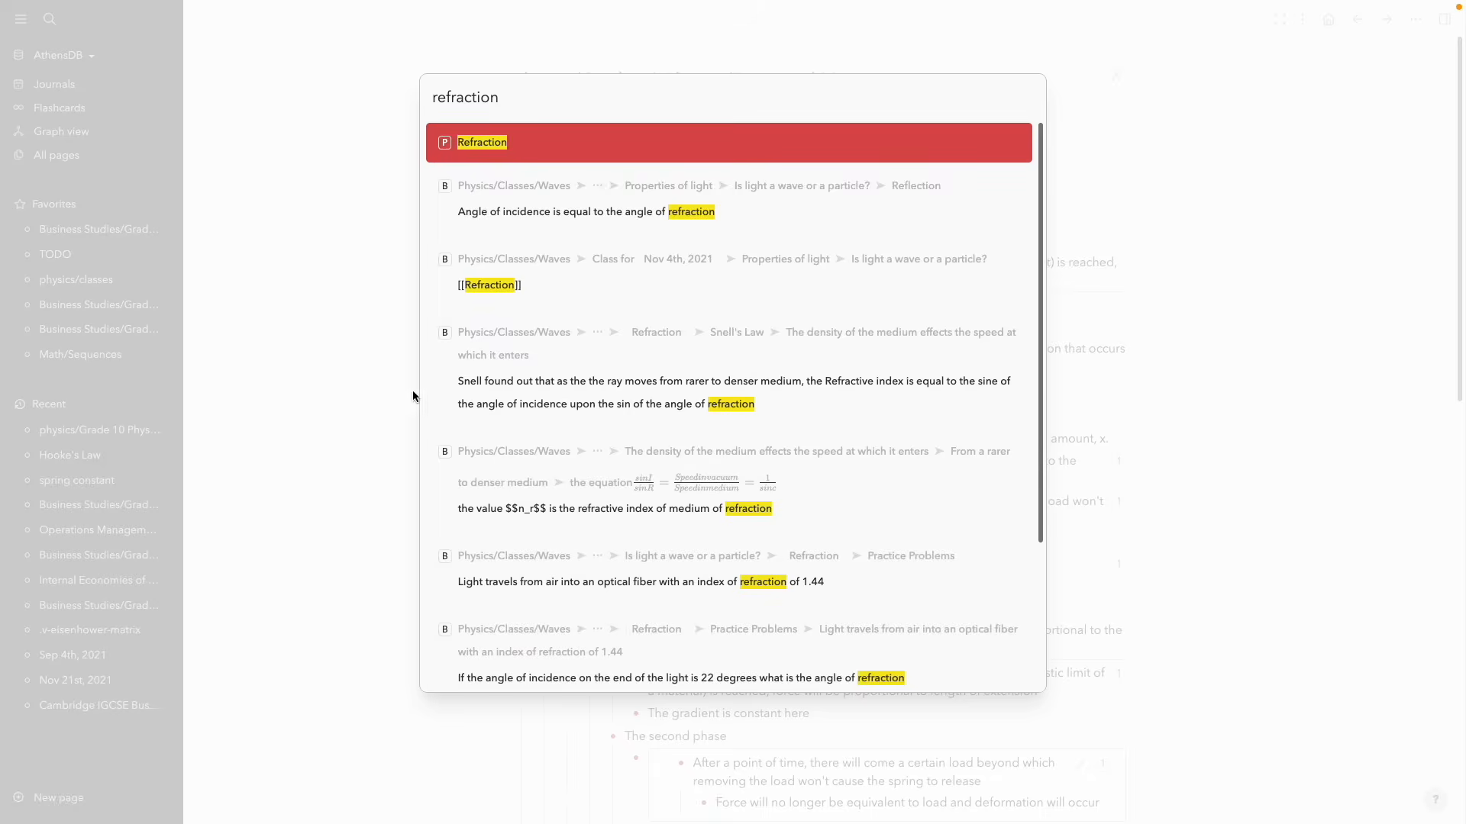
{"action": "left_click", "coordinate": [732, 292]}
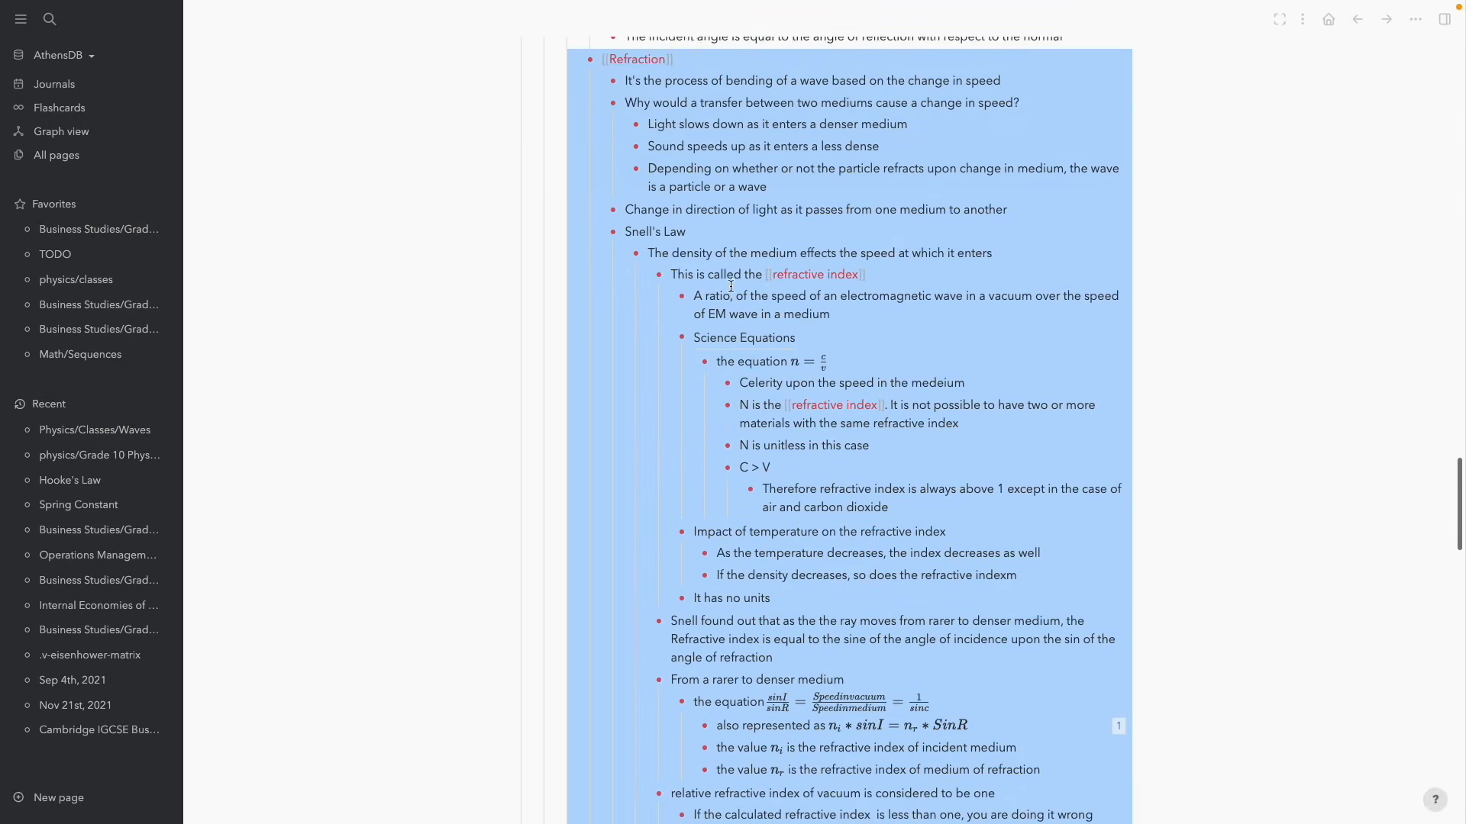
{"action": "scroll", "coordinate": [764, 287], "scroll_direction": "up", "scroll_amount": 2}
{"action": "scroll", "coordinate": [821, 287], "scroll_direction": "down", "scroll_amount": 20}
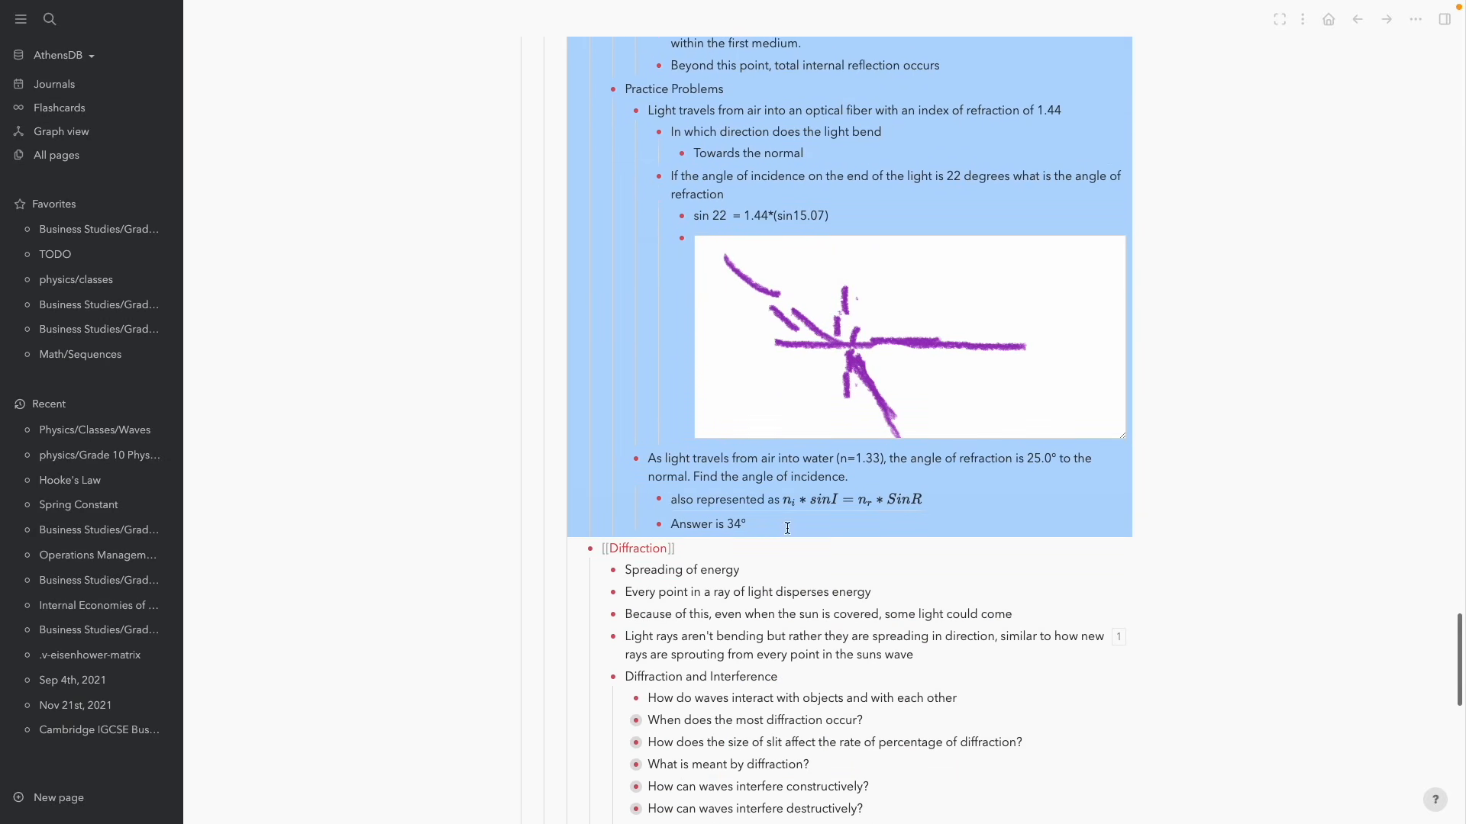
Add a 'Doppler Effect' bullet with a child TODO 'Take notes on the Doppler Effect'
{"action": "left_click", "coordinate": [790, 527]}
{"action": "key", "text": "Return"}
{"action": "key", "text": "shift+Tab"}
{"action": "key", "text": "shift+Tab"}
{"action": "type", "text": "Doppler Effect"}
{"action": "key", "text": "Return"}
{"action": "key", "text": "Tab"}
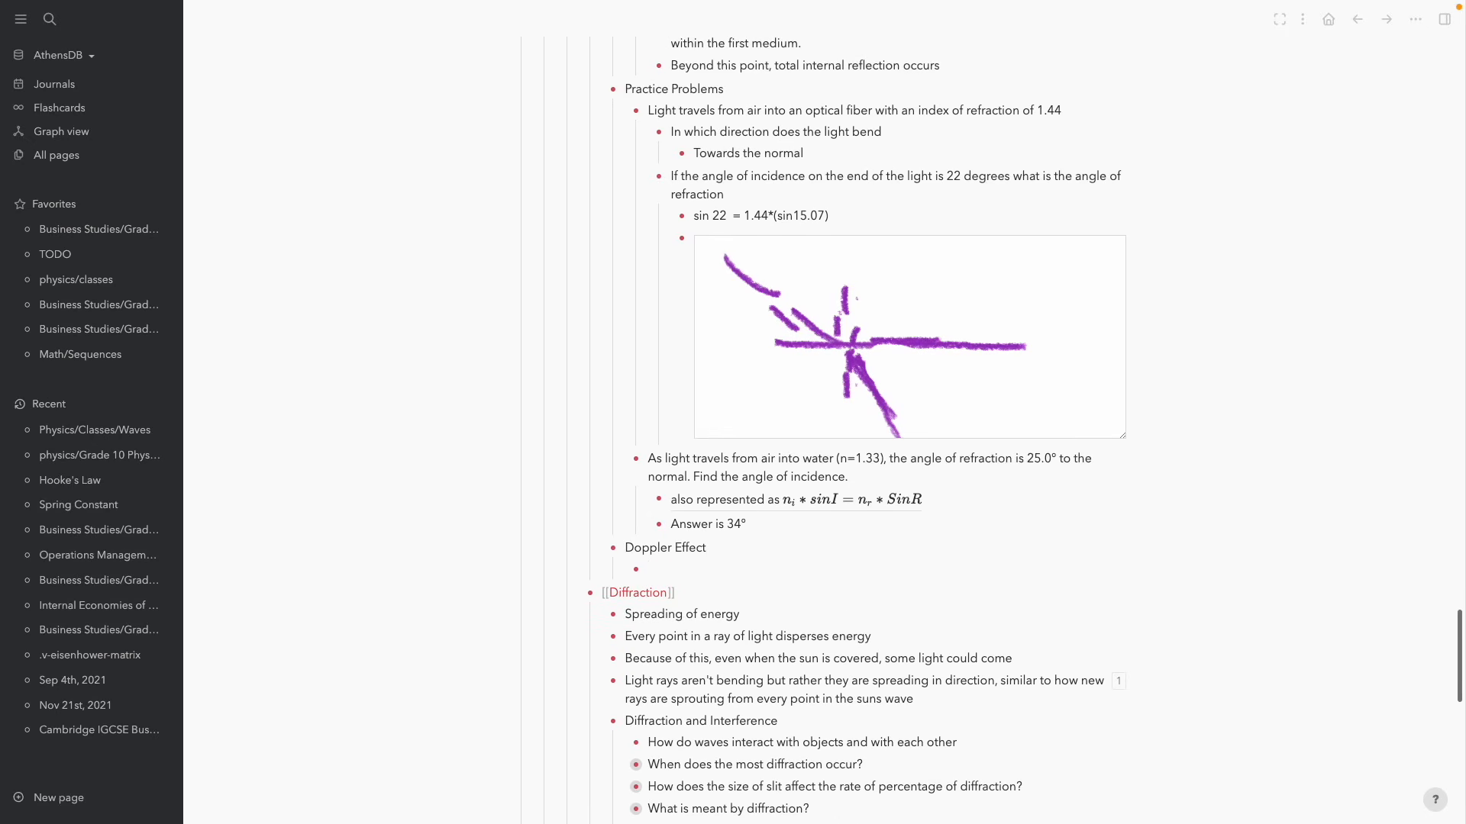
{"action": "key", "text": "ctrl+Return"}
{"action": "type", "text": "Take notes on the Doppler "}
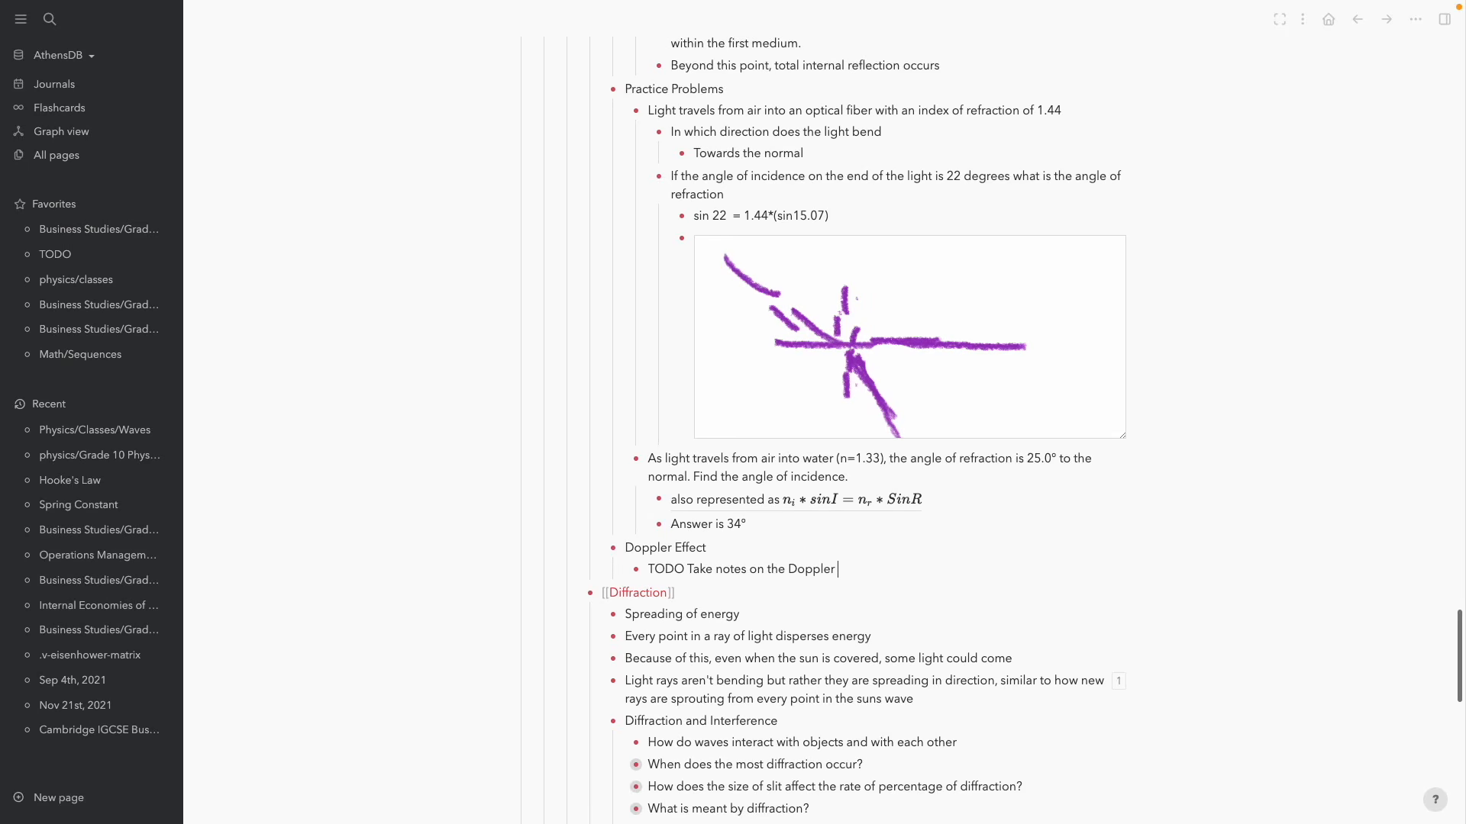
{"action": "type", "text": "Effect"}
{"action": "key", "text": "Escape"}
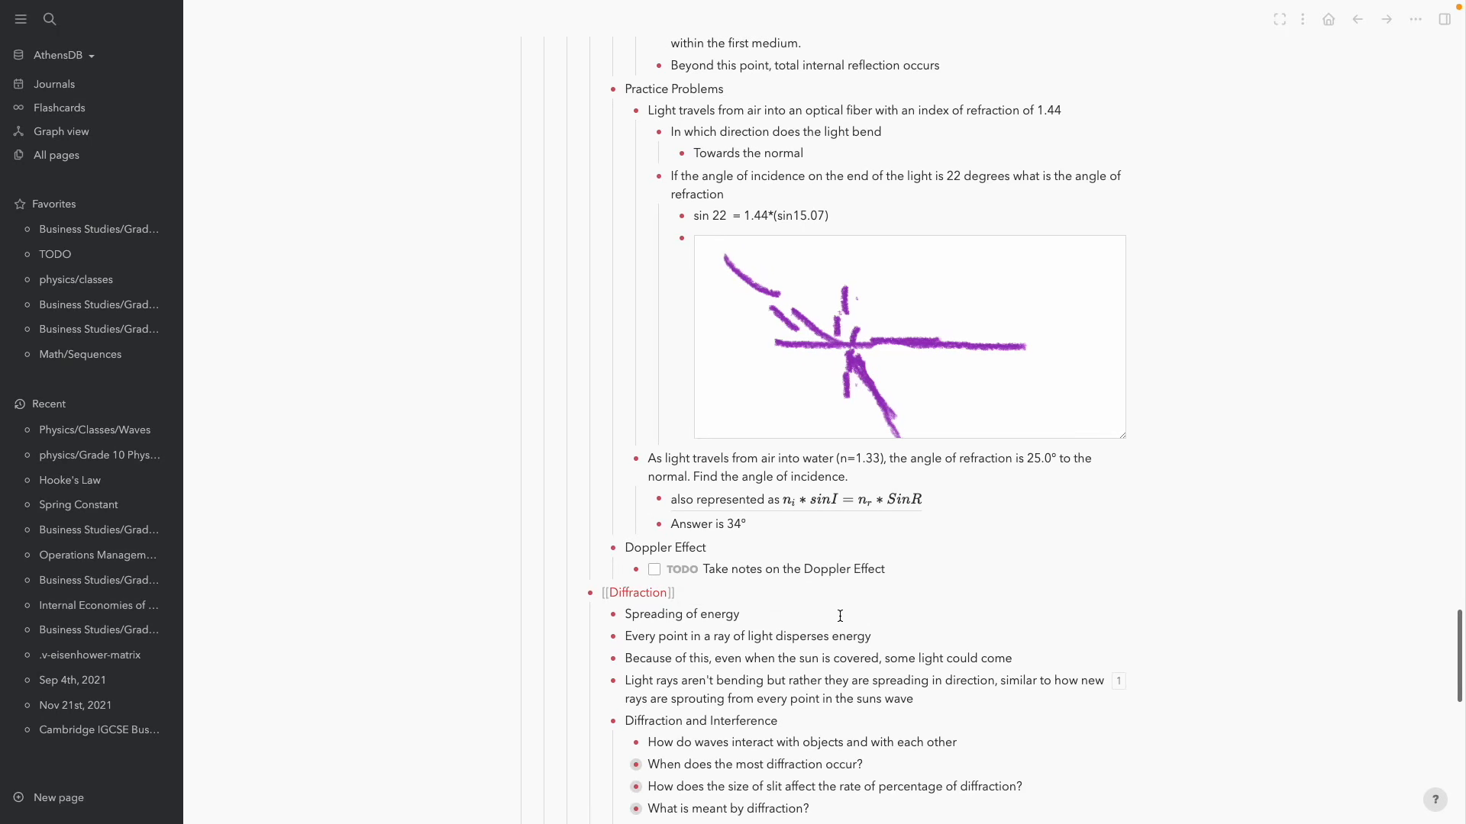
Review the Doppler TODO and remove a stray empty bullet after it
{"action": "scroll", "coordinate": [840, 616], "scroll_direction": "down", "scroll_amount": 1}
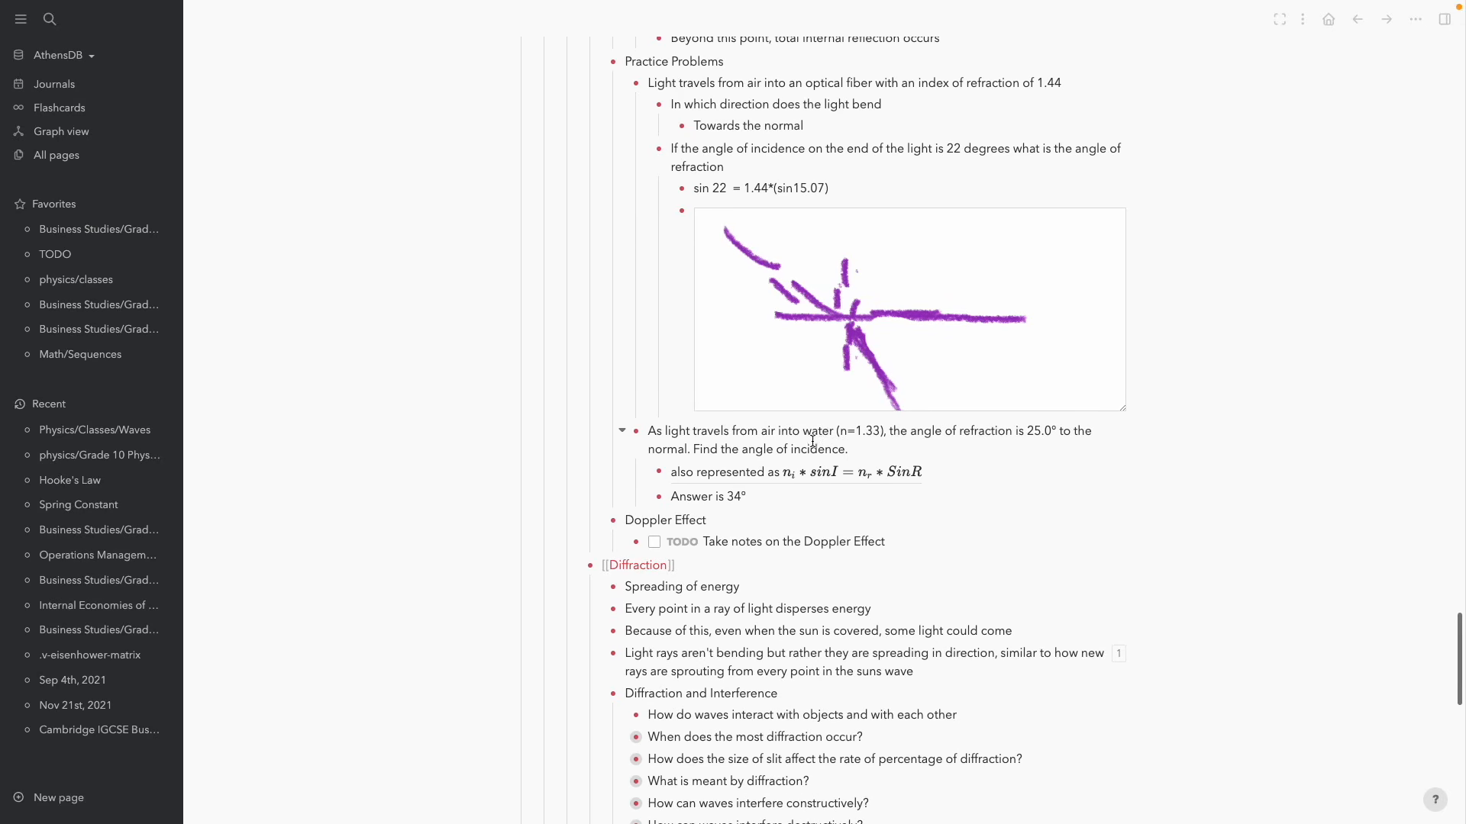
{"action": "left_click", "coordinate": [904, 544]}
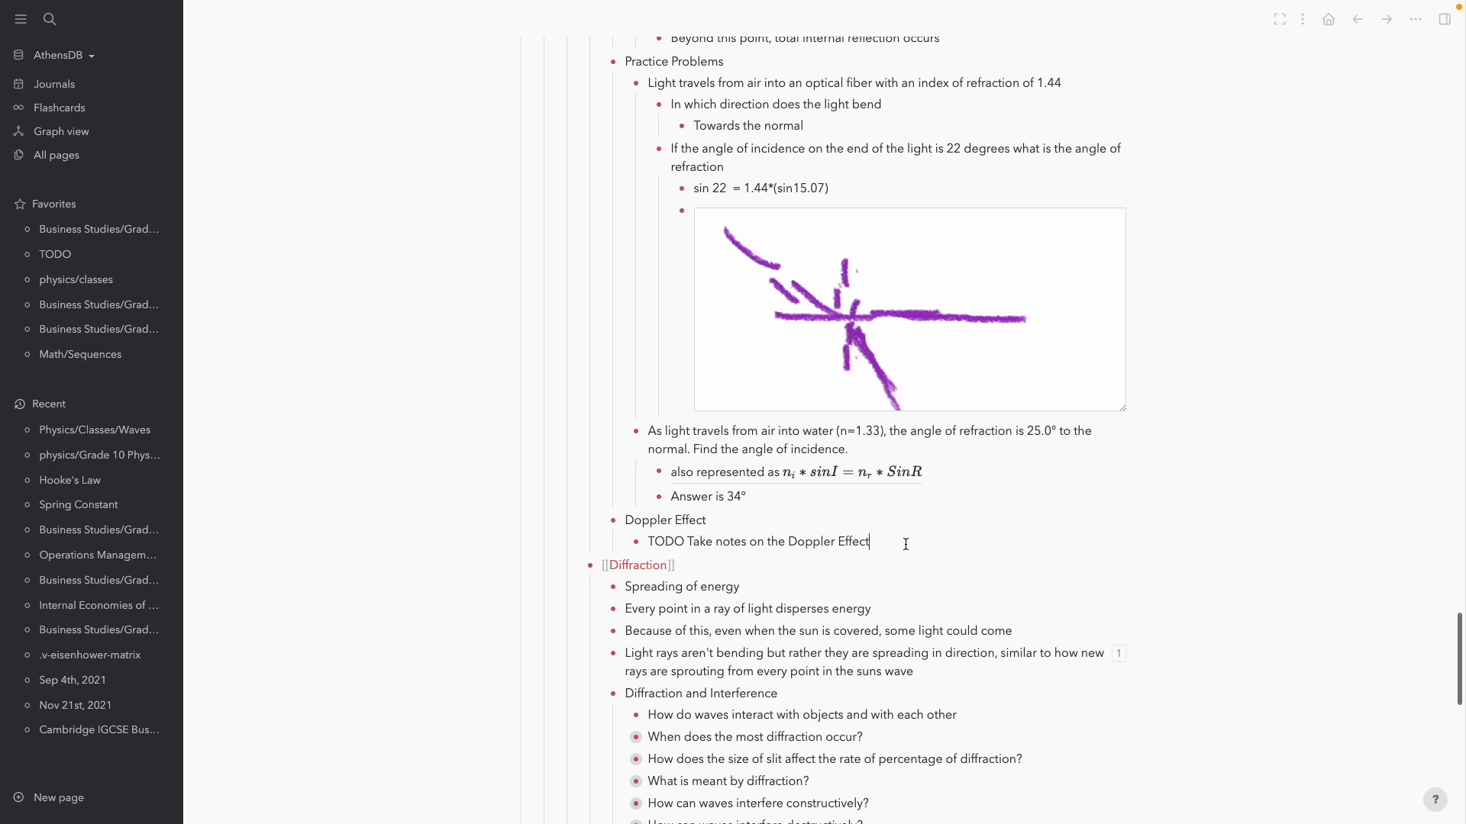
{"action": "key", "text": "Escape"}
{"action": "left_click", "coordinate": [764, 539]}
{"action": "left_click", "coordinate": [761, 495]}
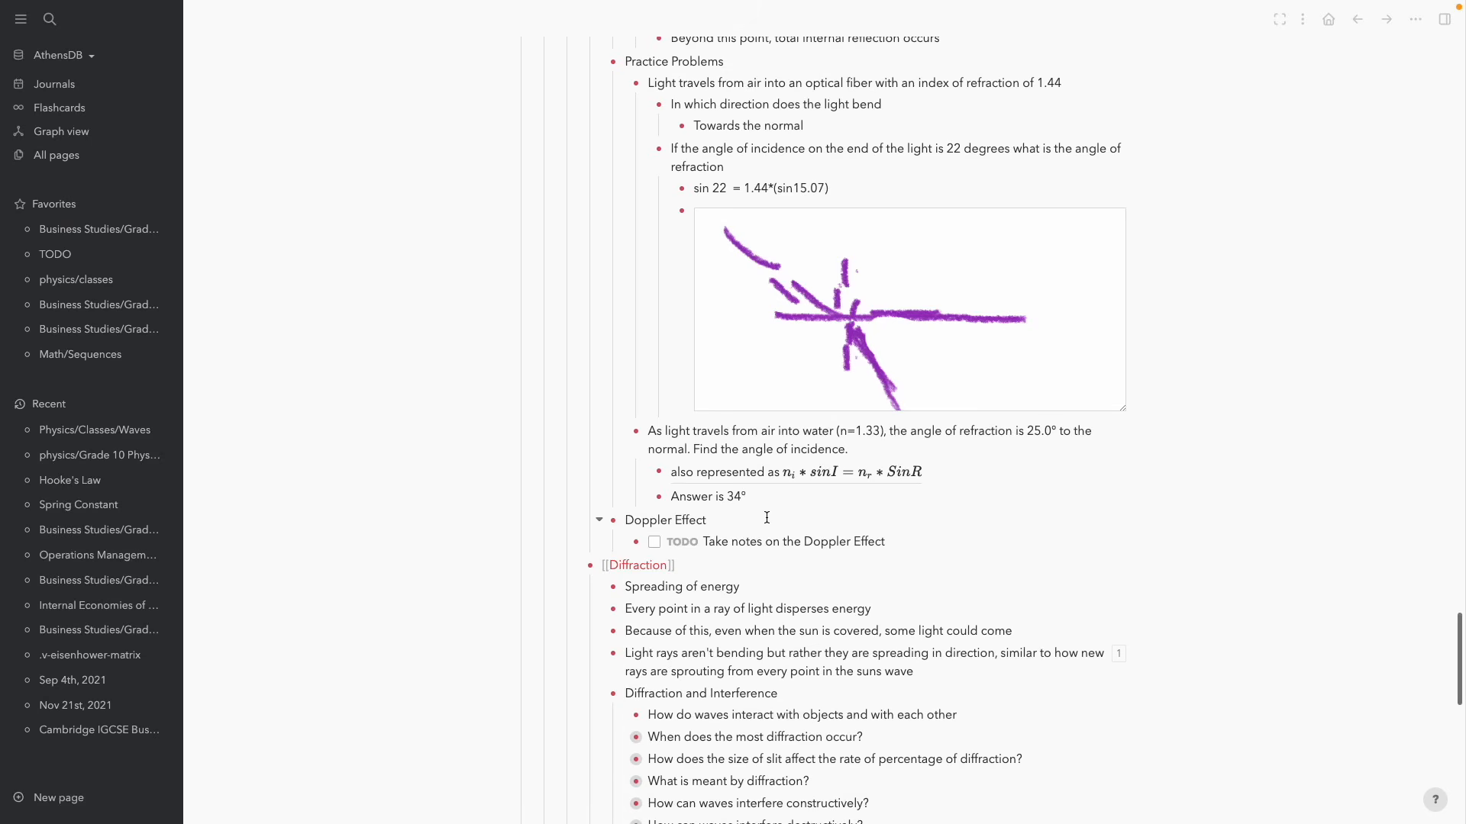
{"action": "scroll", "coordinate": [765, 516], "scroll_direction": "up", "scroll_amount": 3}
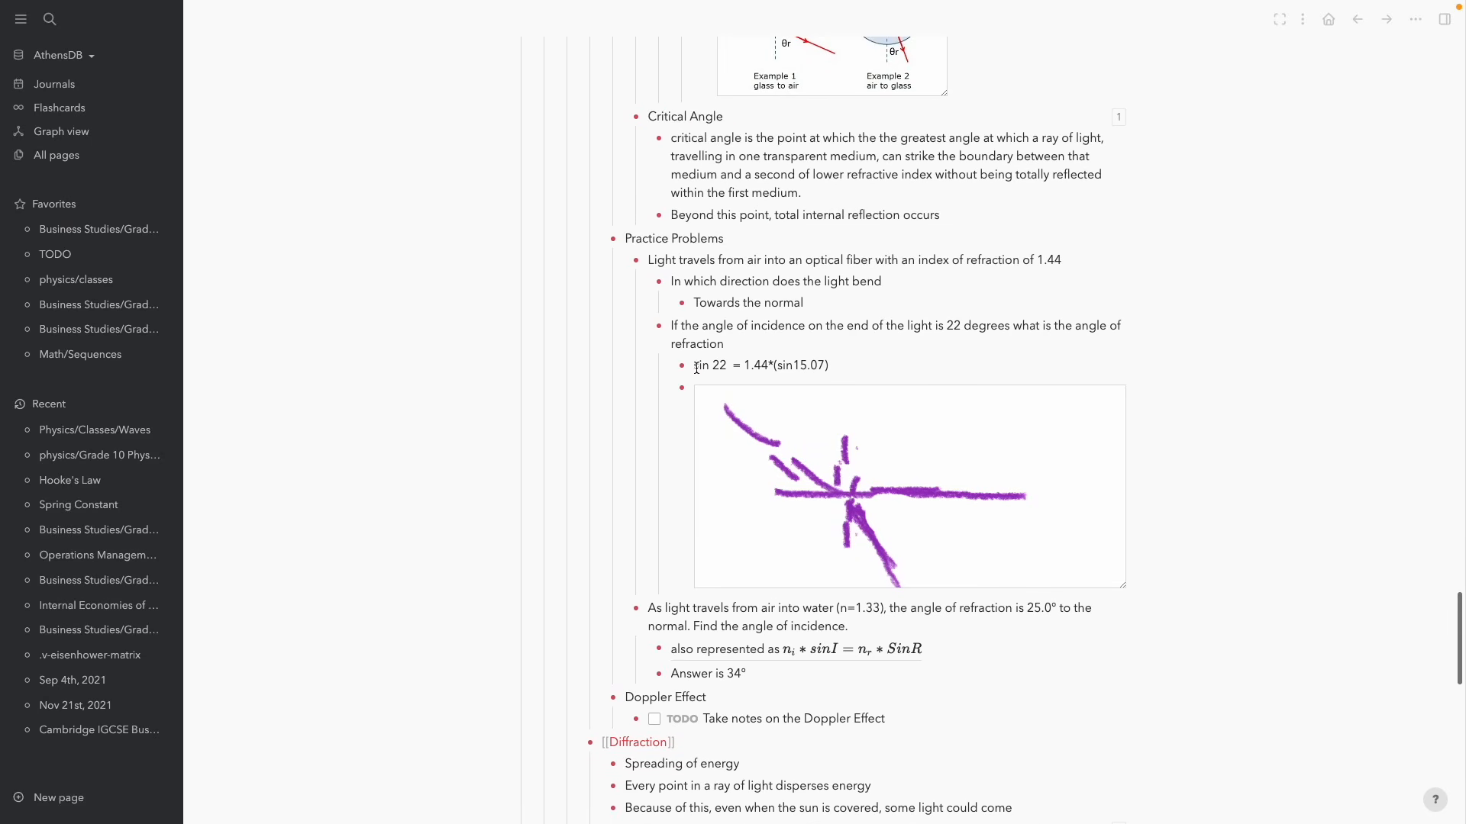
{"action": "scroll", "coordinate": [648, 477], "scroll_direction": "down", "scroll_amount": 3}
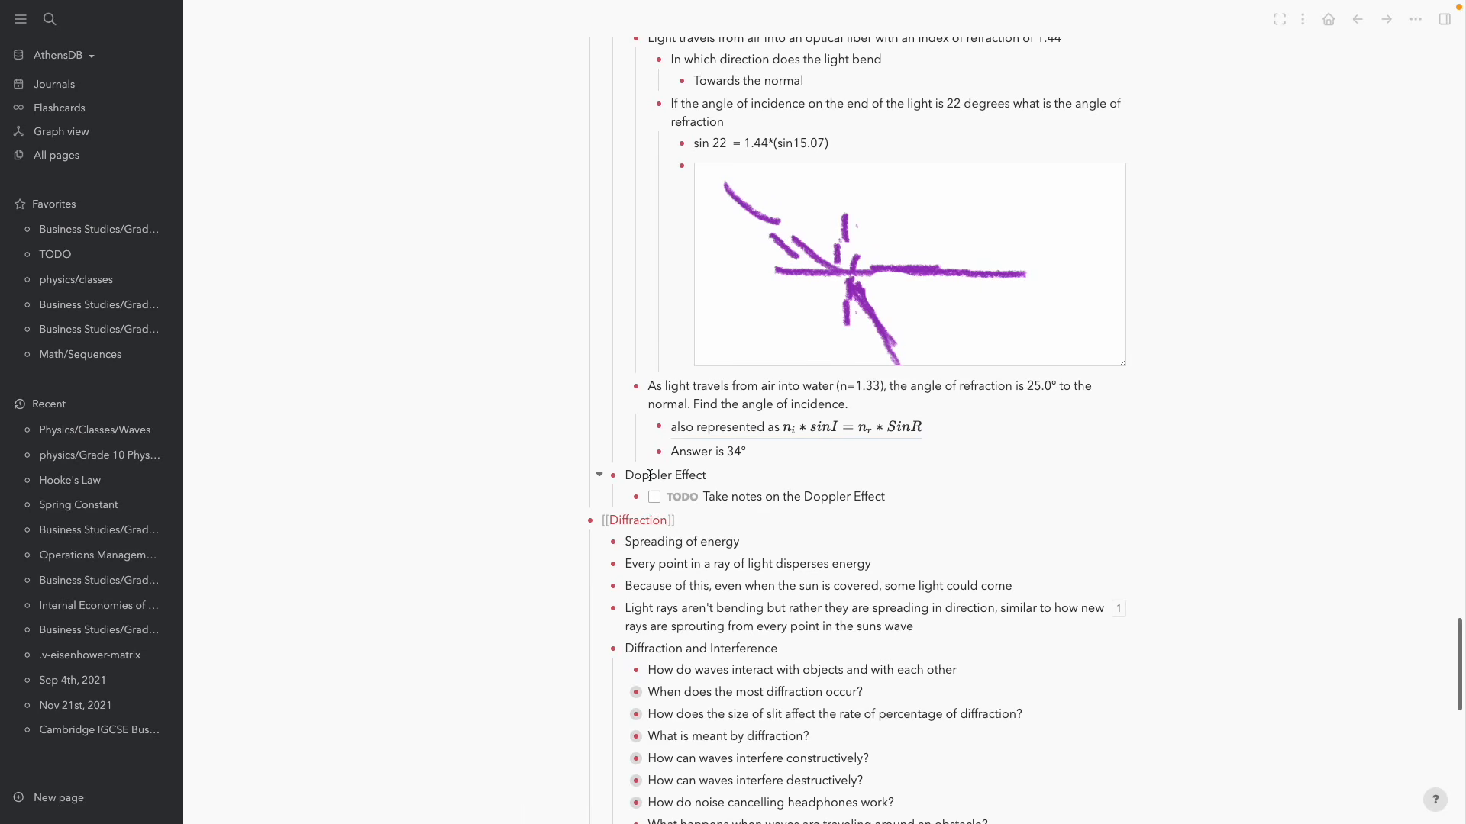
{"action": "key", "text": "Down"}
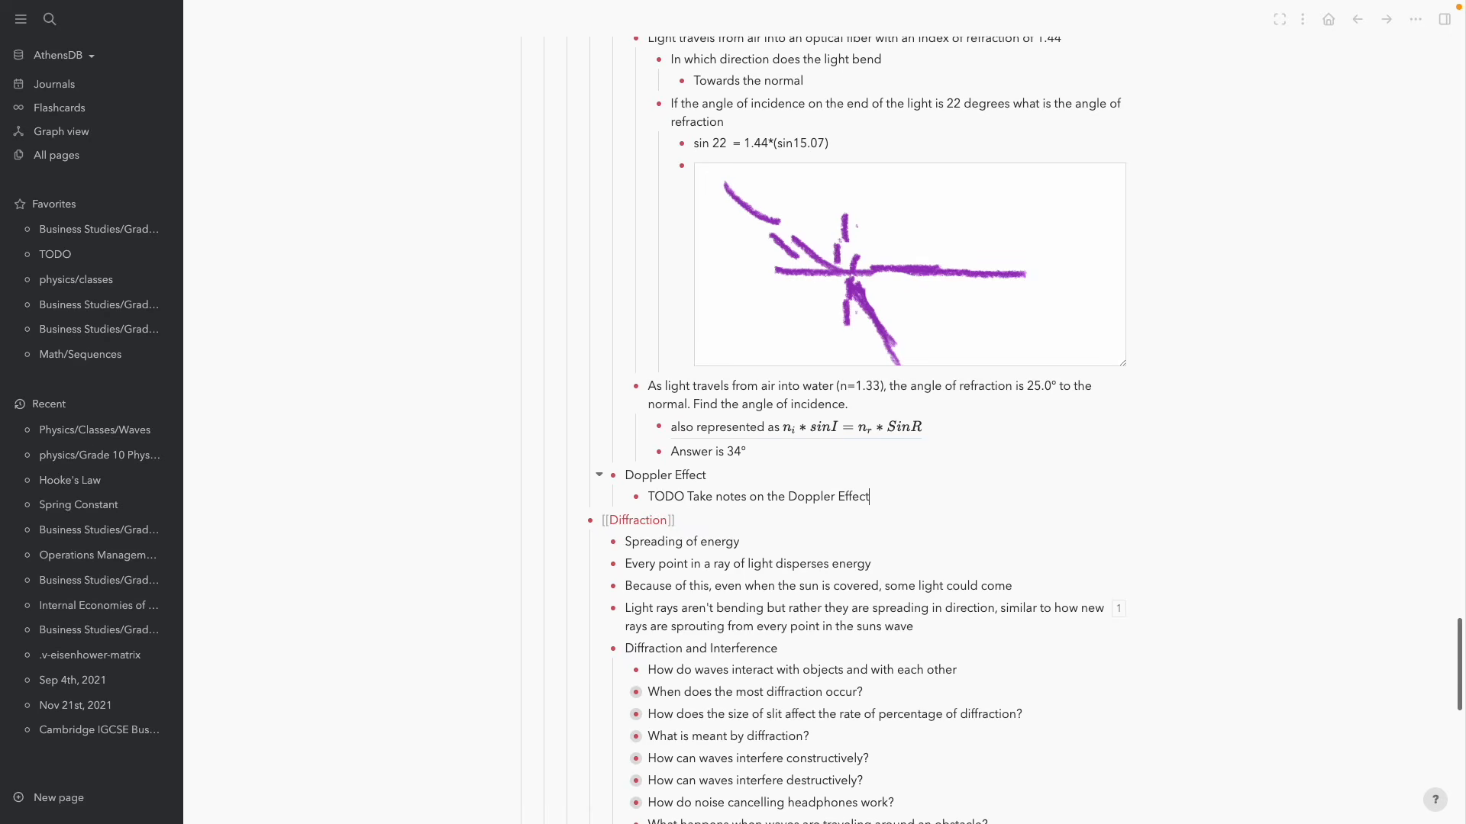
{"action": "key", "text": "Return"}
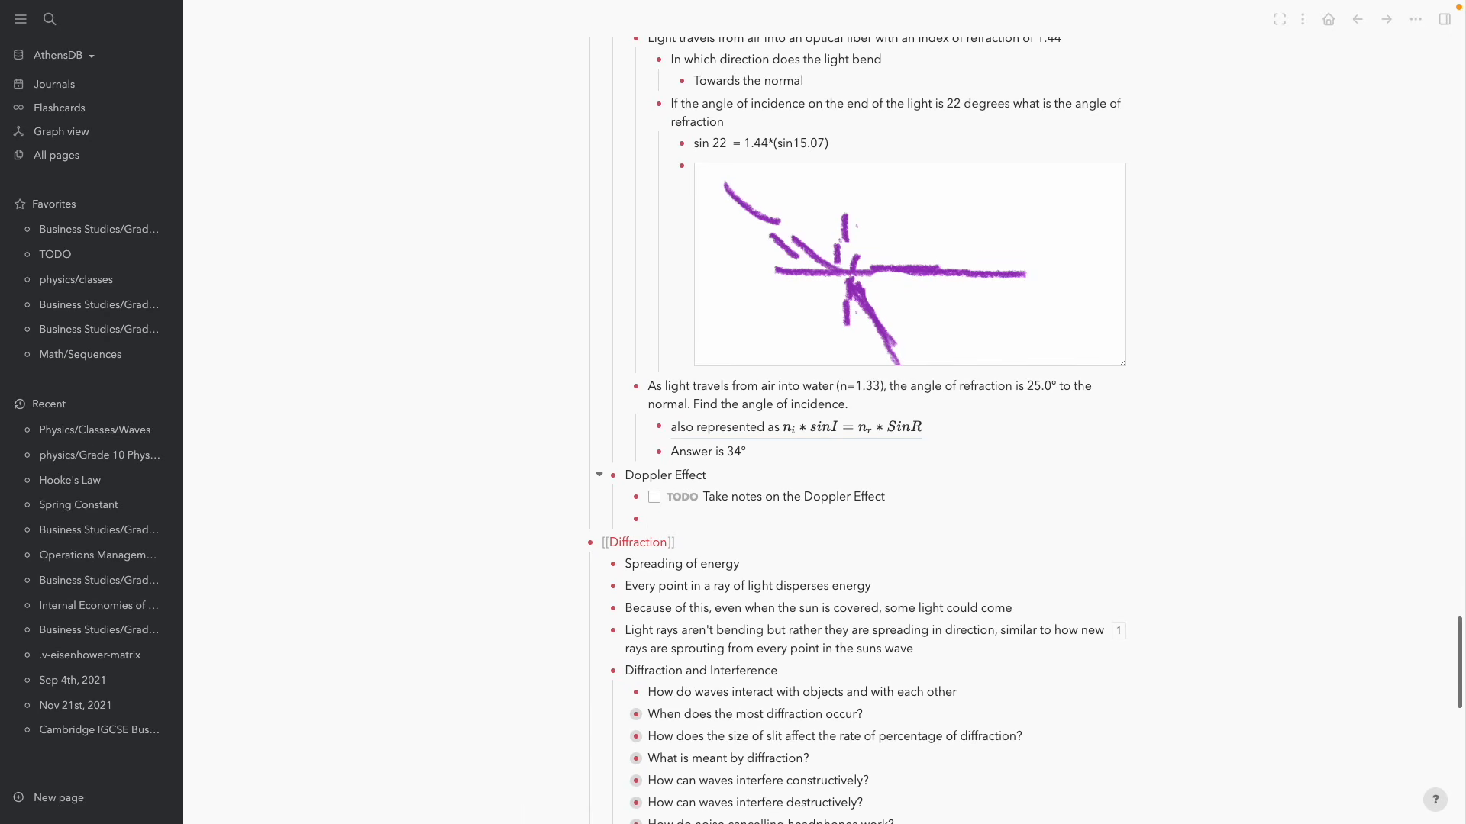
{"action": "key", "text": "BackSpace"}
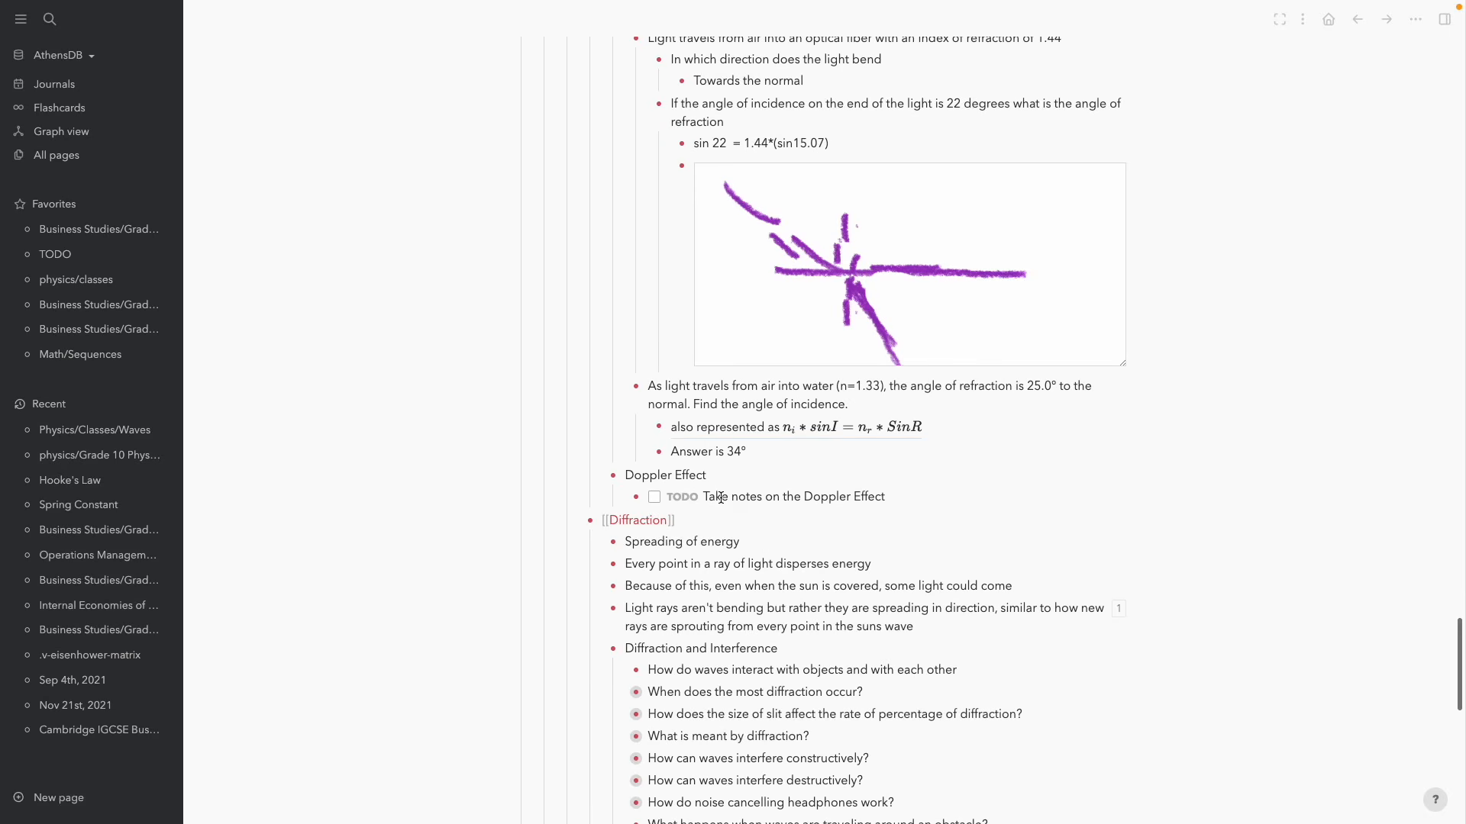
{"action": "scroll", "coordinate": [359, 496], "scroll_direction": "up", "scroll_amount": 3}
Add a TODO to talk to a colleague about the sales pitch, correcting typos
{"action": "scroll", "coordinate": [359, 496], "scroll_direction": "down", "scroll_amount": 3}
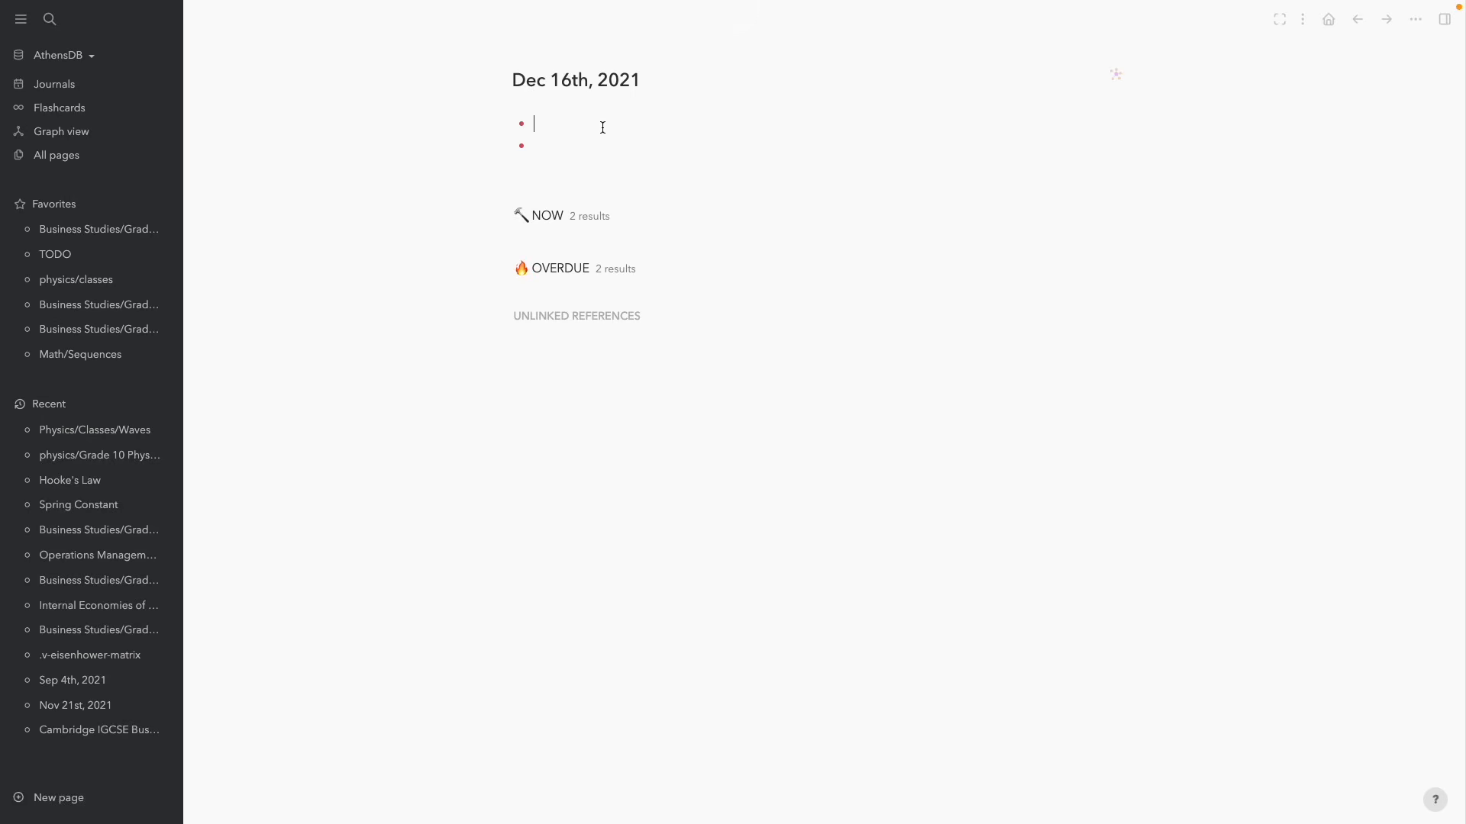
{"action": "key", "text": "ctrl+Return"}
{"action": "type", "text": "TALK TO"}
{"action": "key", "text": "alt+BackSpace"}
{"action": "key", "text": "alt+BackSpace"}
{"action": "type", "text": "talk to rob "}
{"action": "type", "text": "aobut teh"}
{"action": "key", "text": "alt+BackSpace"}
{"action": "key", "text": "alt+BackSpace"}
{"action": "type", "text": "ˉbout t"}
{"action": "key", "text": "alt+BackSpace"}
{"action": "key", "text": "alt+BackSpace"}
{"action": "type", "text": "about the sales pitch"}
{"action": "key", "text": "Return"}
Add 'TODO Buy noodles' and delete the leftover empty bullets
{"action": "type", "text": "TODO Buy noodles"}
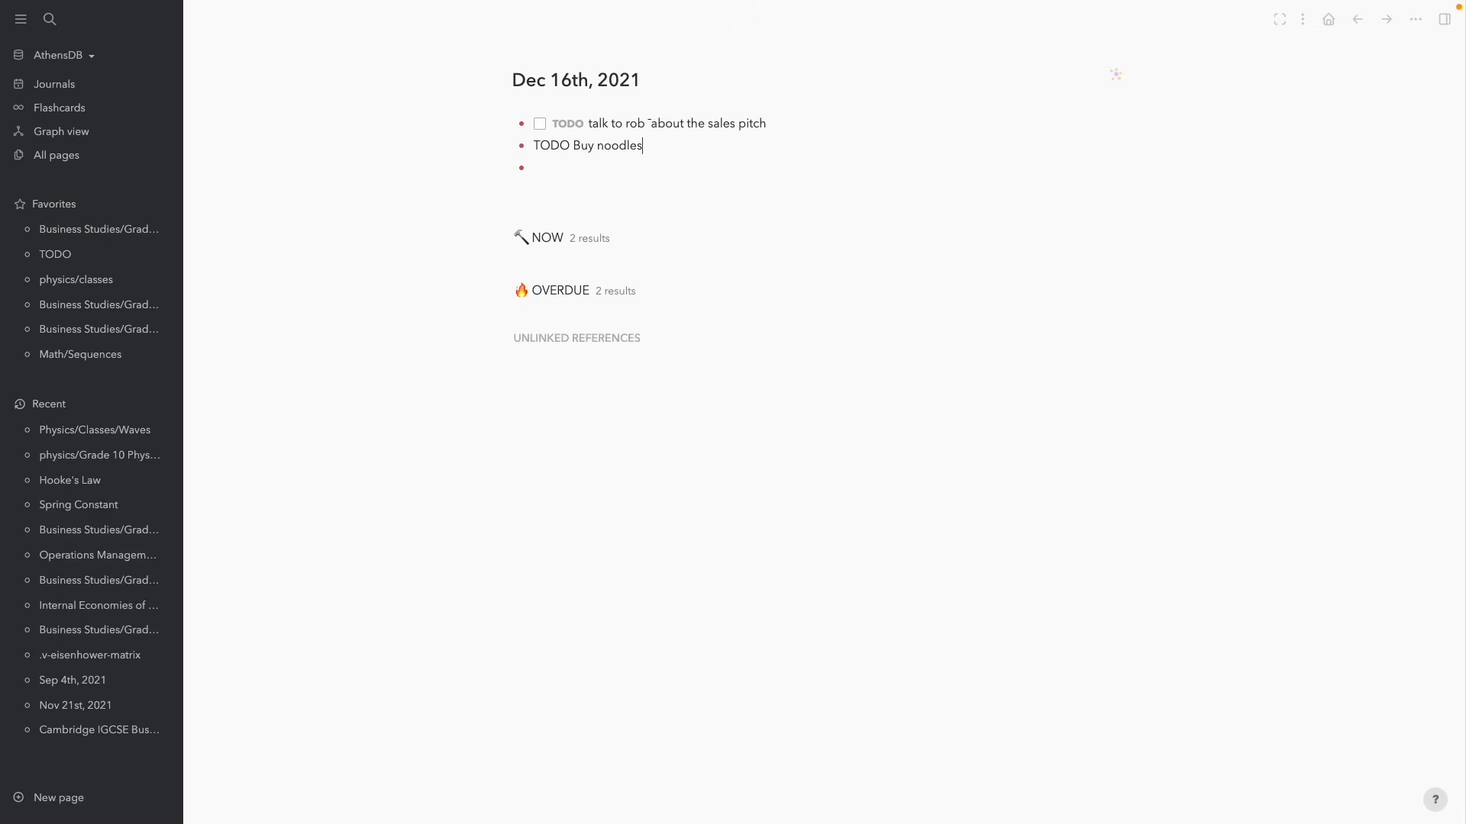
{"action": "key", "text": "Return"}
{"action": "key", "text": "BackSpace"}
{"action": "key", "text": "Down"}
{"action": "key", "text": "BackSpace"}
{"action": "key", "text": "Up"}
{"action": "left_click", "coordinate": [452, 163]}
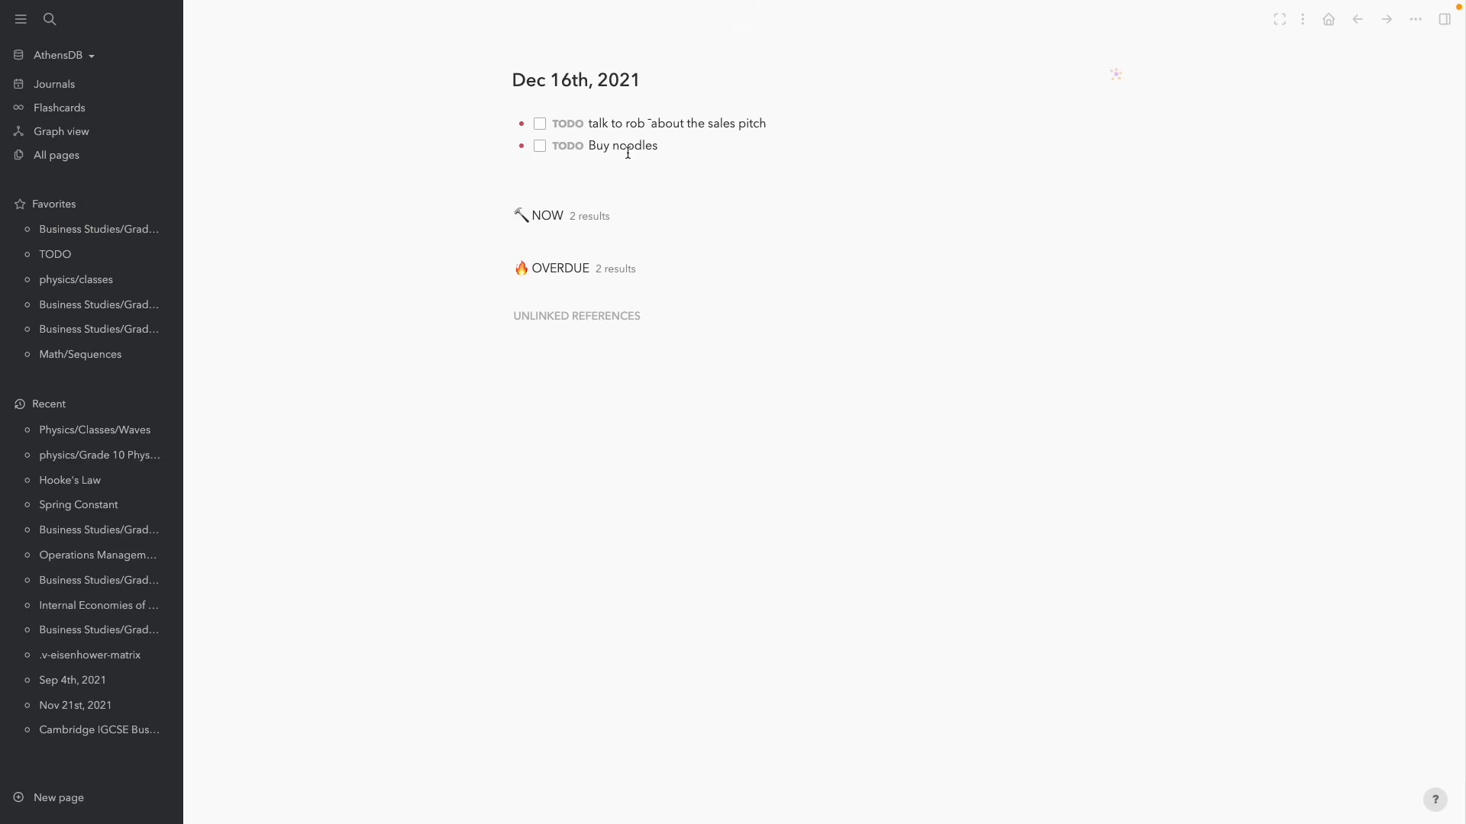
Open the Buy noodles and sales-pitch TODOs for editing to clear them
{"action": "left_click", "coordinate": [682, 139]}
{"action": "left_click", "coordinate": [679, 126]}
{"action": "left_click", "coordinate": [692, 146]}
{"action": "left_click", "coordinate": [342, 206]}
{"action": "left_click", "coordinate": [650, 122]}
{"action": "left_click", "coordinate": [1032, 246]}
{"action": "left_click", "coordinate": [746, 145]}
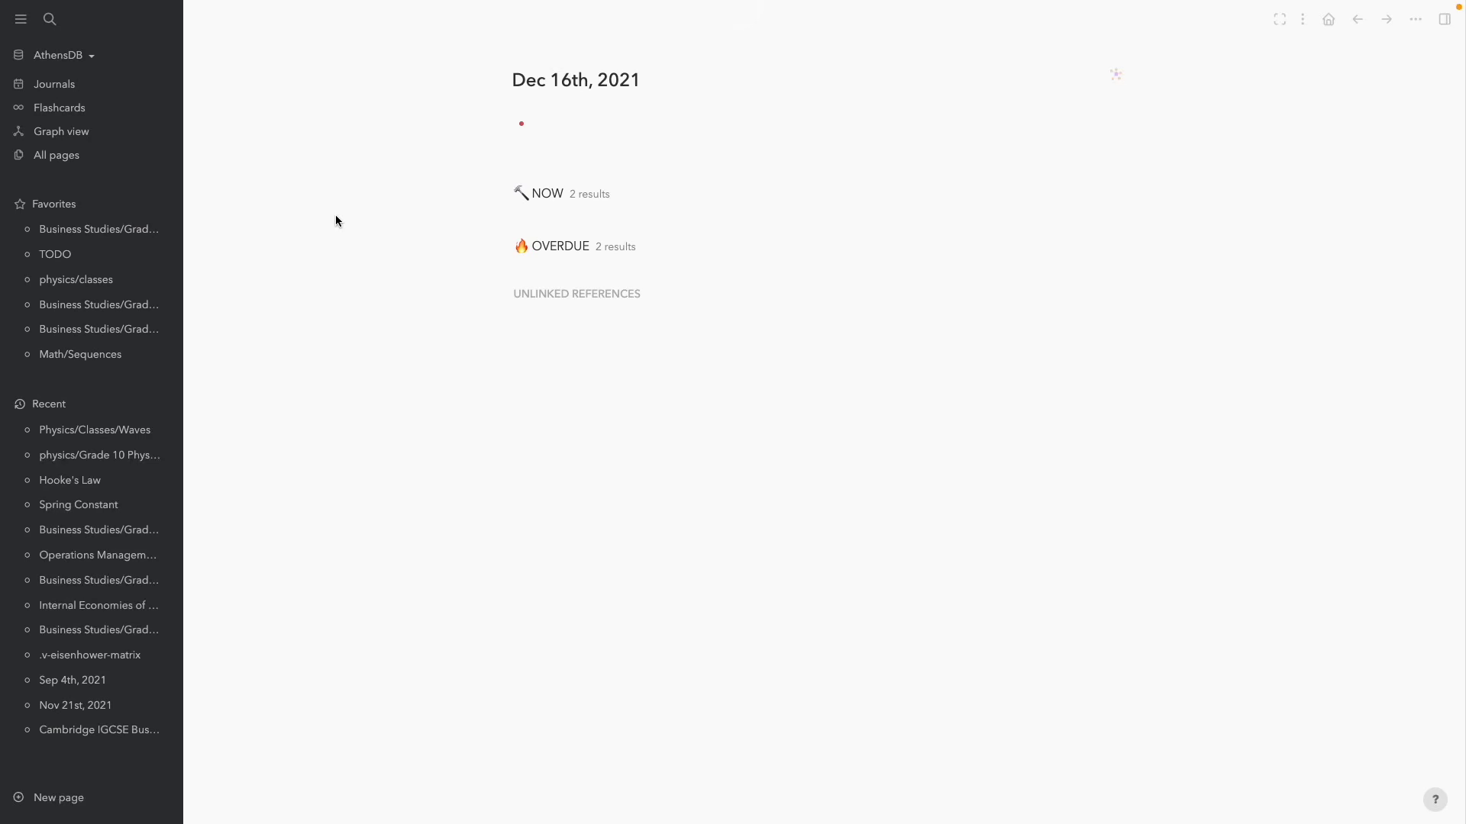
Add a 'Buy groceries' TODO, then start a second TODO about talking to a colleague
{"action": "left_click", "coordinate": [625, 116]}
{"action": "key", "text": "ctrl+Return"}
{"action": "type", "text": "Buy groceries"}
{"action": "key", "text": "Return"}
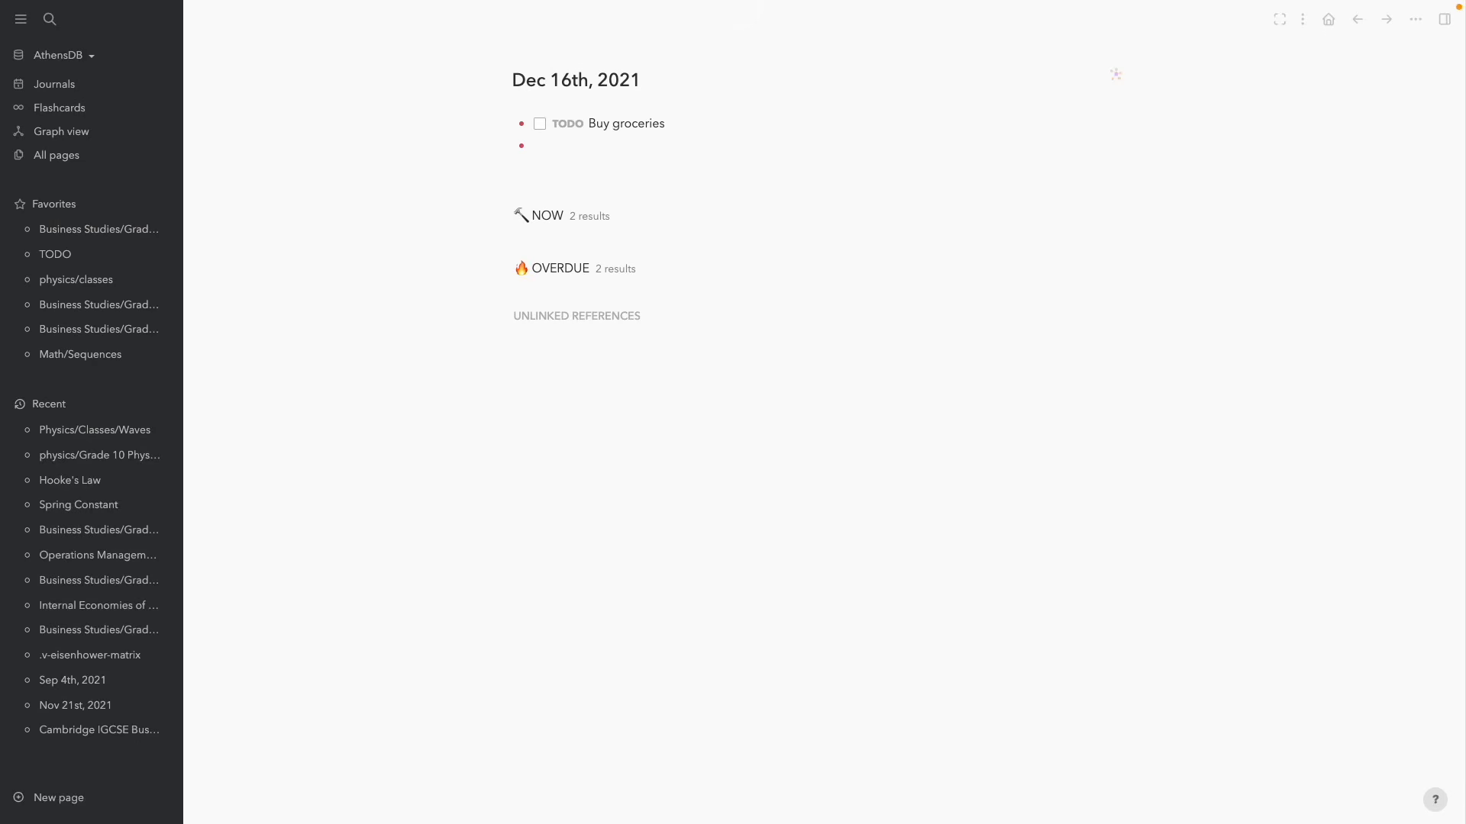
{"action": "key", "text": "ctrl+Return"}
{"action": "type", "text": "Talk to Rob about my"}
Link the second TODO to the 'Personal Project/Criteria B/Flowcharts and Pseudocodes' page
{"action": "type", "text": "[["}
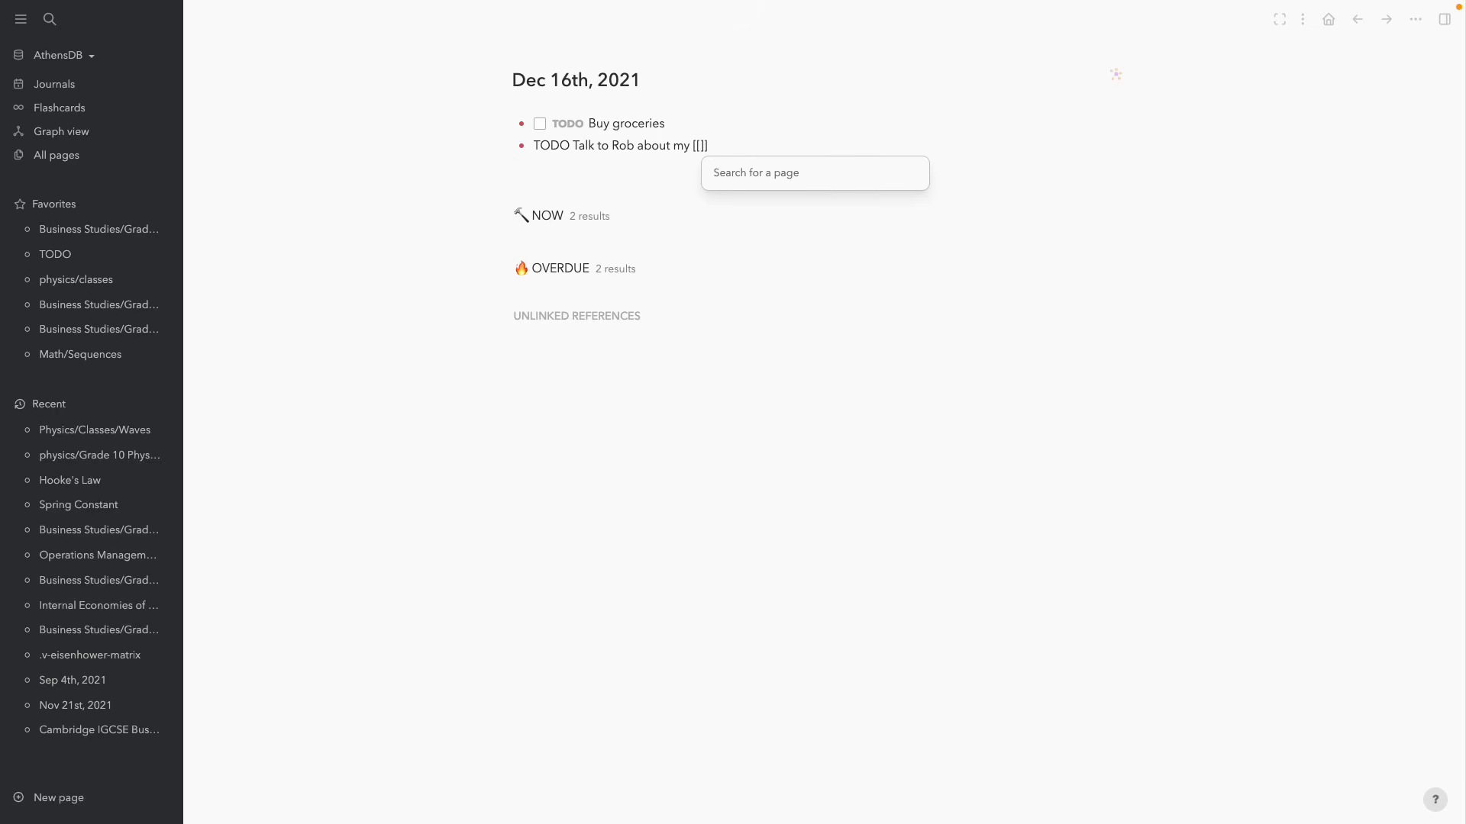
{"action": "type", "text": "flowchart"}
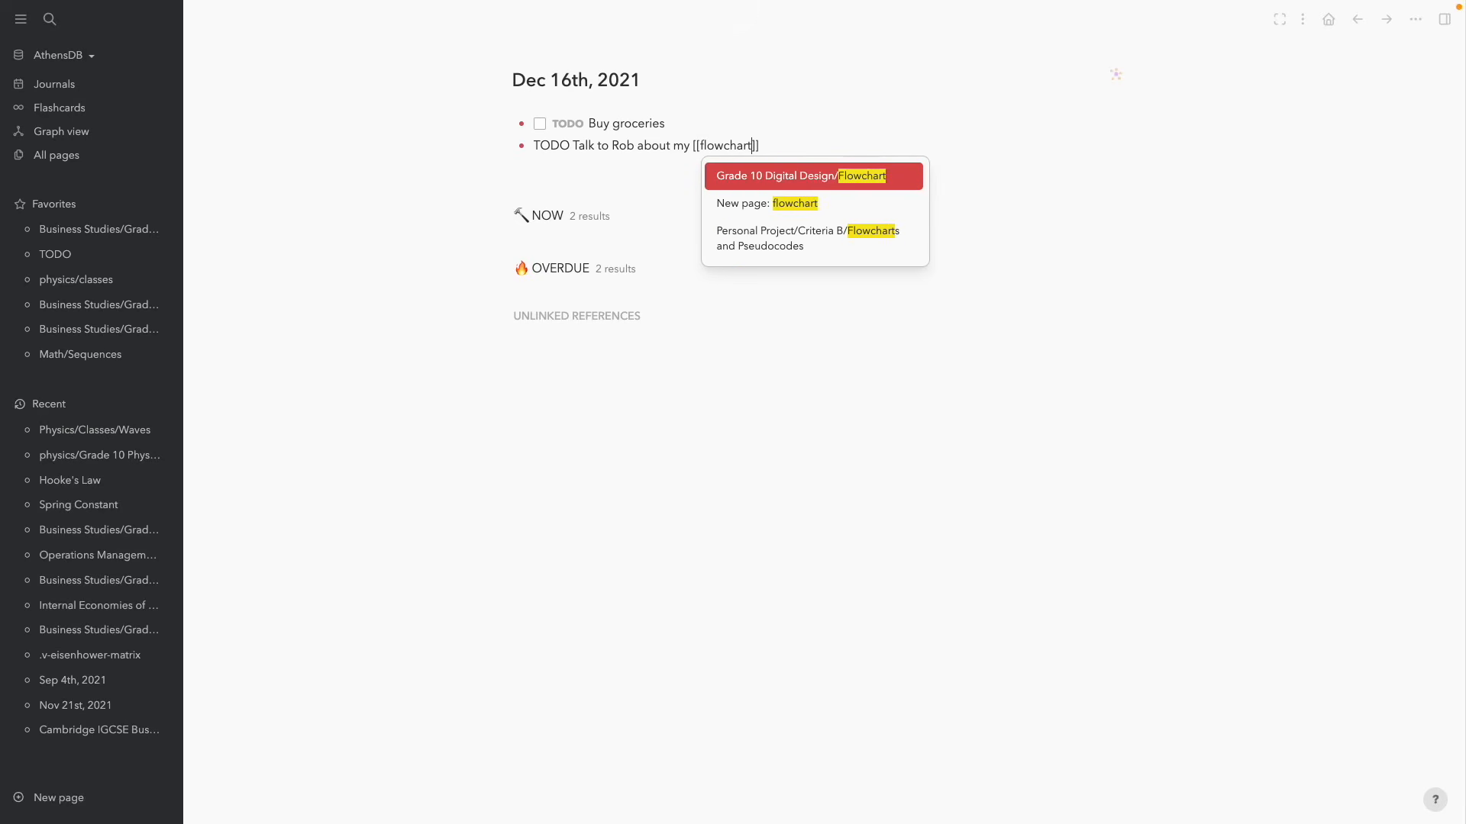
{"action": "key", "text": "Down"}
{"action": "key", "text": "Down"}
{"action": "key", "text": "Return"}
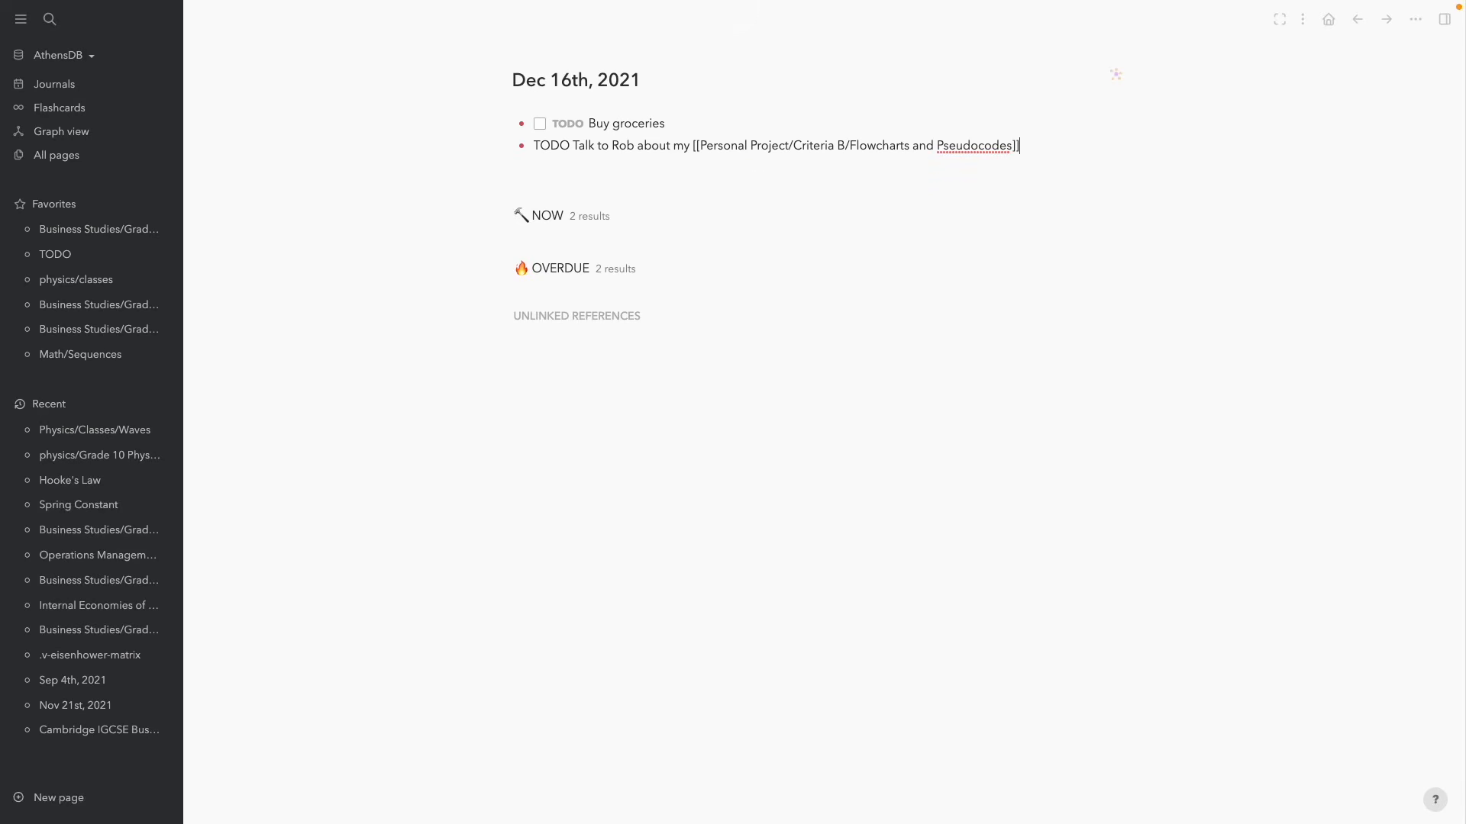
{"action": "key", "text": "Return"}
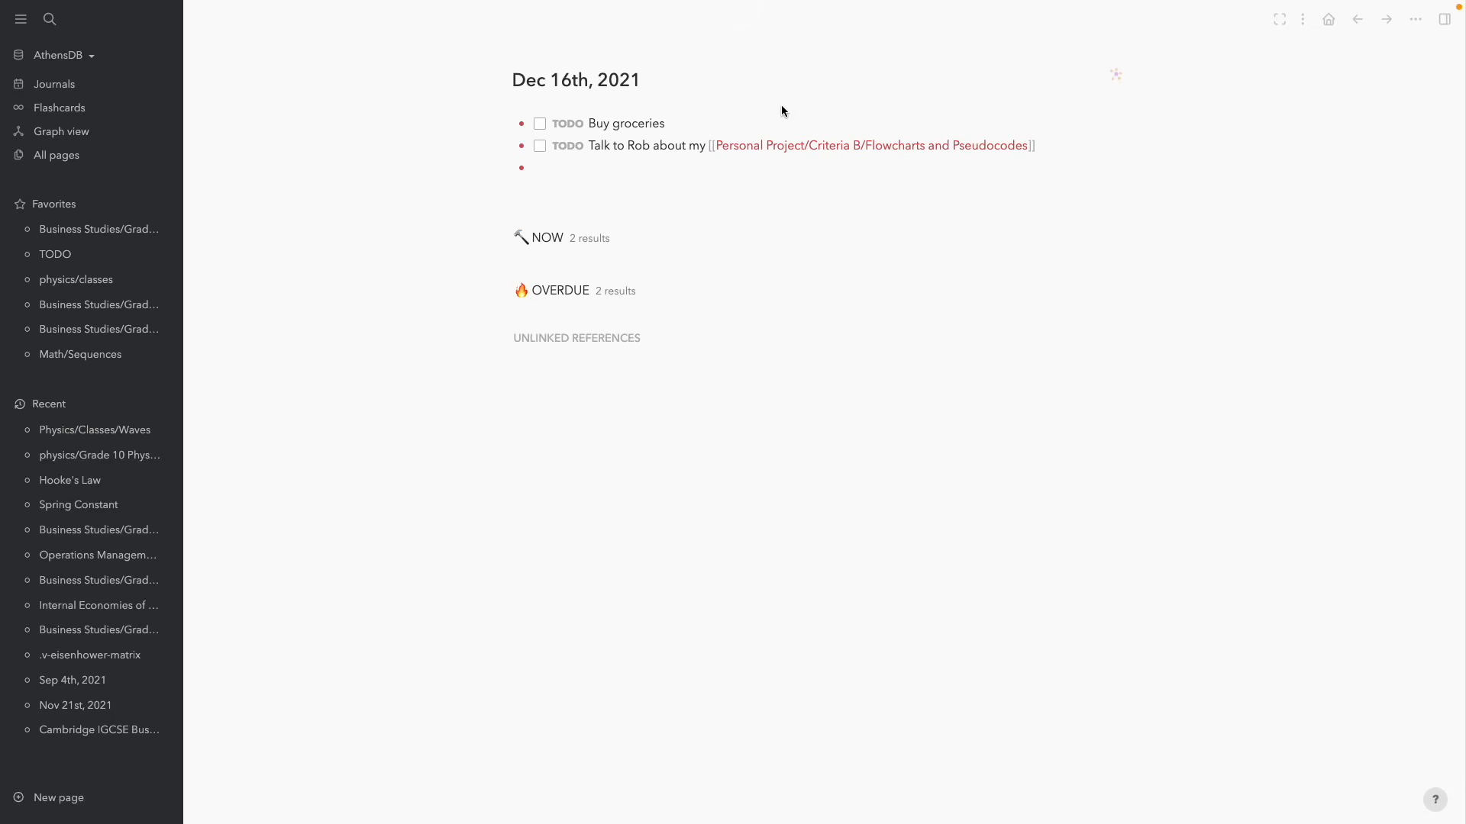
Open the Flowcharts and Pseudocodes page from the TODO's link
{"action": "left_click", "coordinate": [646, 146]}
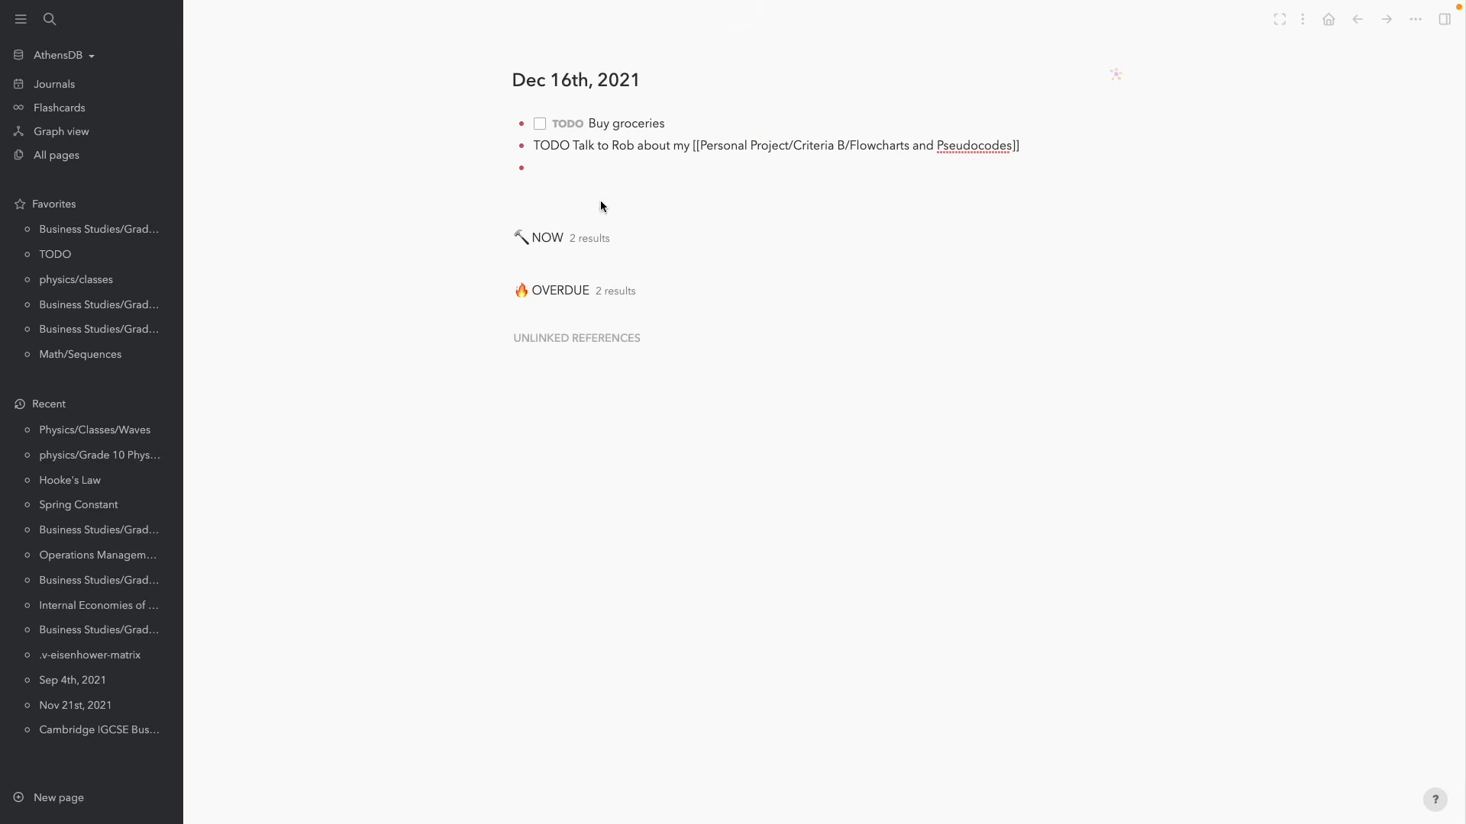
{"action": "left_click", "coordinate": [443, 226]}
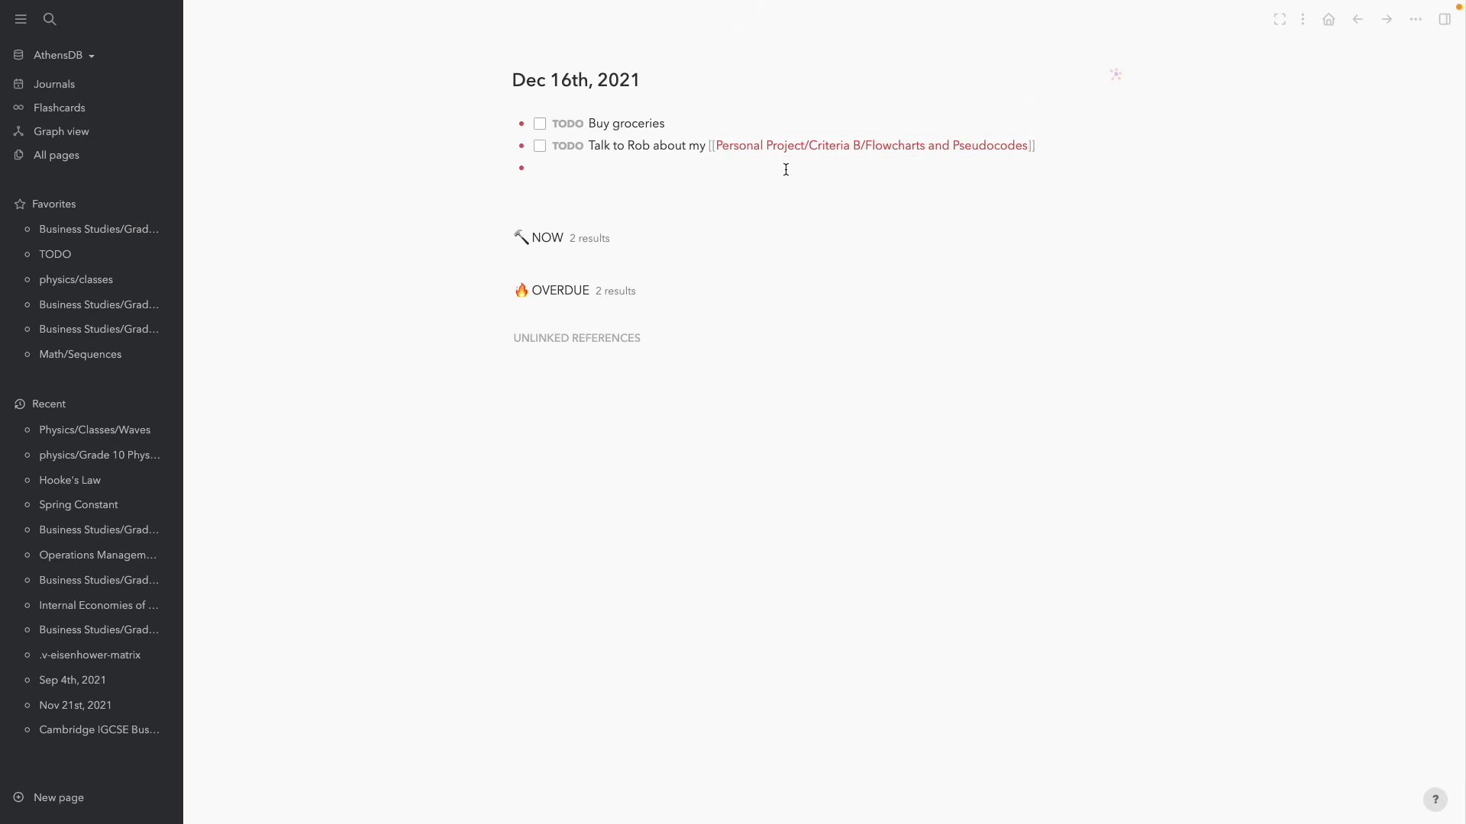
{"action": "left_click", "coordinate": [817, 154]}
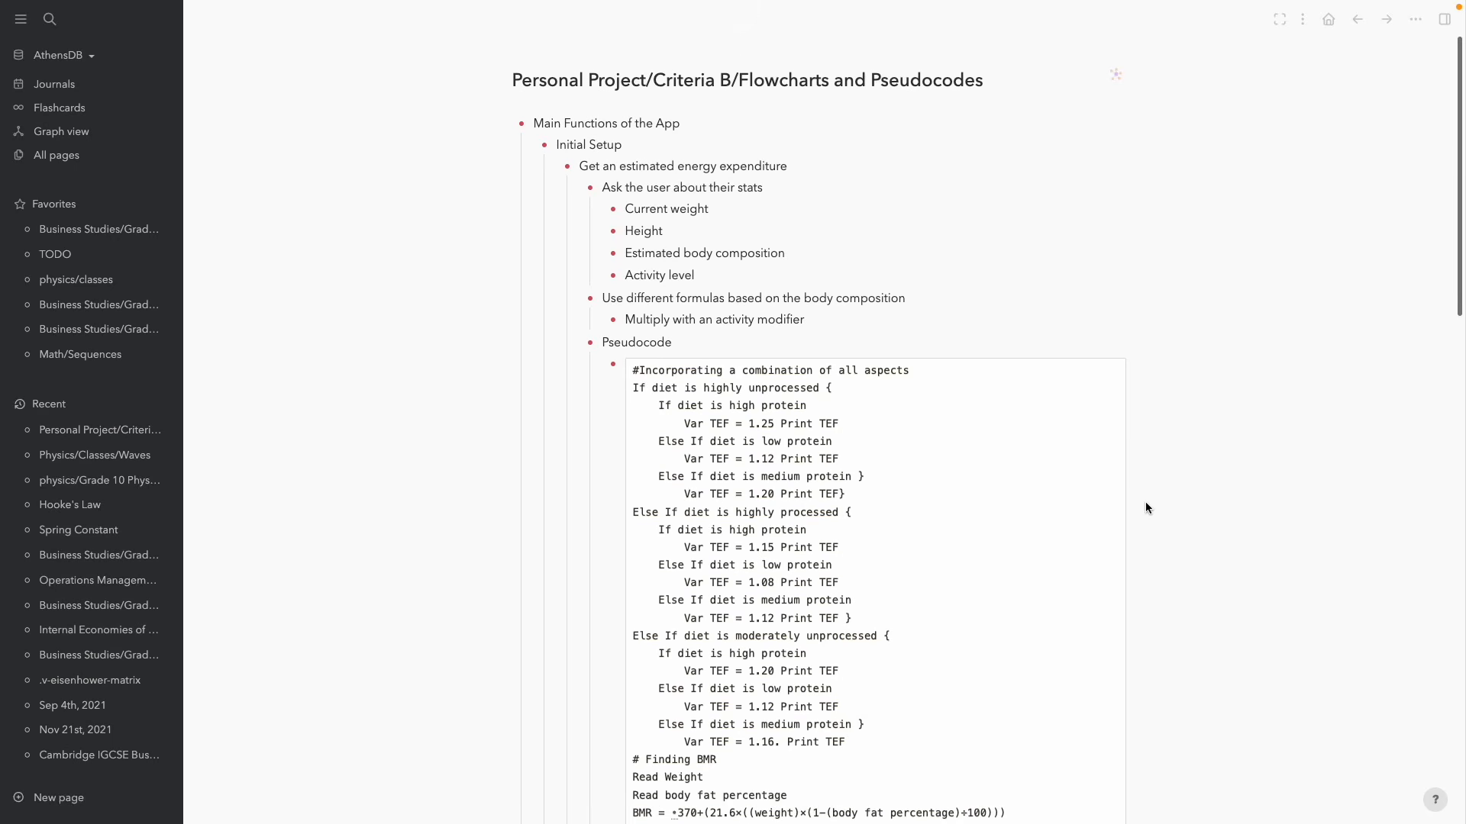
Collapse the Main Functions of the App bullet on the Flowcharts and Pseudocodes page
{"action": "scroll", "coordinate": [1145, 503], "scroll_direction": "down", "scroll_amount": 1}
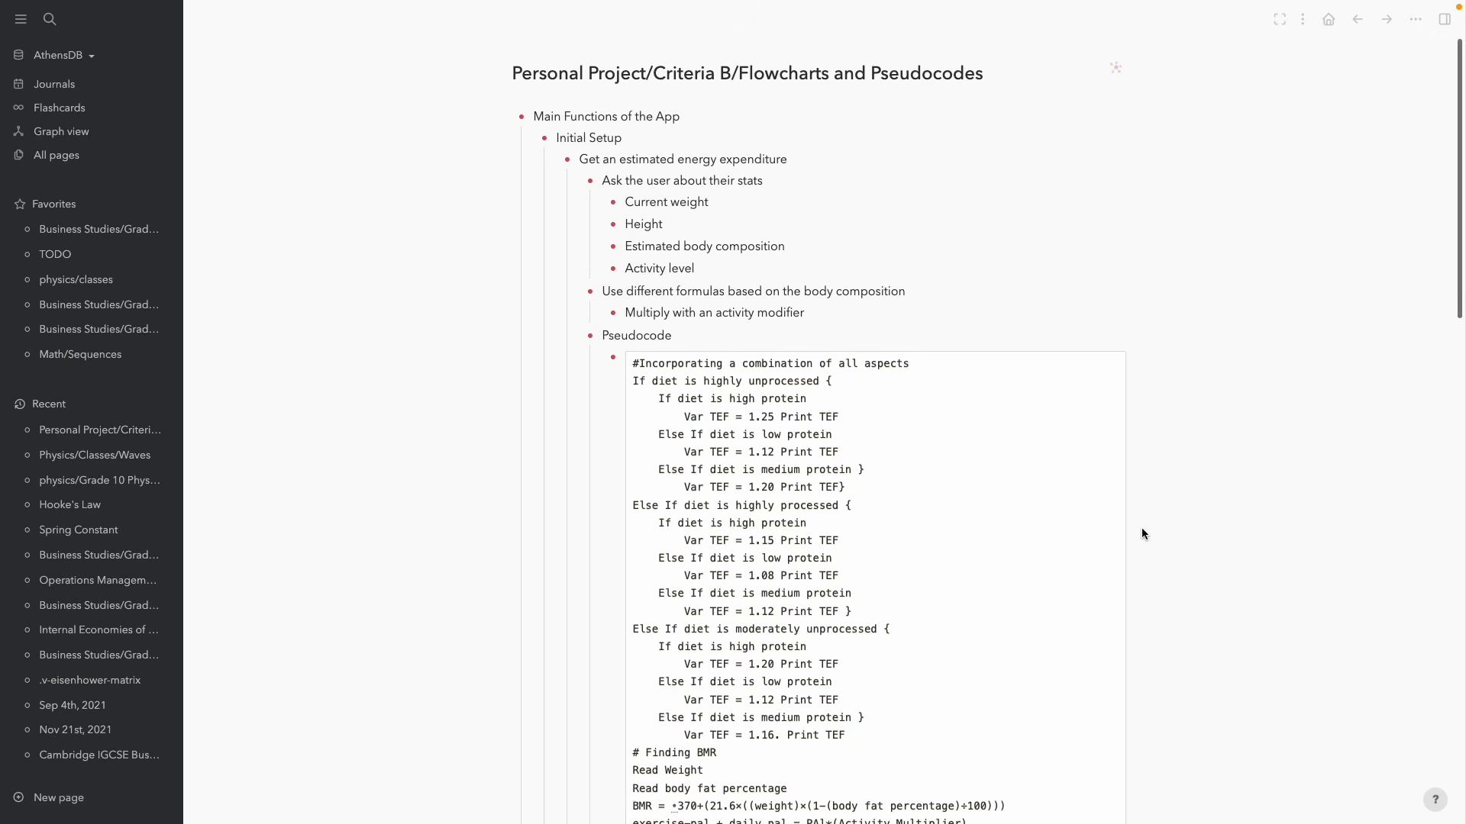
{"action": "left_click", "coordinate": [507, 117]}
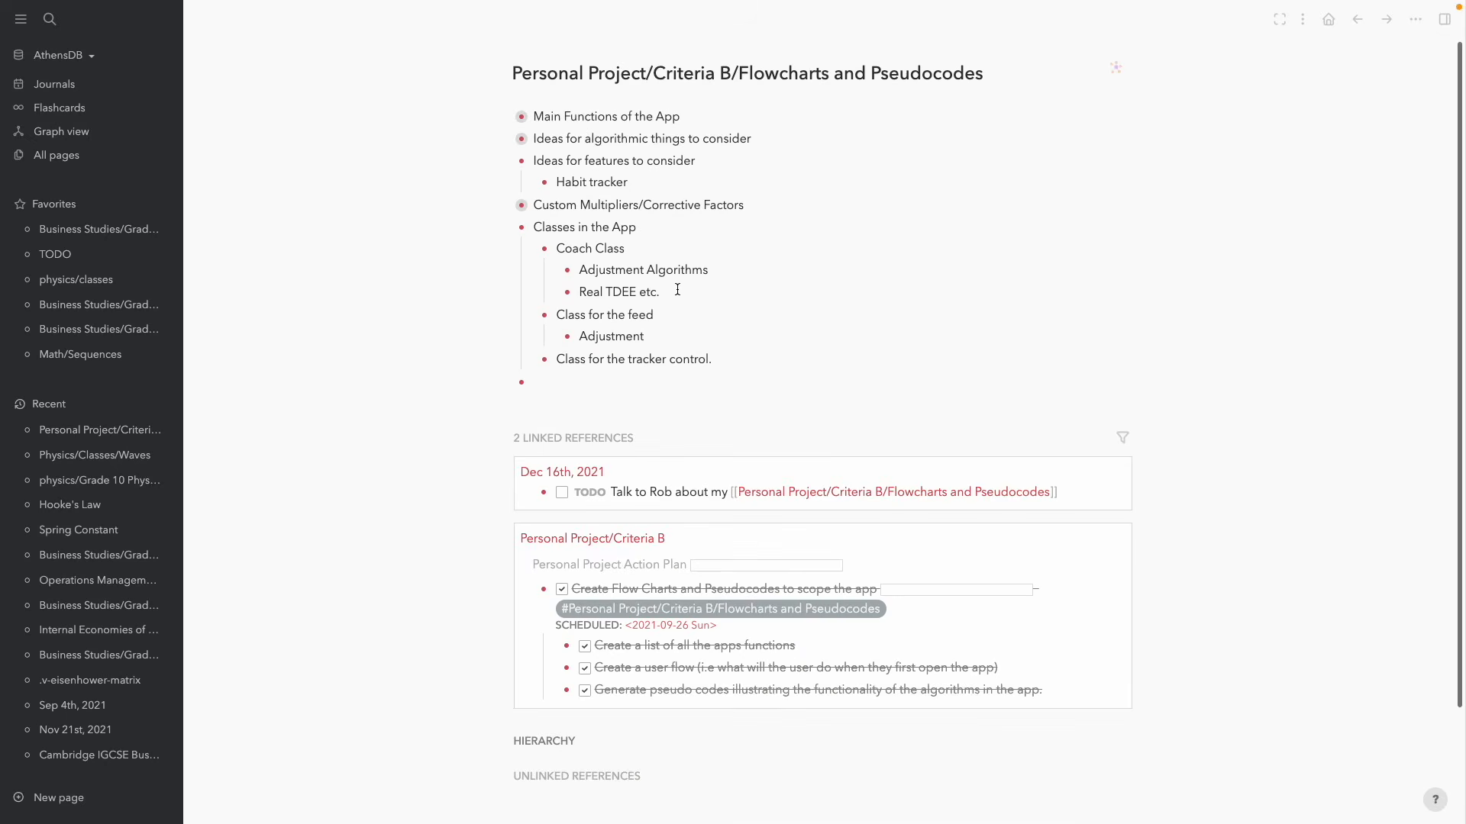
{"action": "scroll", "coordinate": [666, 441], "scroll_direction": "down", "scroll_amount": 3}
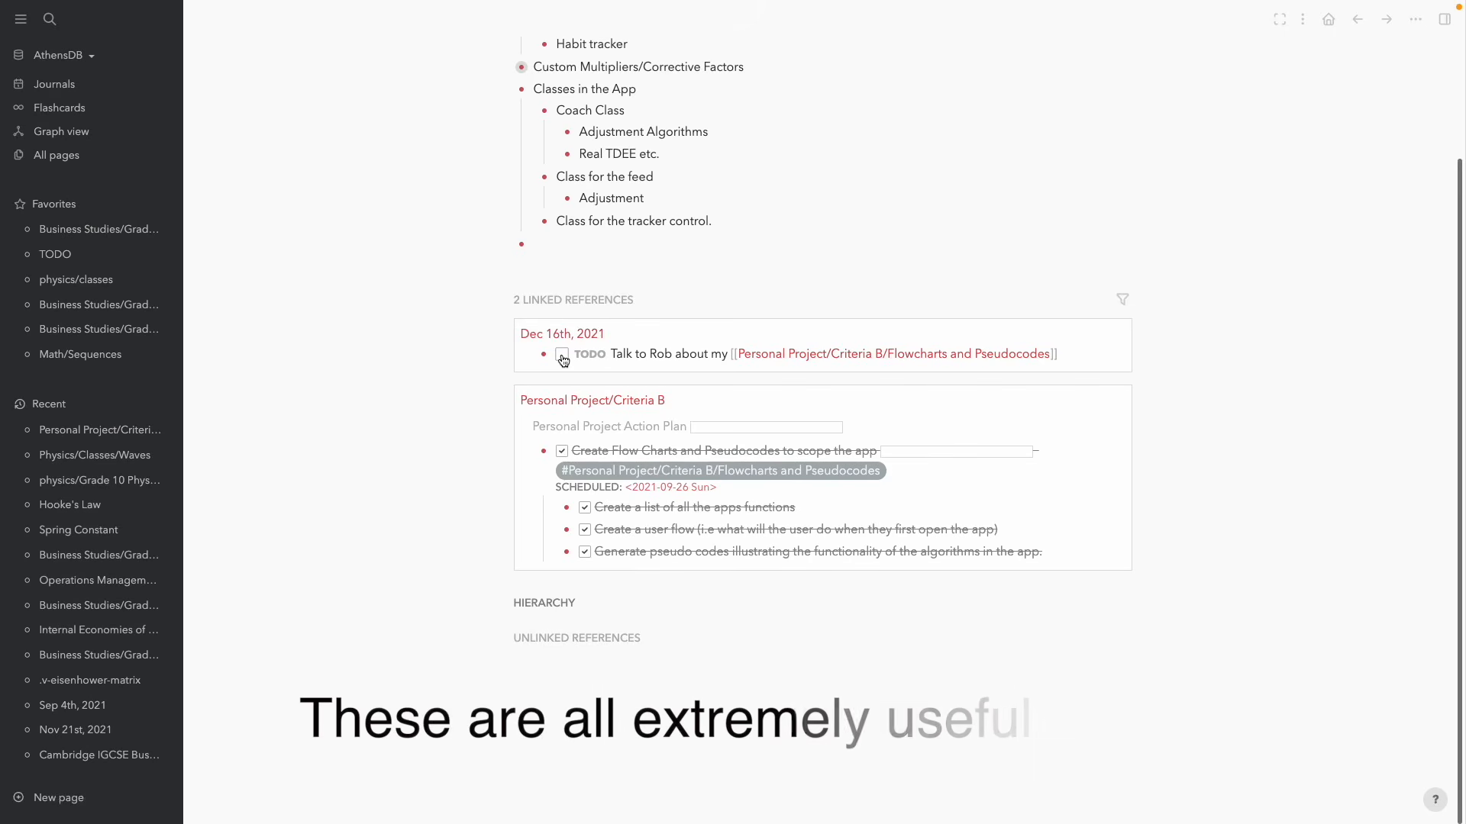
Toggle the linked talk TODO to done and back, then return to the journal
{"action": "left_click", "coordinate": [562, 356]}
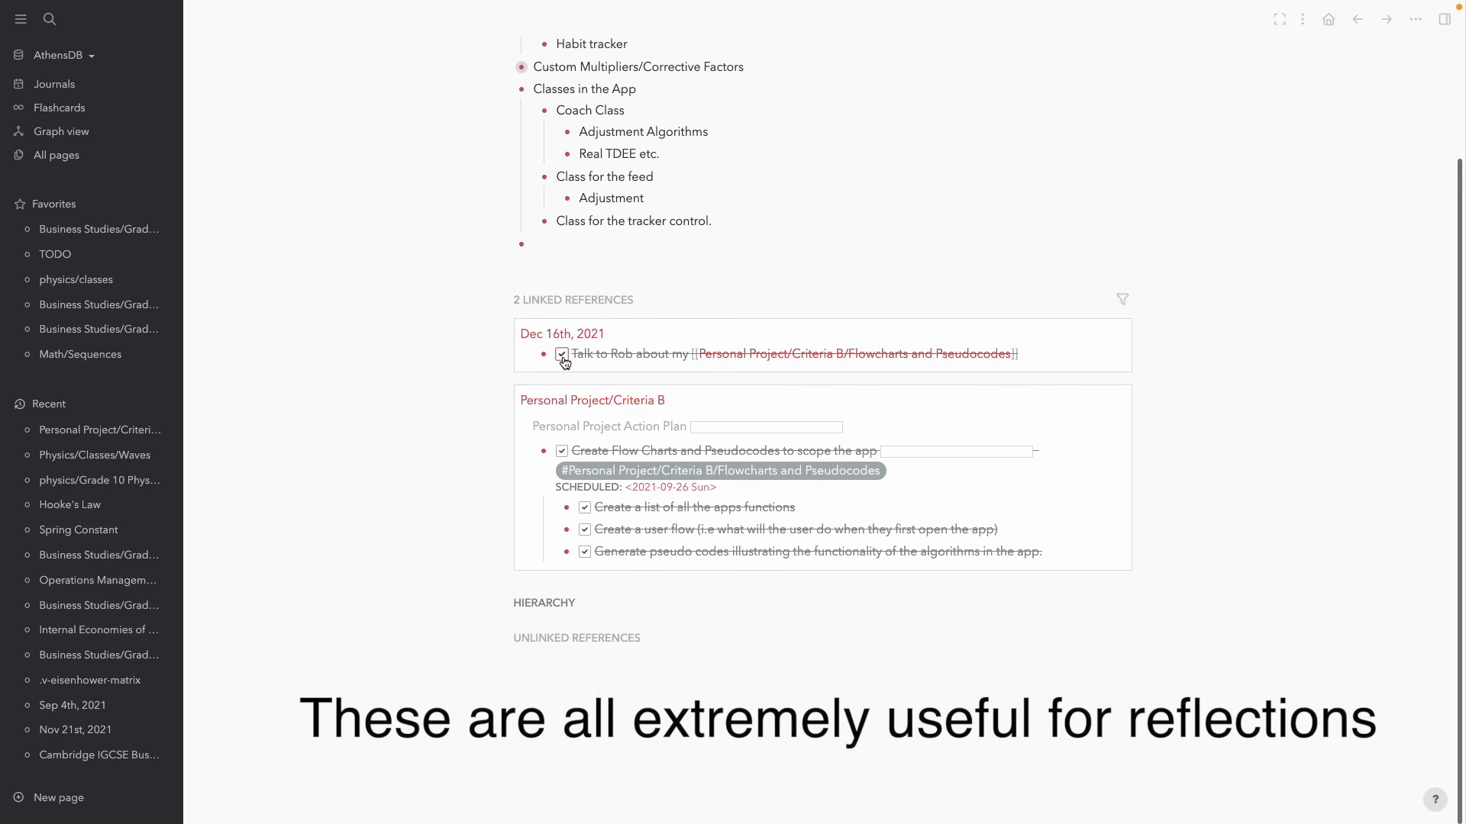
{"action": "left_click", "coordinate": [562, 355]}
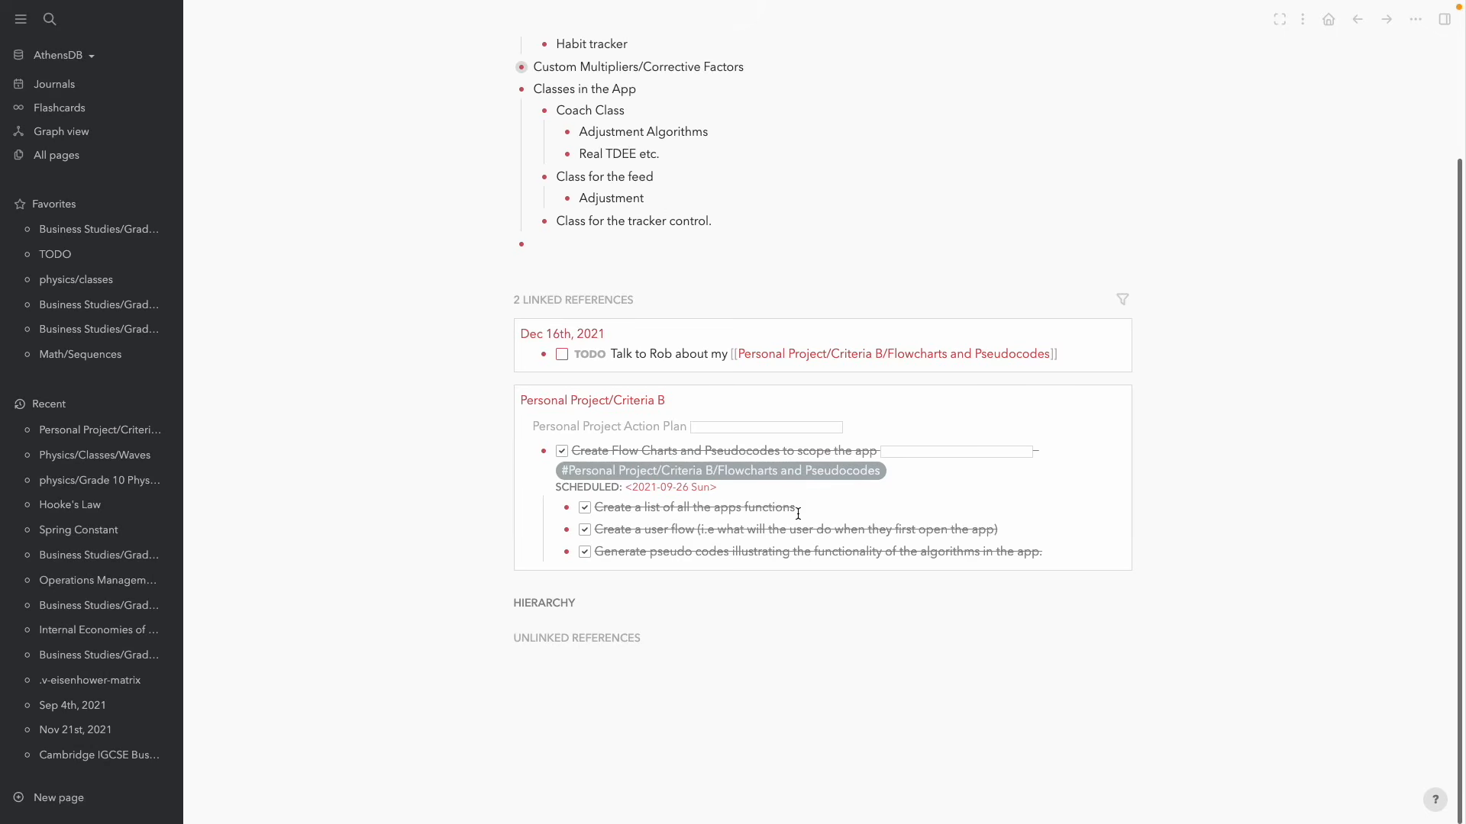
{"action": "left_click", "coordinate": [822, 508]}
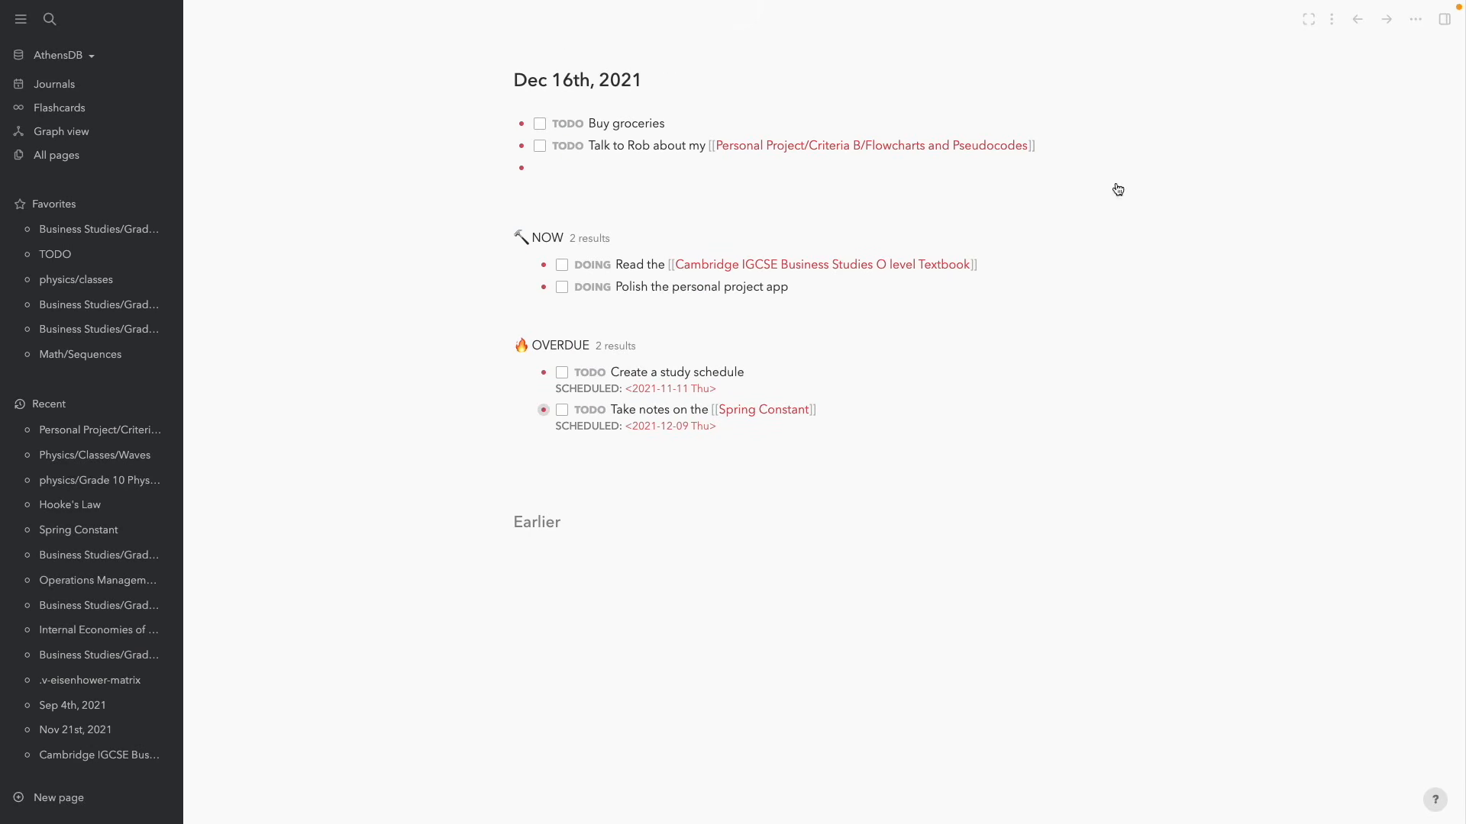
Visit the Flowcharts and Pseudocodes page and go back to the Dec 16th, 2021 journal
{"action": "left_click", "coordinate": [900, 150]}
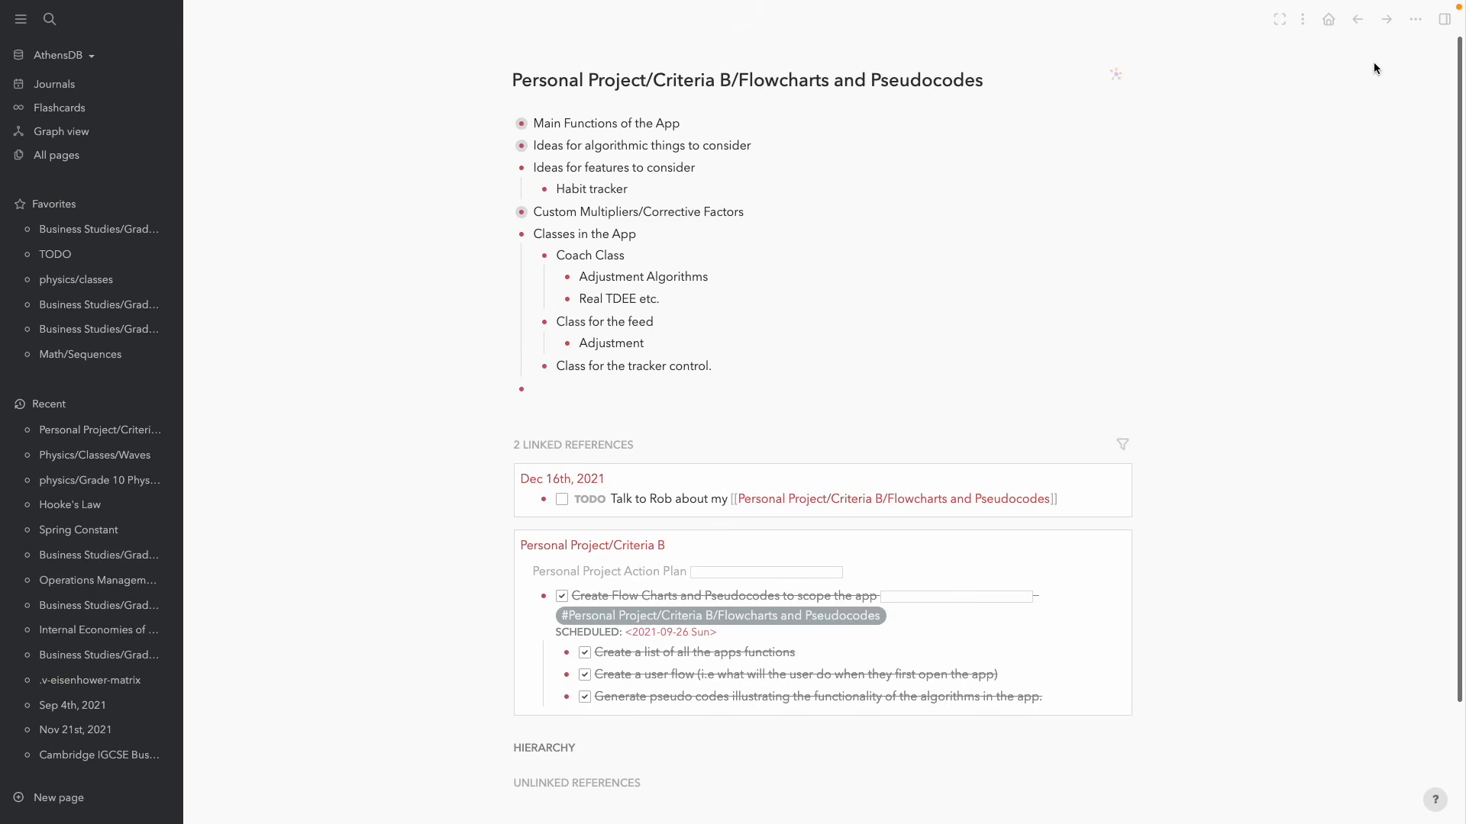
{"action": "left_click", "coordinate": [1358, 22]}
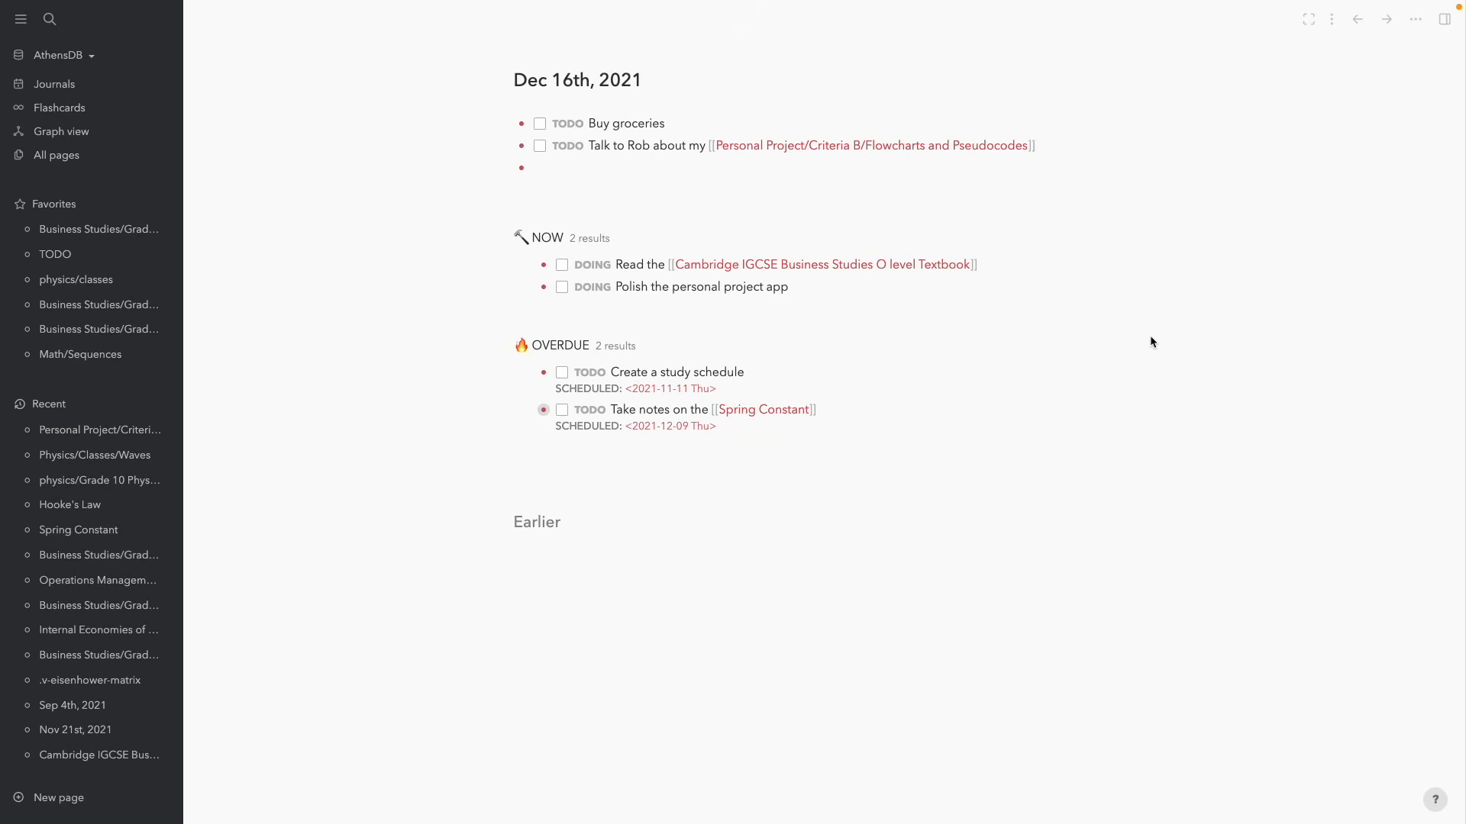
{"action": "left_click", "coordinate": [630, 161]}
Reopen Flowcharts and Pseudocodes, inspect the referenced task in Linked References, then go home
{"action": "left_click", "coordinate": [972, 146]}
{"action": "scroll", "coordinate": [1011, 425], "scroll_direction": "down", "scroll_amount": 3}
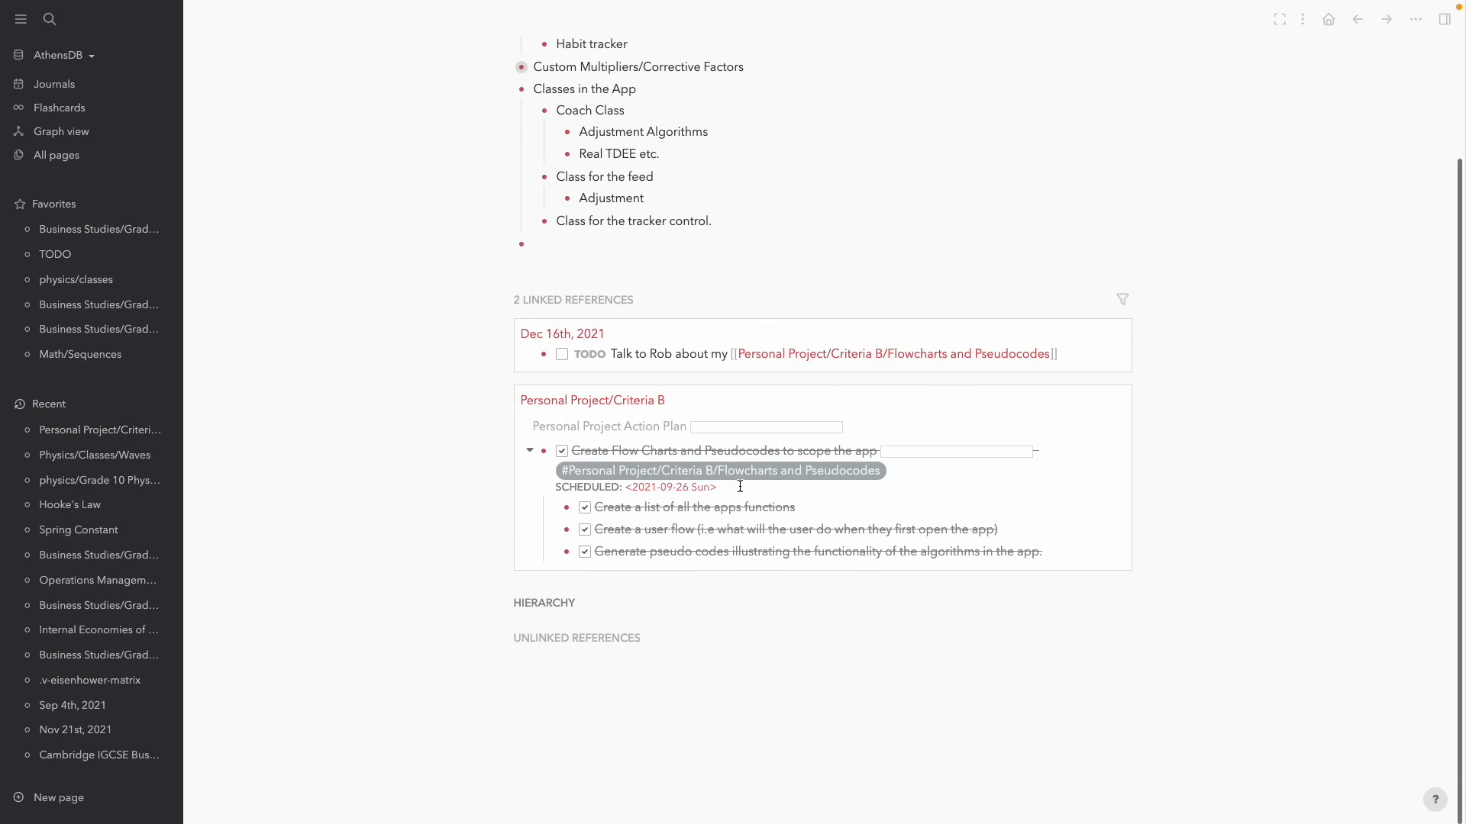
{"action": "left_click", "coordinate": [740, 484]}
{"action": "left_click", "coordinate": [451, 522]}
{"action": "scroll", "coordinate": [1293, 303], "scroll_direction": "up", "scroll_amount": 3}
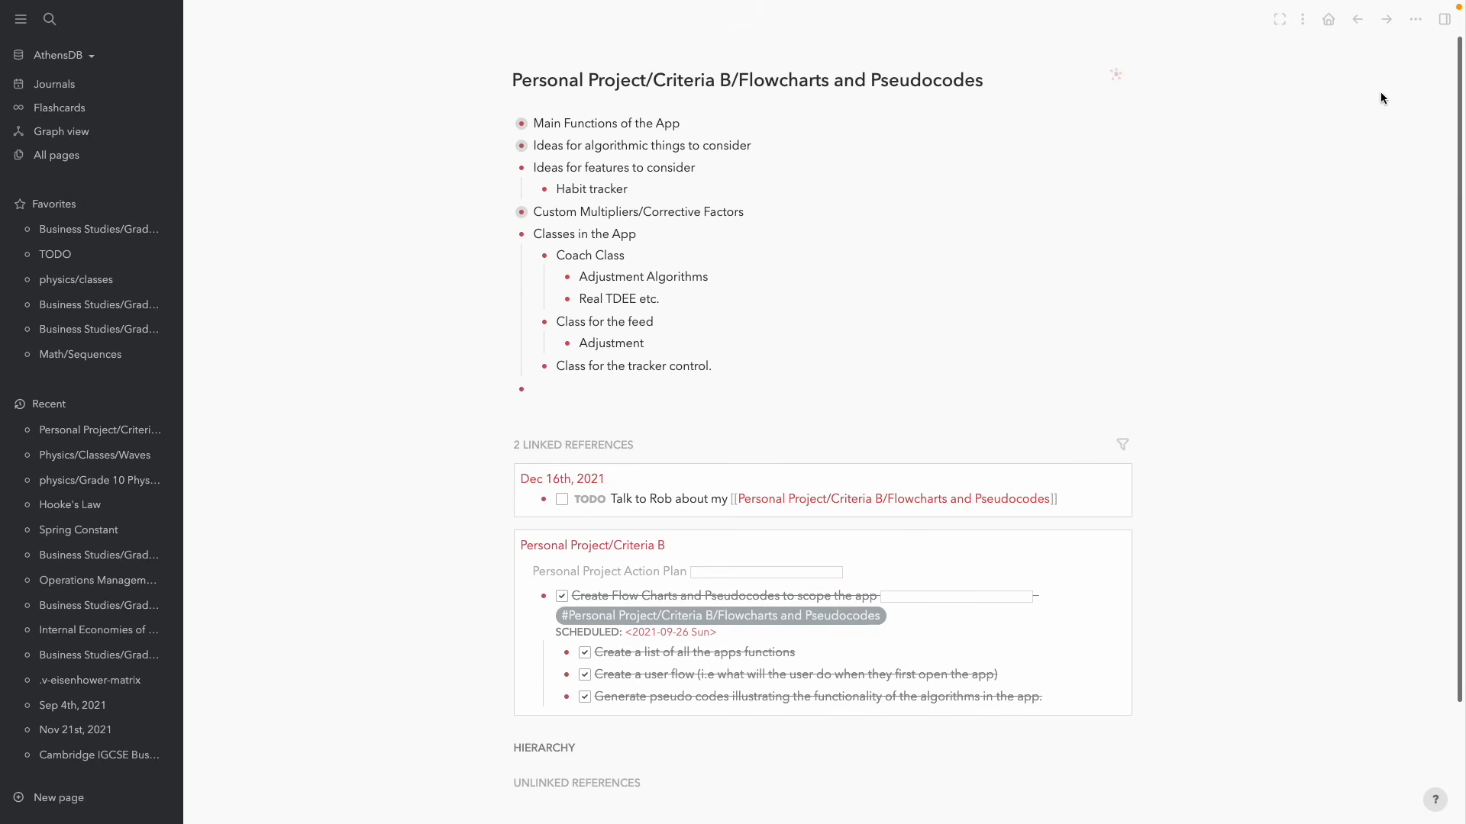
{"action": "left_click", "coordinate": [1329, 21]}
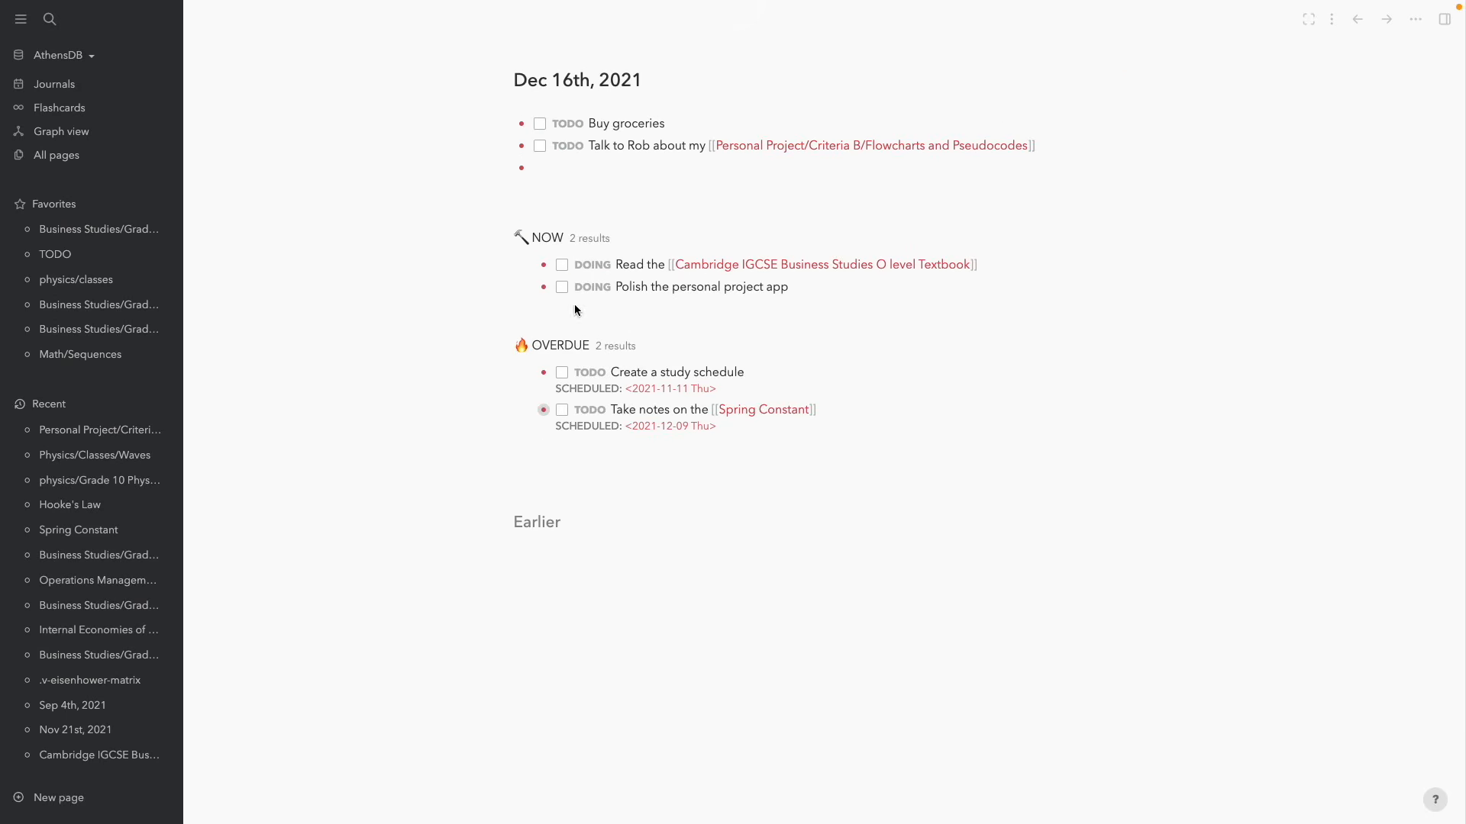
Collapse the NOW and OVERDUE query results on the Dec 16th, 2021 journal
{"action": "left_click", "coordinate": [507, 237]}
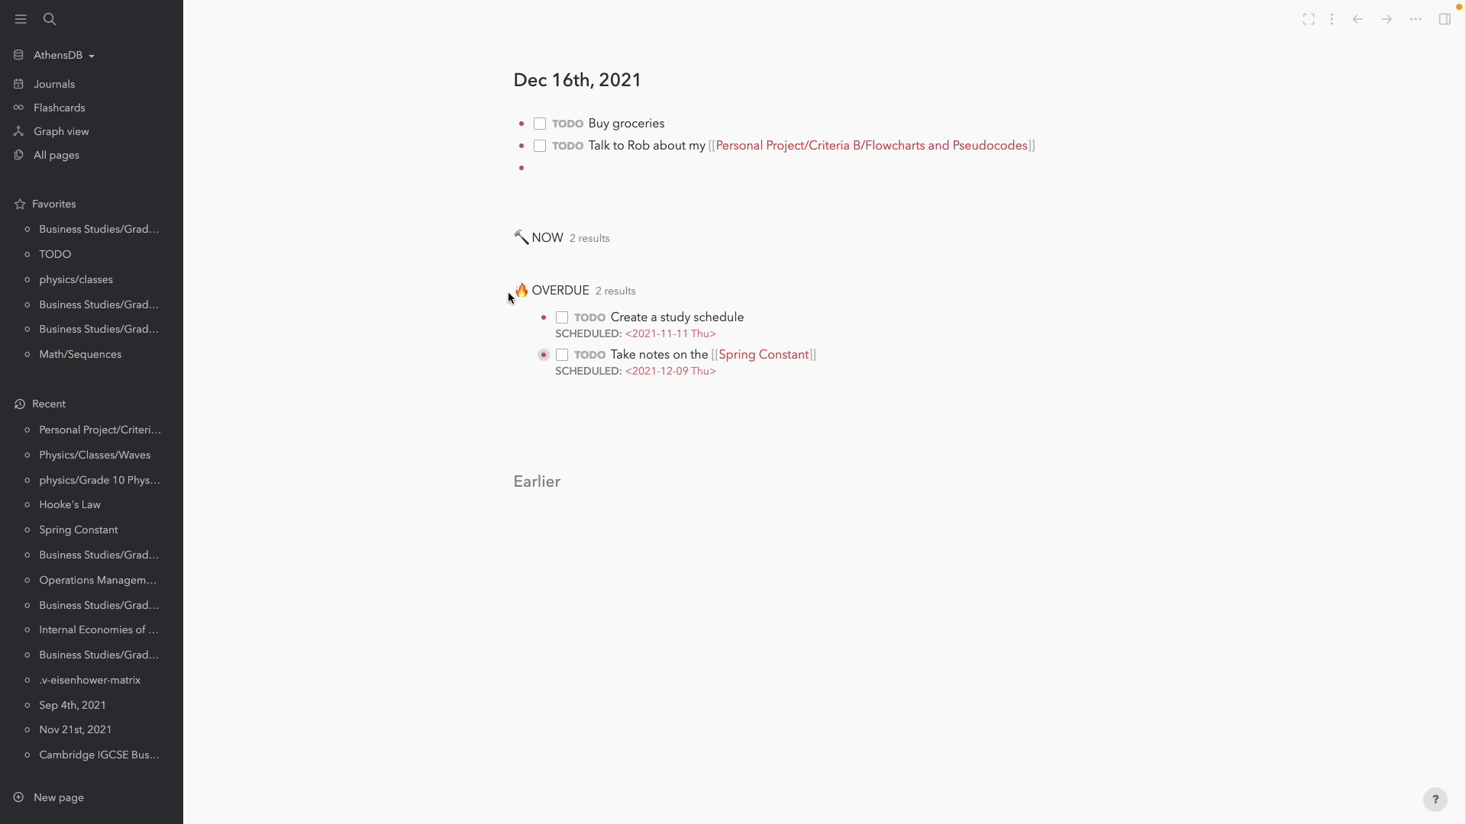
{"action": "left_click", "coordinate": [500, 291]}
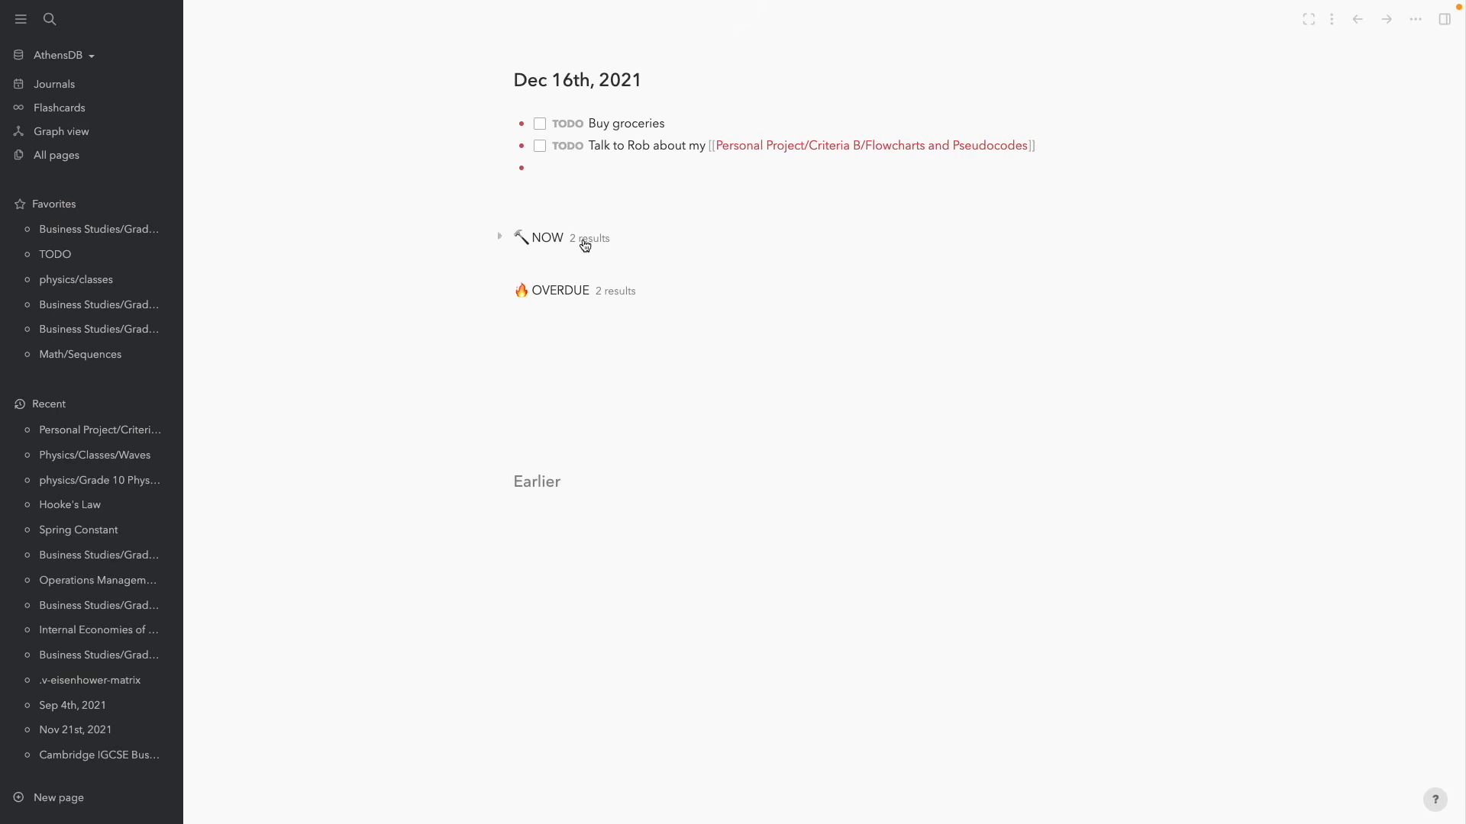
{"action": "left_click", "coordinate": [638, 169]}
{"action": "left_click", "coordinate": [638, 146]}
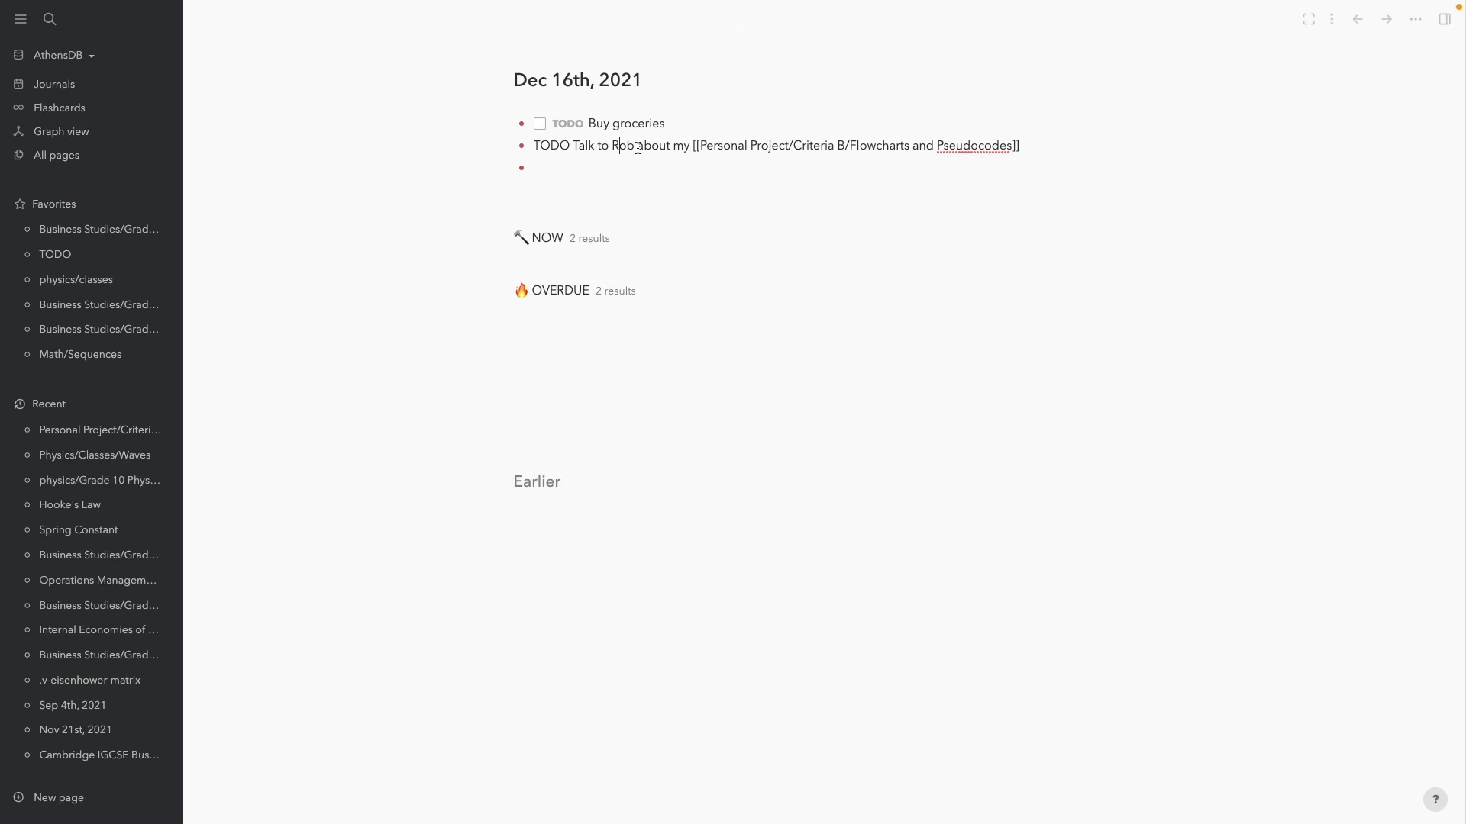
{"action": "key", "text": "ctrl+k"}
Search 'doppler' and open the TODO Doppler Effect block on Physics/Classes/Waves with /sch
{"action": "type", "text": "doppler"}
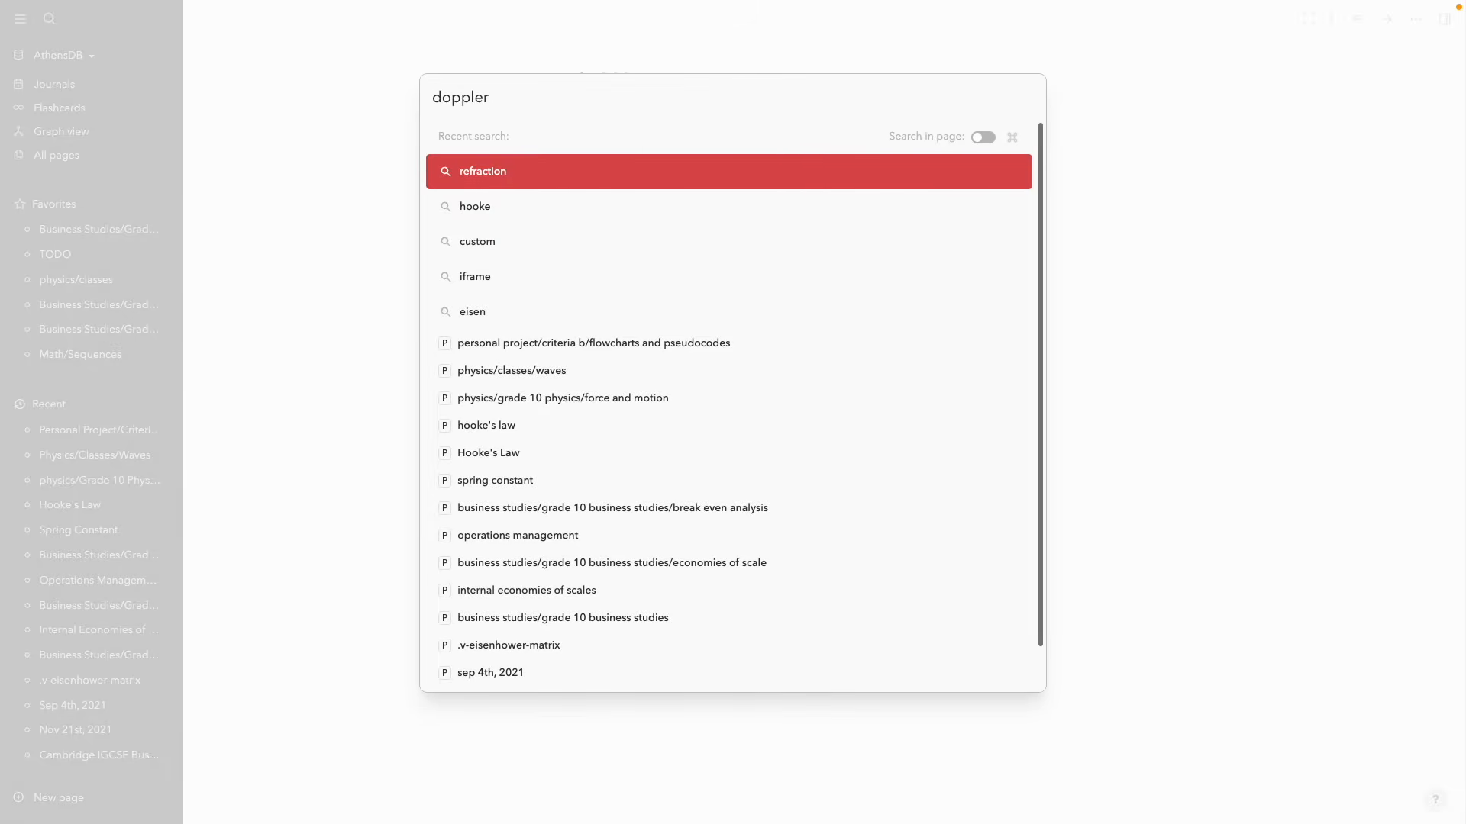
{"action": "left_click", "coordinate": [592, 281]}
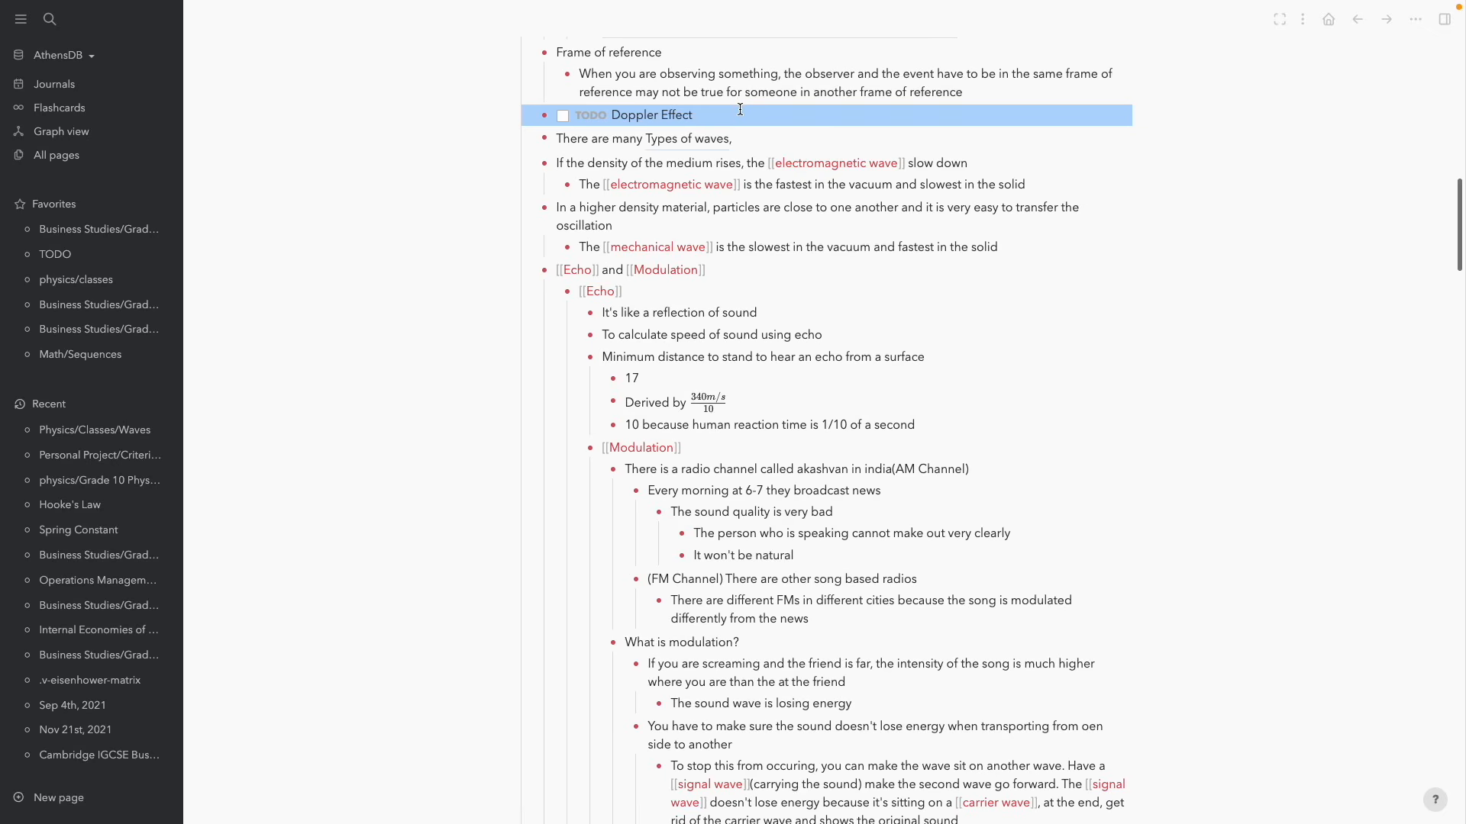
{"action": "left_click", "coordinate": [740, 111]}
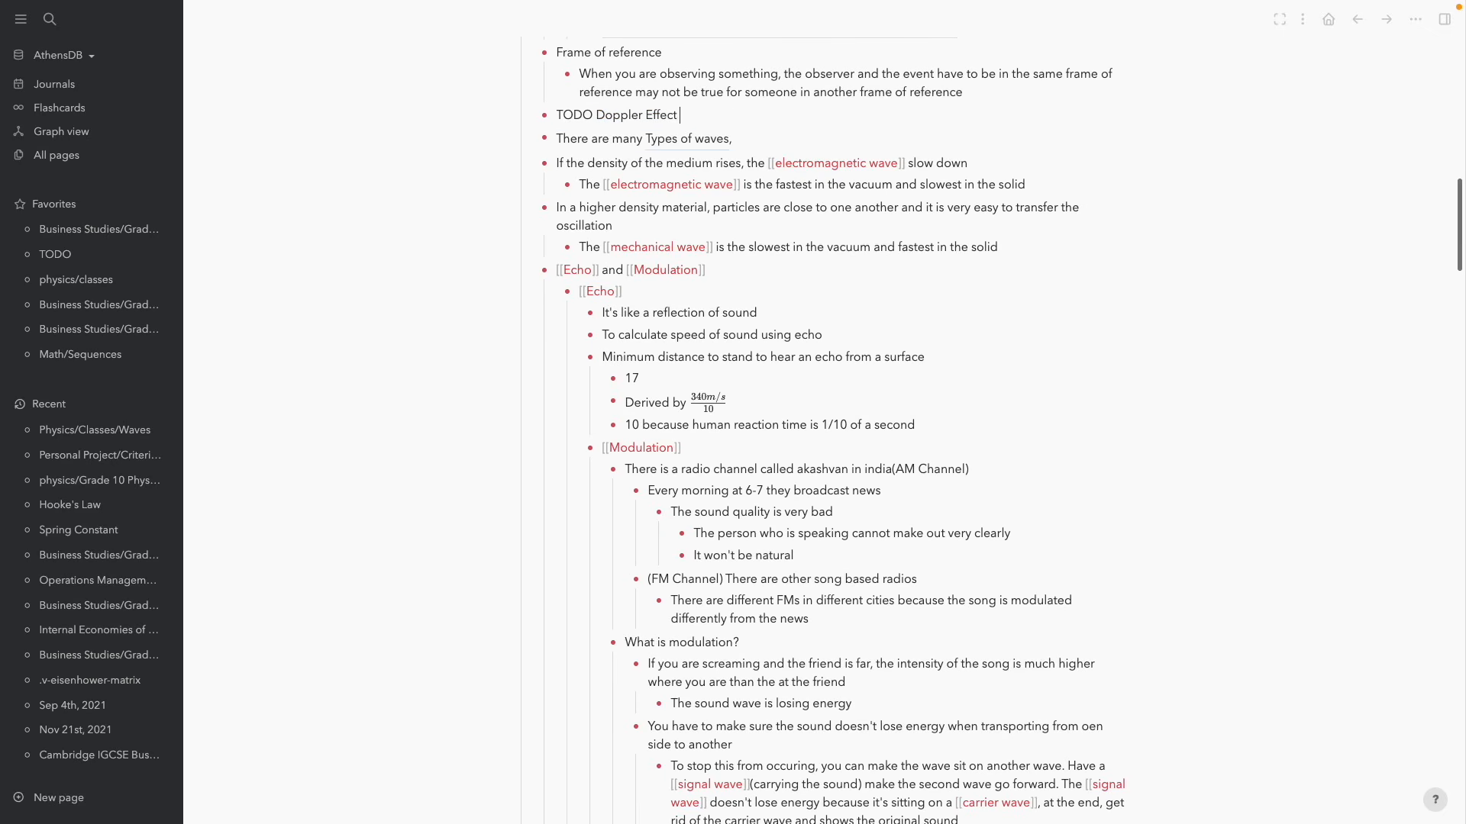
{"action": "type", "text": "/"}
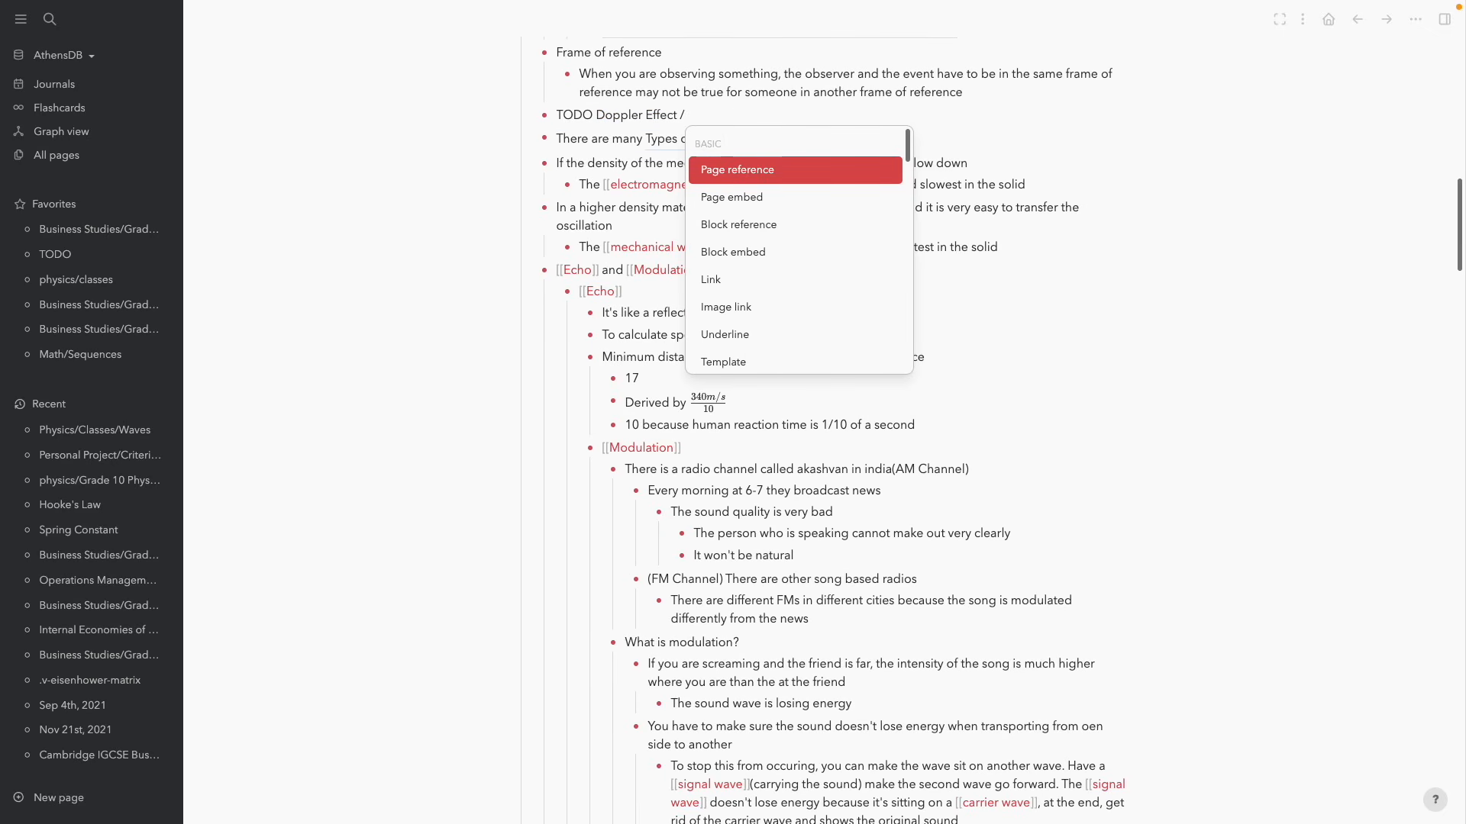
{"action": "type", "text": "sch"}
Schedule the Doppler Effect TODO for 2021-12-16 Thu 17:00 with no repeater
{"action": "key", "text": "Return"}
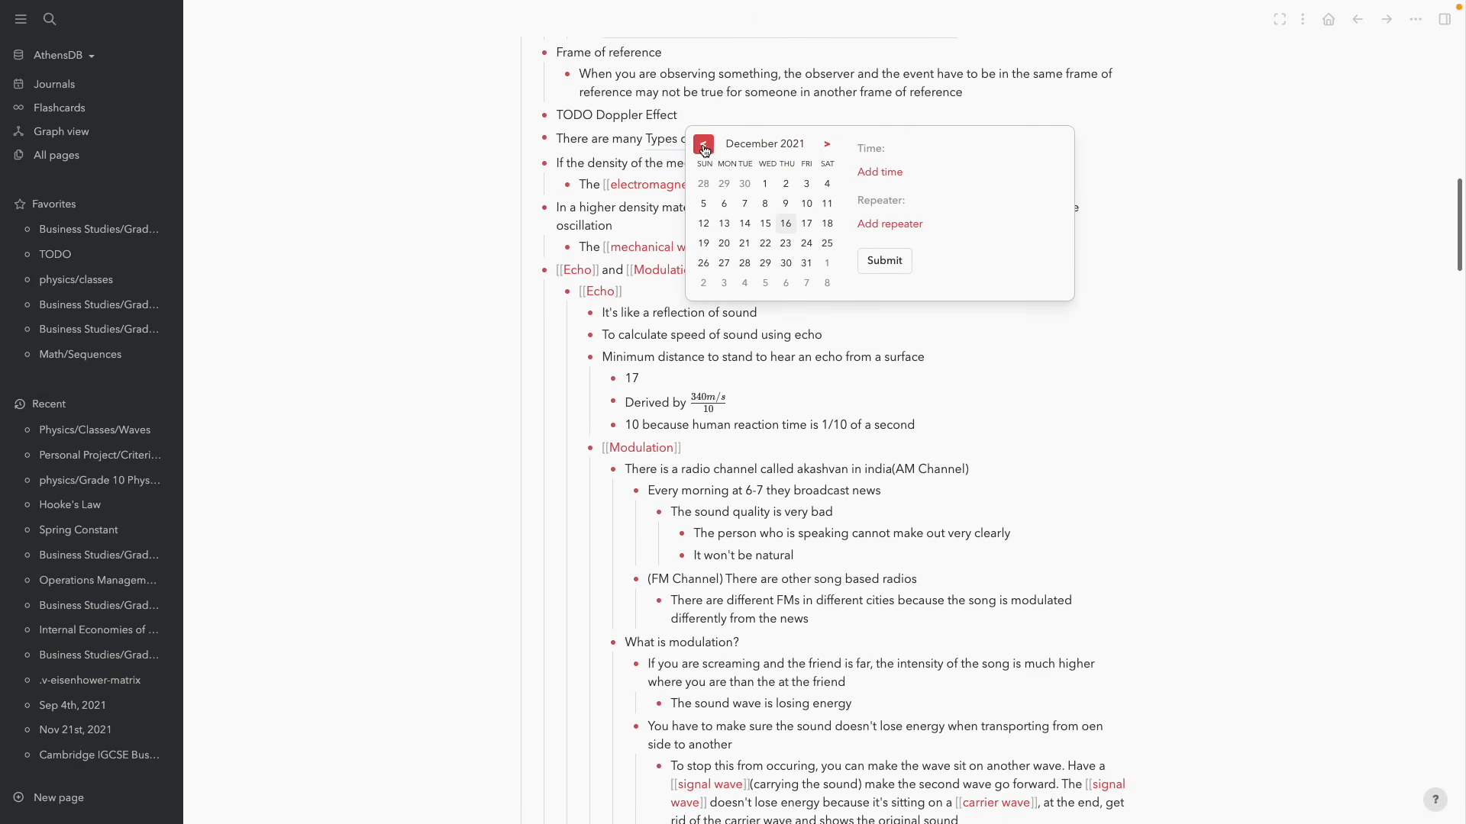
{"action": "left_click", "coordinate": [787, 224]}
{"action": "left_click", "coordinate": [881, 172]}
{"action": "left_click", "coordinate": [902, 177]}
{"action": "key", "text": "BackSpace"}
{"action": "key", "text": "BackSpace"}
{"action": "type", "text": "1"}
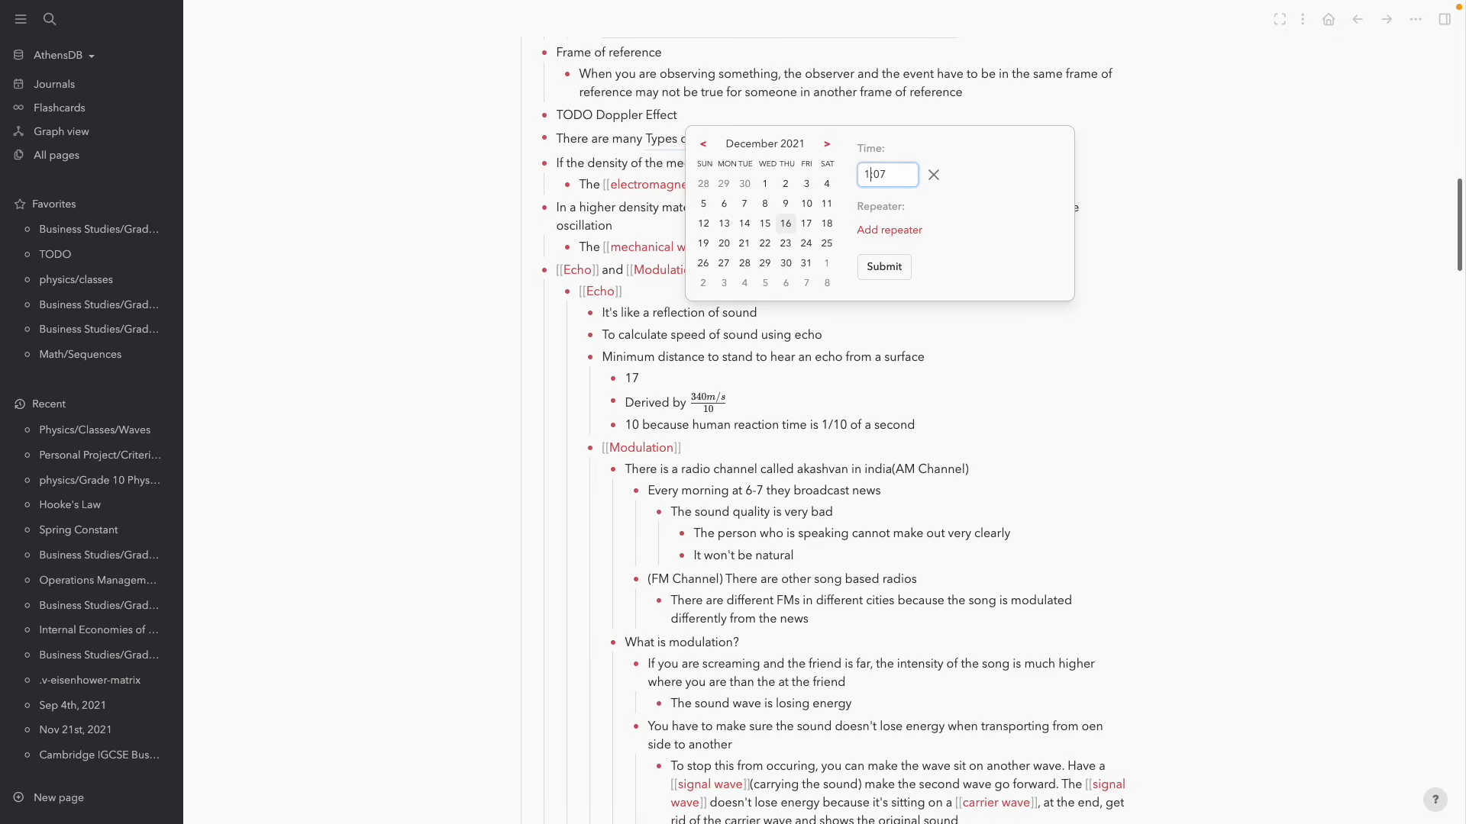
{"action": "type", "text": "7"}
{"action": "key", "text": "BackSpace"}
{"action": "type", "text": "00"}
{"action": "left_click", "coordinate": [986, 220]}
{"action": "left_click", "coordinate": [888, 231]}
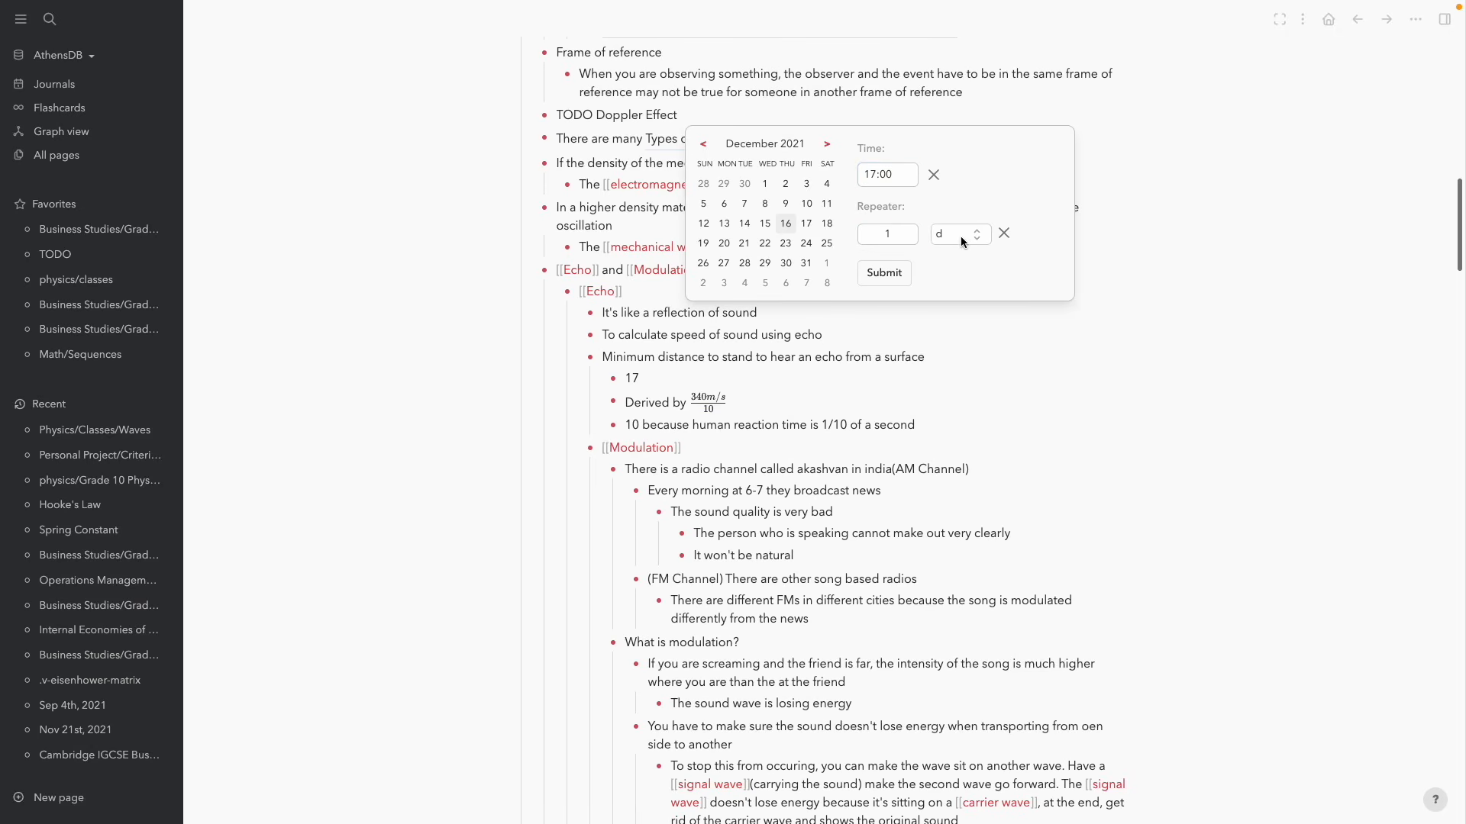
{"action": "left_click", "coordinate": [1004, 233]}
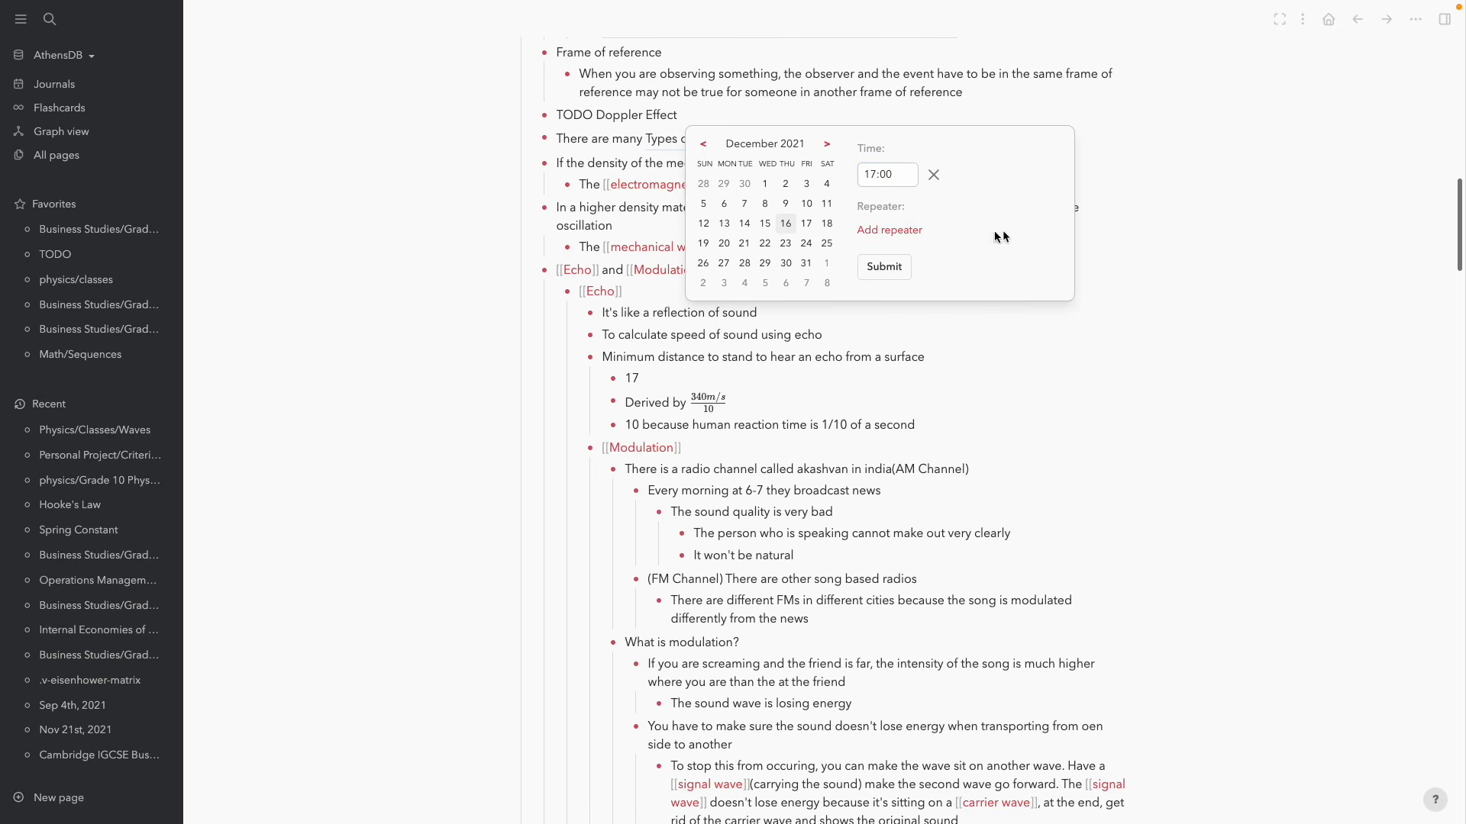
{"action": "left_click", "coordinate": [884, 267]}
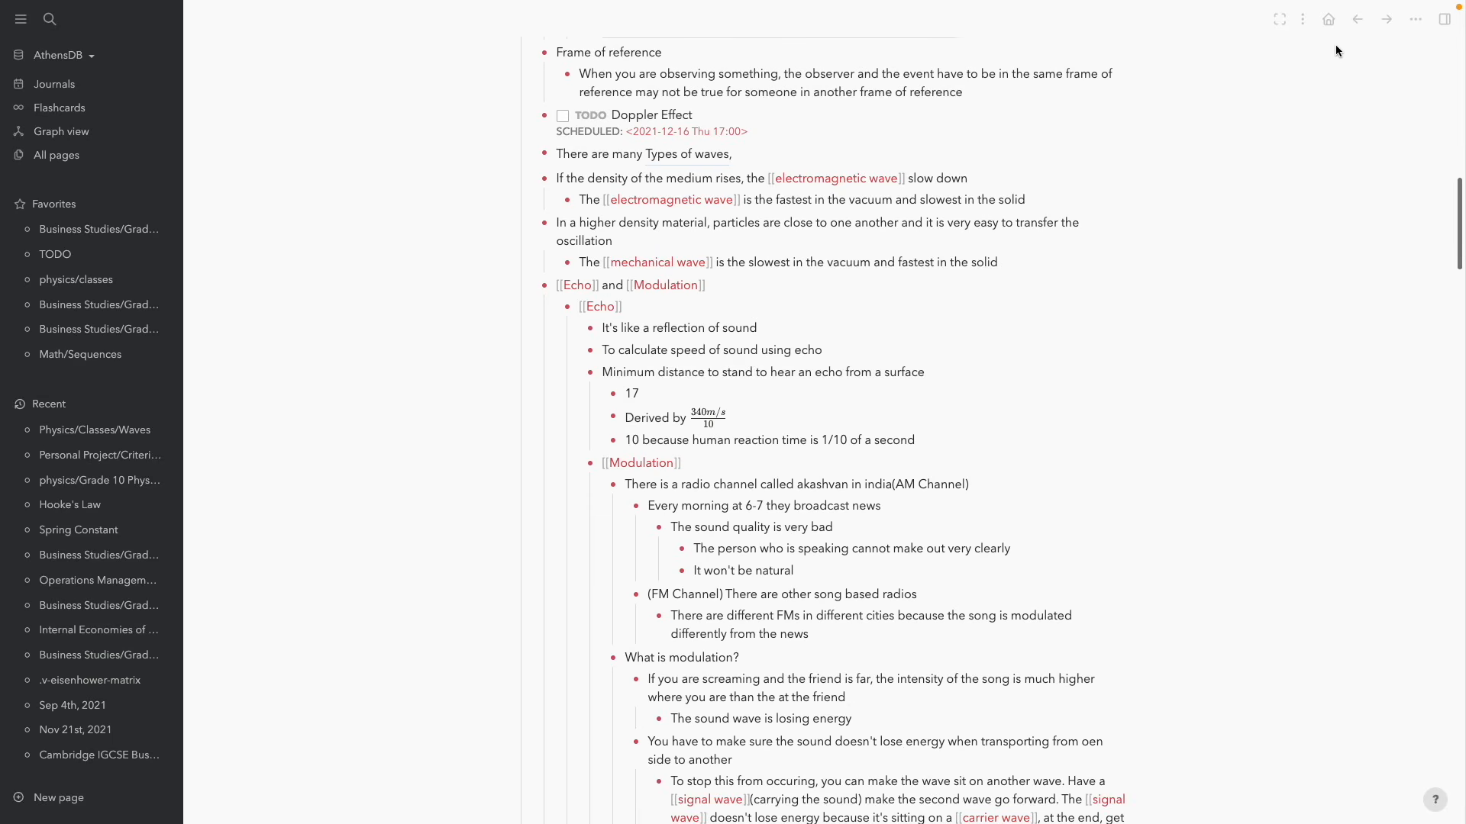
Return to the Dec 16th, 2021 journal and place the cursor in the empty bullet
{"action": "left_click", "coordinate": [1328, 23]}
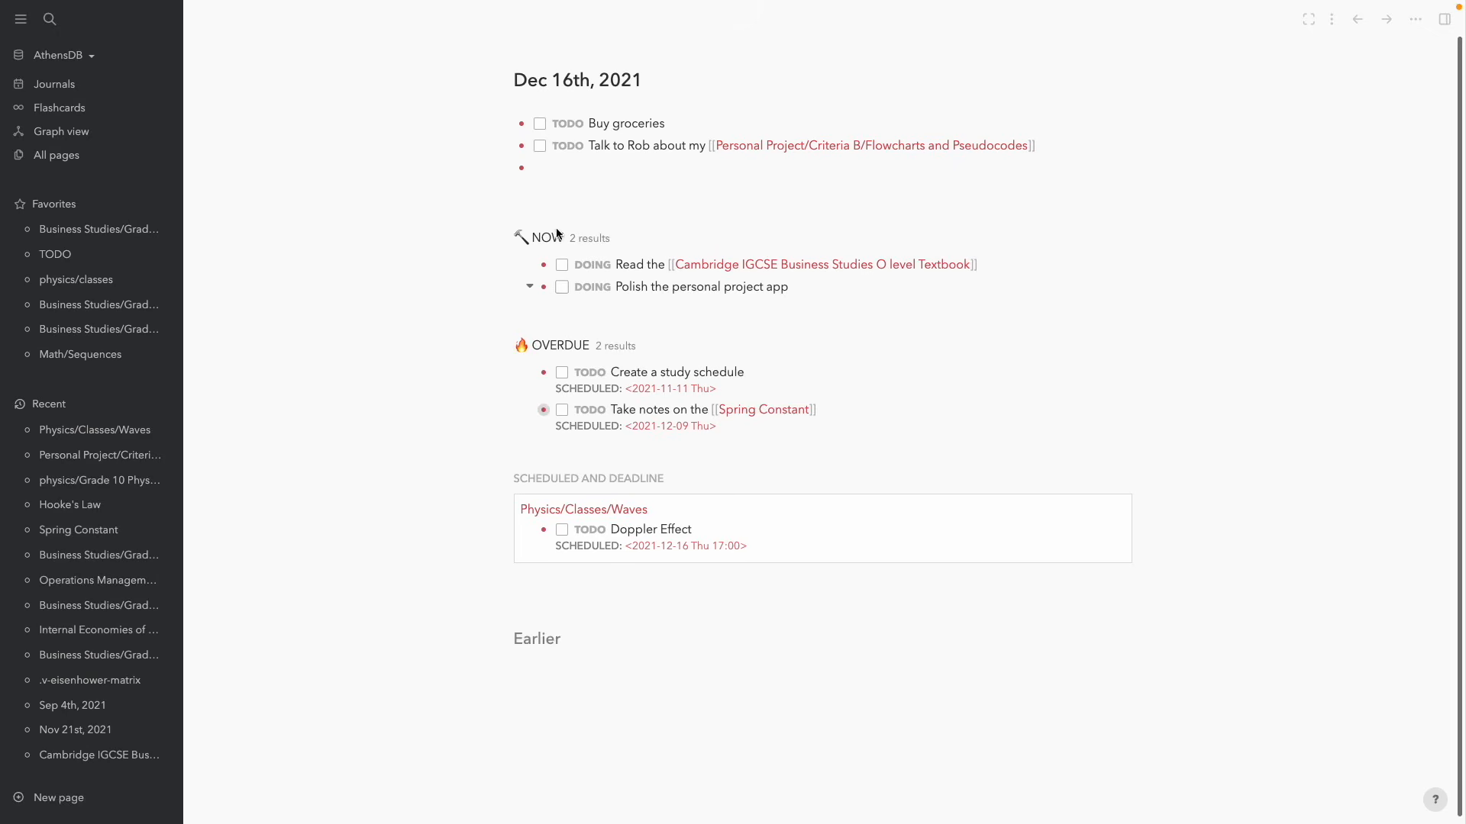
{"action": "left_click", "coordinate": [569, 163]}
Add the block 'What is the password for the internet?' with the password nested beneath
{"action": "key", "text": "Return"}
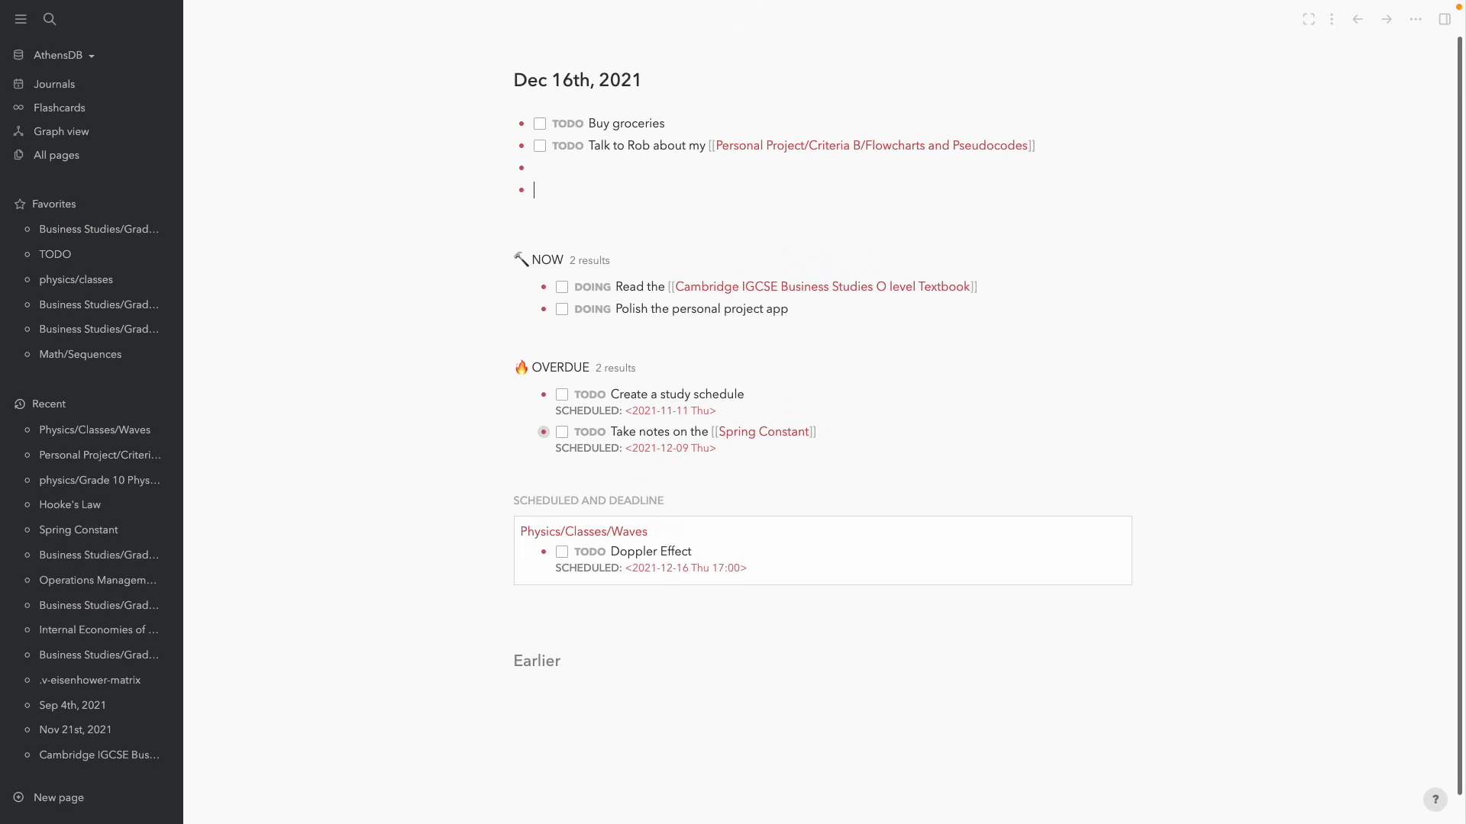
{"action": "key", "text": "super+BackSpace"}
{"action": "key", "text": "BackSpace"}
{"action": "key", "text": "BackSpace"}
{"action": "key", "text": "BackSpace"}
{"action": "key", "text": "BackSpace"}
{"action": "key", "text": "Return"}
{"action": "key", "text": "Tab"}
Schedule the question block with a daily .+1d repeater
{"action": "key", "text": "super+Left"}
{"action": "key", "text": "Up"}
{"action": "key", "text": "Down"}
{"action": "key", "text": "Up"}
{"action": "type", "text": "/sch"}
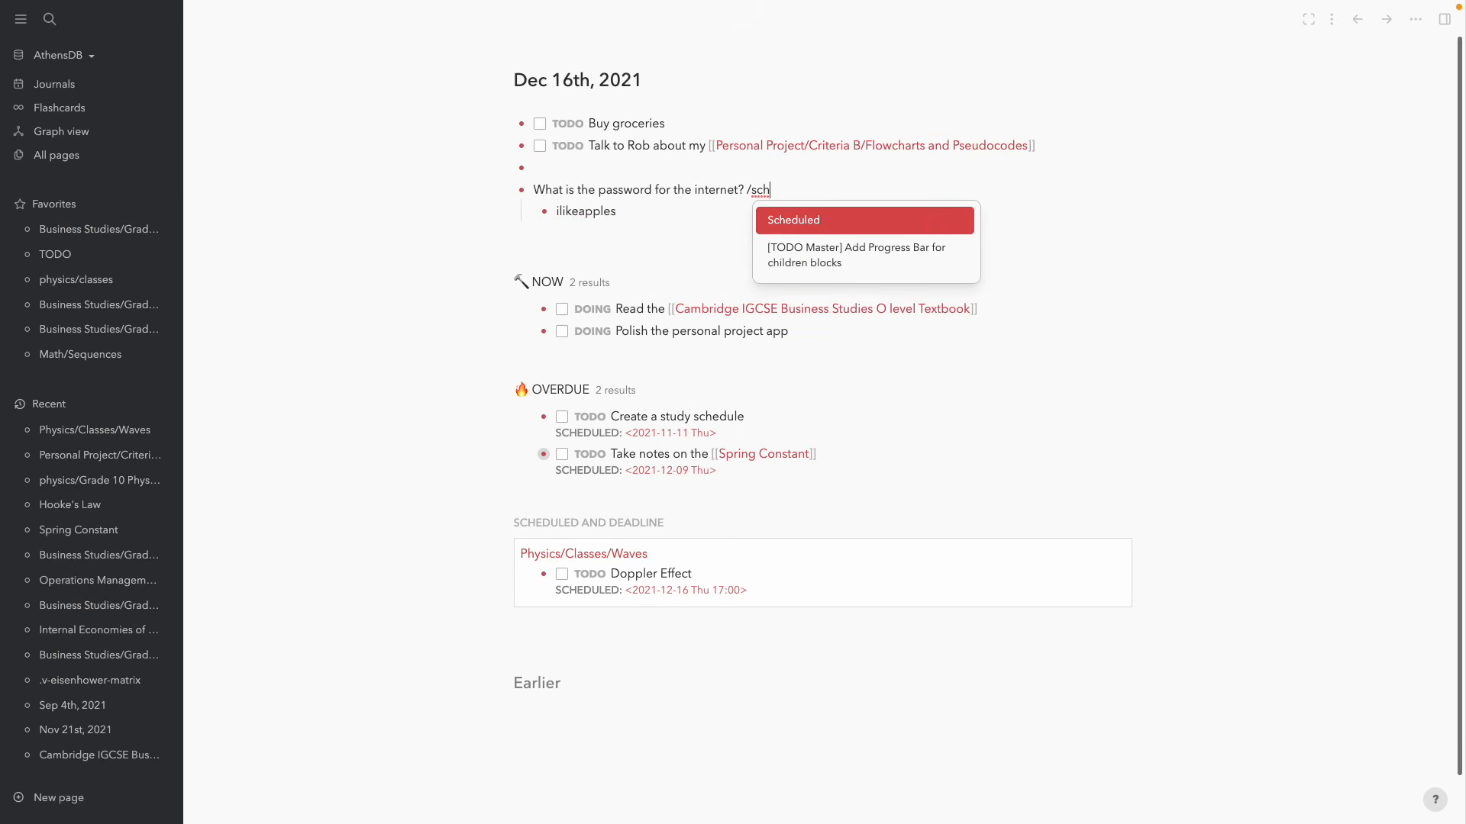
{"action": "key", "text": "Return"}
{"action": "left_click", "coordinate": [872, 298]}
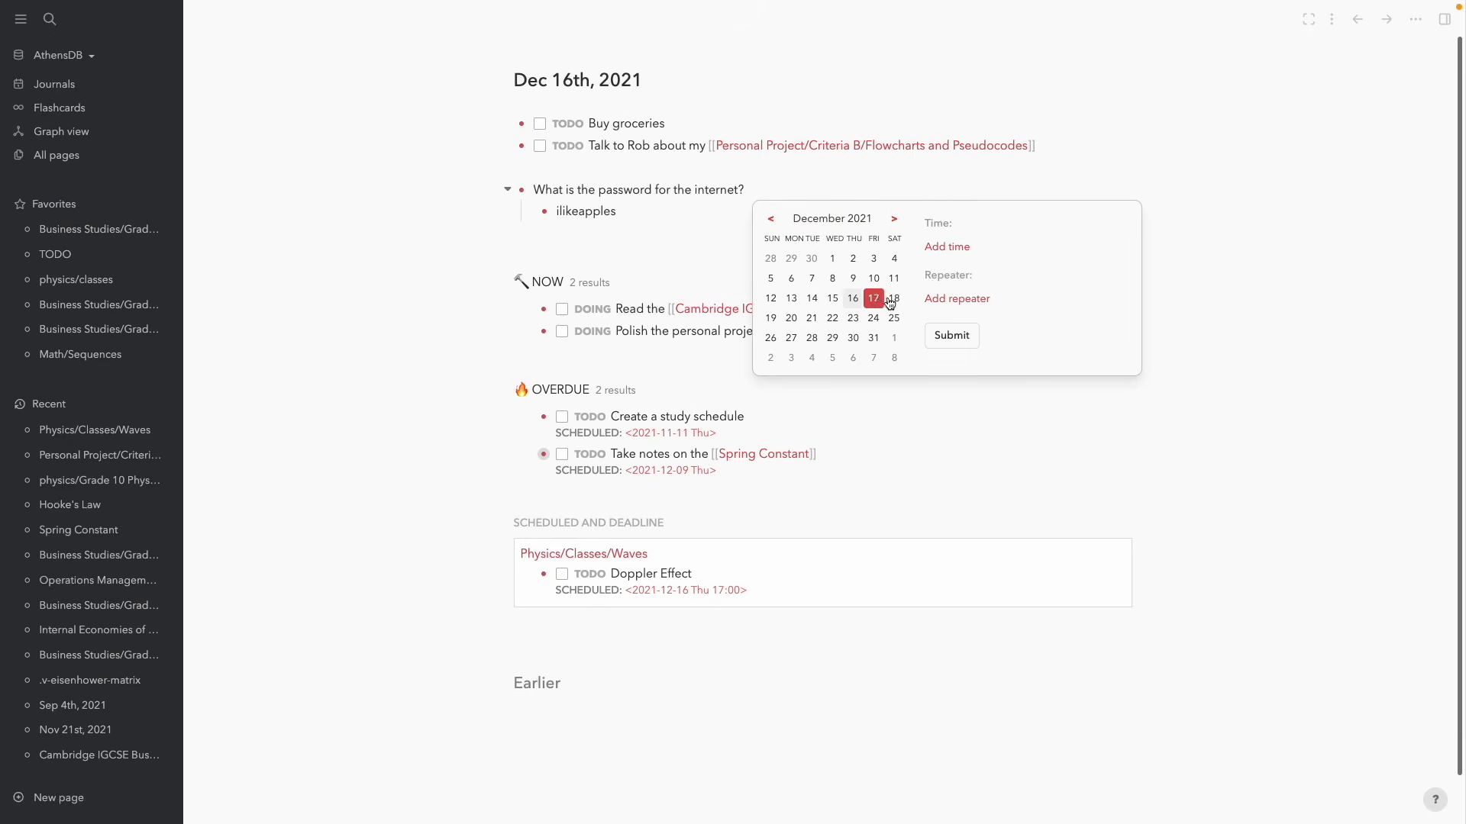
{"action": "left_click", "coordinate": [939, 298]}
{"action": "left_click", "coordinate": [982, 304]}
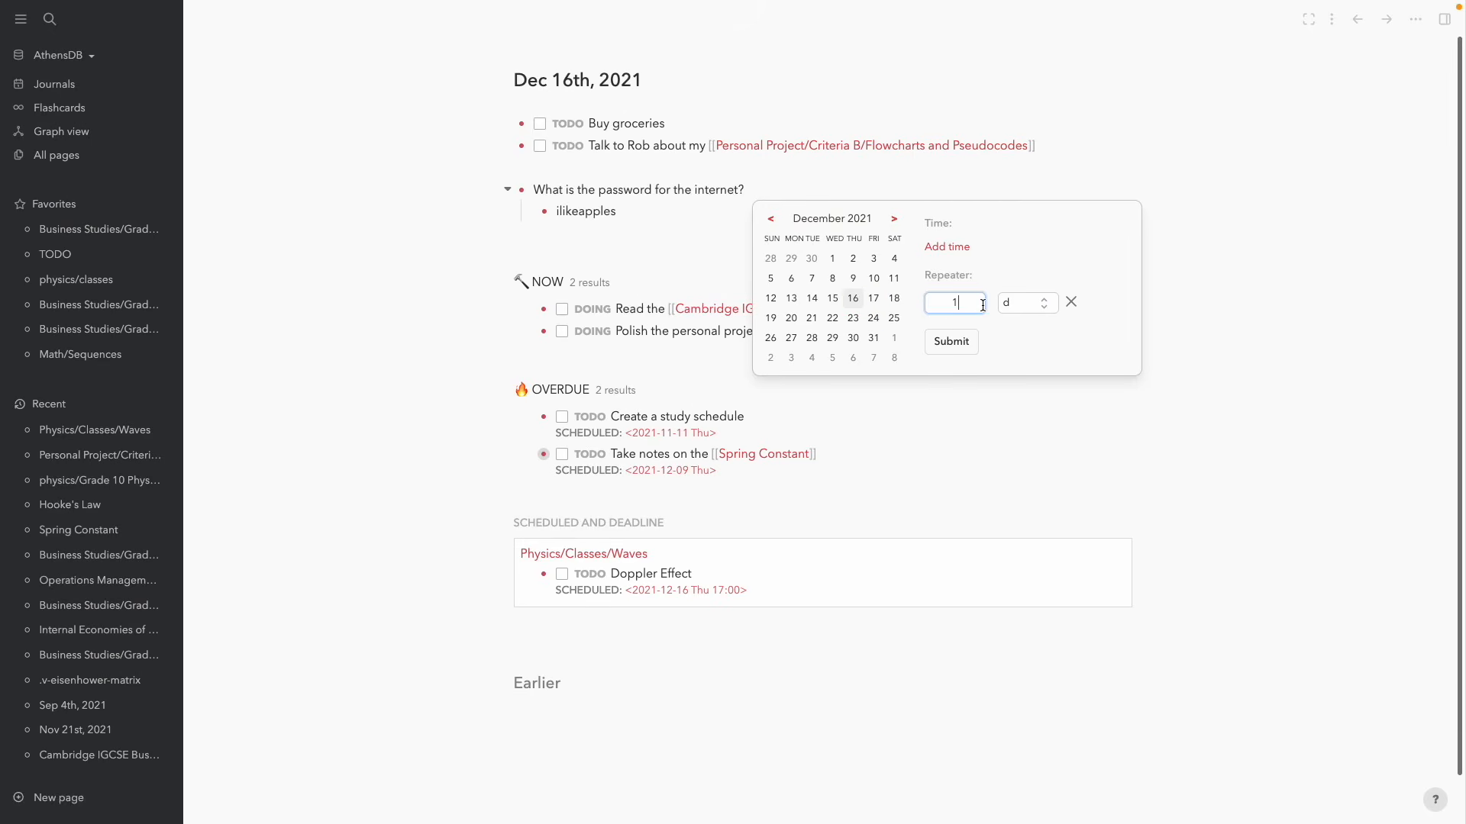
{"action": "left_click", "coordinate": [952, 341]}
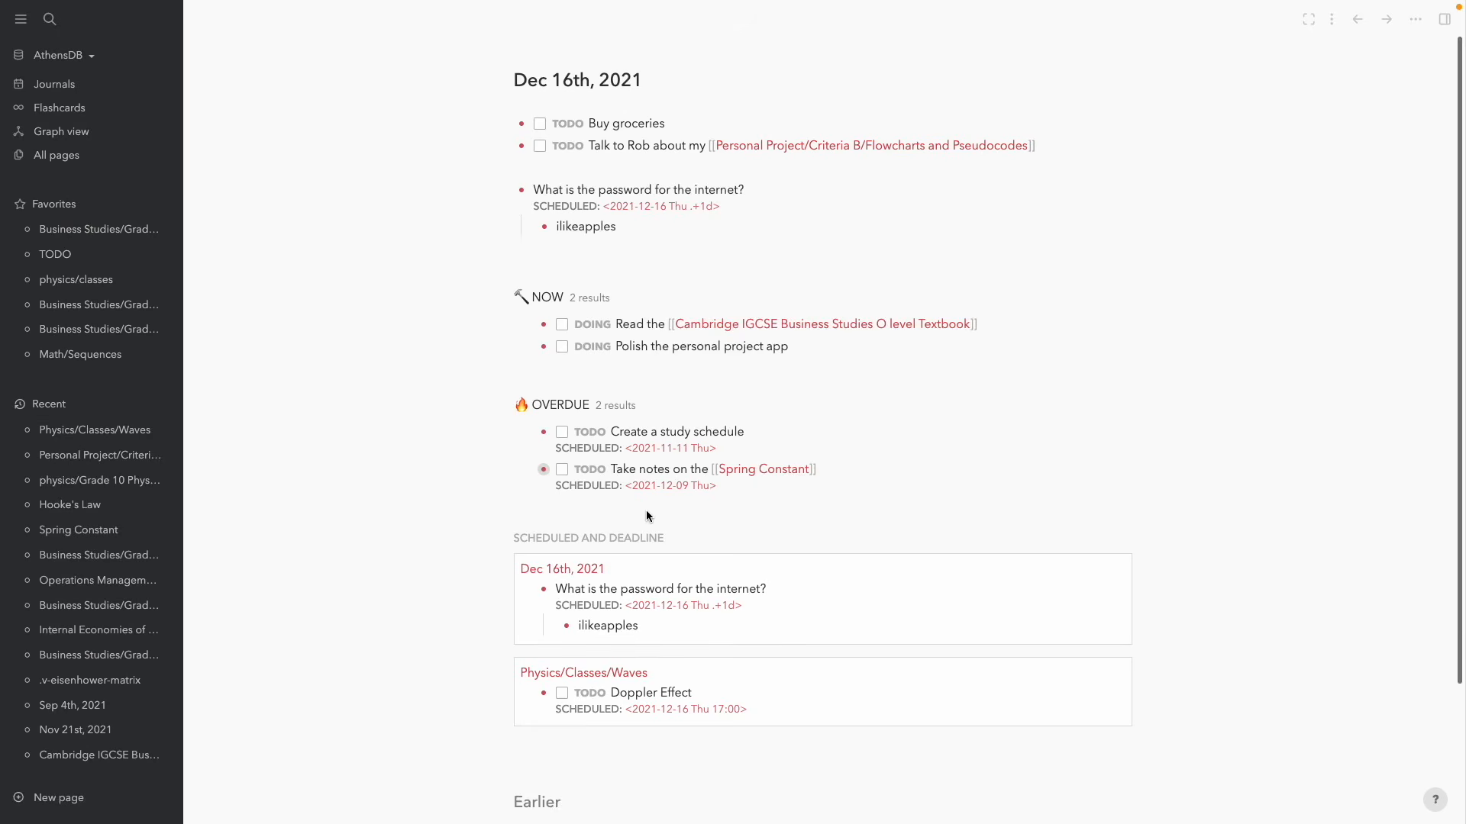
Collapse the NOW and Scheduled and Deadline results, keeping OVERDUE expanded with its two tasks
{"action": "left_click", "coordinate": [633, 226]}
{"action": "left_click", "coordinate": [1205, 250]}
{"action": "left_click", "coordinate": [510, 297]}
{"action": "left_click", "coordinate": [510, 349]}
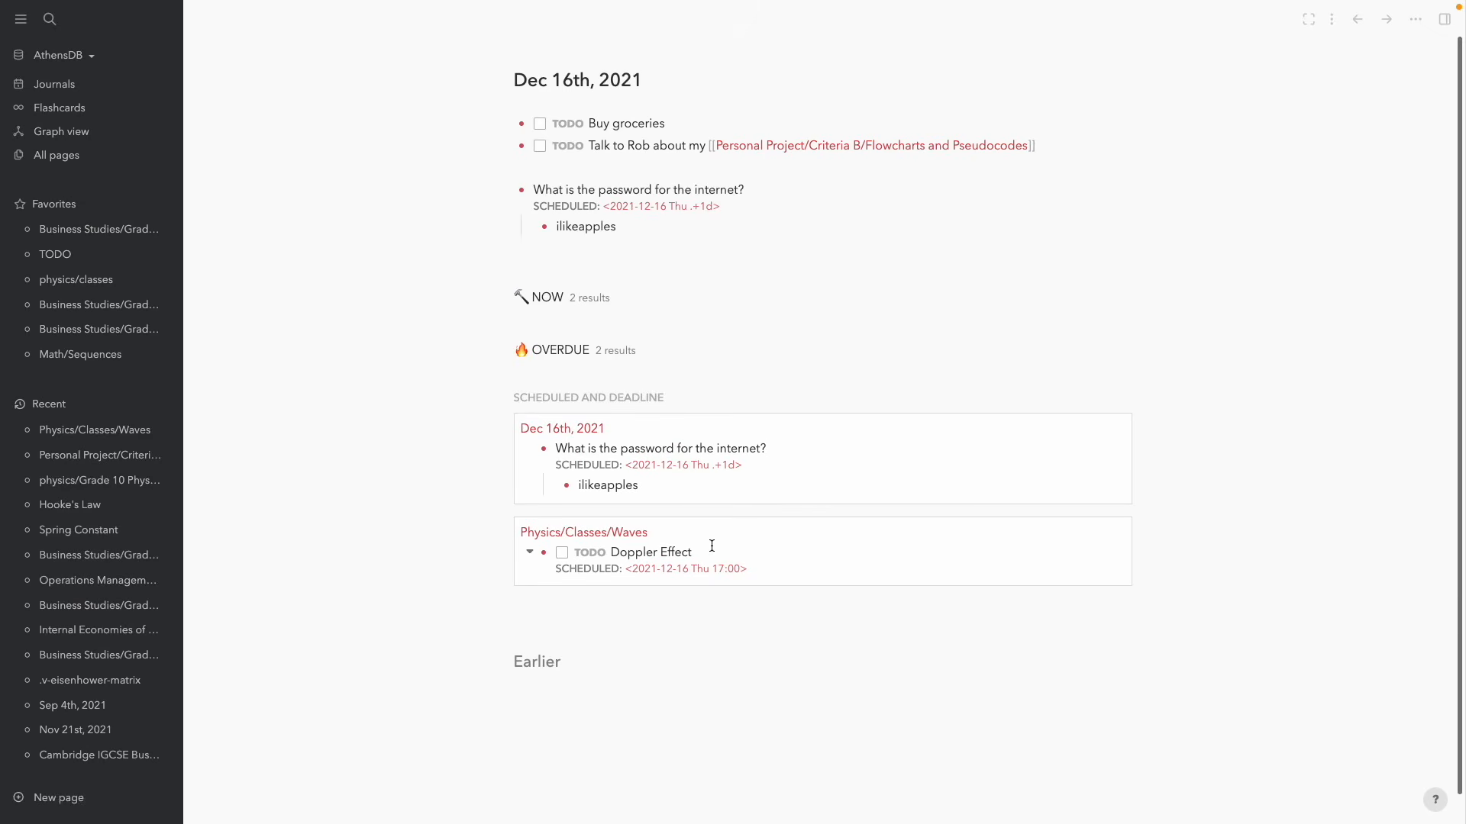
{"action": "mouse_move", "coordinate": [1032, 26]}
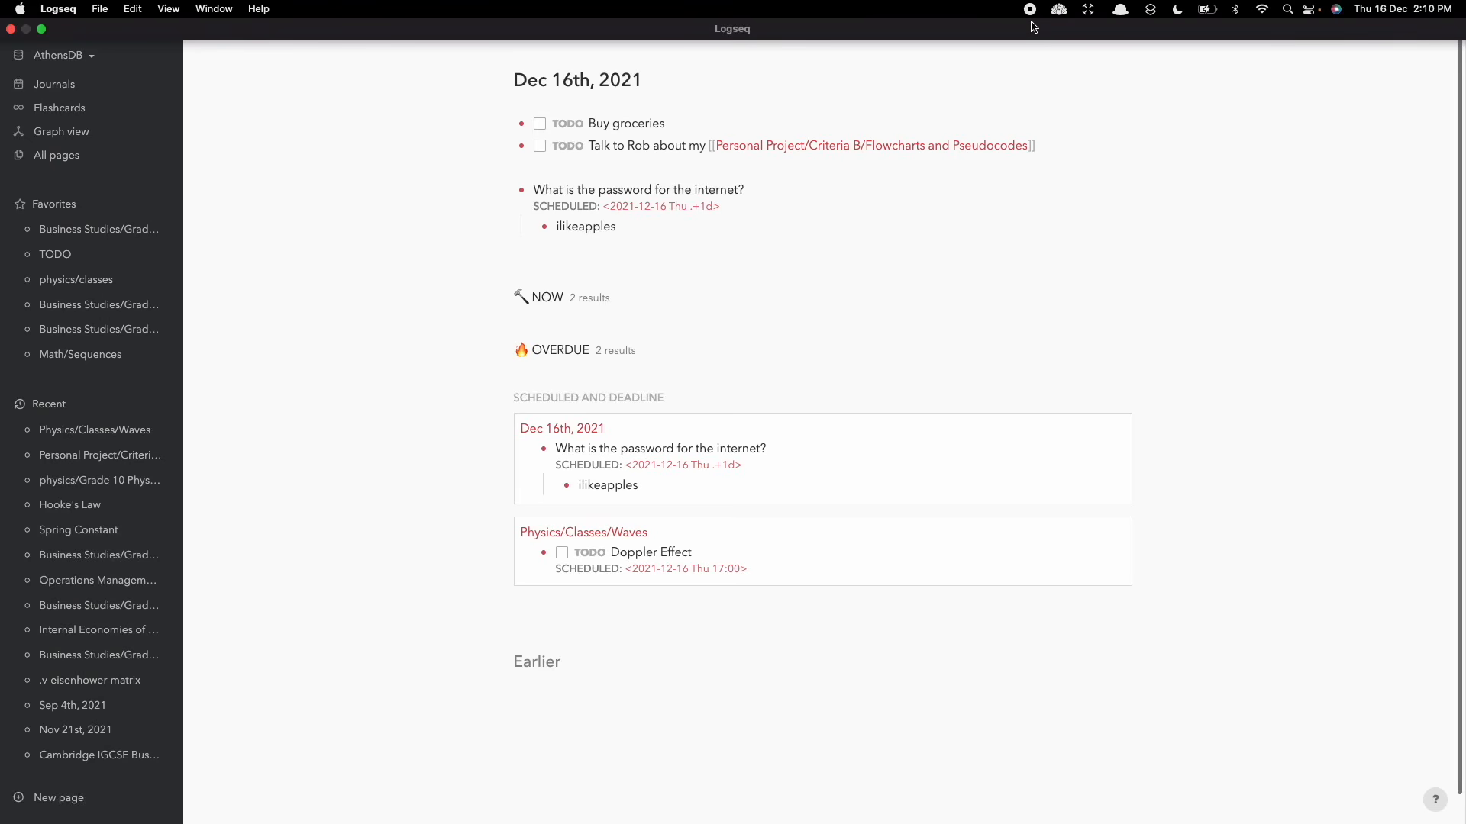
{"action": "left_click", "coordinate": [496, 401]}
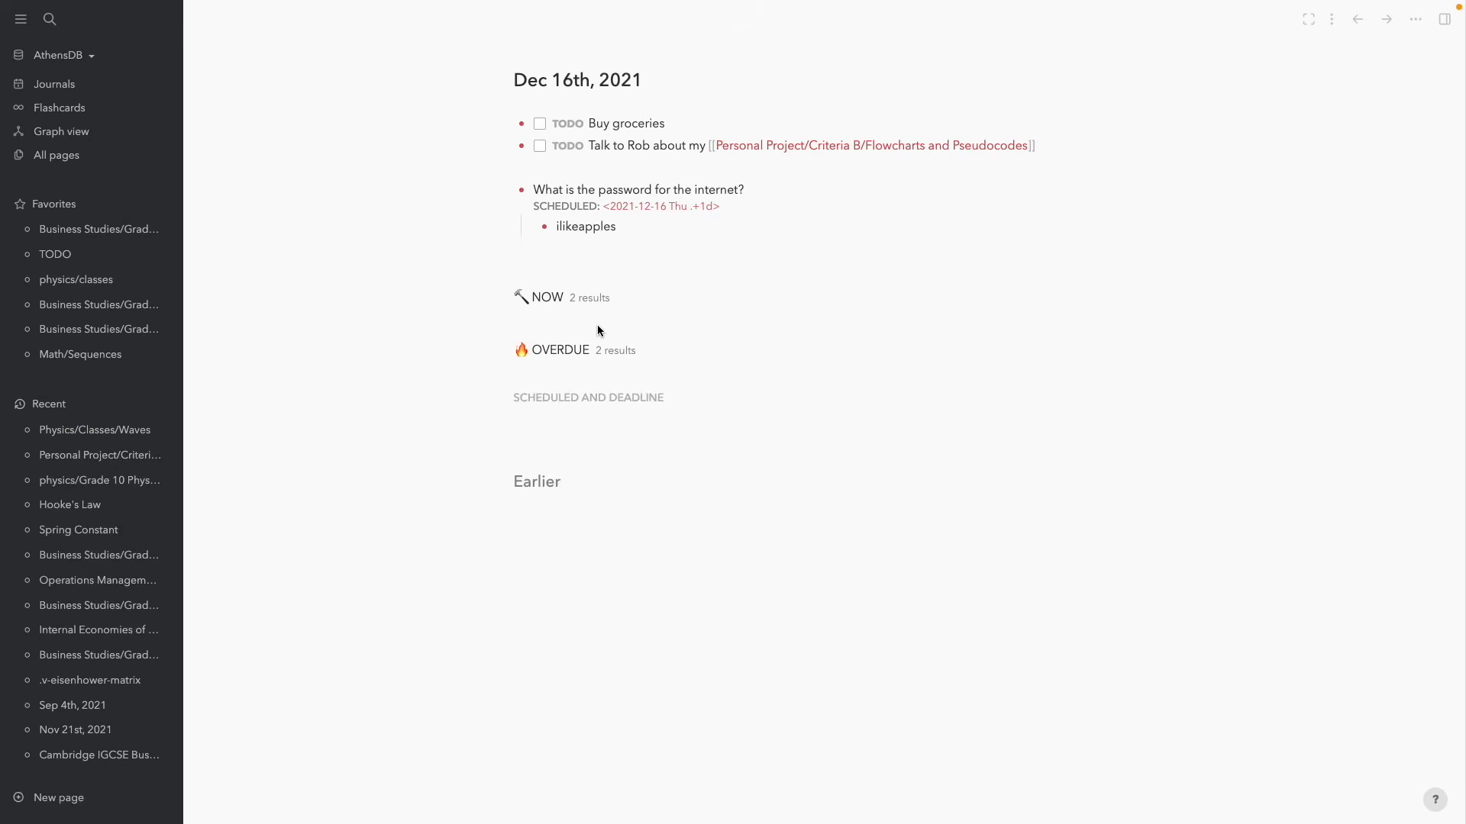
{"action": "left_click", "coordinate": [503, 358]}
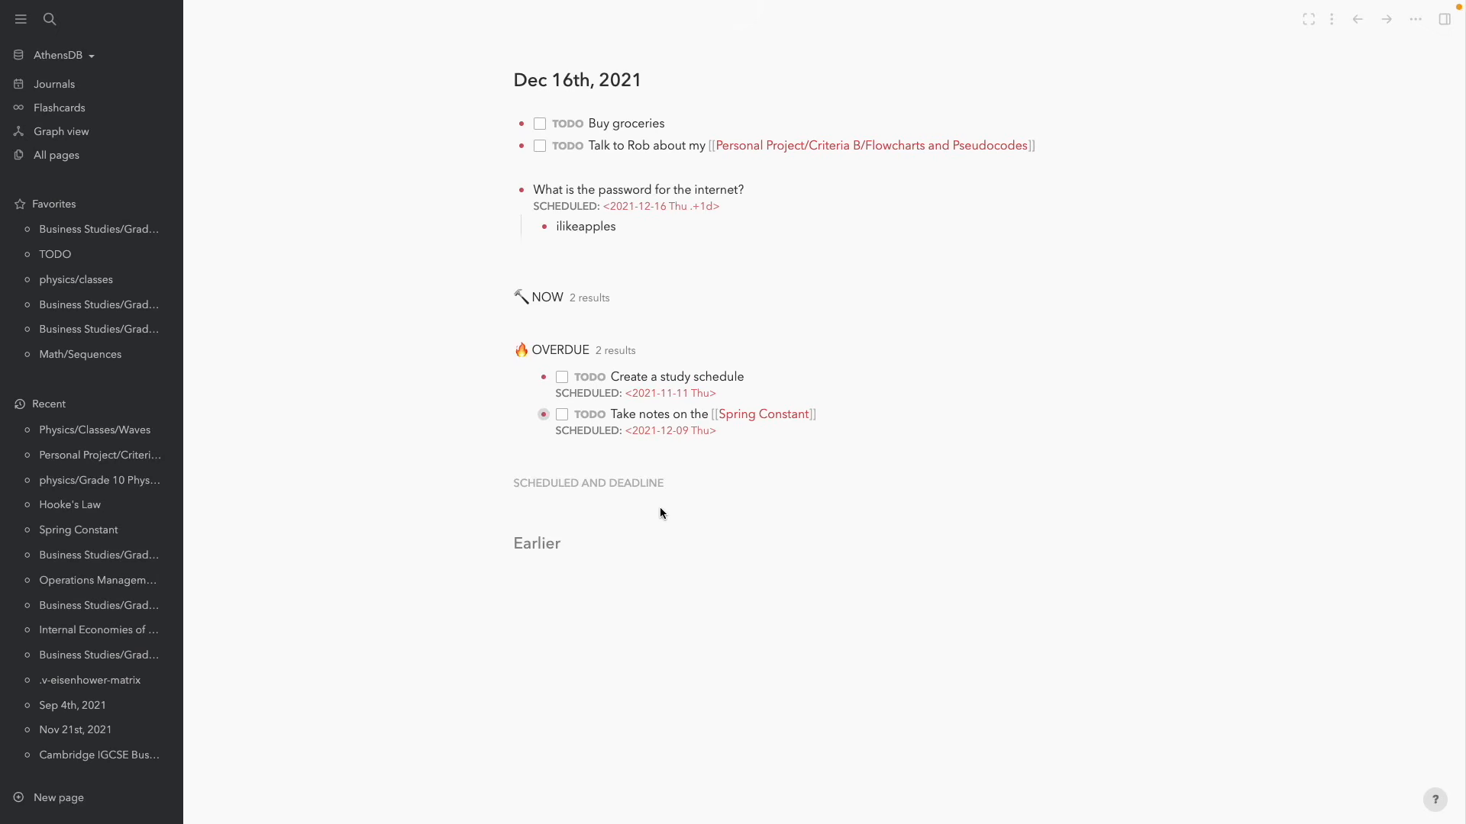
Change the Create a study schedule task's SCHEDULED date to 2021-12-16
{"action": "left_click", "coordinate": [729, 377]}
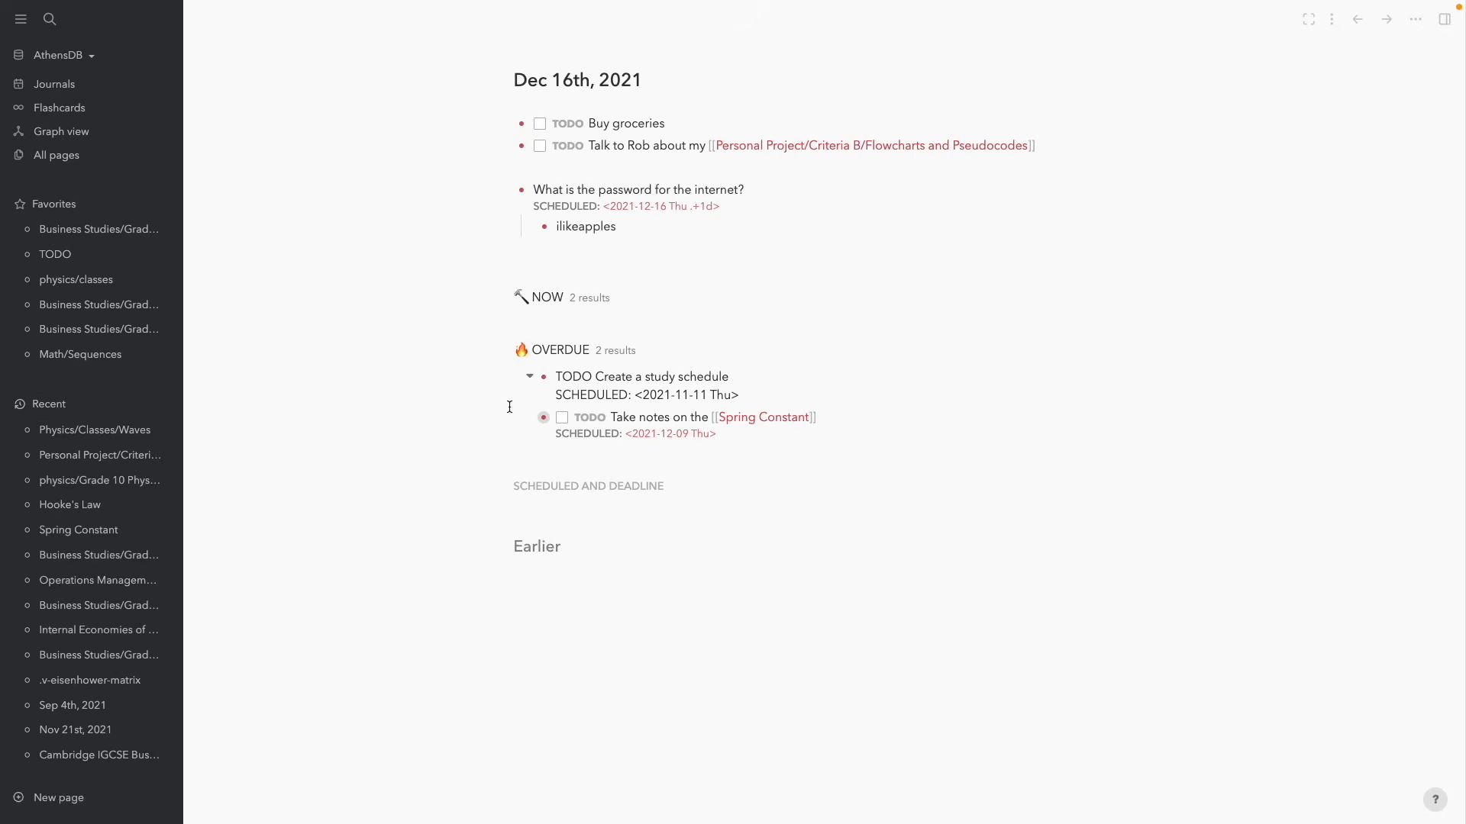
{"action": "left_click", "coordinate": [377, 416]}
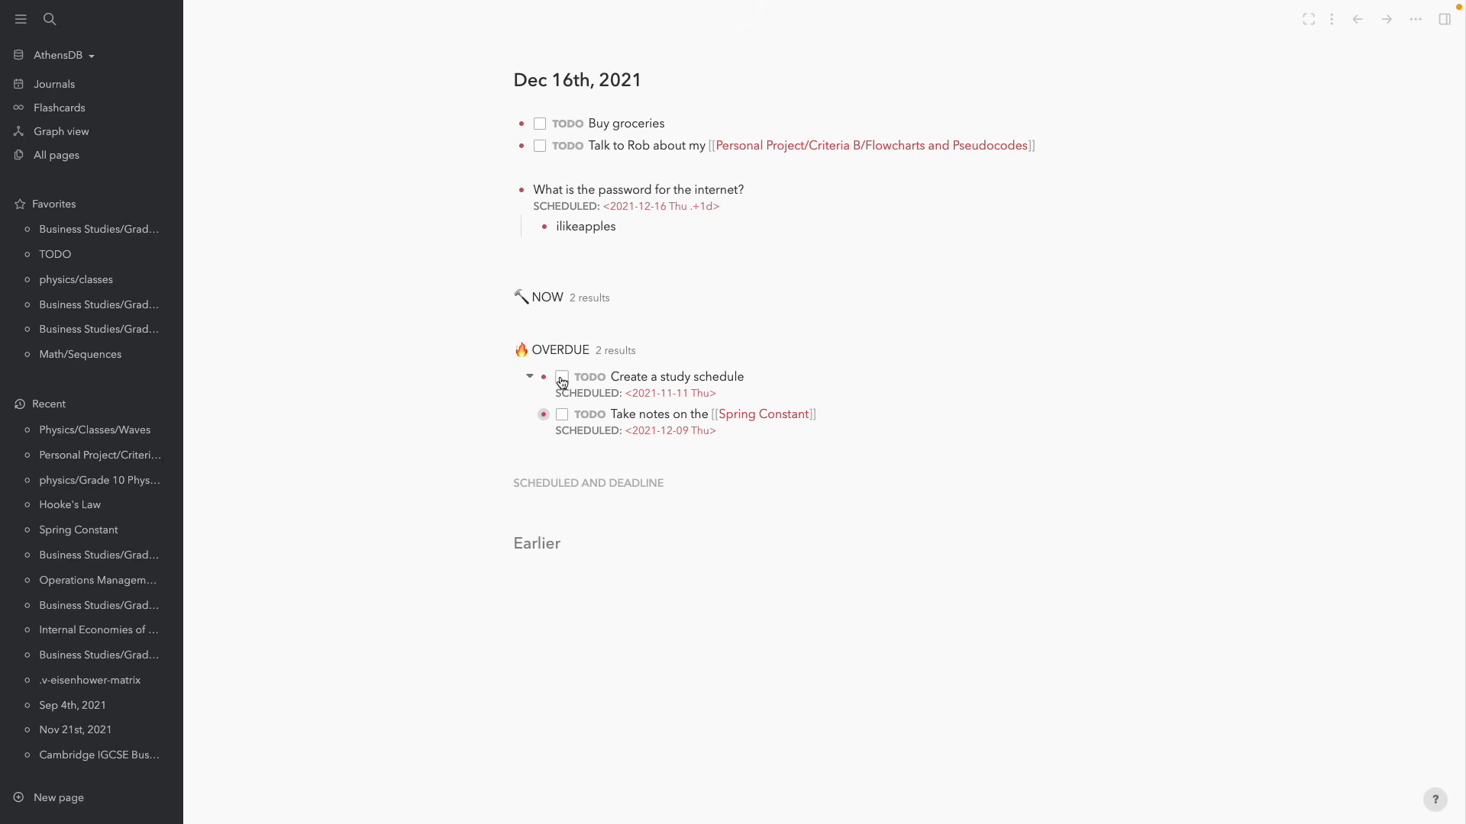
{"action": "left_click", "coordinate": [696, 393]}
{"action": "left_click", "coordinate": [689, 393]}
{"action": "key", "text": "BackSpace"}
{"action": "type", "text": "2"}
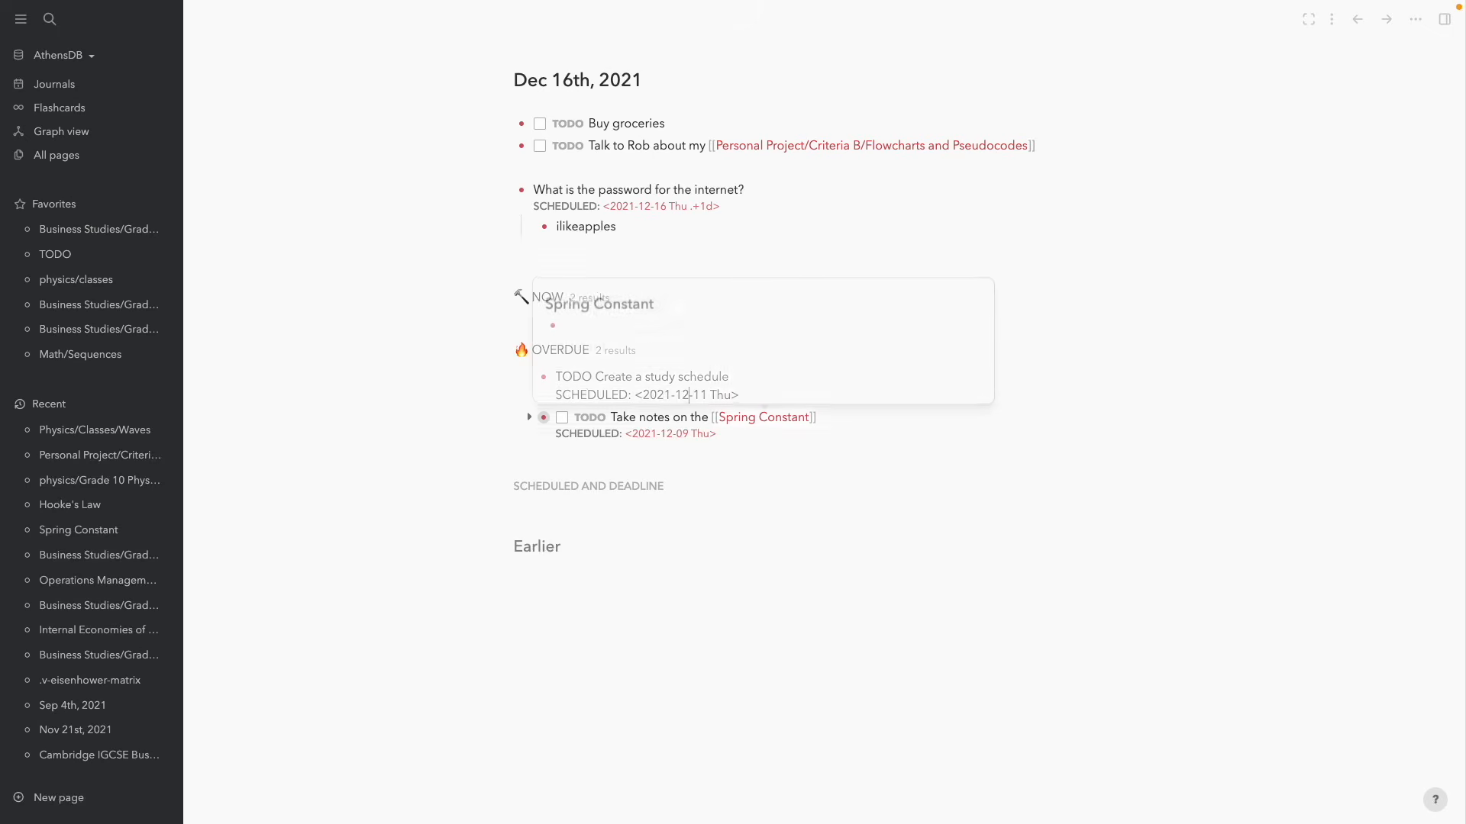
{"action": "left_click", "coordinate": [701, 393]}
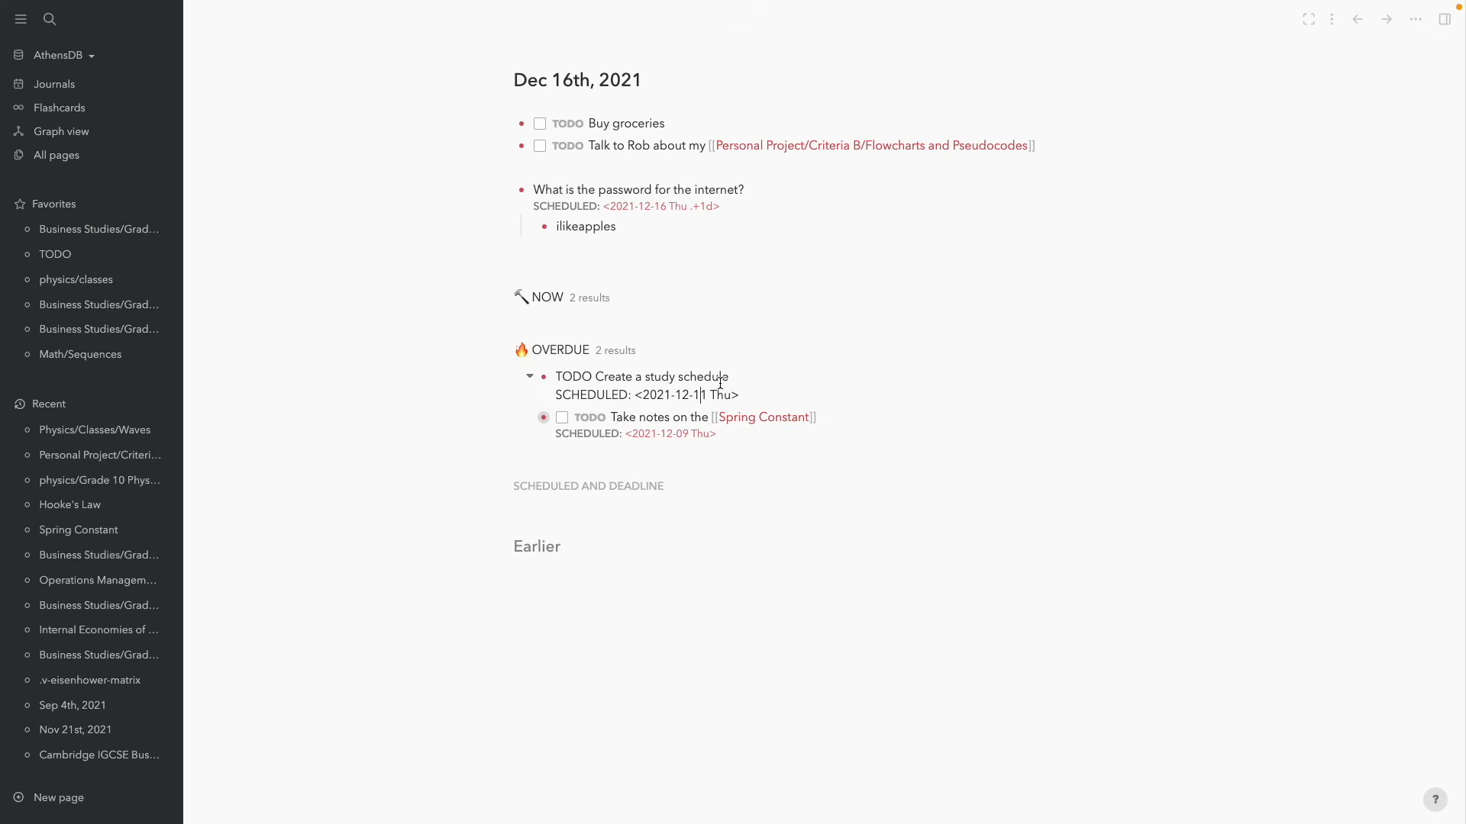
{"action": "key", "text": "BackSpace"}
{"action": "type", "text": "6"}
{"action": "left_click", "coordinate": [370, 394]}
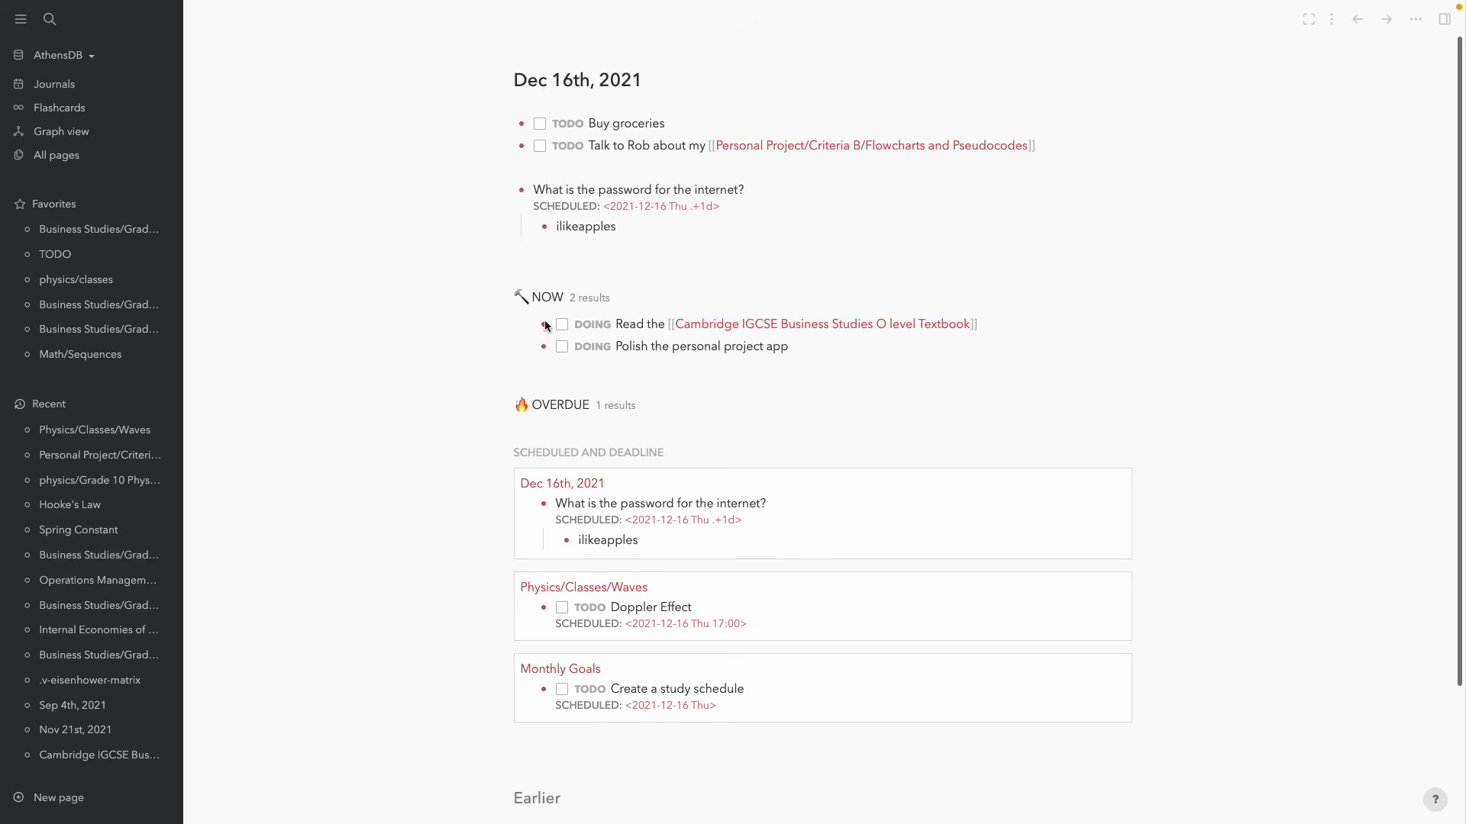
Expand the OVERDUE query on the Dec 16th, 2021 journal to list its Spring Constant task
{"action": "left_click", "coordinate": [506, 412]}
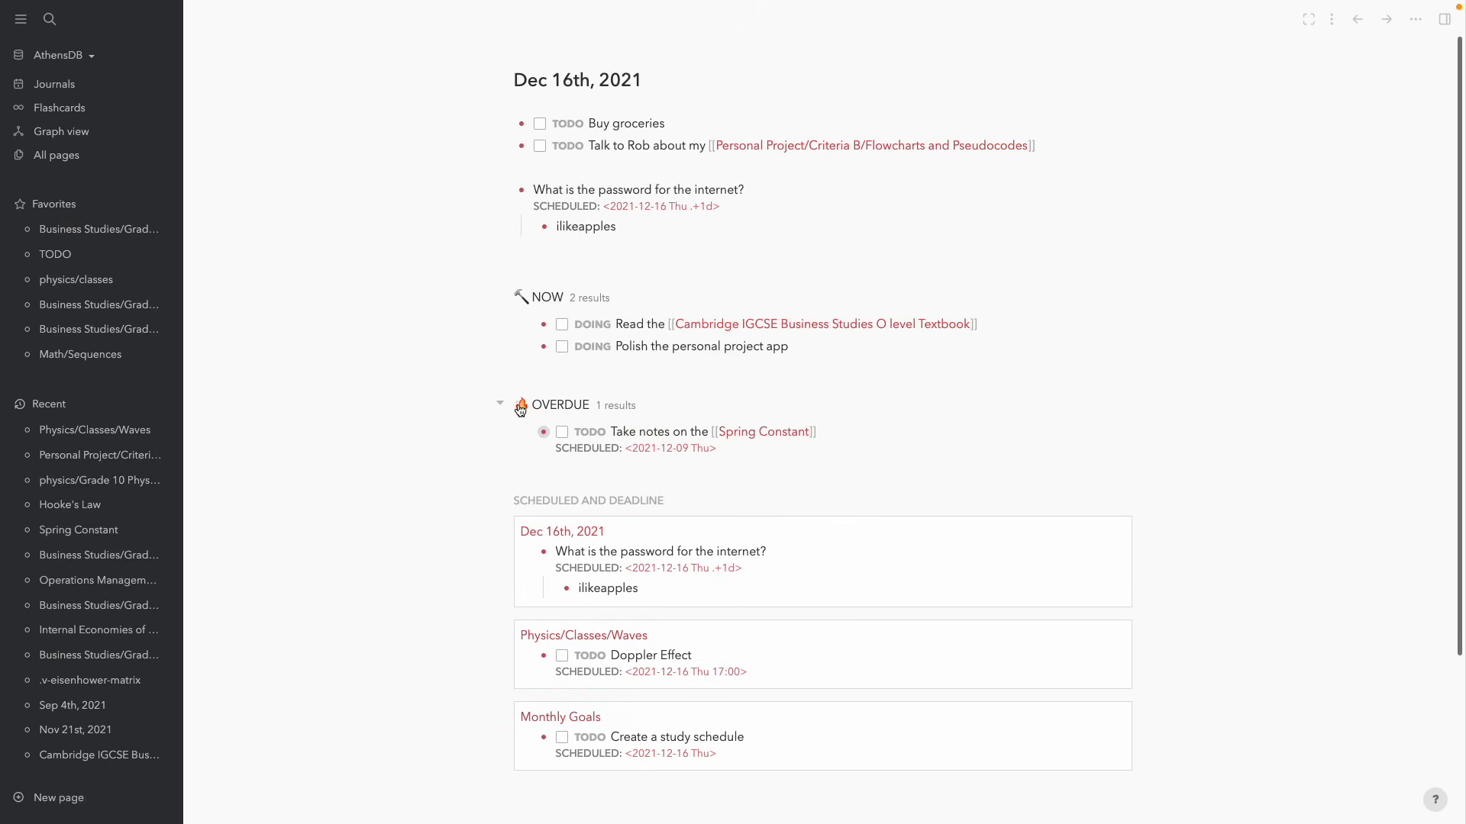
{"action": "left_click", "coordinate": [505, 410]}
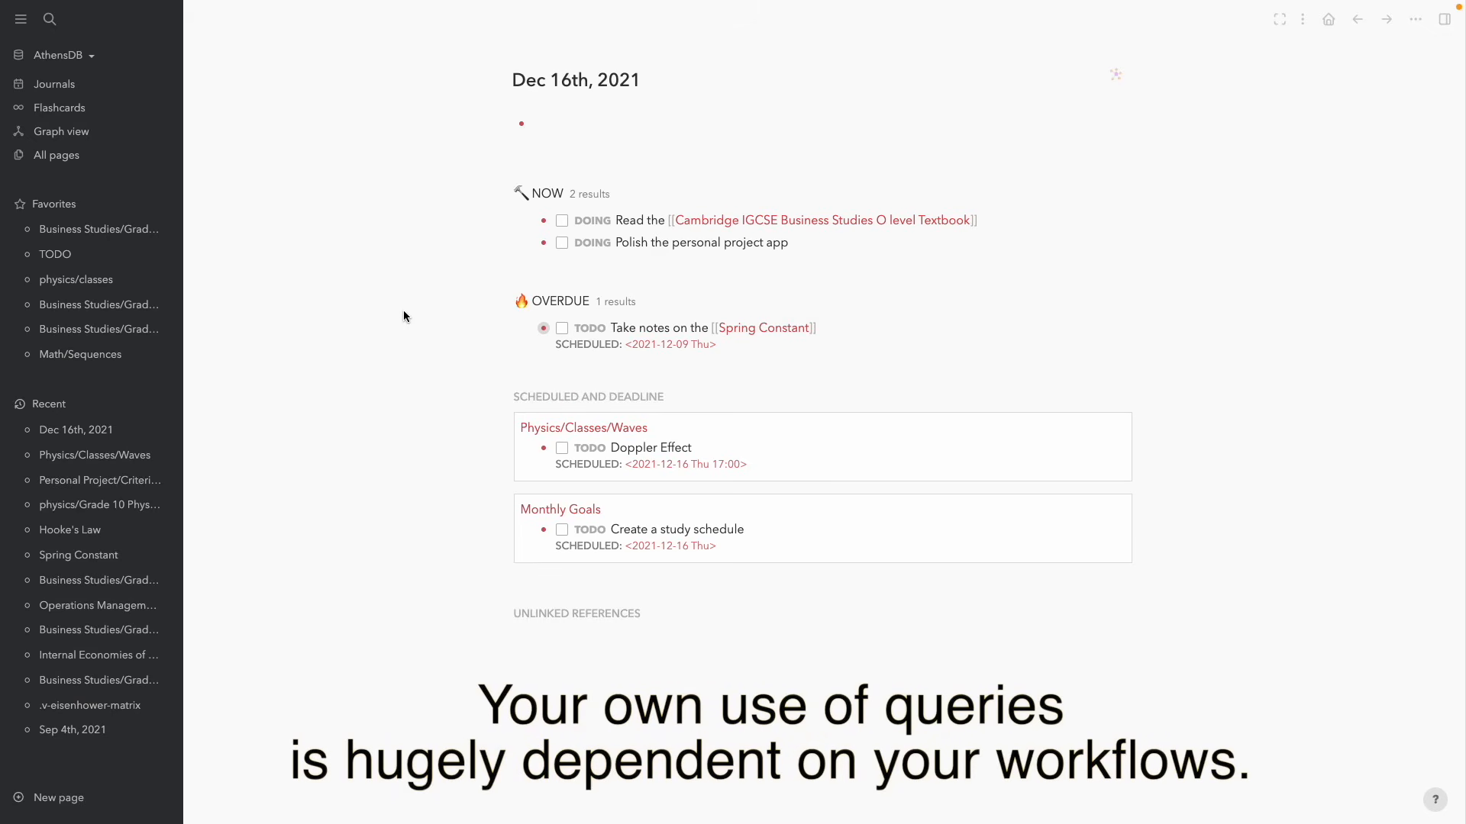
{"action": "key", "text": "ctrl+k"}
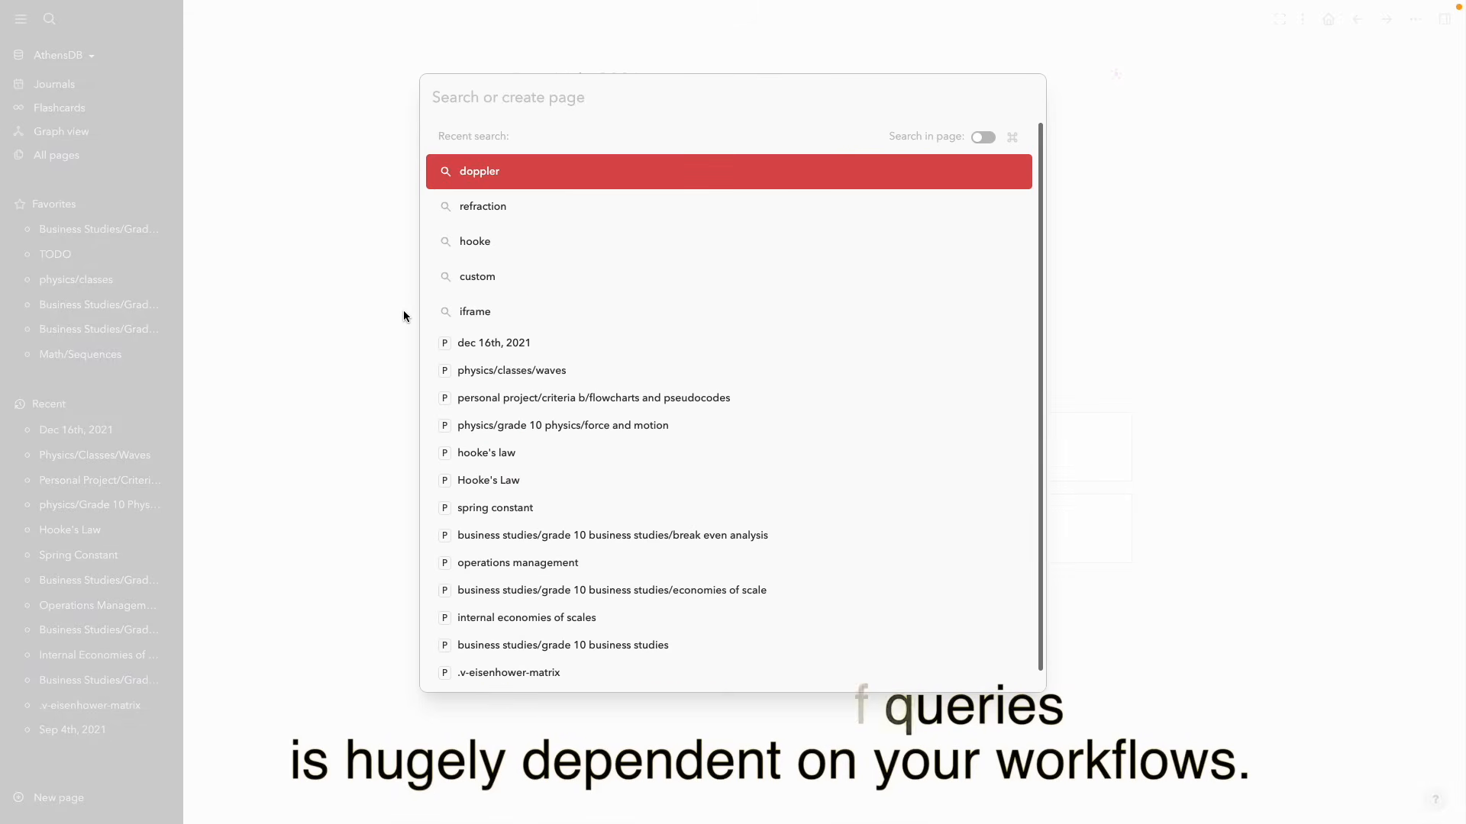
{"action": "type", "text": "d"}
{"action": "key", "text": "BackSpace"}
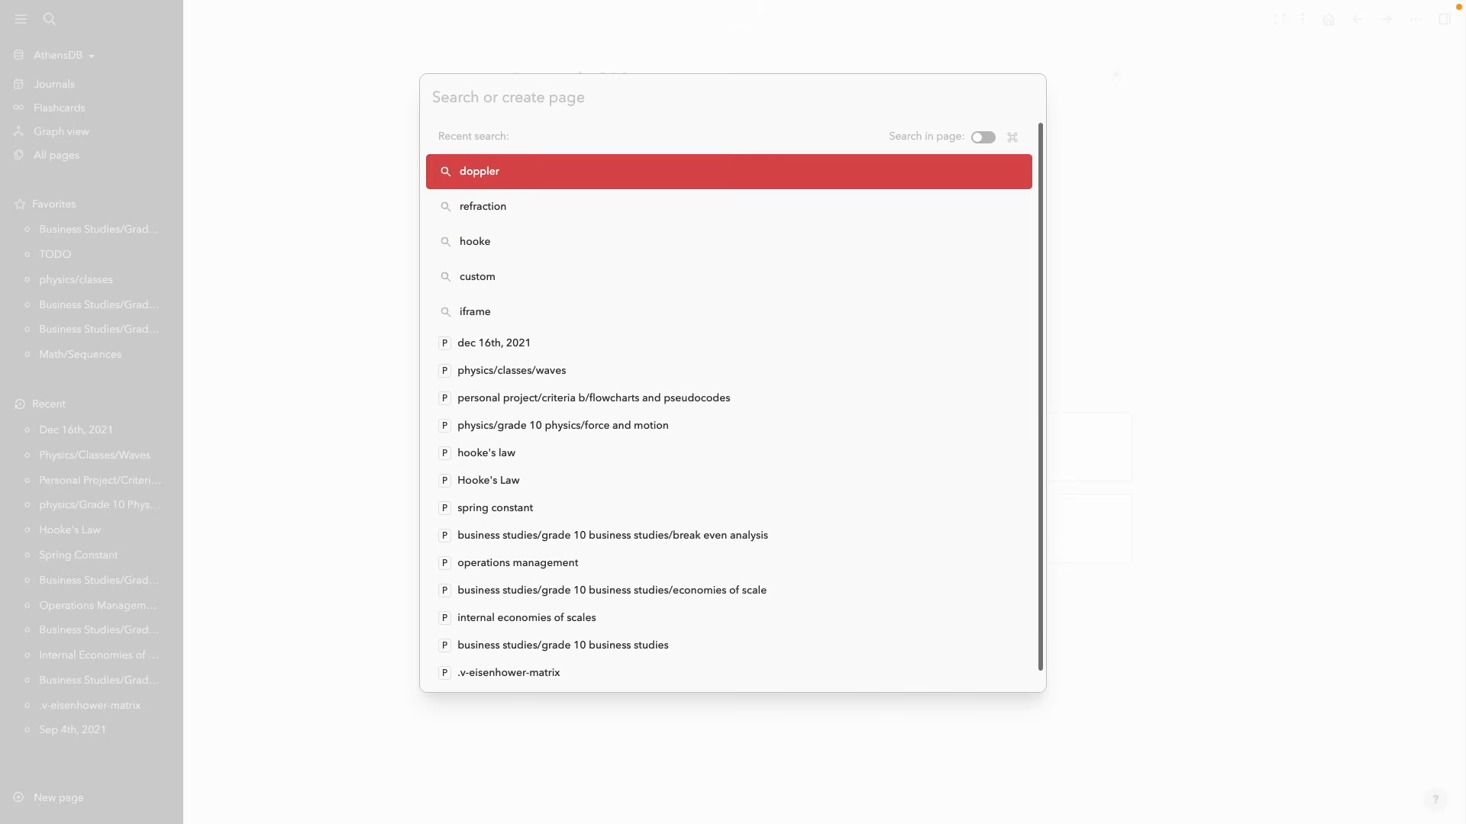
{"action": "left_click", "coordinate": [287, 343]}
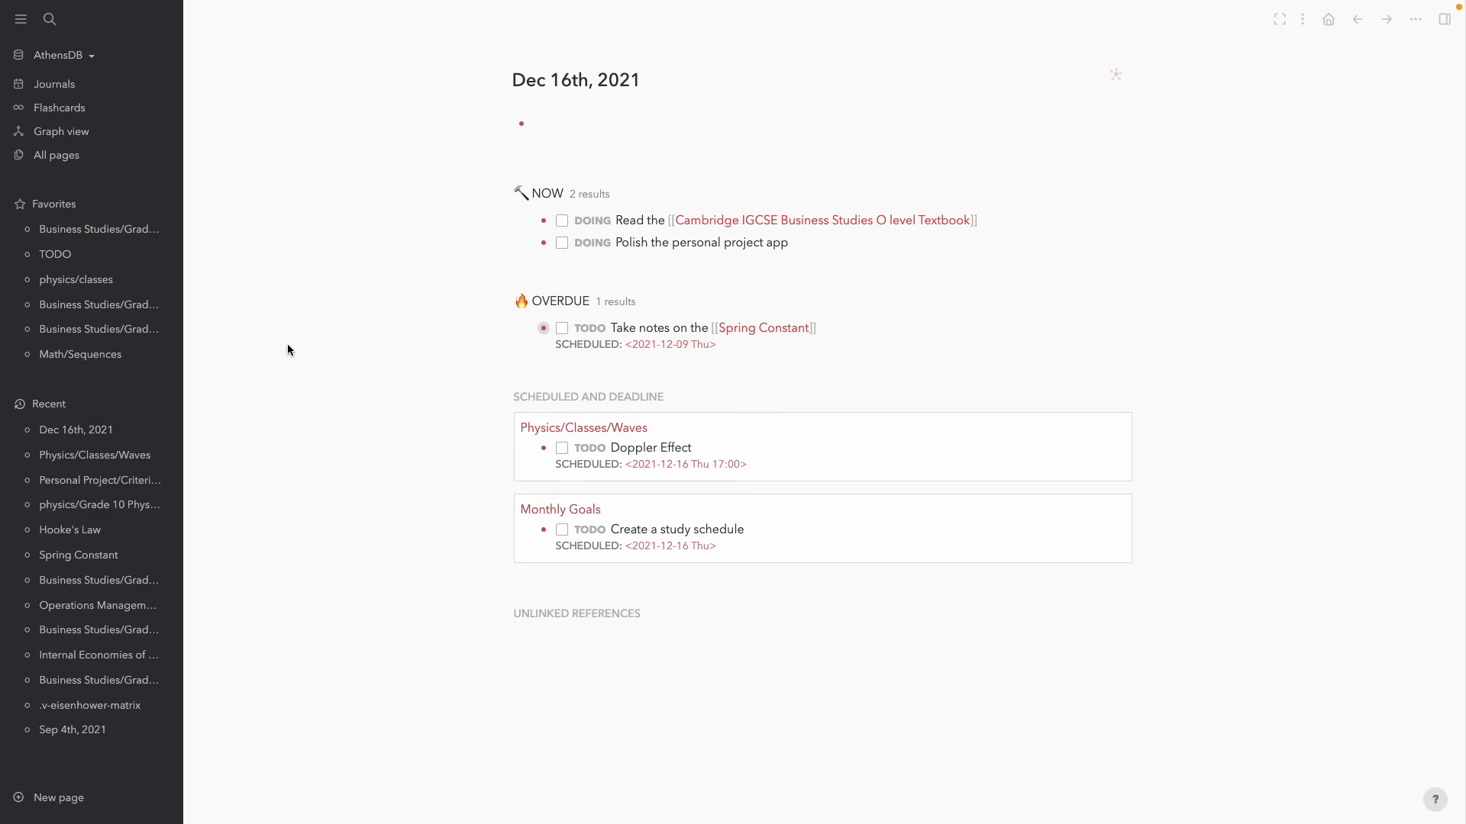
{"action": "key", "text": "ctrl+Left"}
Scroll through Logseq's config.edn to the :default-home setting and make VS Code full screen
{"action": "scroll", "coordinate": [287, 348], "scroll_direction": "down", "scroll_amount": 5}
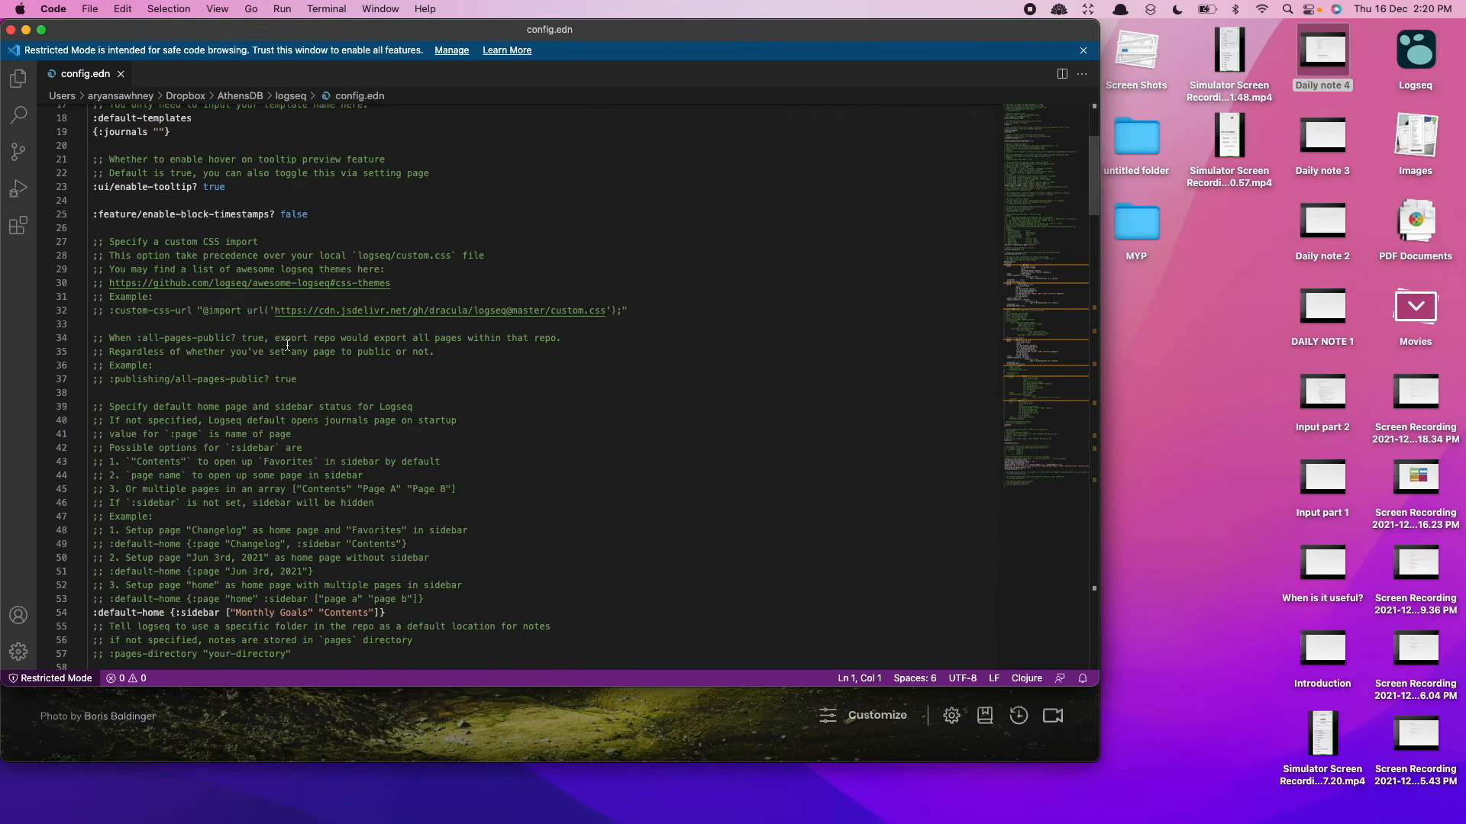
{"action": "scroll", "coordinate": [287, 346], "scroll_direction": "down", "scroll_amount": 4}
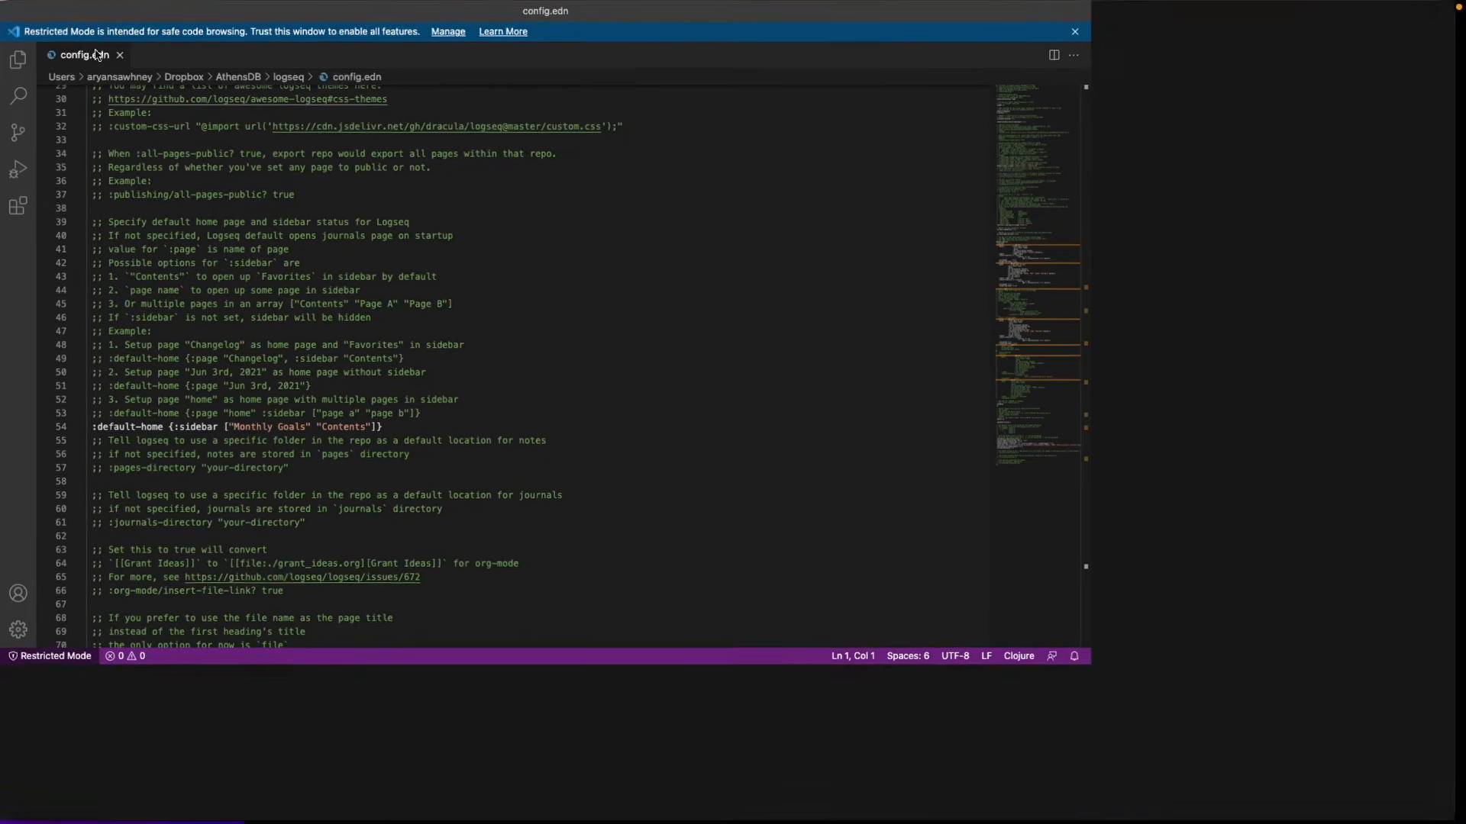
{"action": "scroll", "coordinate": [317, 216], "scroll_direction": "down", "scroll_amount": 5}
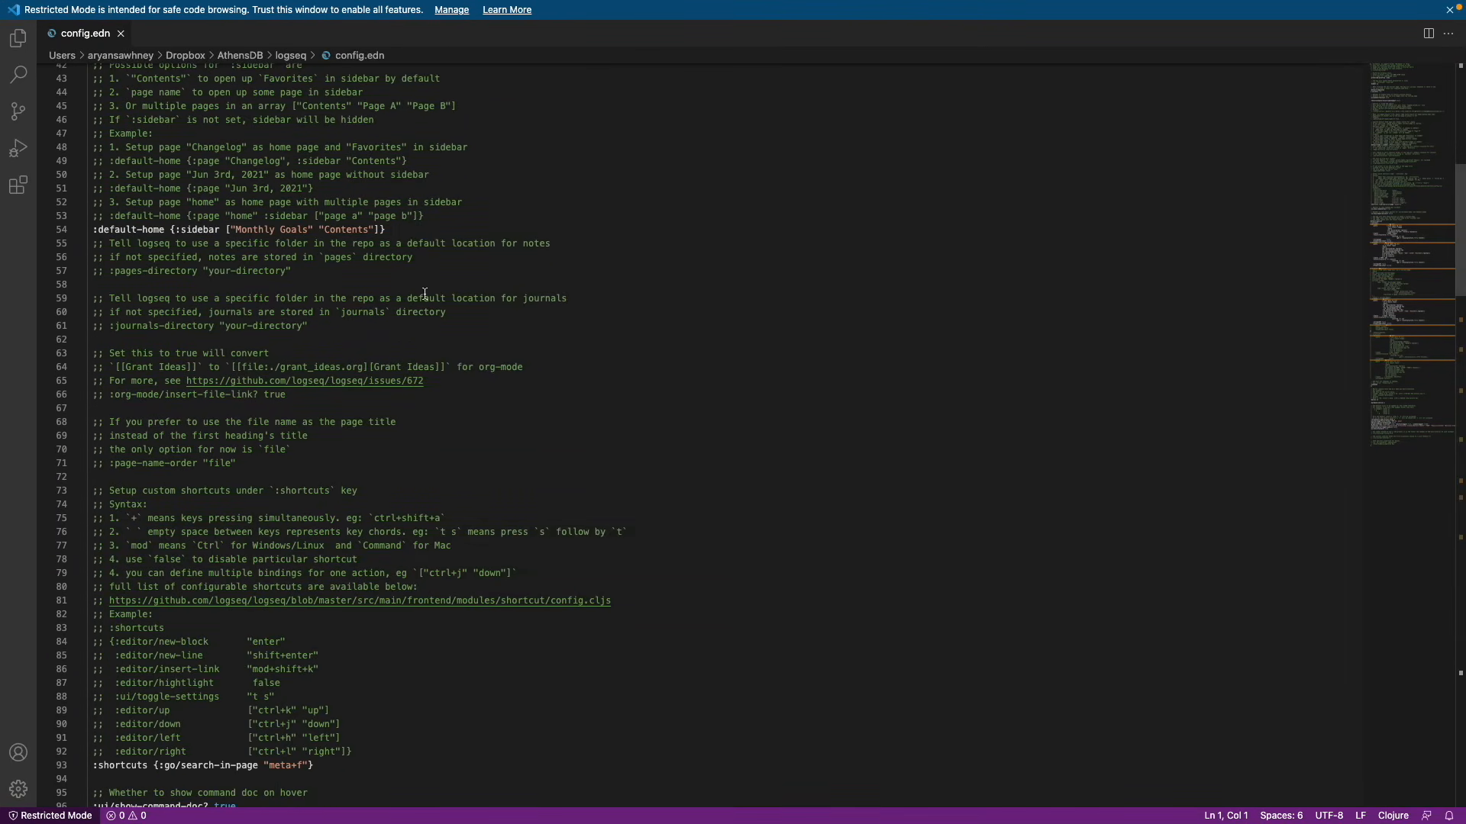
{"action": "mouse_move", "coordinate": [409, 5]}
{"action": "key", "text": "alt+space"}
{"action": "type", "text": "'athensdb"}
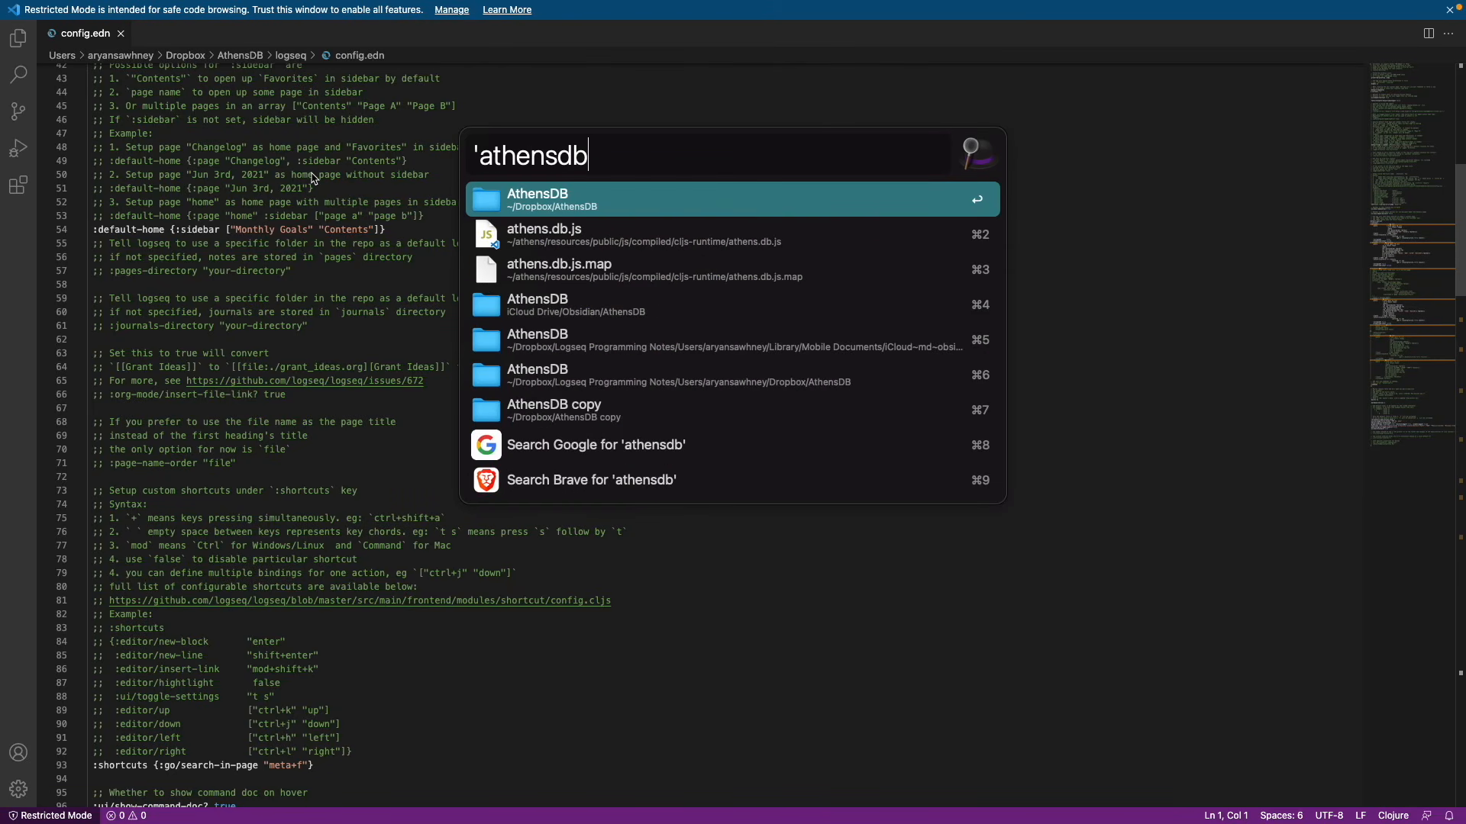
{"action": "key", "text": "Return"}
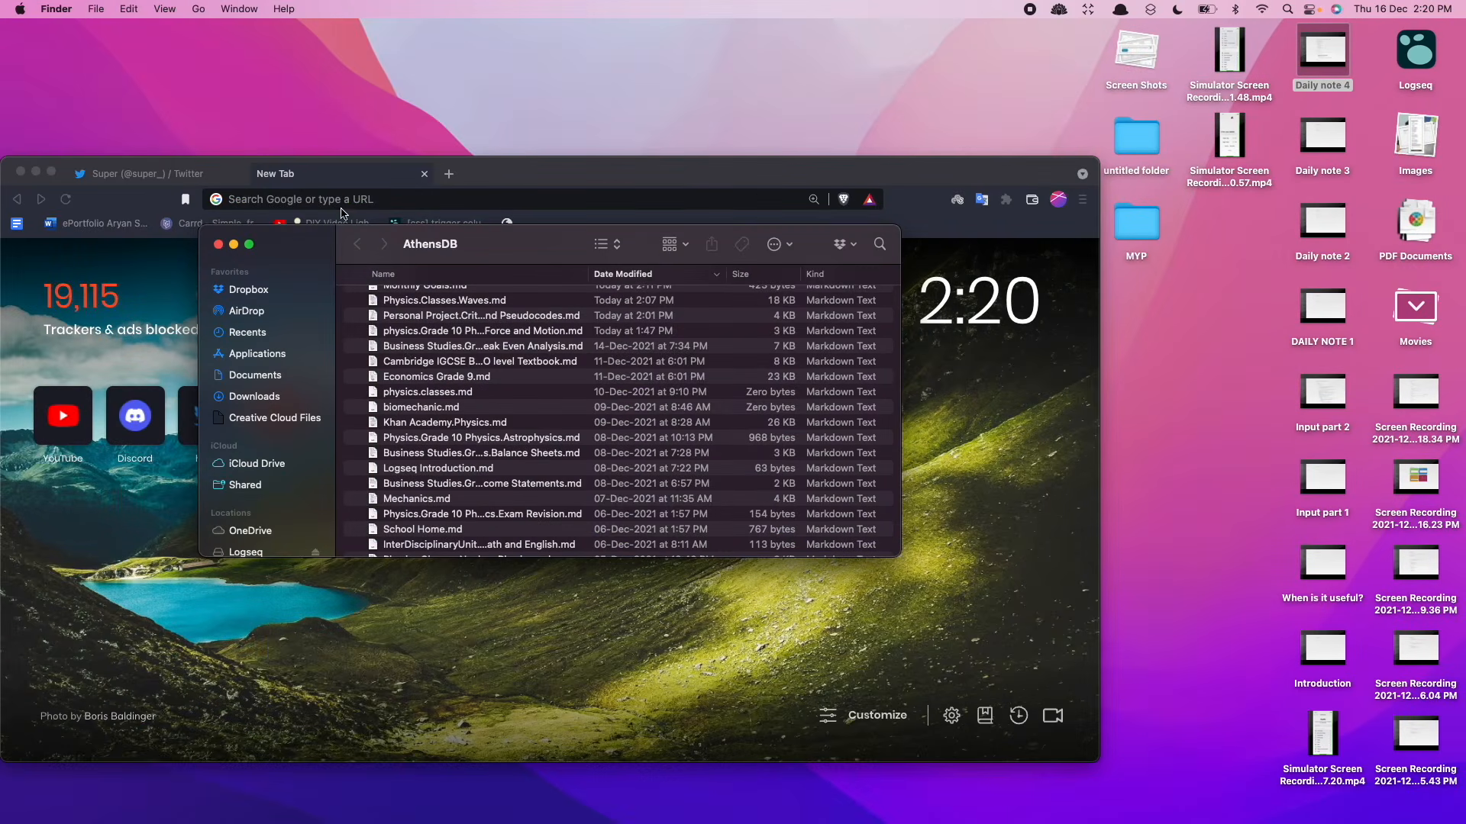
{"action": "scroll", "coordinate": [498, 413], "scroll_direction": "up", "scroll_amount": 5}
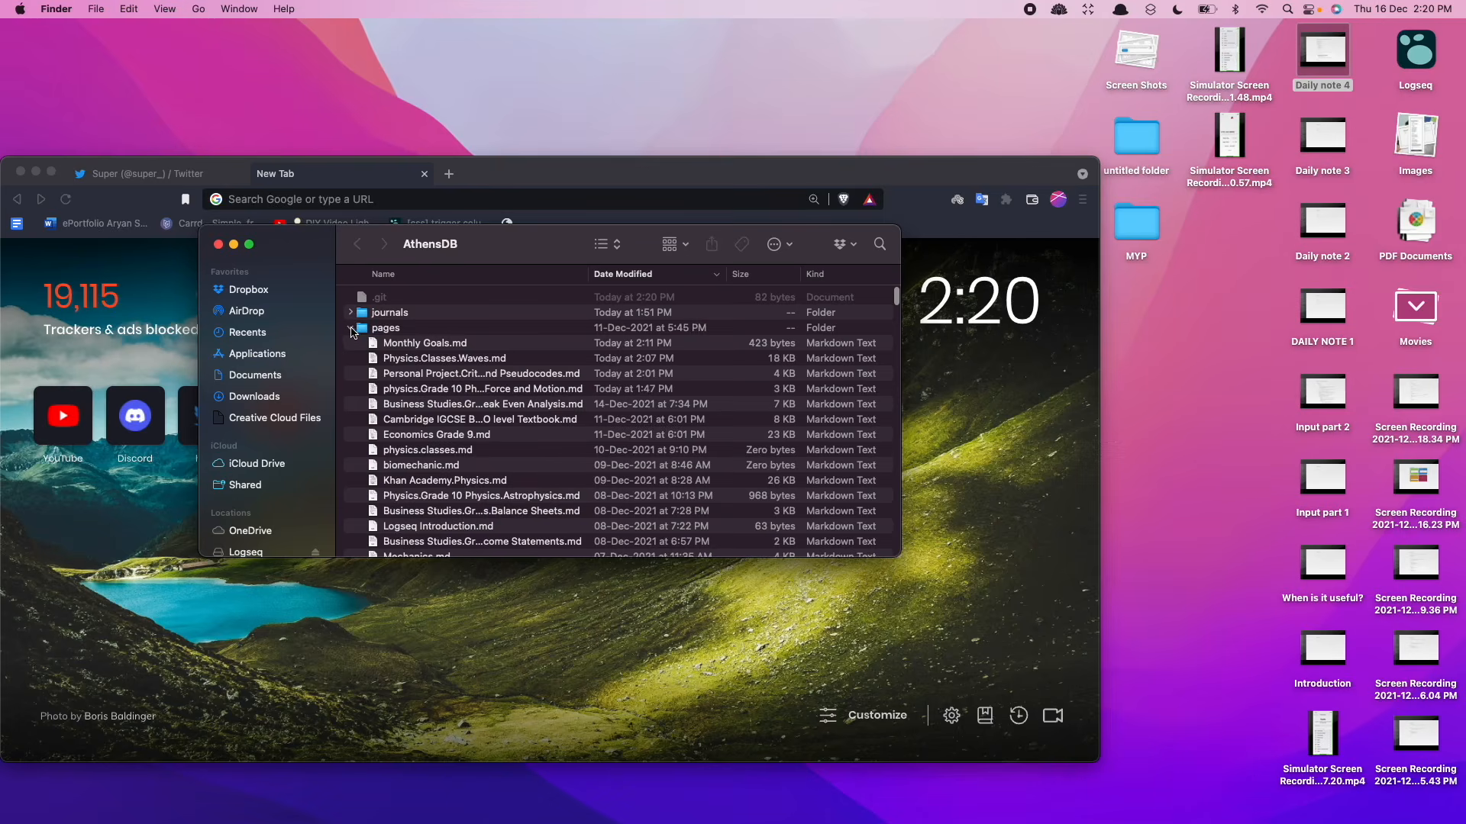
{"action": "left_click", "coordinate": [352, 330]}
{"action": "left_click", "coordinate": [352, 420]}
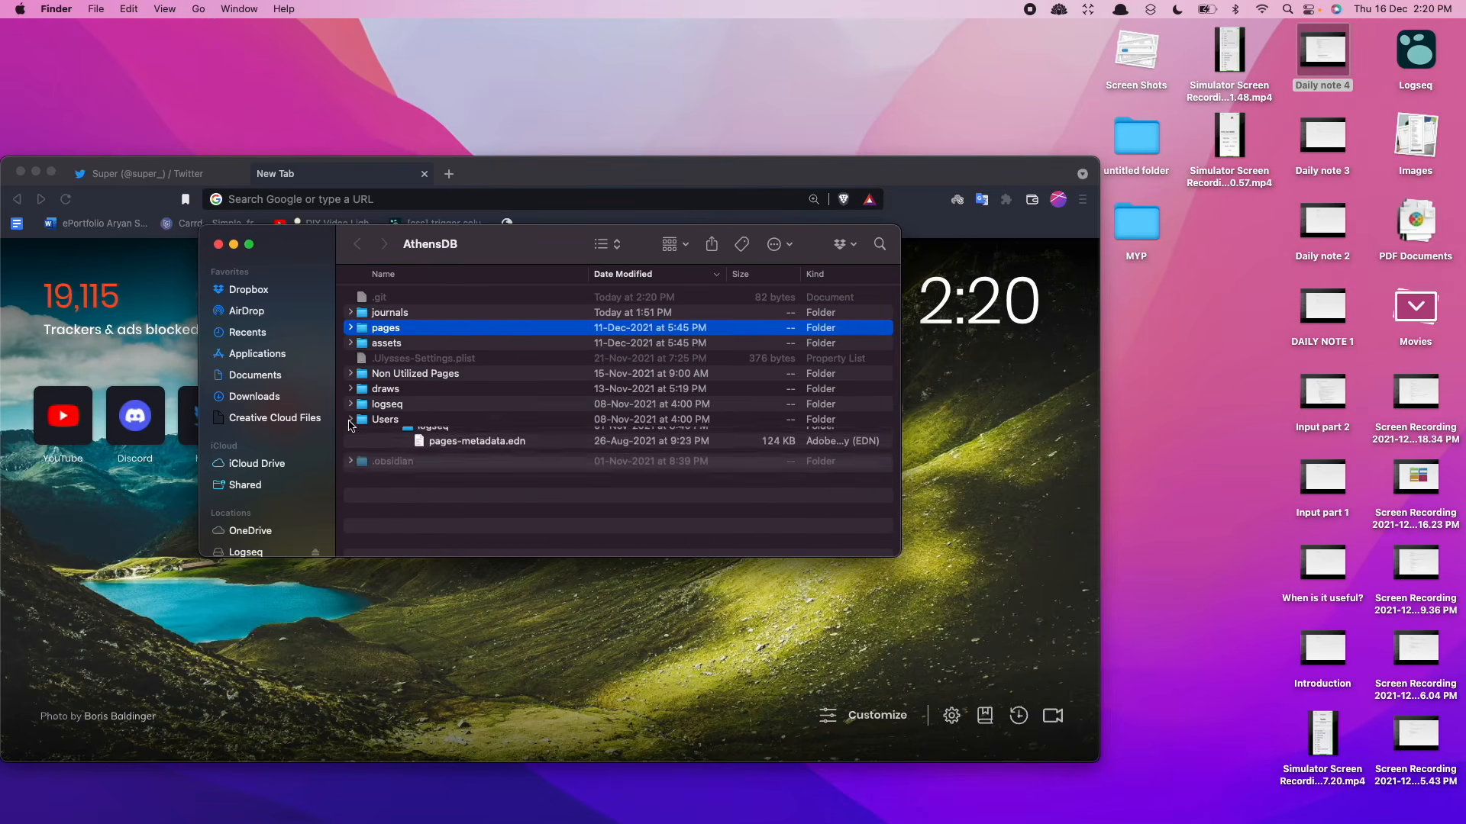
{"action": "double_click", "coordinate": [406, 405]}
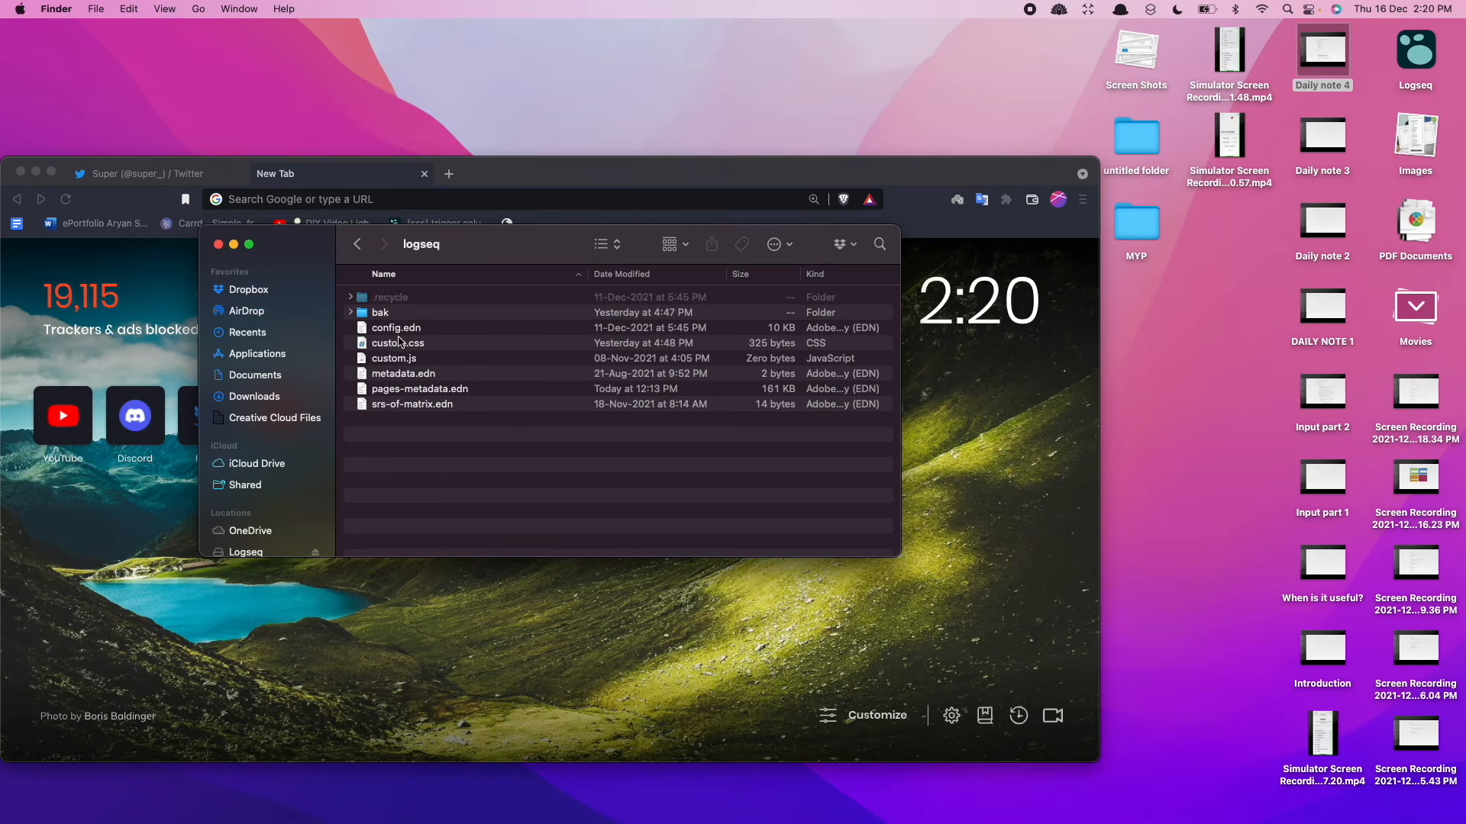
{"action": "left_click", "coordinate": [406, 333]}
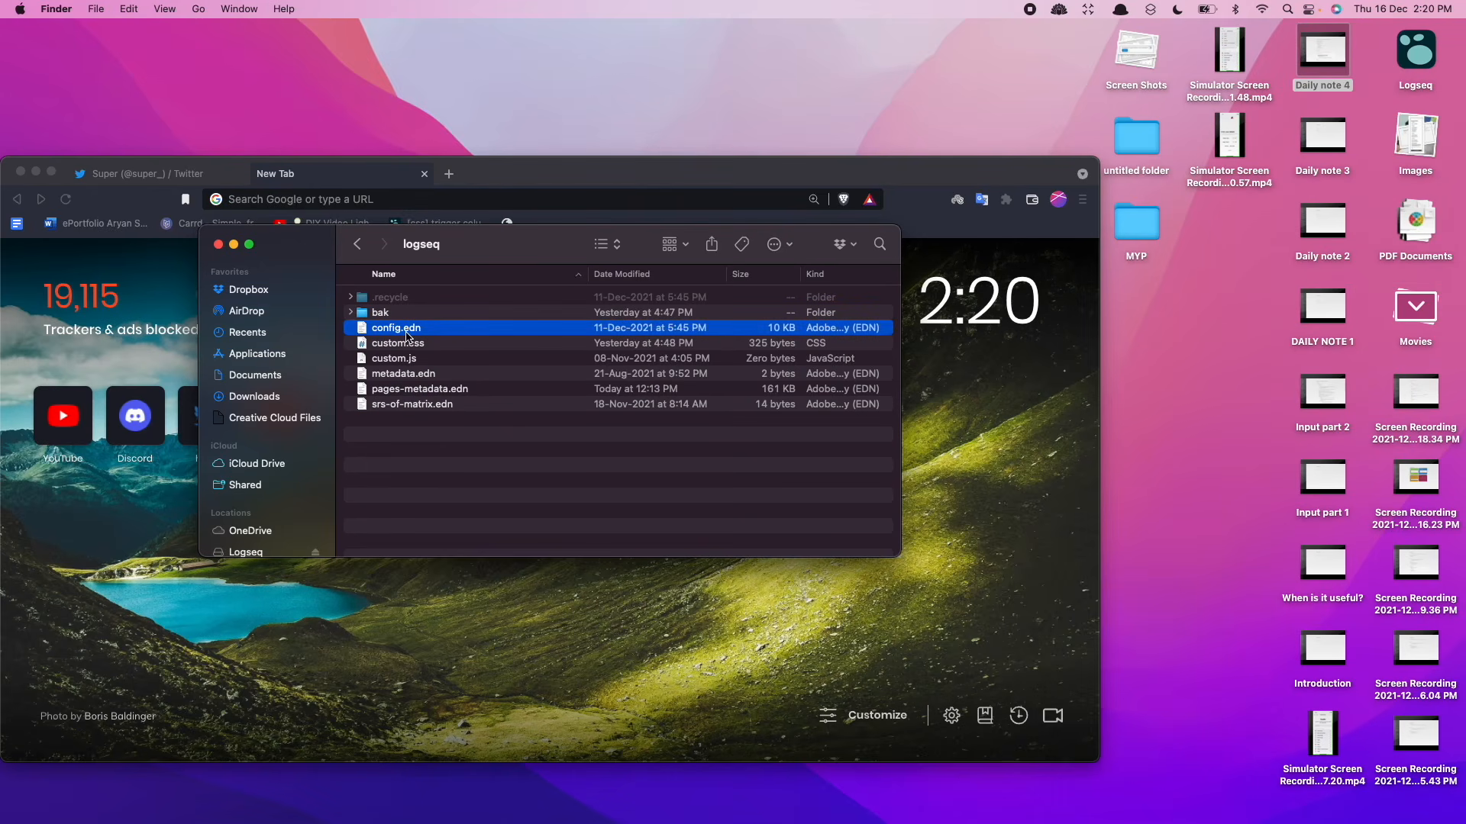
{"action": "double_click", "coordinate": [406, 330]}
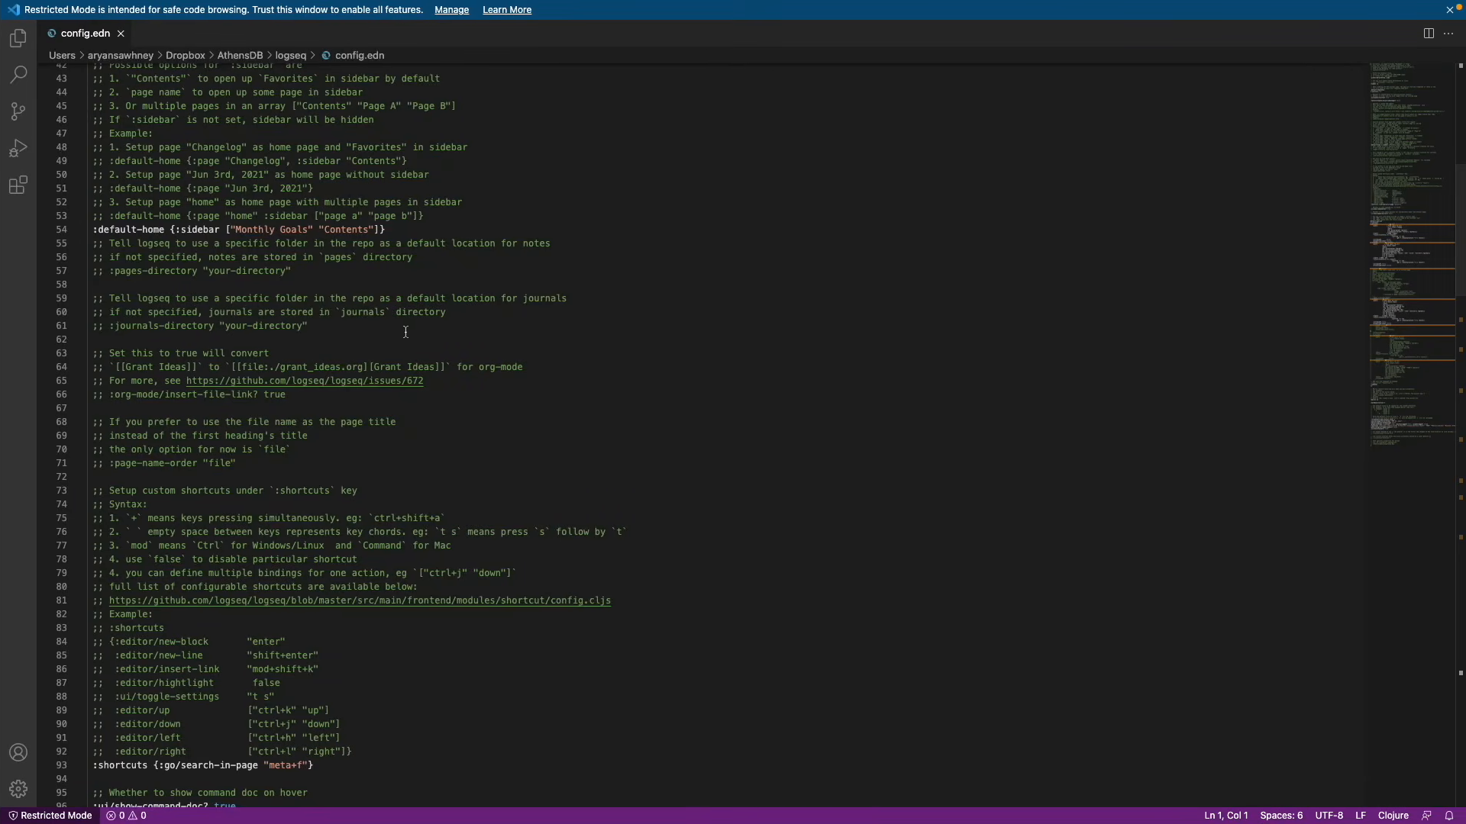
Select the OVERDUE query map, from {:title to false}, under :default-queries in config.edn
{"action": "scroll", "coordinate": [402, 332], "scroll_direction": "down", "scroll_amount": 13}
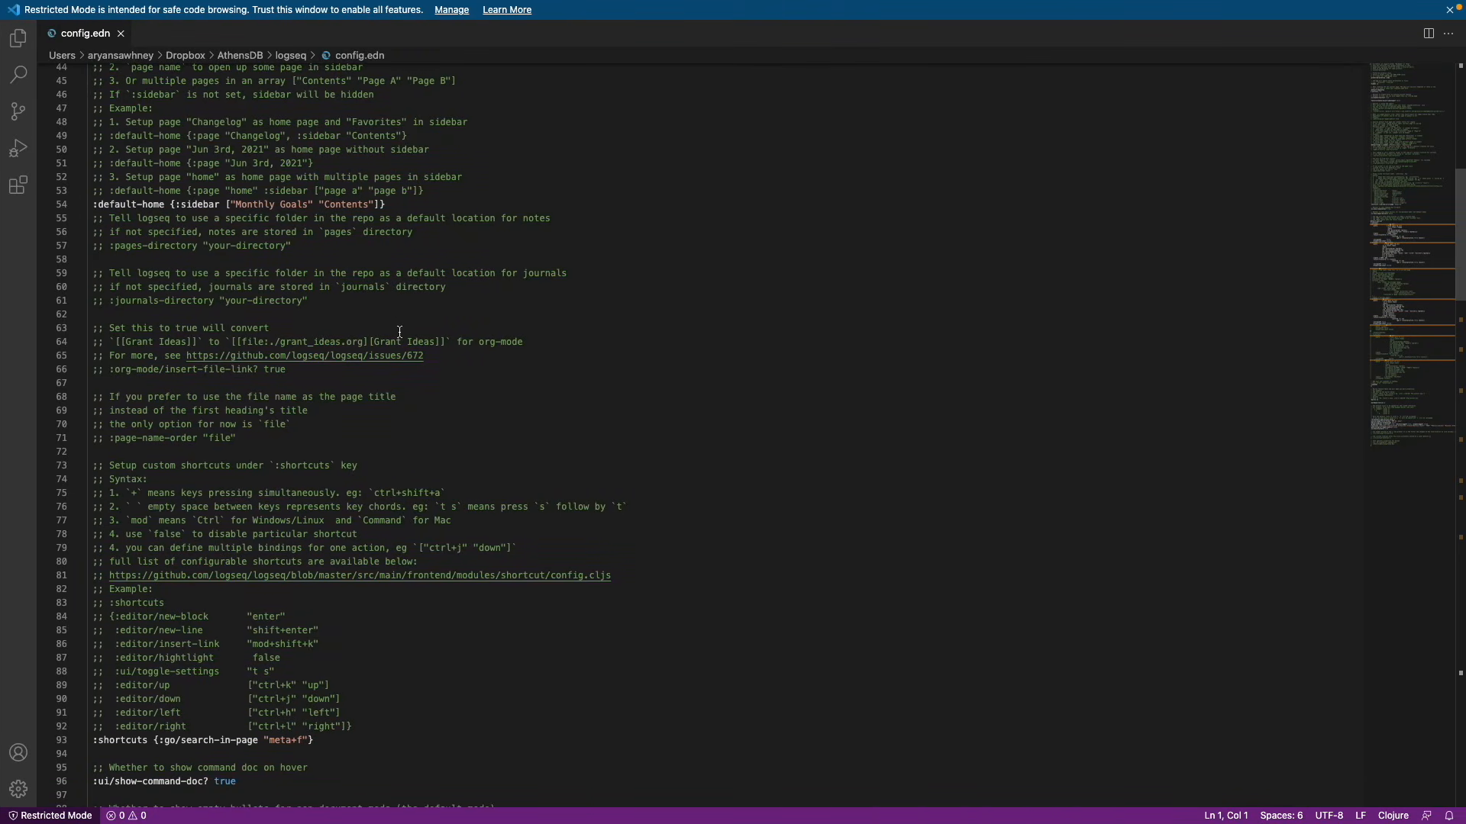
{"action": "scroll", "coordinate": [399, 333], "scroll_direction": "down", "scroll_amount": 7}
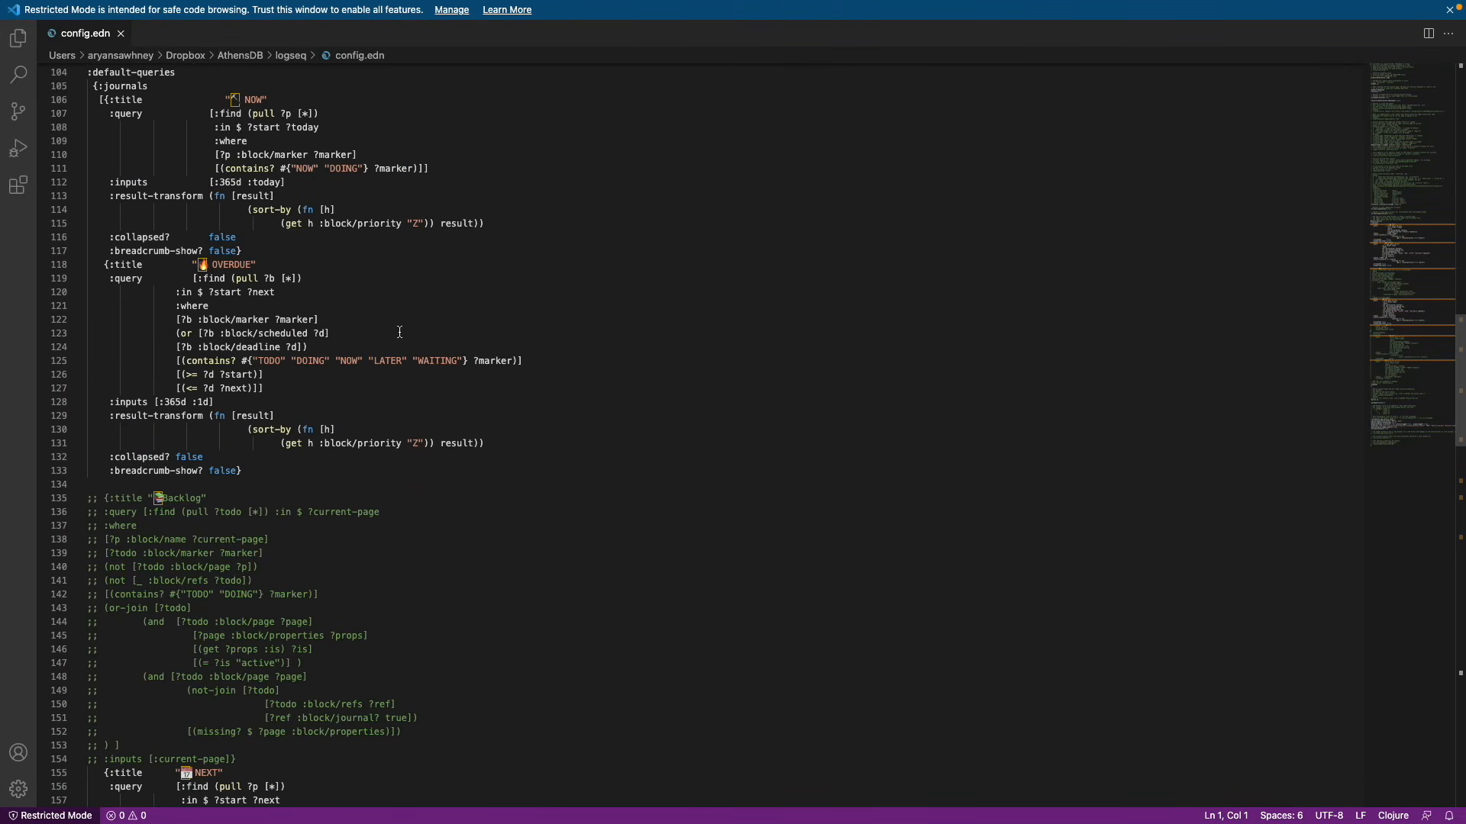
{"action": "scroll", "coordinate": [334, 365], "scroll_direction": "up", "scroll_amount": 2}
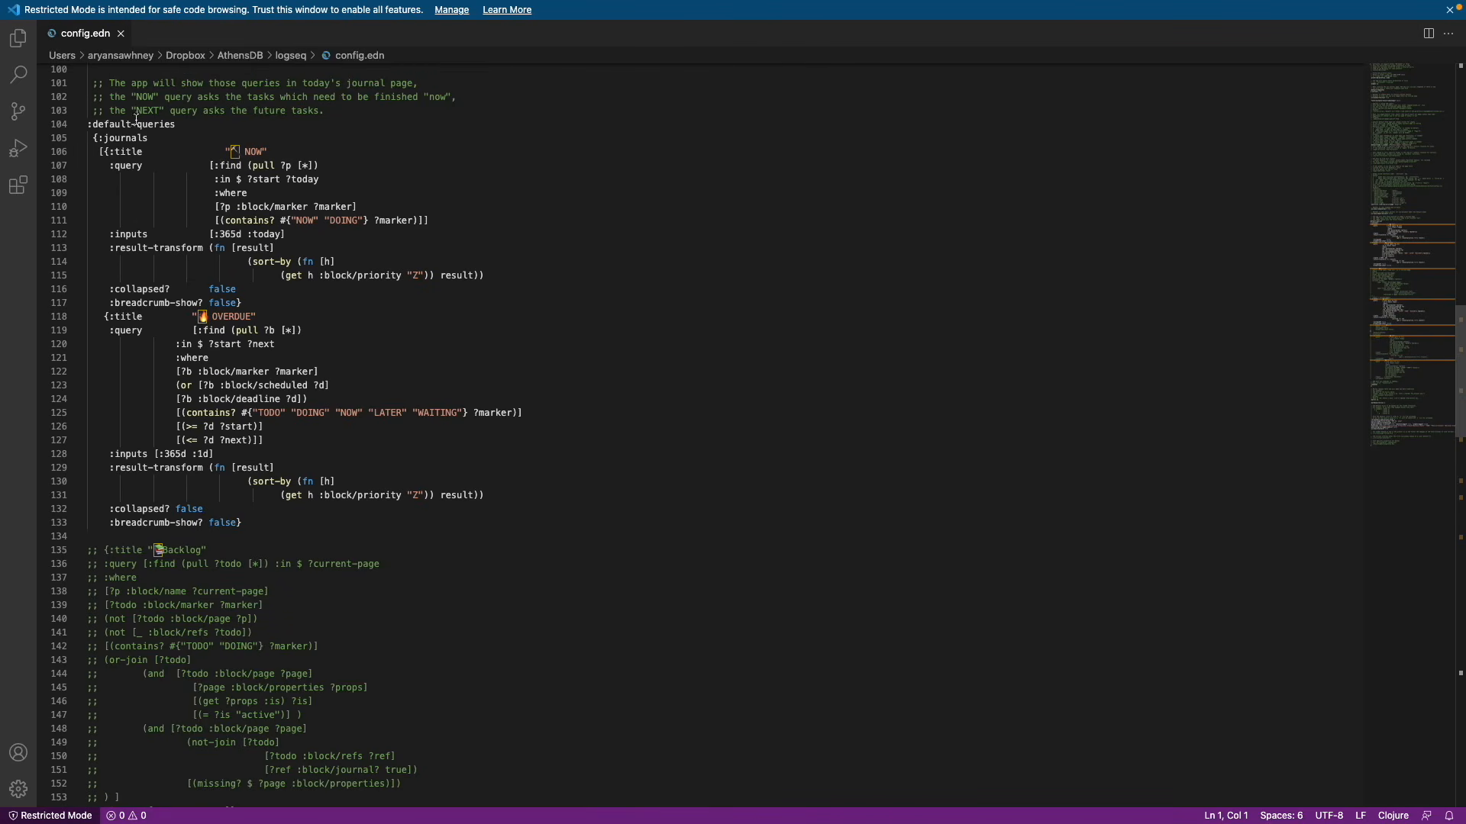
{"action": "left_click", "coordinate": [87, 123]}
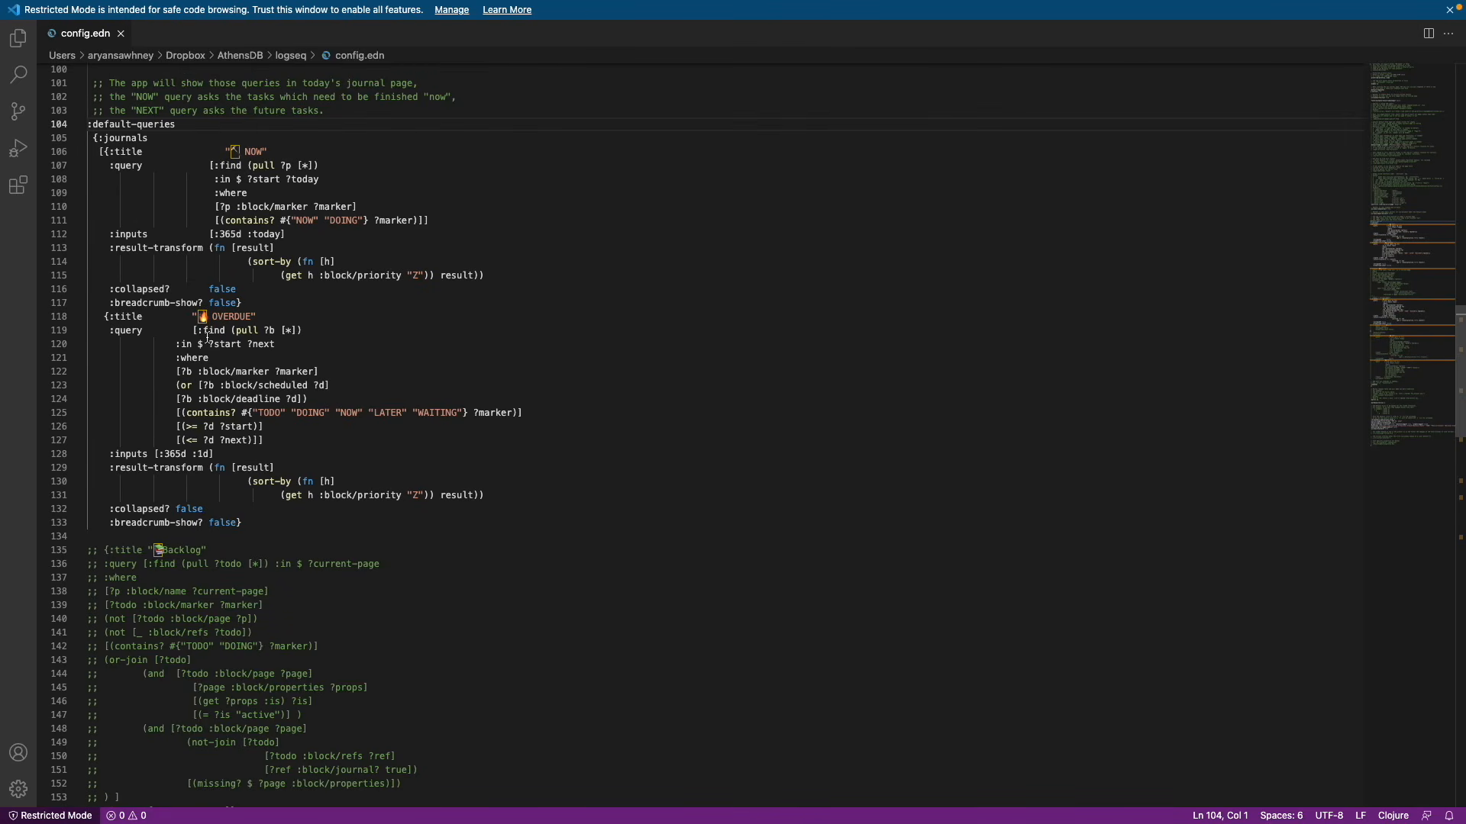
{"action": "left_click", "coordinate": [106, 316]}
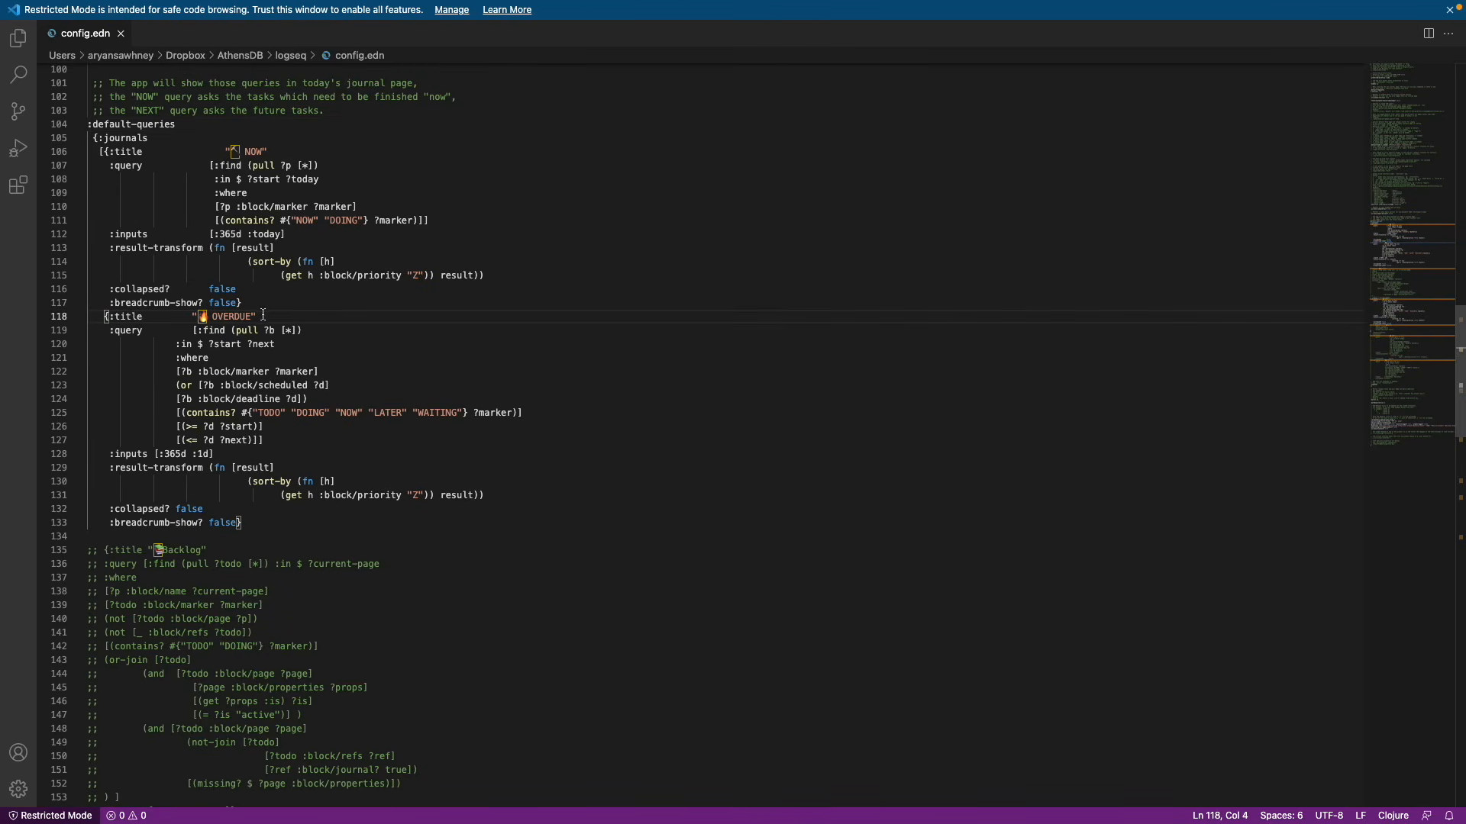
{"action": "left_click", "coordinate": [269, 522], "text": "shift"}
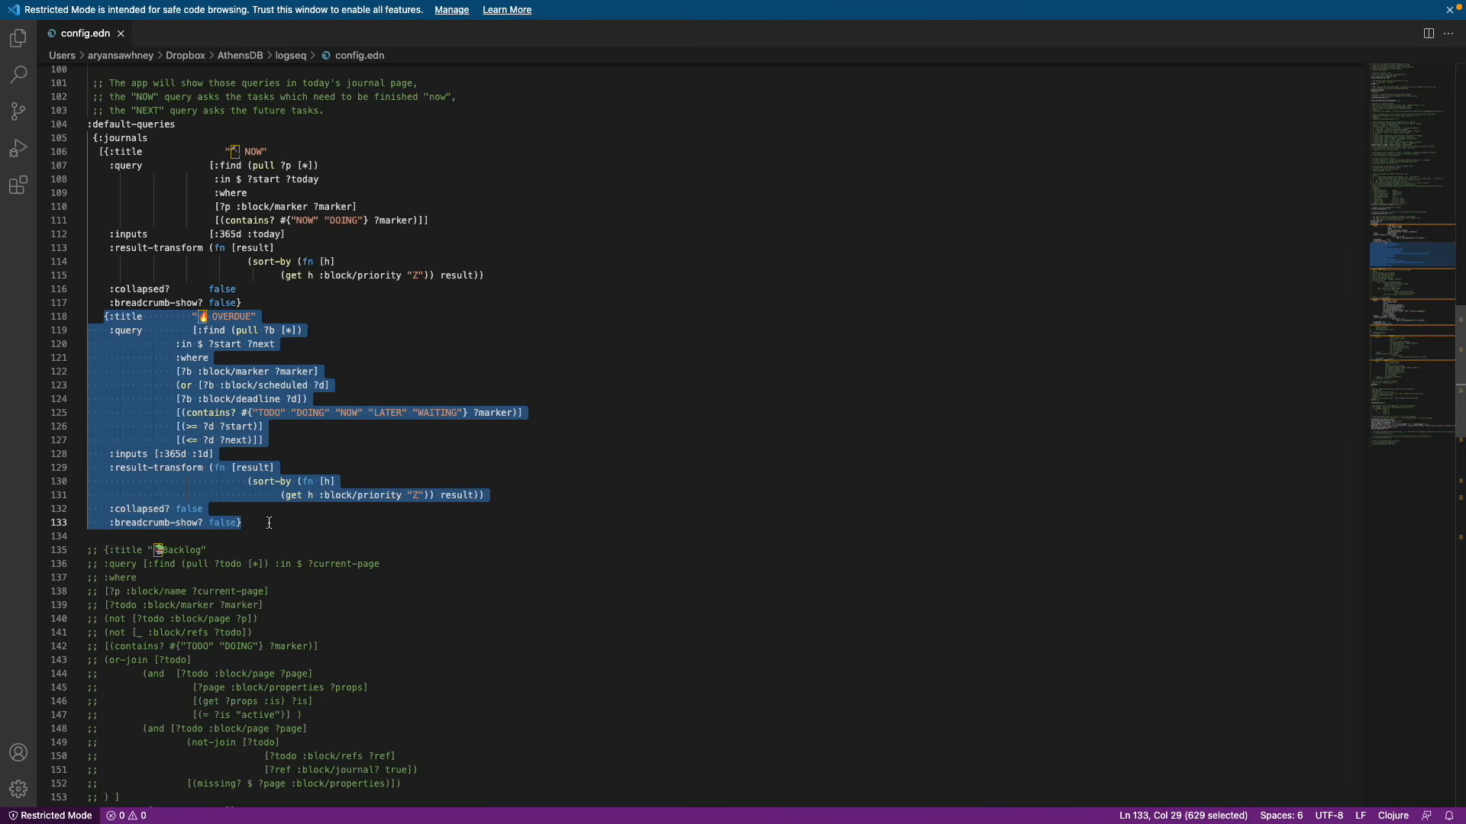
{"action": "scroll", "coordinate": [269, 523], "scroll_direction": "down", "scroll_amount": 12}
{"action": "scroll", "coordinate": [269, 523], "scroll_direction": "up", "scroll_amount": 9}
{"action": "scroll", "coordinate": [268, 522], "scroll_direction": "up", "scroll_amount": 6}
Make the empty first block of the Dec 16th journal a TODO item with Ctrl+Enter
{"action": "key", "text": "ctrl+Right"}
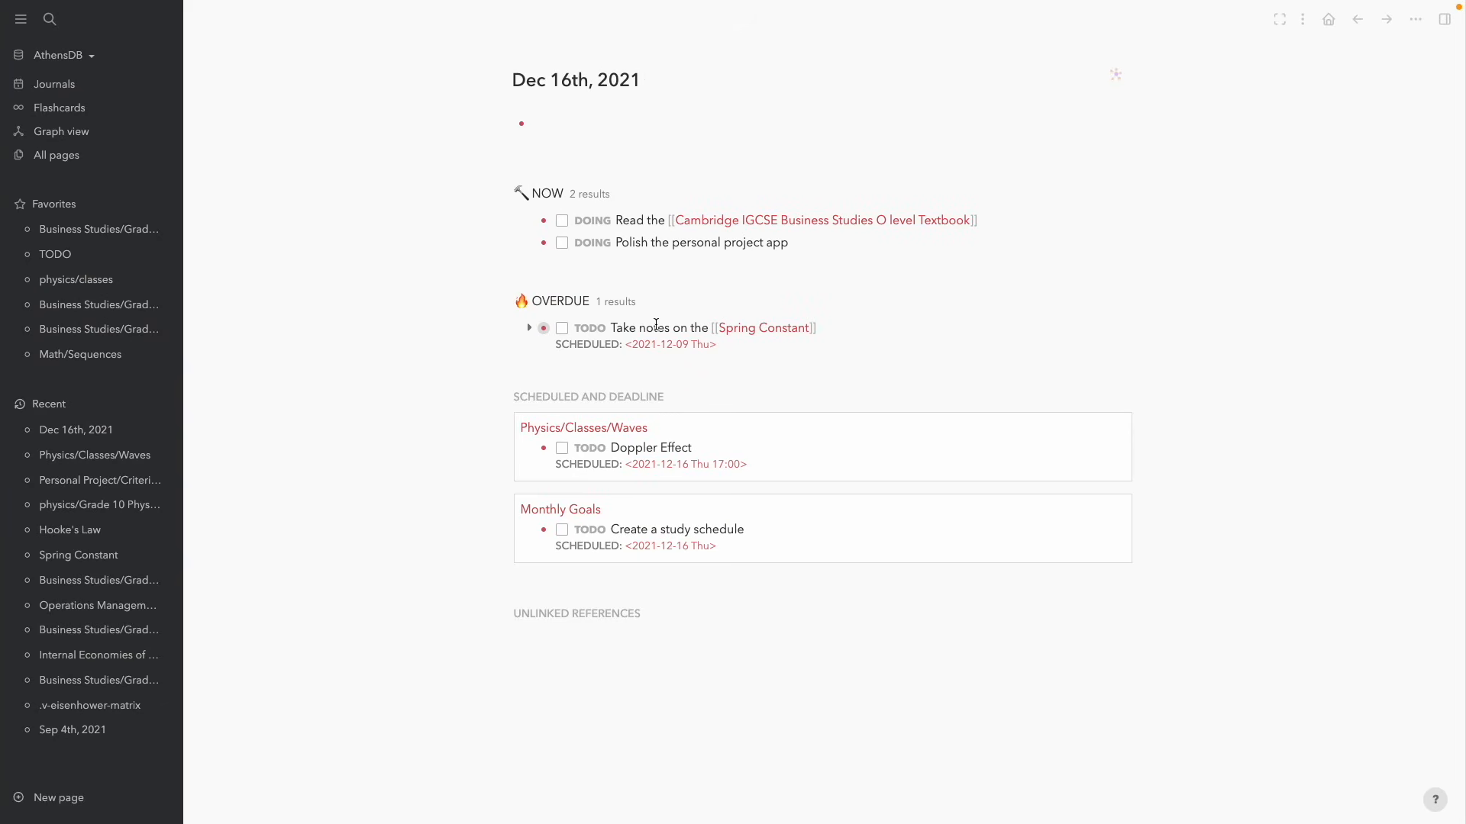
{"action": "left_click", "coordinate": [556, 120]}
{"action": "key", "text": "ctrl+Return"}
{"action": "scroll", "coordinate": [212, 479], "scroll_direction": "down", "scroll_amount": 10}
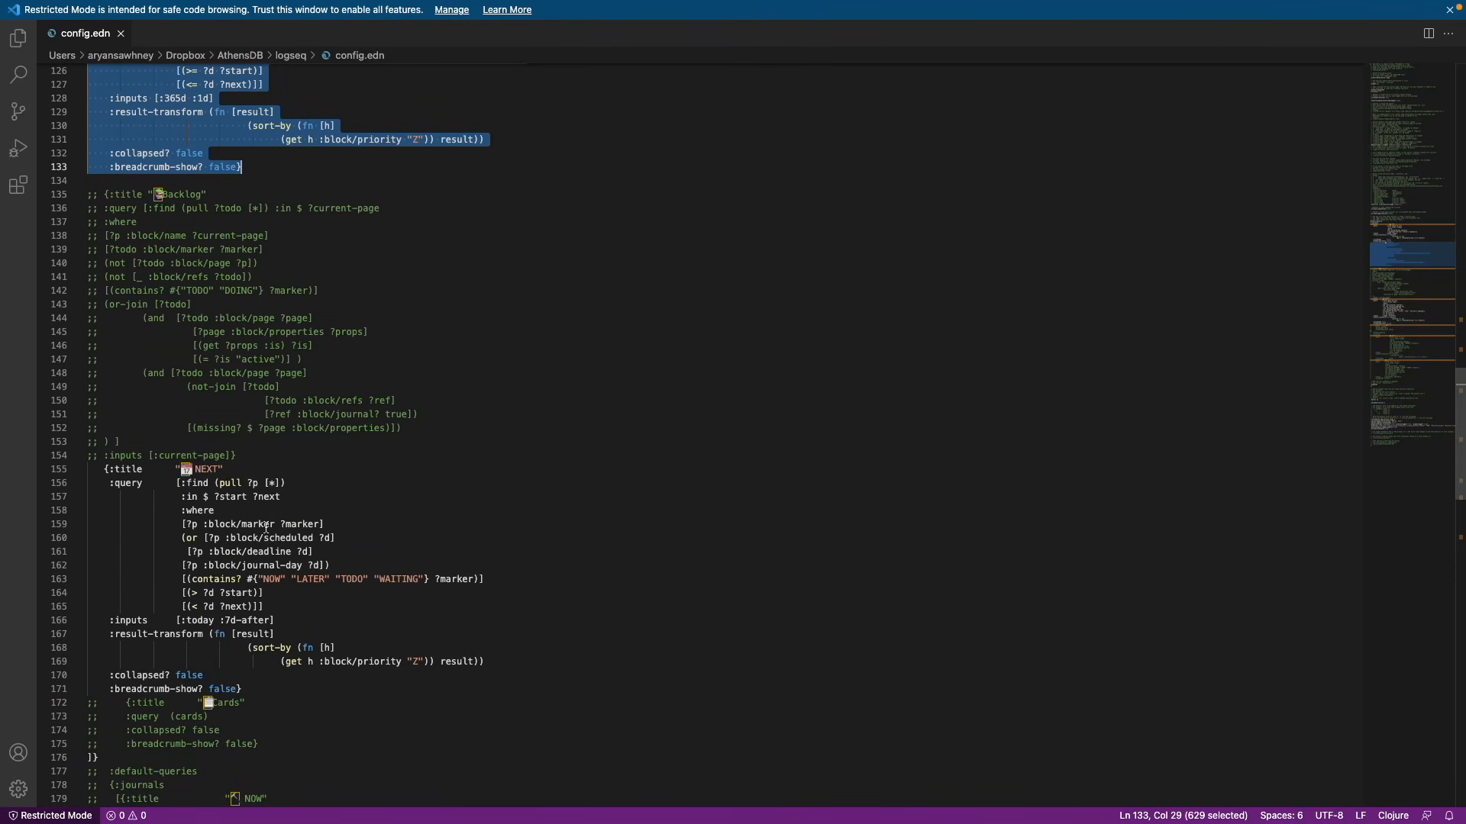
Review the OVERDUE and NEXT queries in config.edn, then return to the Logseq journal
{"action": "left_click", "coordinate": [308, 690]}
{"action": "scroll", "coordinate": [308, 693], "scroll_direction": "up", "scroll_amount": 4}
{"action": "scroll", "coordinate": [308, 693], "scroll_direction": "down", "scroll_amount": 13}
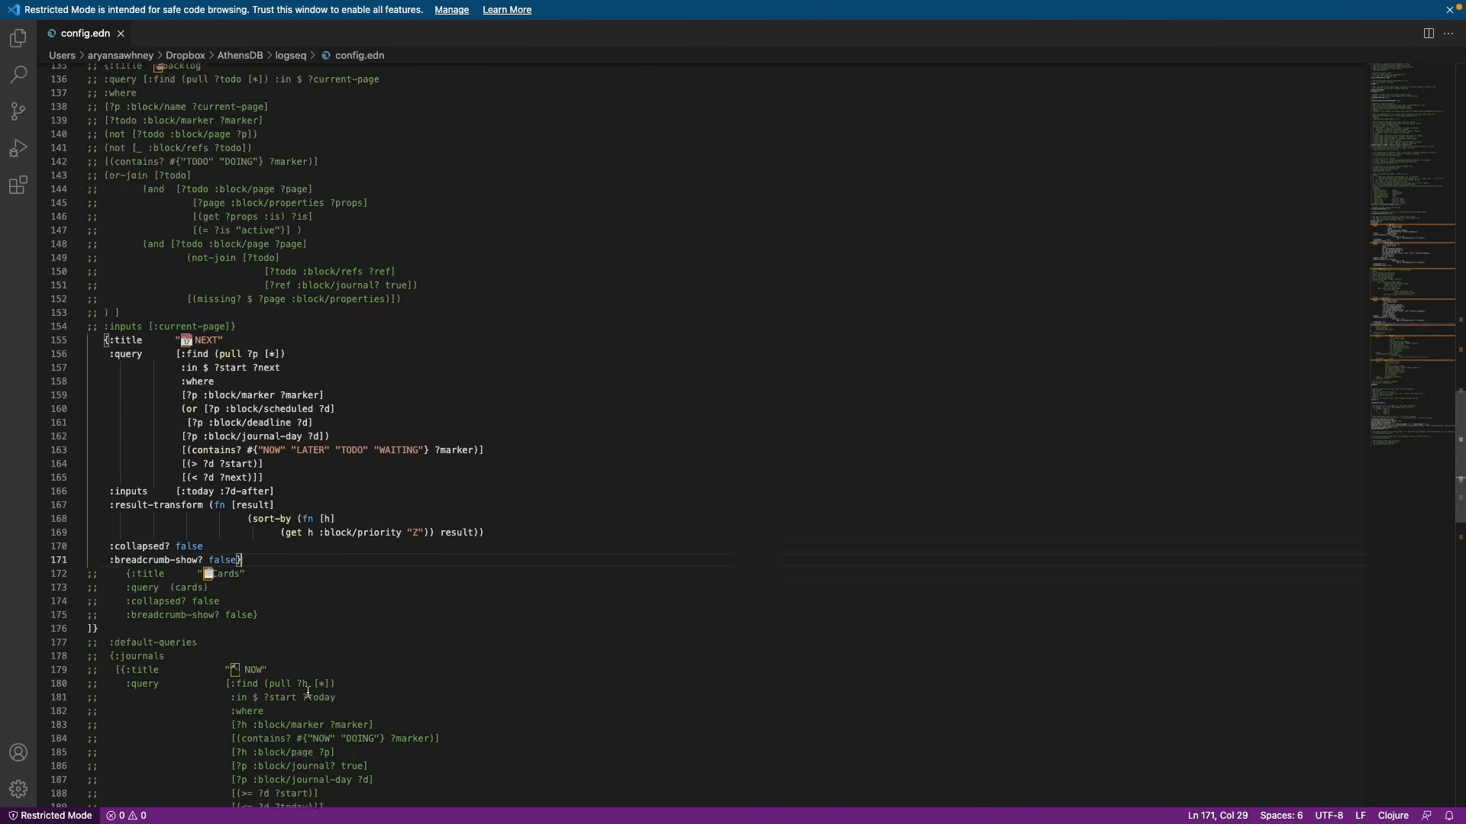
{"action": "scroll", "coordinate": [263, 304], "scroll_direction": "up", "scroll_amount": 17}
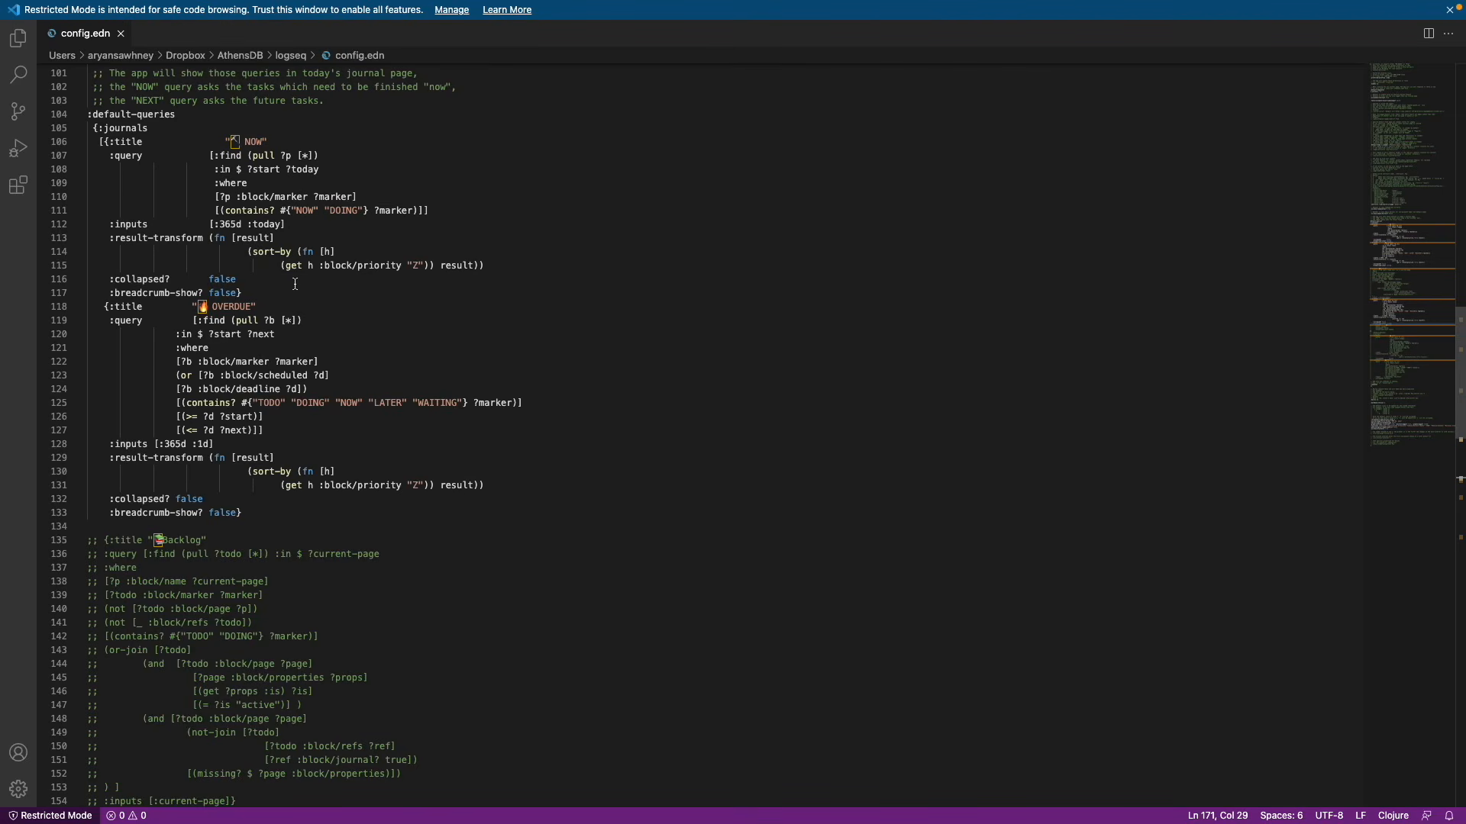
{"action": "left_click", "coordinate": [103, 303]}
{"action": "scroll", "coordinate": [192, 393], "scroll_direction": "down", "scroll_amount": 14}
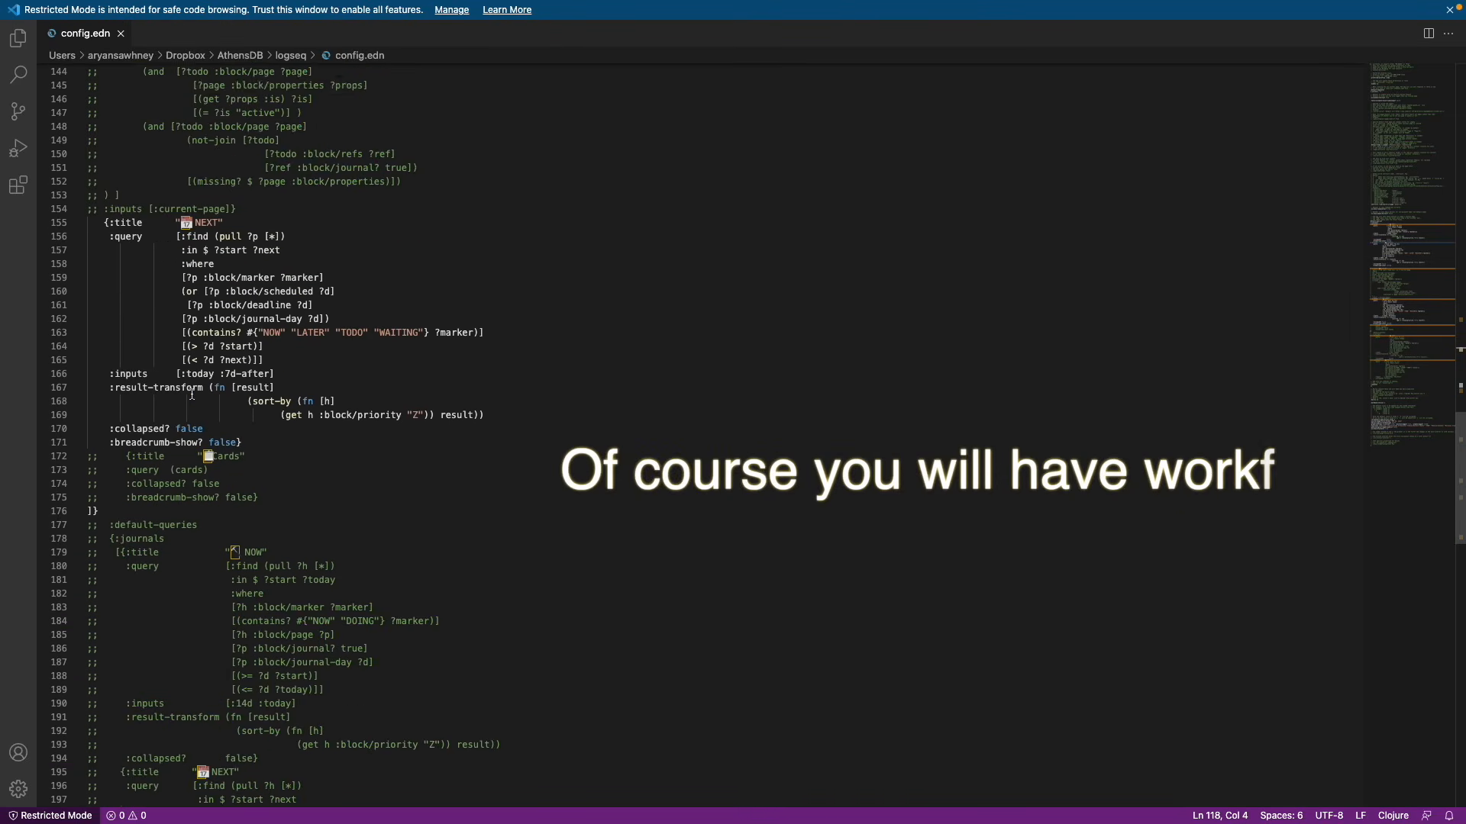
{"action": "scroll", "coordinate": [192, 393], "scroll_direction": "down", "scroll_amount": 1}
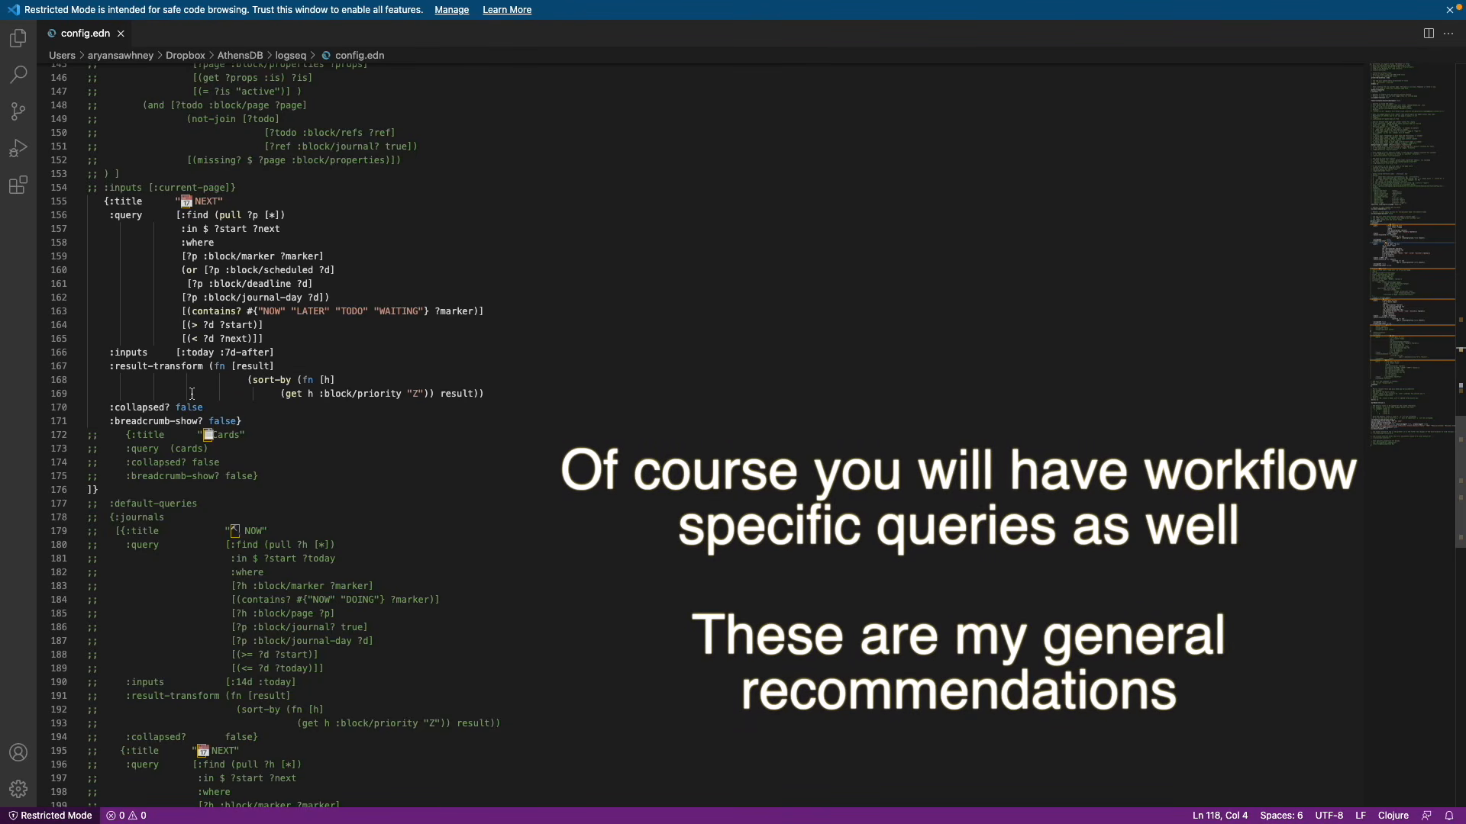
{"action": "key", "text": "ctrl+Right"}
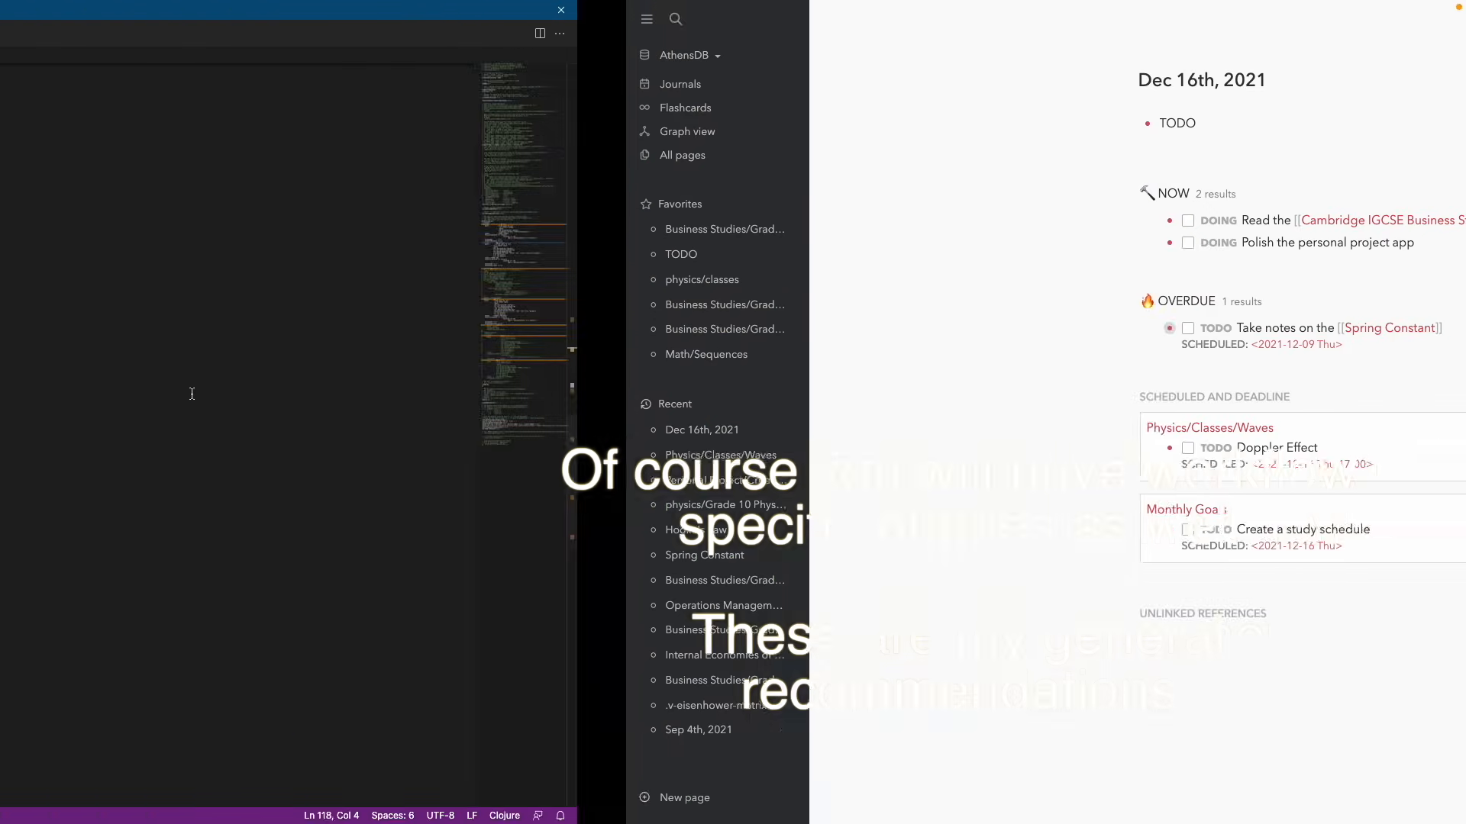
Add the TODO 'This is an example query' scheduled for December 18, 2021
{"action": "type", "text": "This is"}
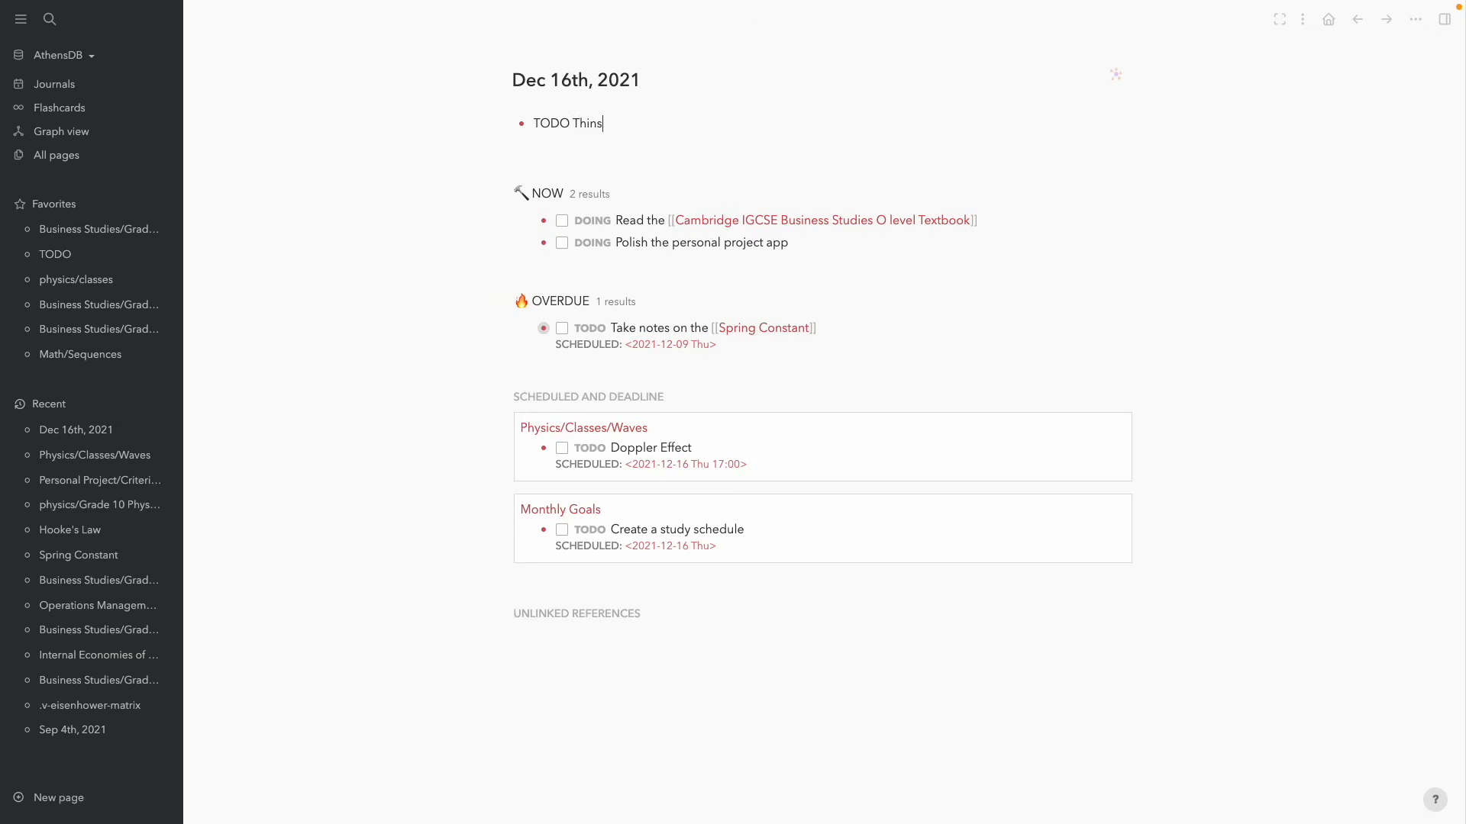
{"action": "key", "text": "alt+BackSpace"}
{"action": "key", "text": "alt+BackSpace"}
{"action": "type", "text": "This is an example query /sch"}
{"action": "key", "text": "Return"}
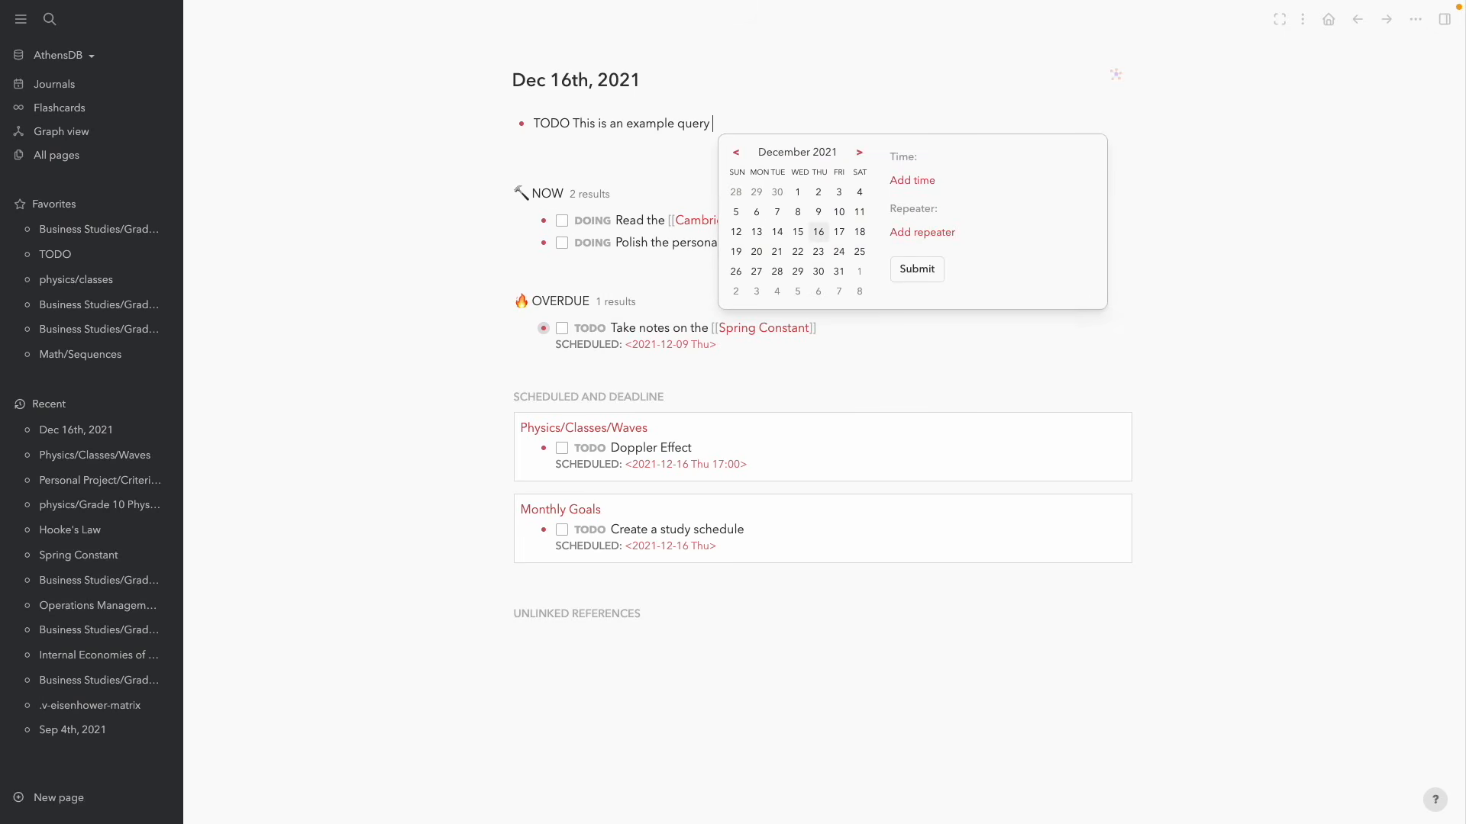
{"action": "left_click", "coordinate": [860, 231]}
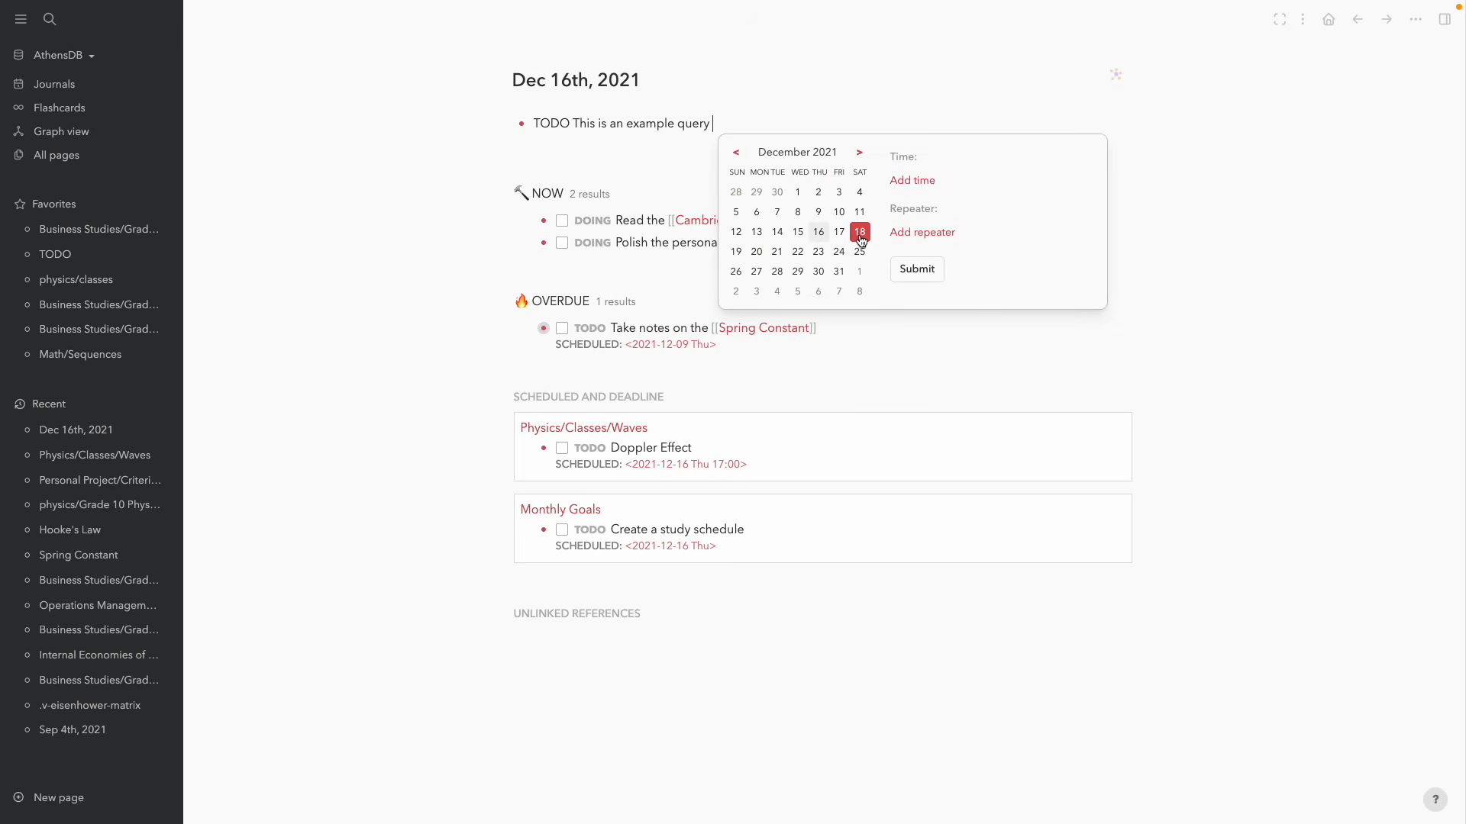
{"action": "left_click", "coordinate": [914, 269]}
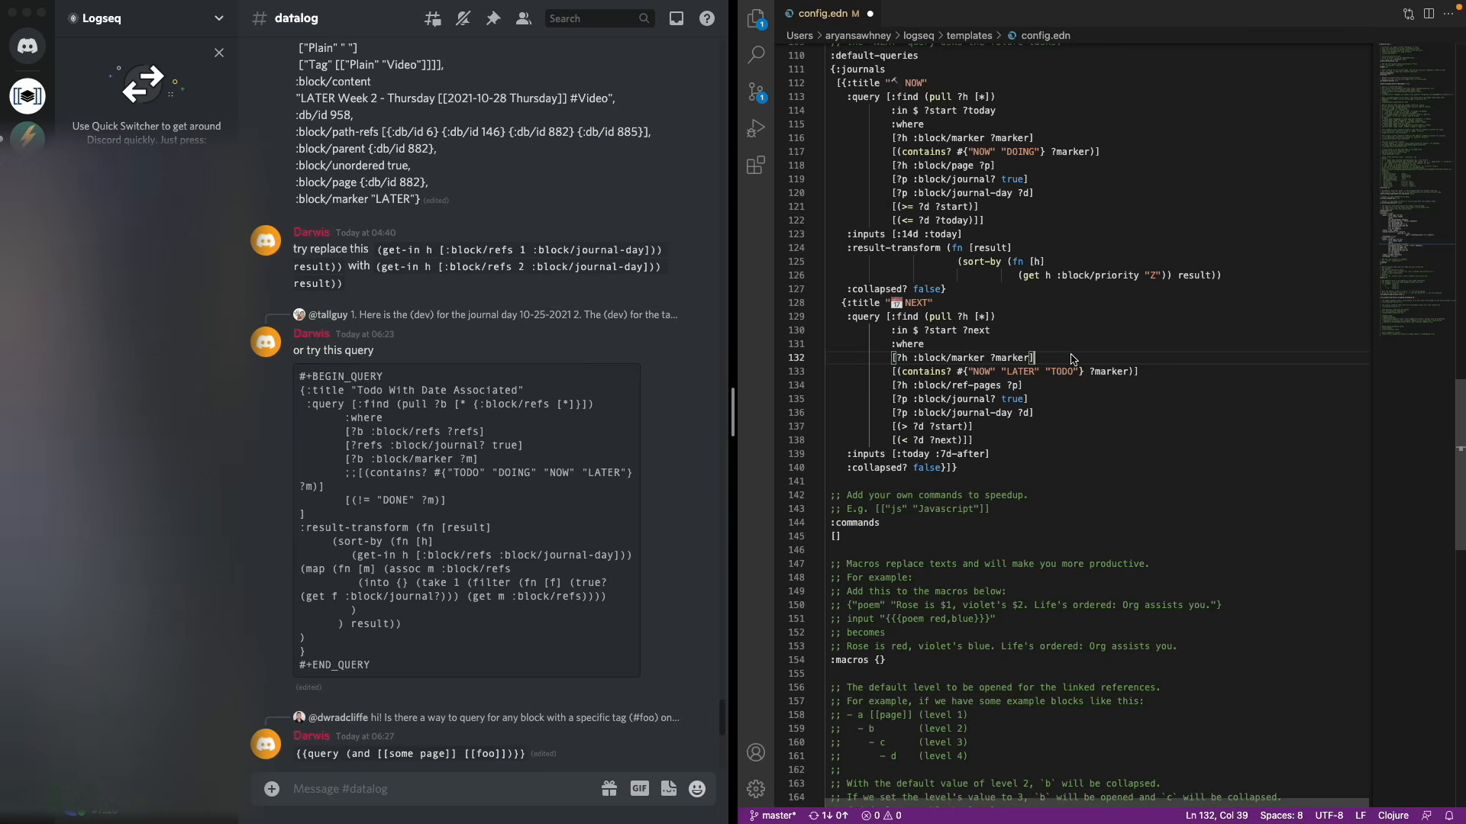
Move the closing :journals brackets after the NEXT query onto their own line
{"action": "key", "text": "Down"}
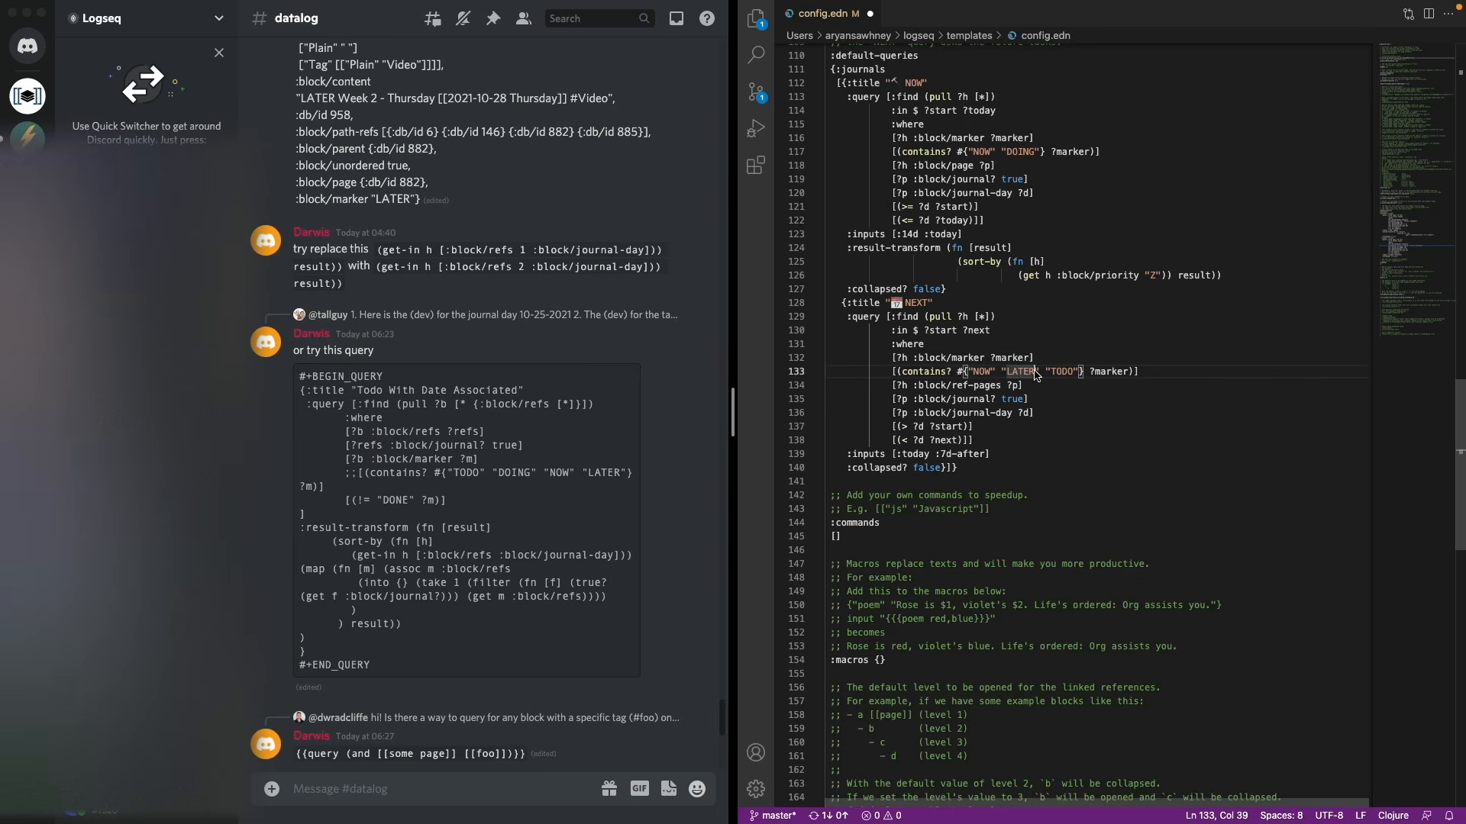
{"action": "scroll", "coordinate": [922, 293], "scroll_direction": "up", "scroll_amount": 6}
{"action": "left_click", "coordinate": [833, 305]}
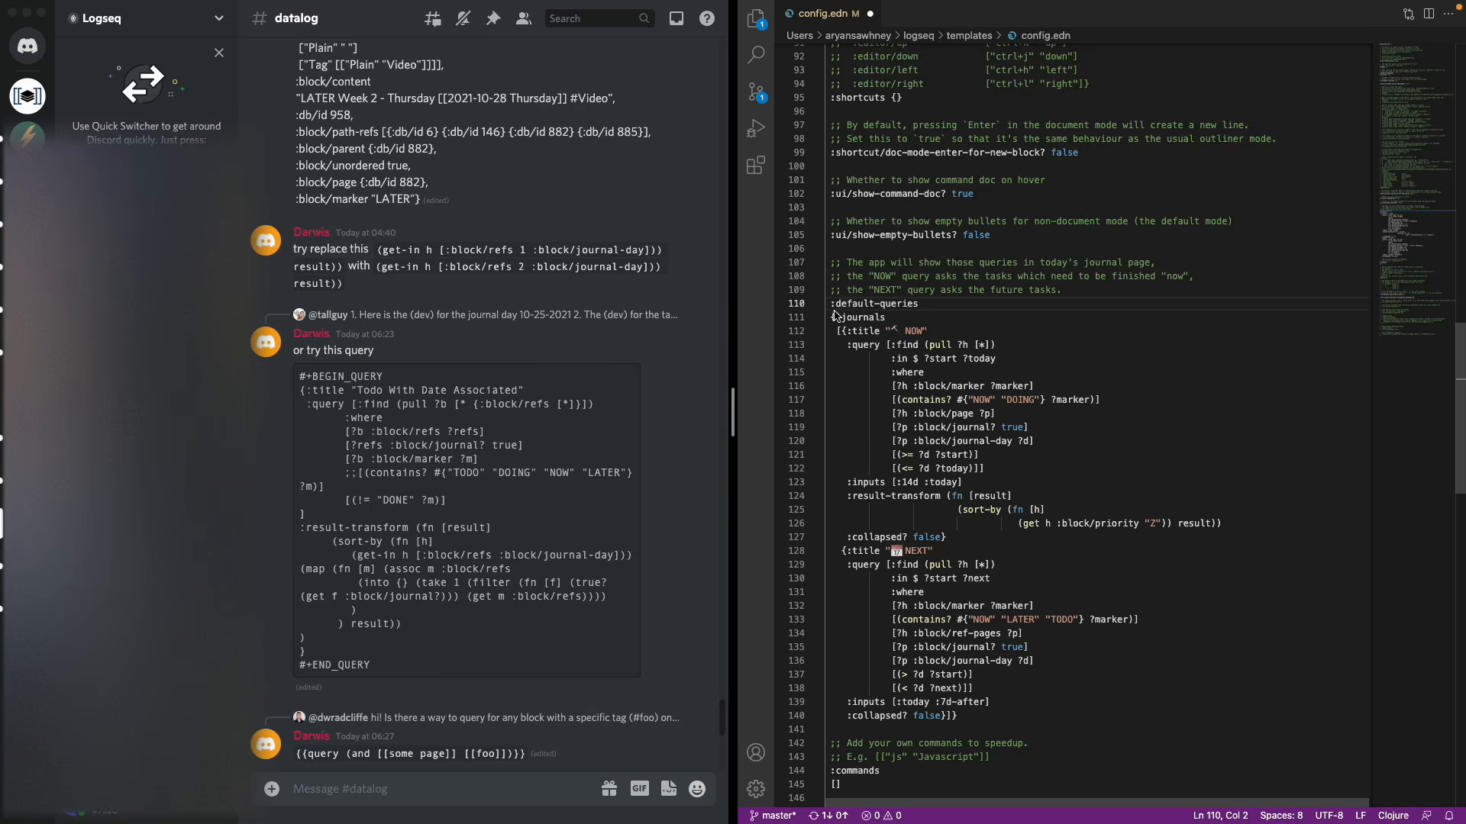
{"action": "scroll", "coordinate": [828, 283], "scroll_direction": "down", "scroll_amount": 3}
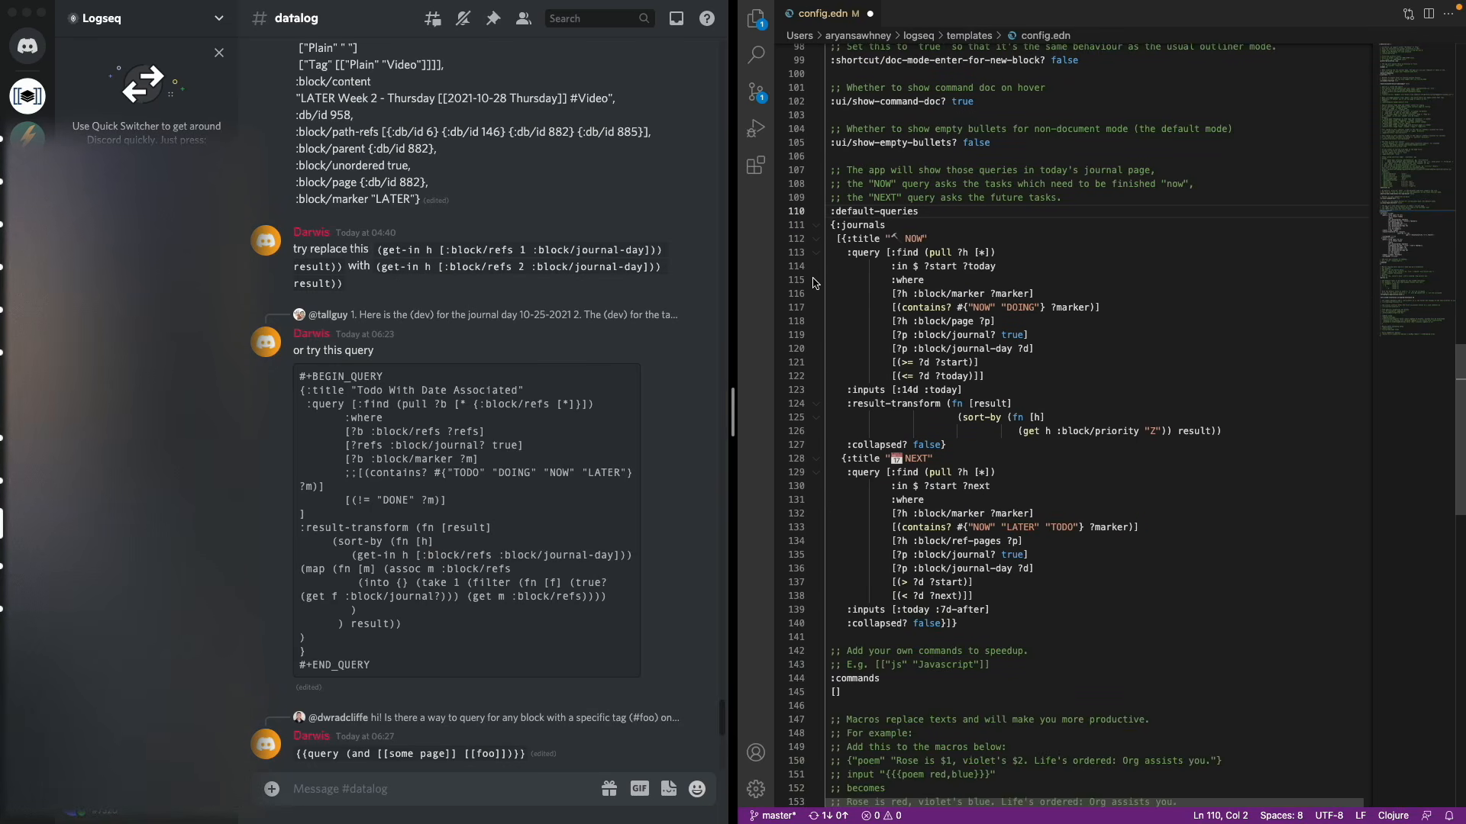
{"action": "scroll", "coordinate": [856, 206], "scroll_direction": "down", "scroll_amount": 1}
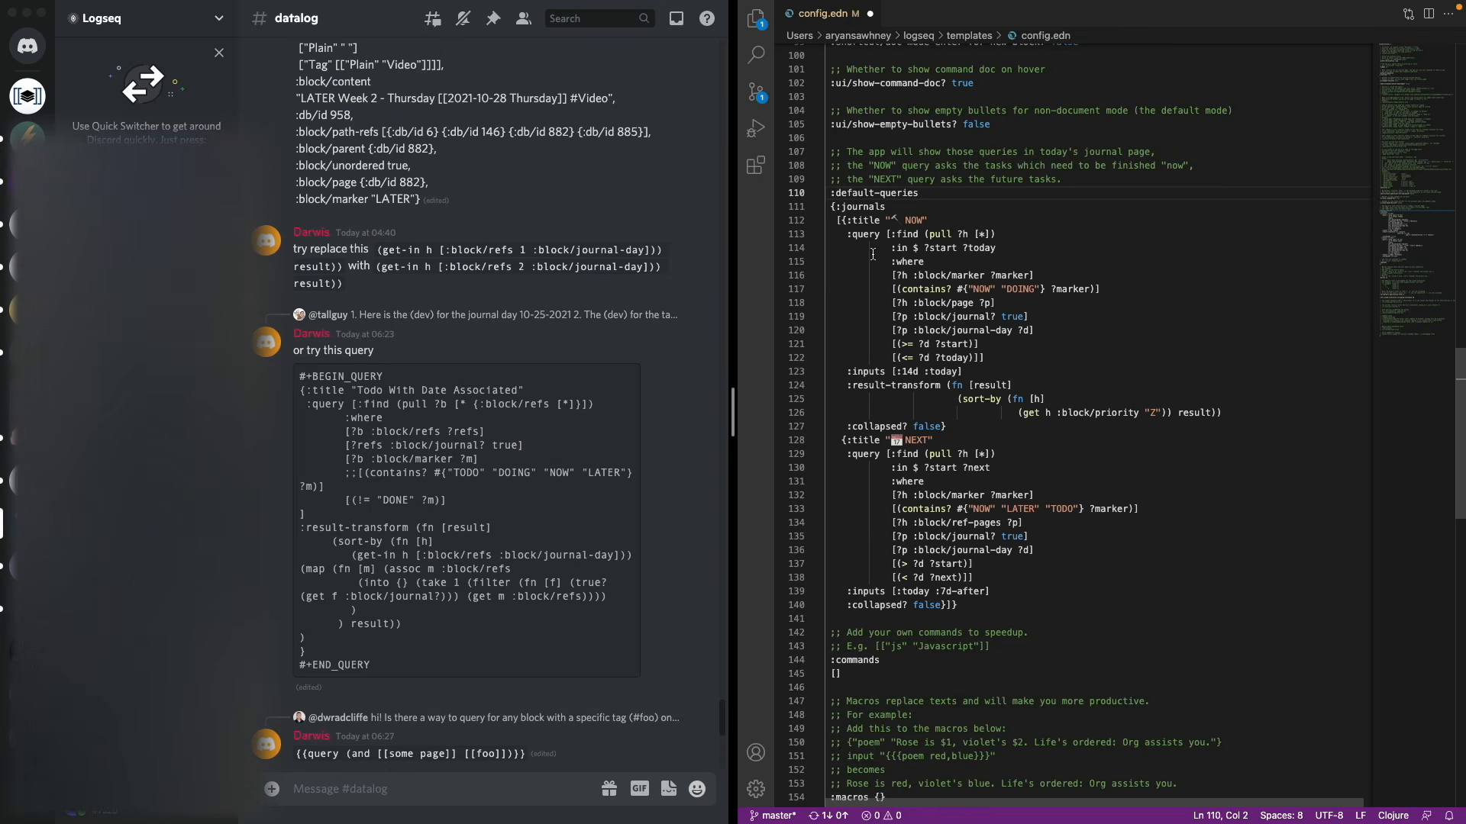
{"action": "left_click", "coordinate": [979, 607]}
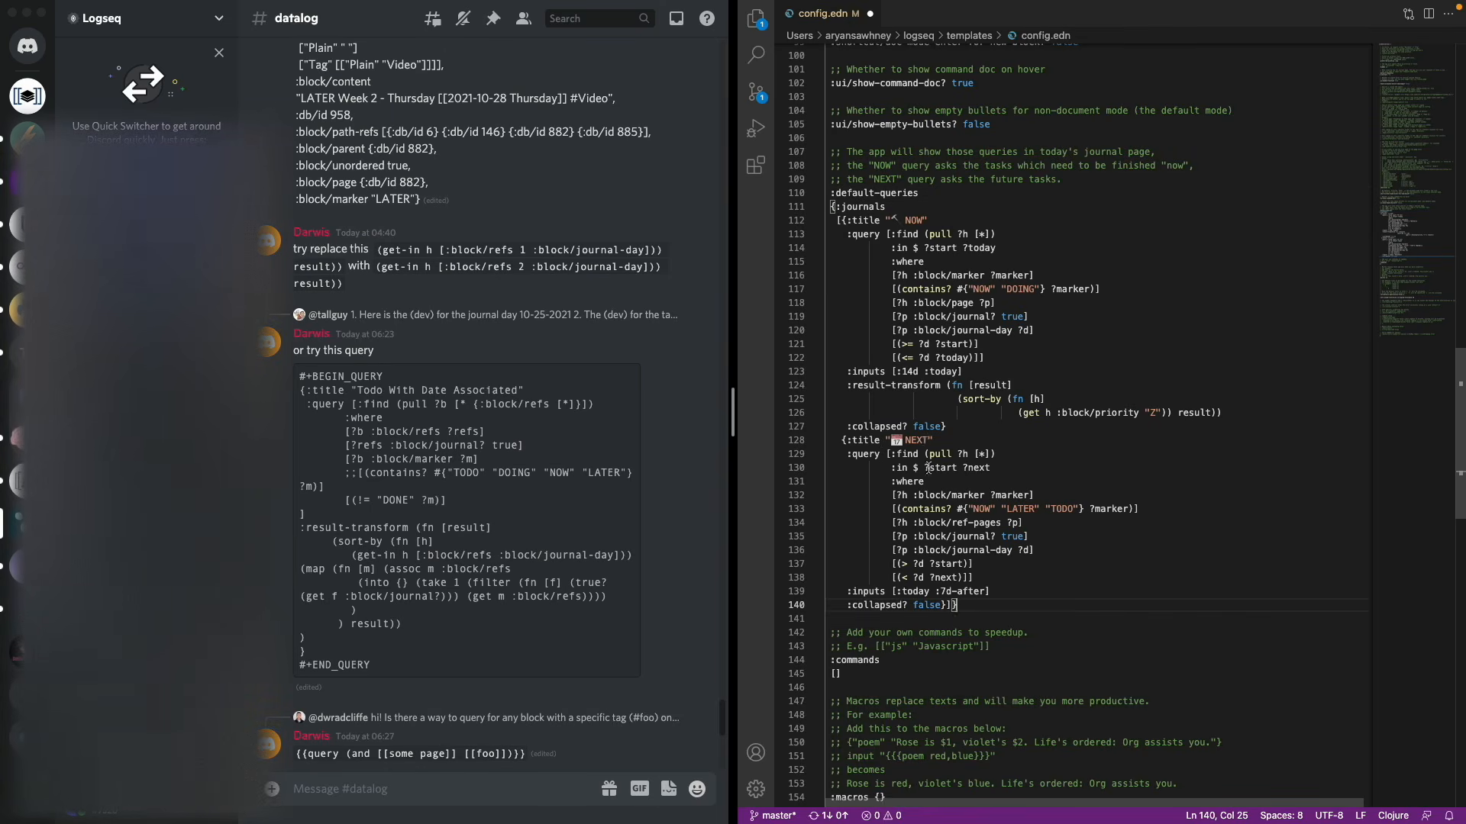
{"action": "key", "text": "Left"}
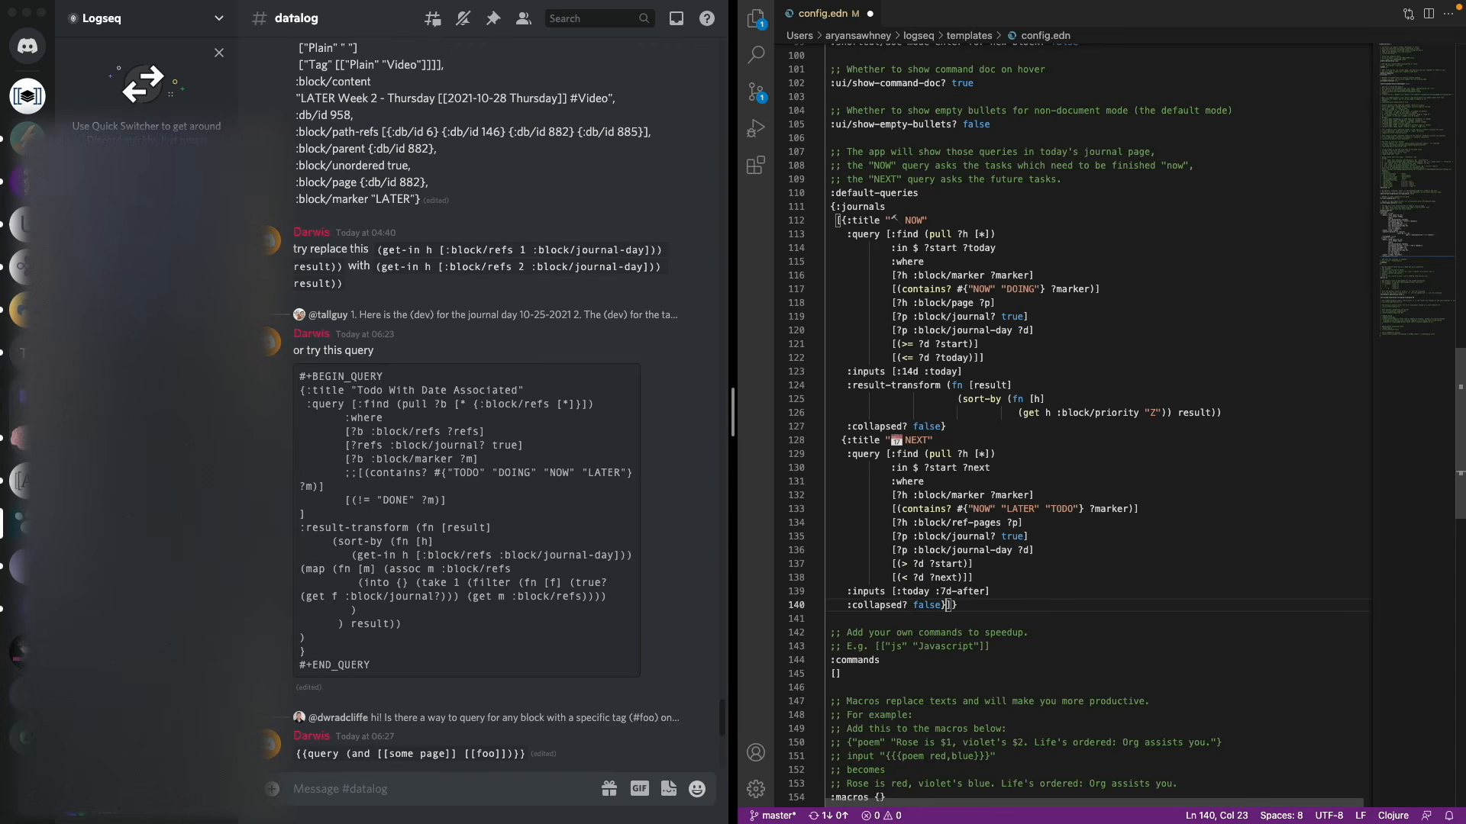
{"action": "key", "text": "Left"}
{"action": "key", "text": "Return"}
{"action": "key", "text": "Return"}
{"action": "key", "text": "shift+End"}
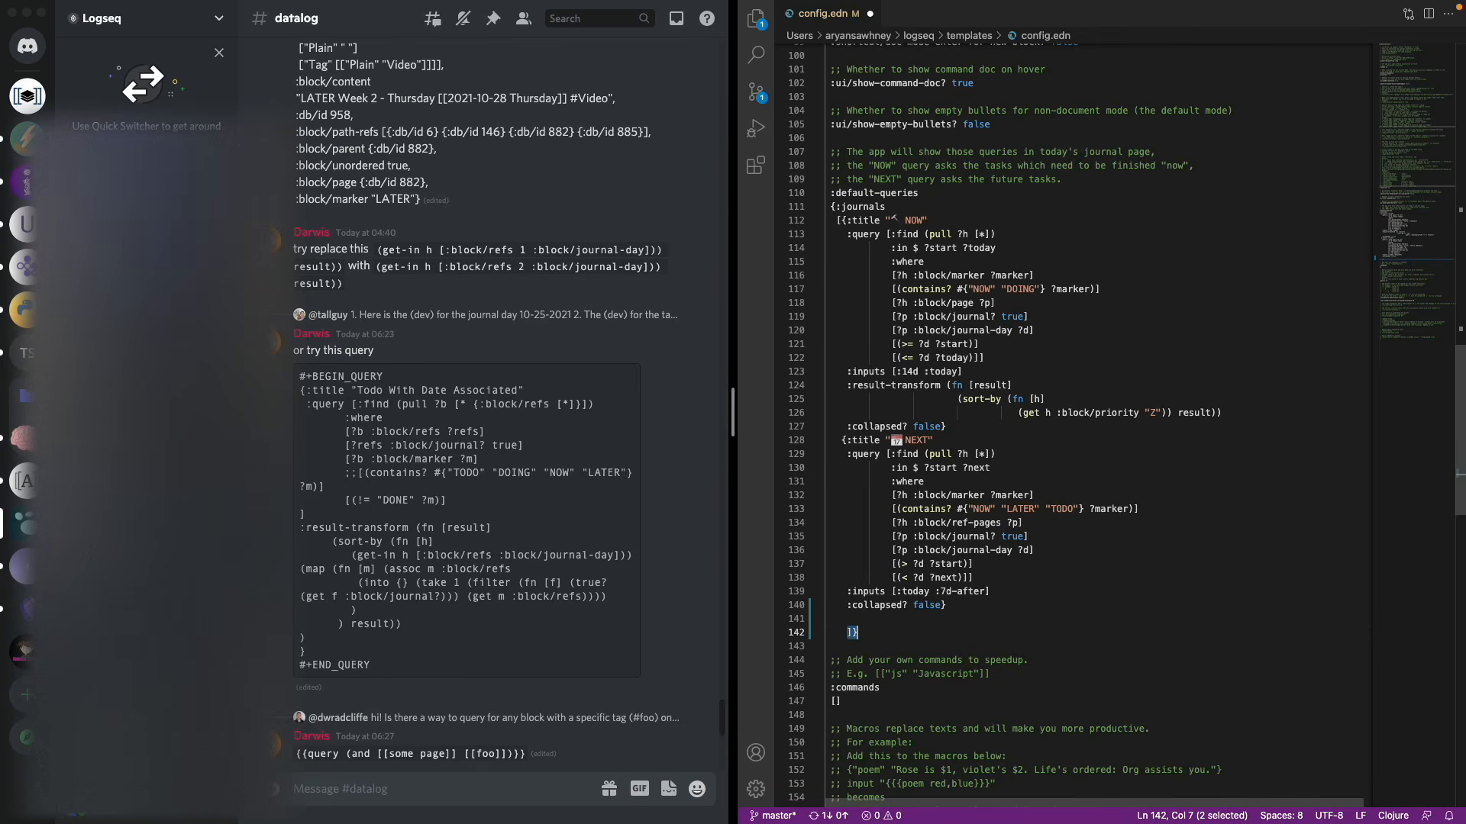
Add an indented blank line before the closing brackets, matching the :journals indentation
{"action": "left_click", "coordinate": [853, 224]}
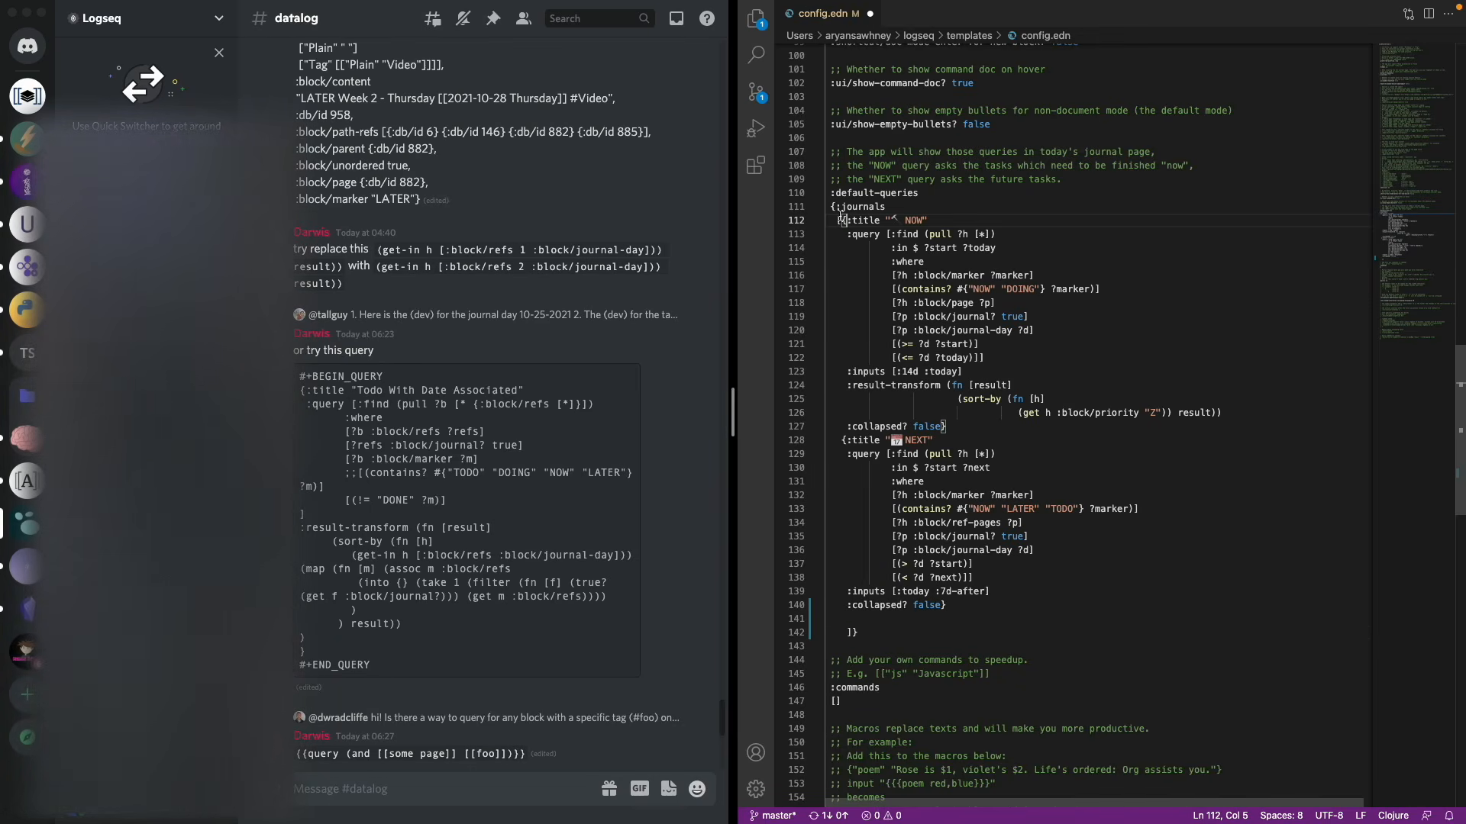
{"action": "left_click_drag", "start_coordinate": [840, 210], "coordinate": [841, 222]}
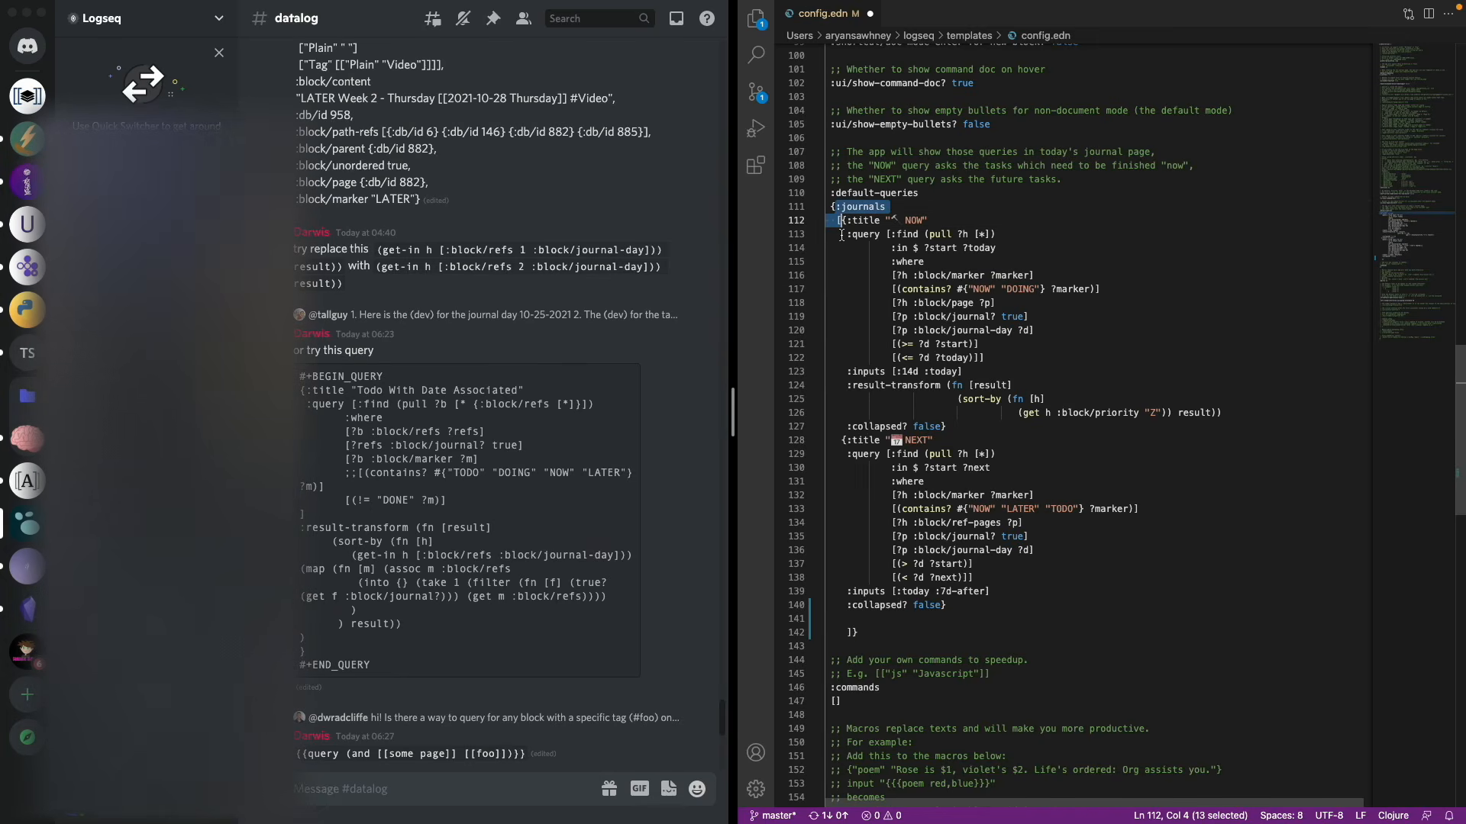
{"action": "left_click", "coordinate": [905, 619]}
{"action": "key", "text": "Return"}
{"action": "key", "text": "Up"}
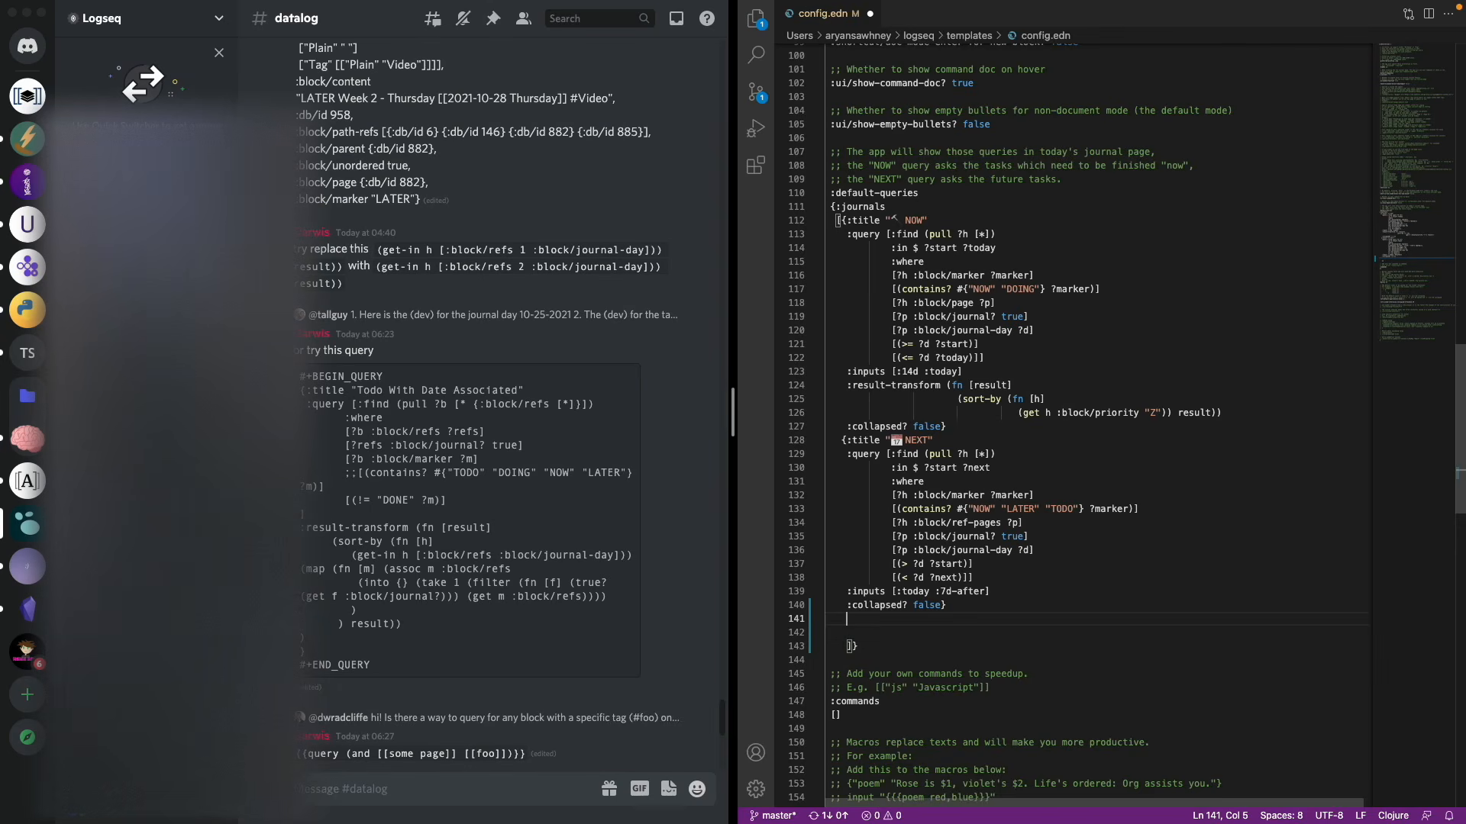
{"action": "left_click", "coordinate": [359, 632]}
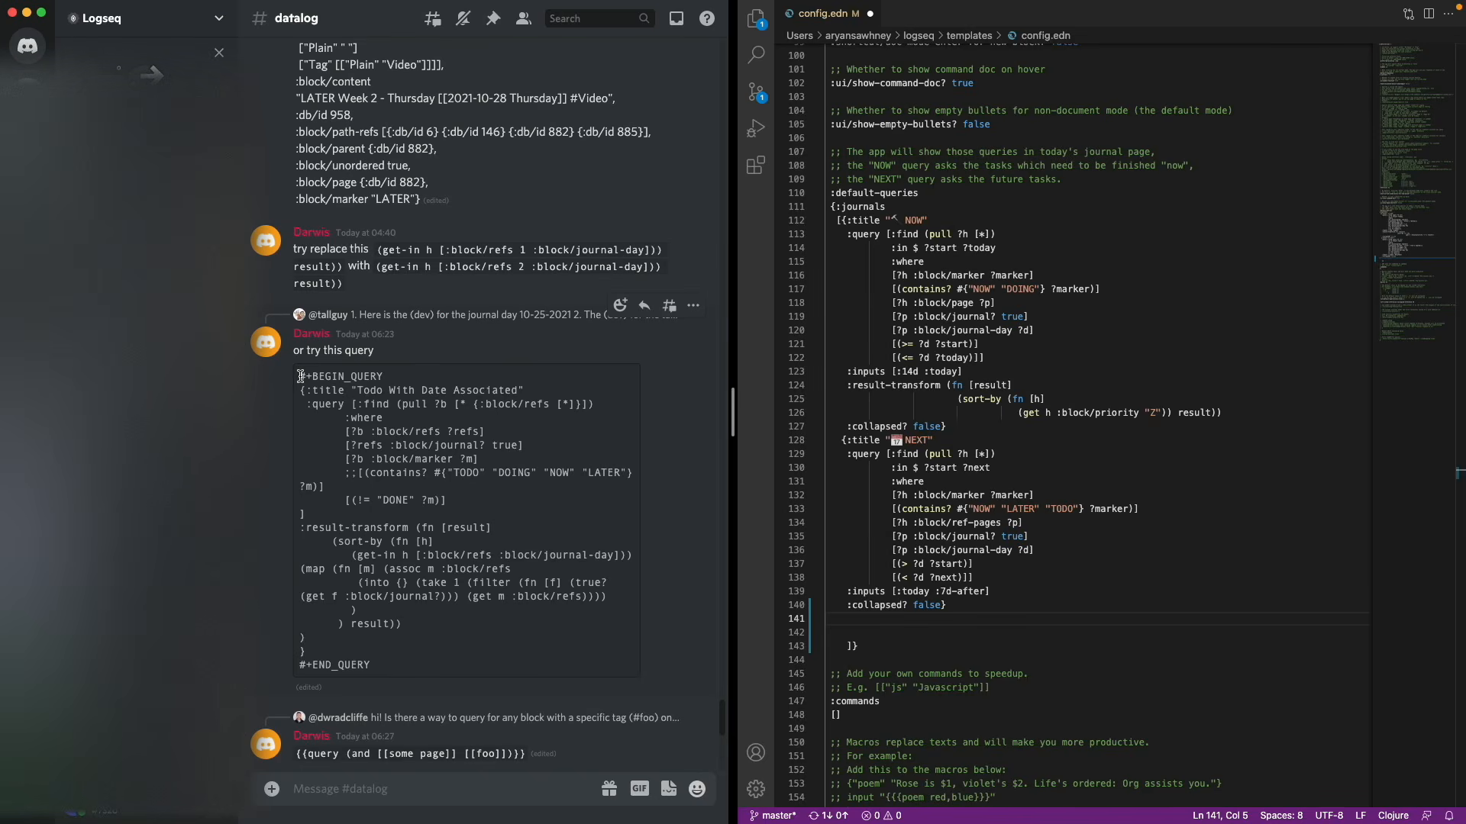
{"action": "left_click_drag", "start_coordinate": [300, 377], "coordinate": [386, 377]}
Paste Discord's 'Todo With Date Associated' query into config.edn's journal default queries
{"action": "left_click", "coordinate": [424, 658]}
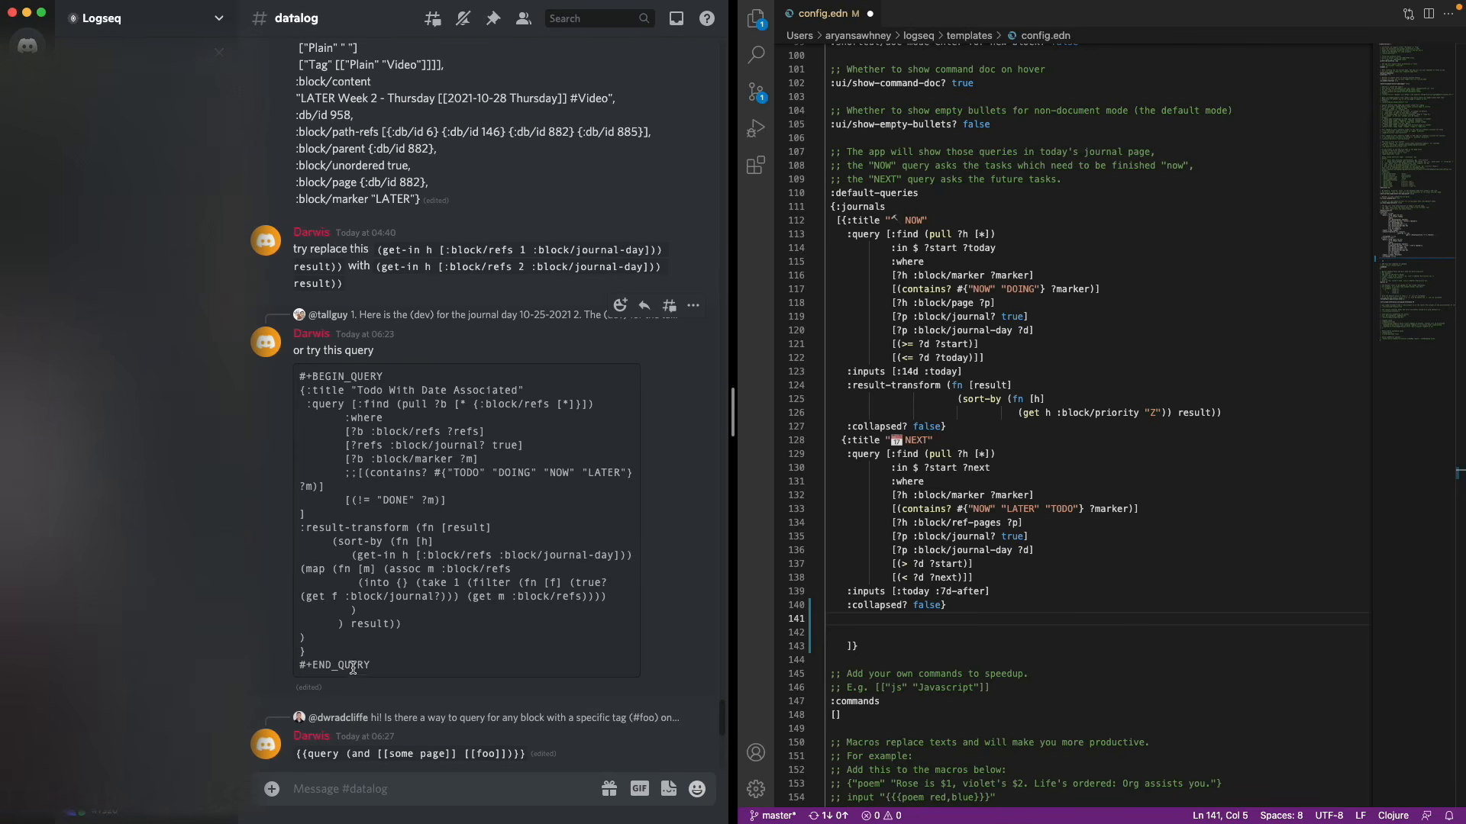
{"action": "left_click_drag", "start_coordinate": [309, 651], "coordinate": [296, 397]}
{"action": "key", "text": "super+c"}
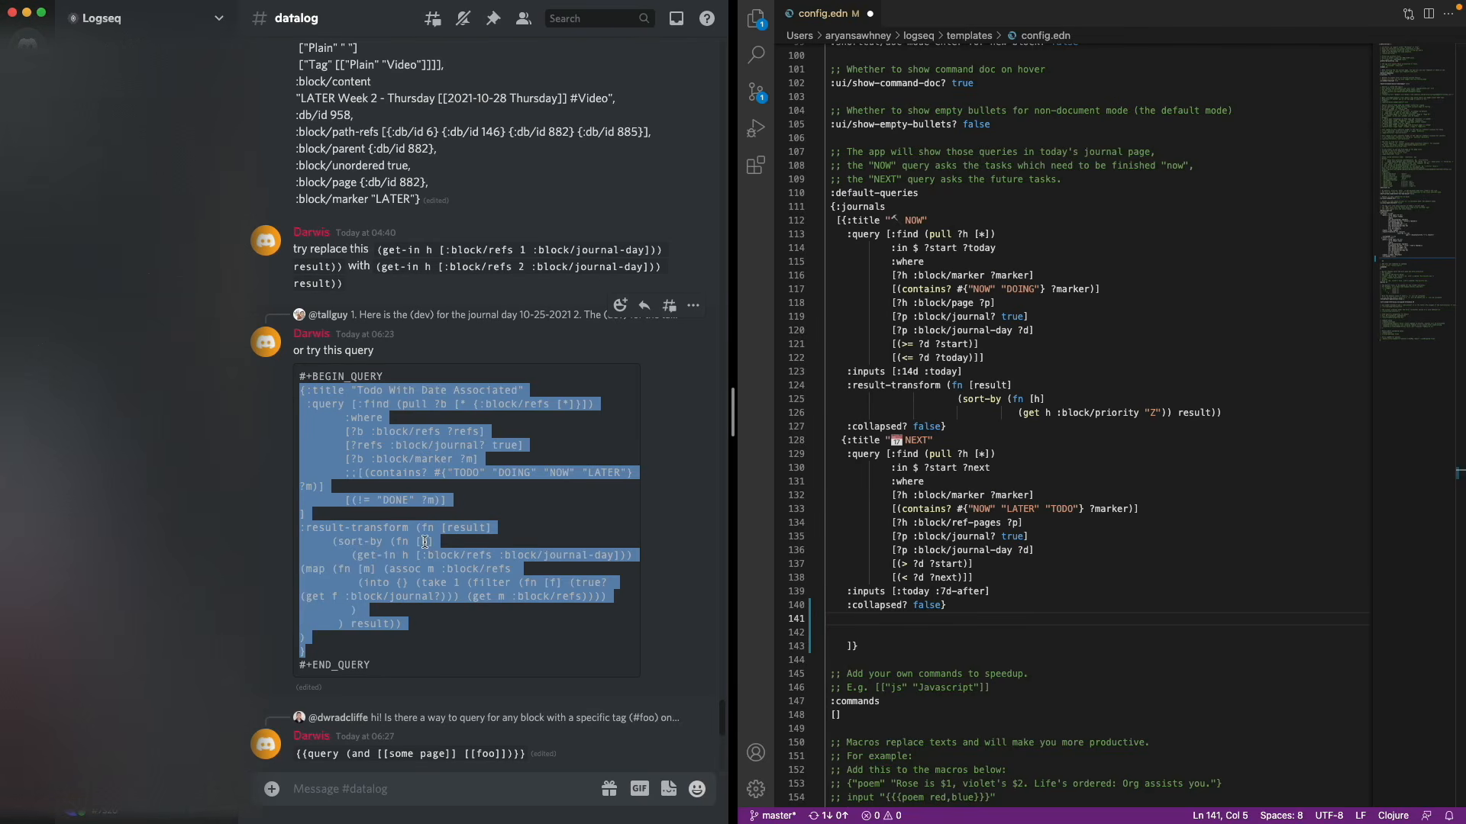
{"action": "left_click", "coordinate": [977, 633]}
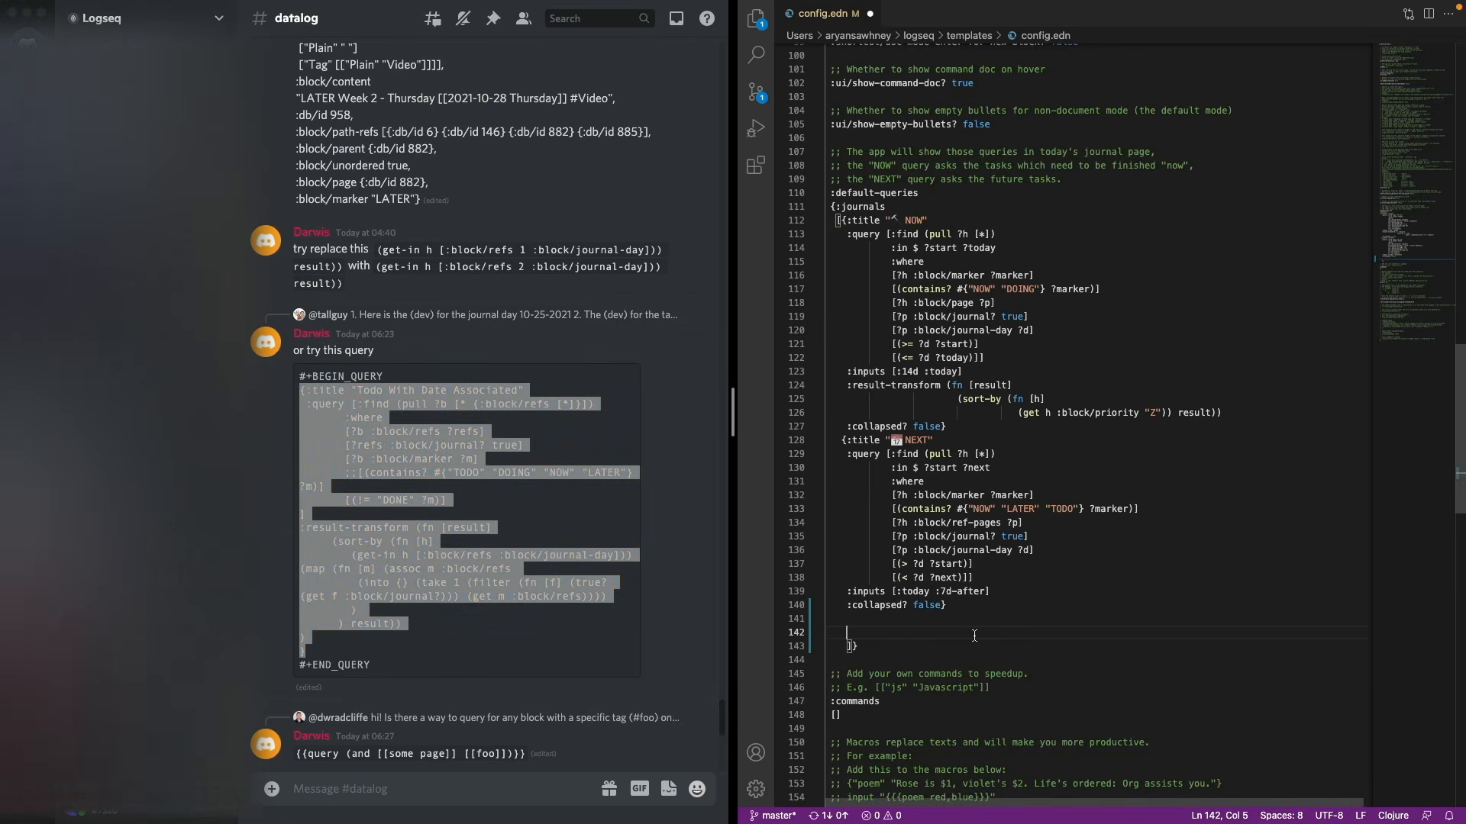
{"action": "key", "text": "super+v"}
{"action": "scroll", "coordinate": [975, 636], "scroll_direction": "down", "scroll_amount": 6}
{"action": "key", "text": "Return"}
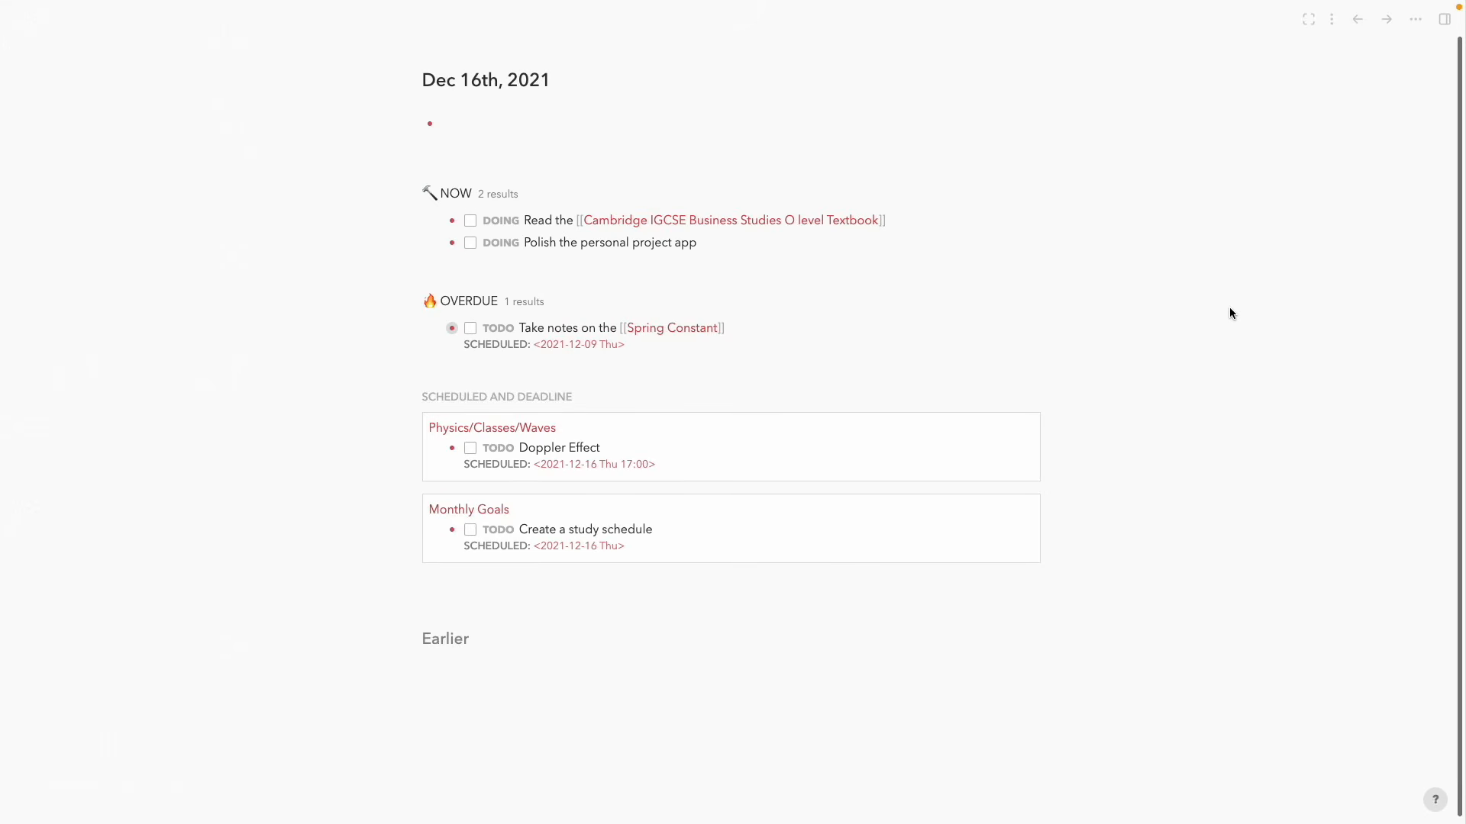
Create a new page named prototype from the search box
{"action": "key", "text": "super+k"}
{"action": "type", "text": "ptotoy"}
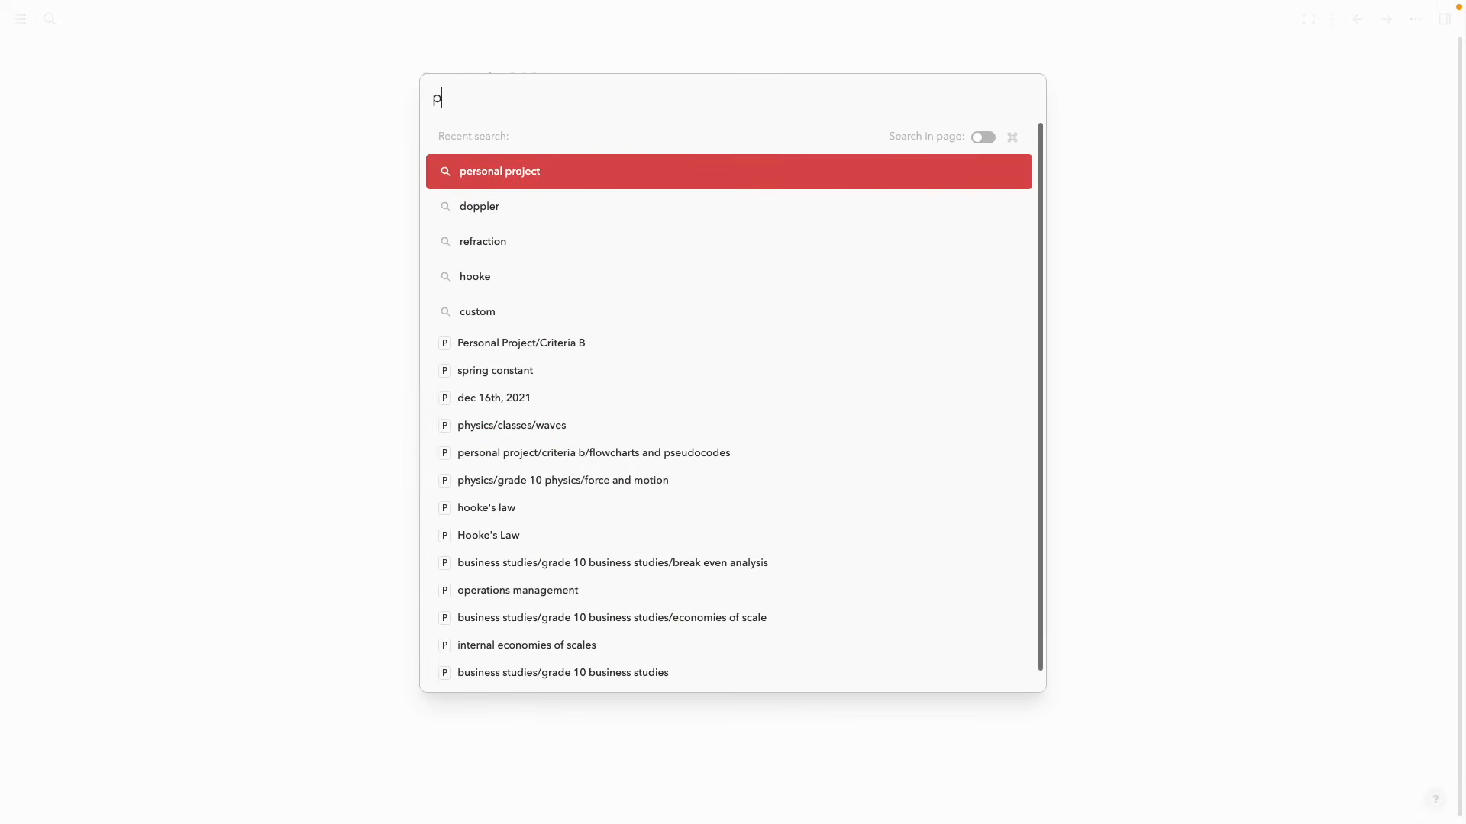
{"action": "key", "text": "BackSpace"}
{"action": "key", "text": "BackSpace"}
{"action": "key", "text": "BackSpace"}
{"action": "key", "text": "BackSpace"}
{"action": "key", "text": "BackSpace"}
{"action": "key", "text": "BackSpace"}
{"action": "type", "text": "prpoto"}
{"action": "key", "text": "BackSpace"}
{"action": "key", "text": "BackSpace"}
{"action": "key", "text": "BackSpace"}
{"action": "key", "text": "BackSpace"}
{"action": "type", "text": "ototype"}
{"action": "key", "text": "Return"}
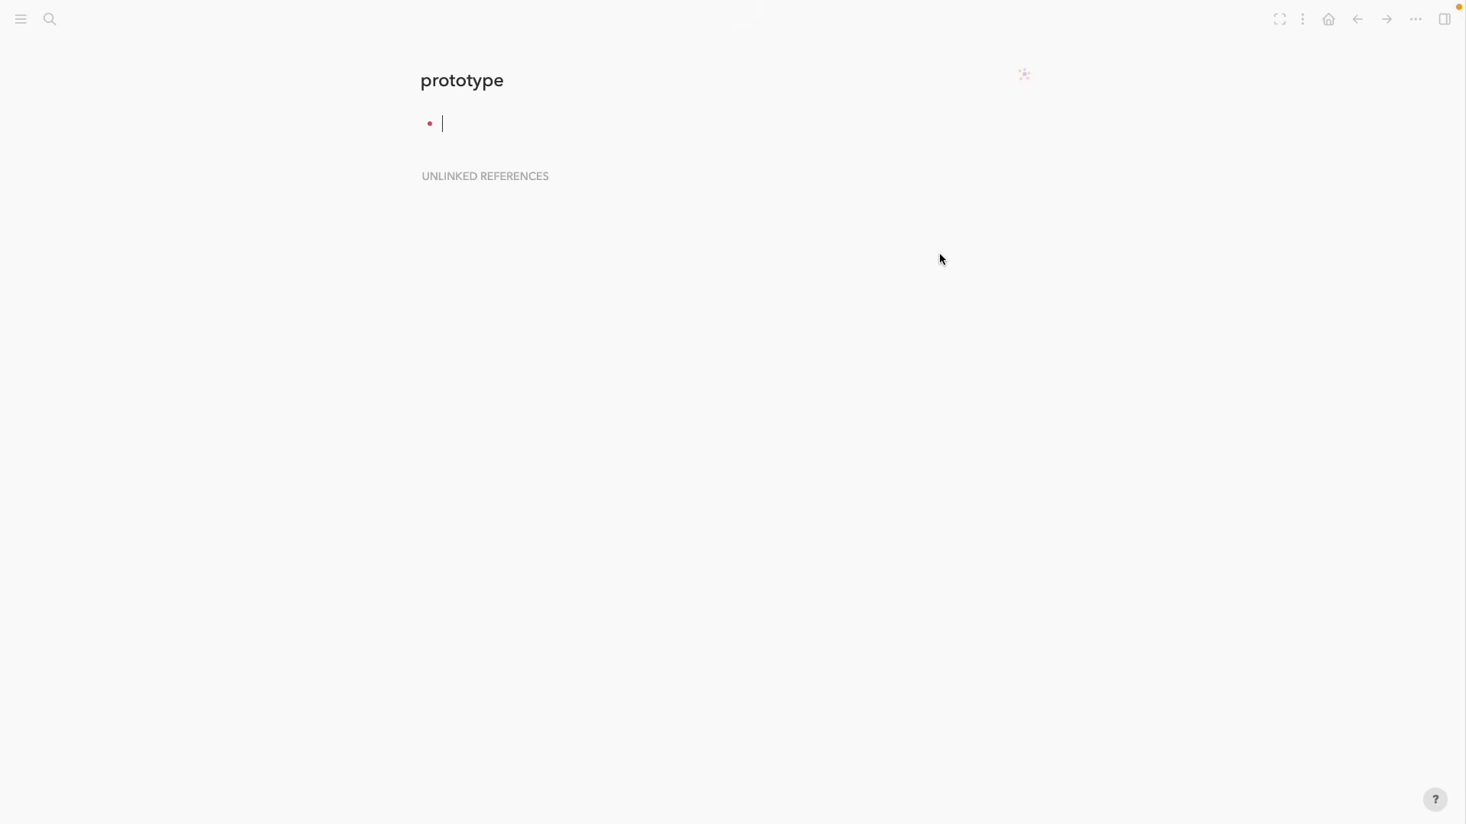
Tag the prototype page's first block with #programming #obesity #Projects
{"action": "type", "text": "#p"}
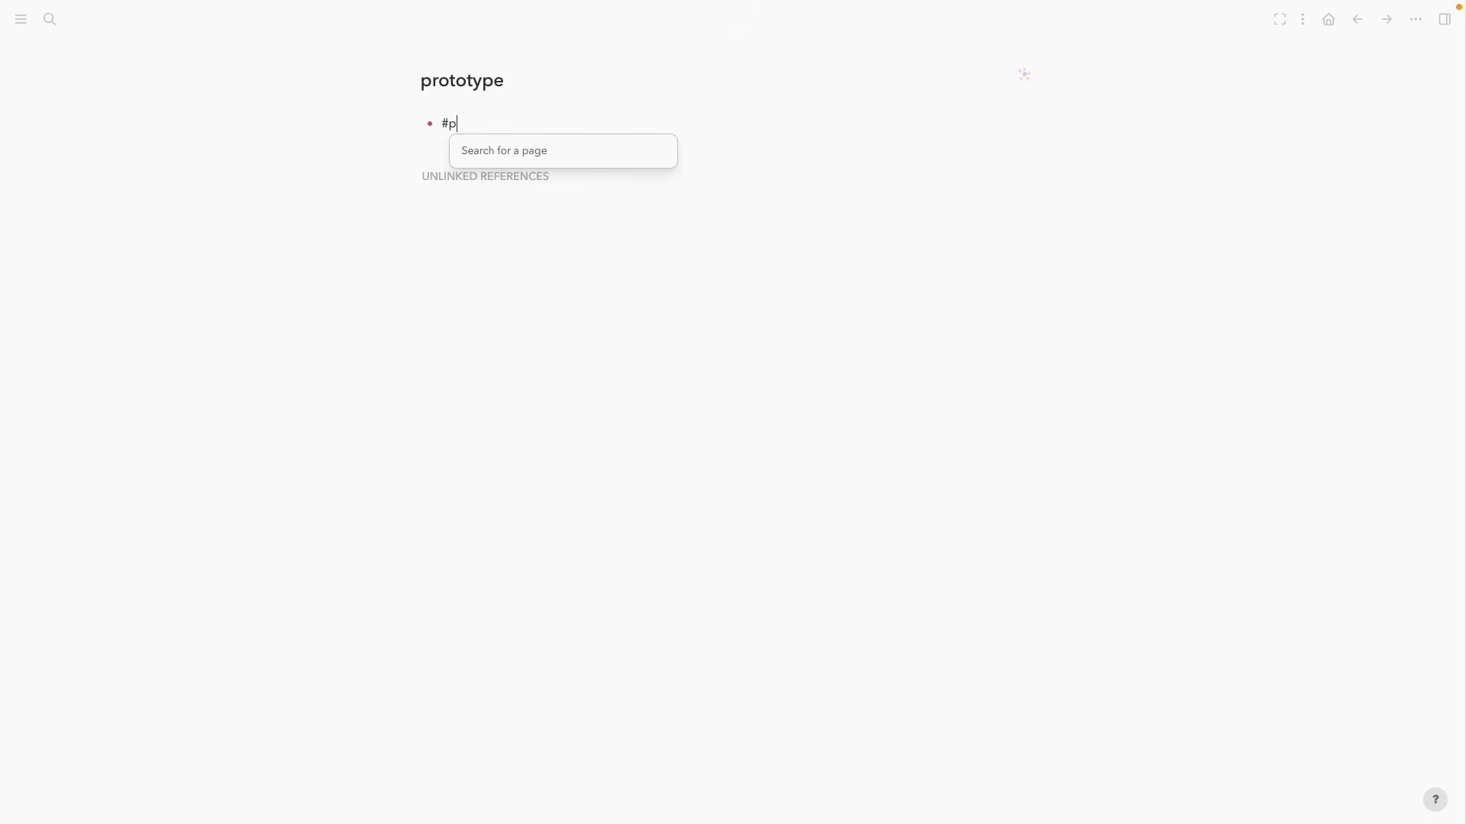
{"action": "type", "text": "rogramming #obes"}
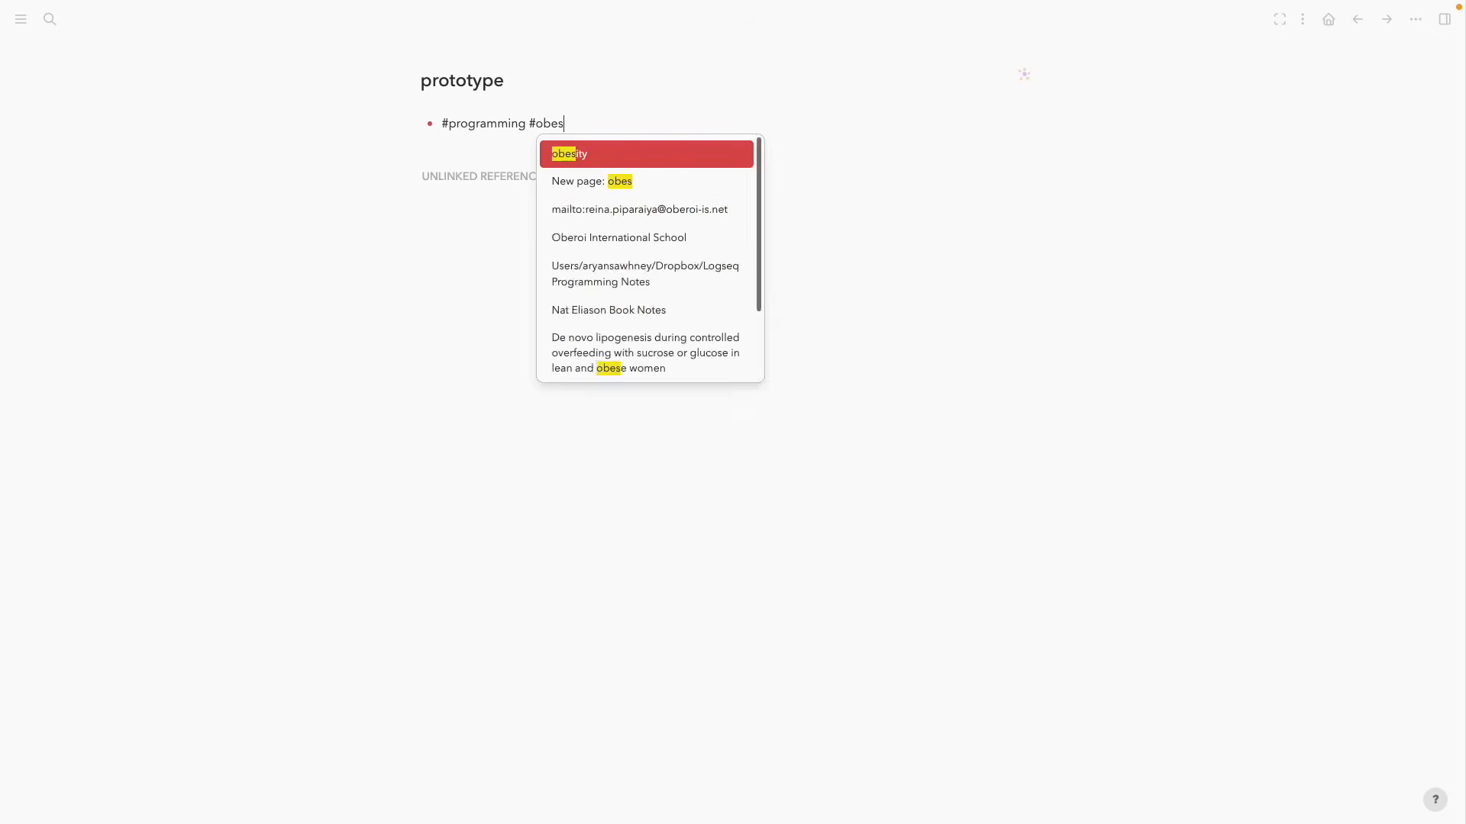
{"action": "key", "text": "Return"}
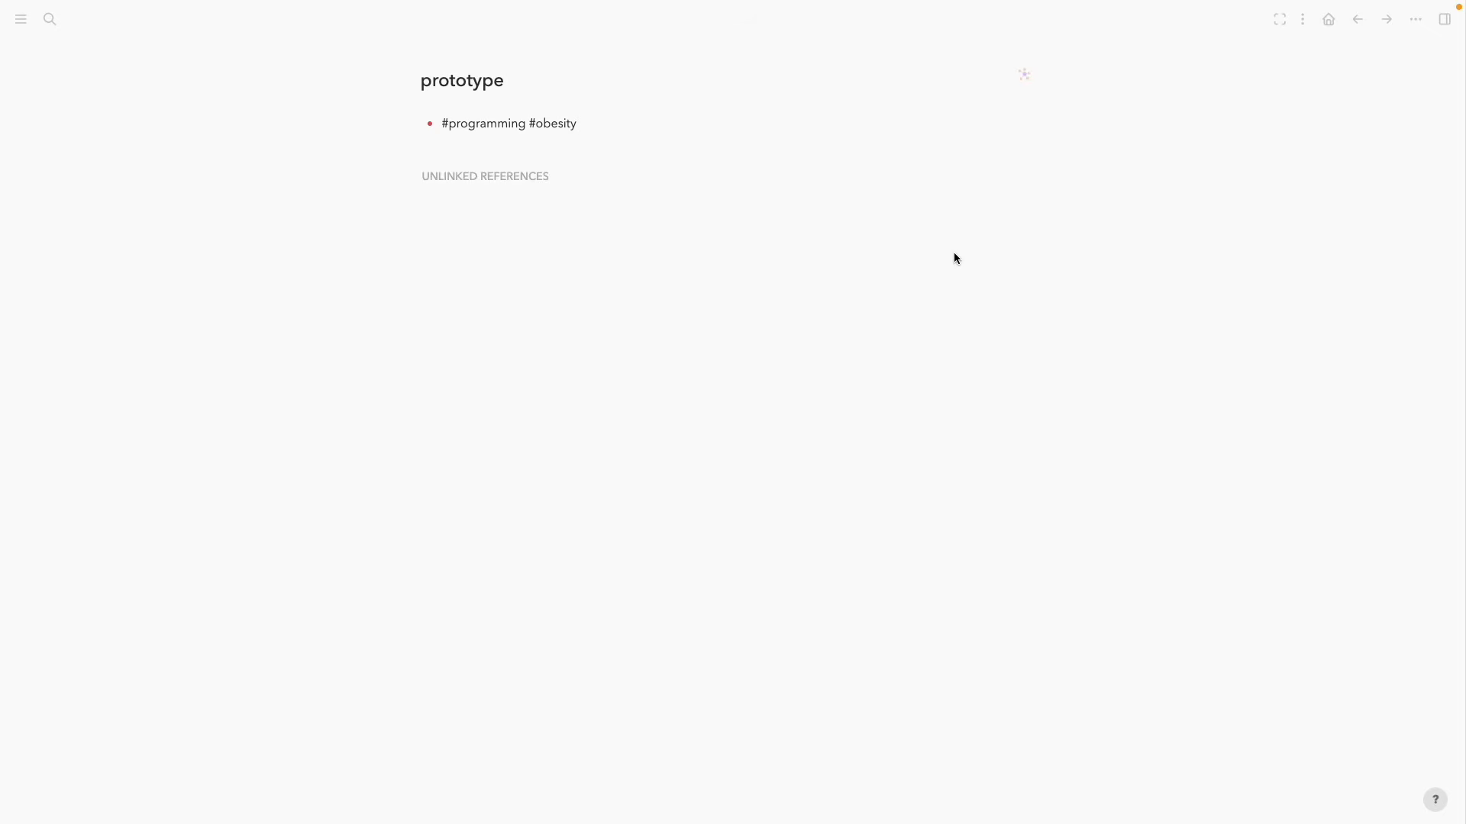
{"action": "type", "text": "#project"}
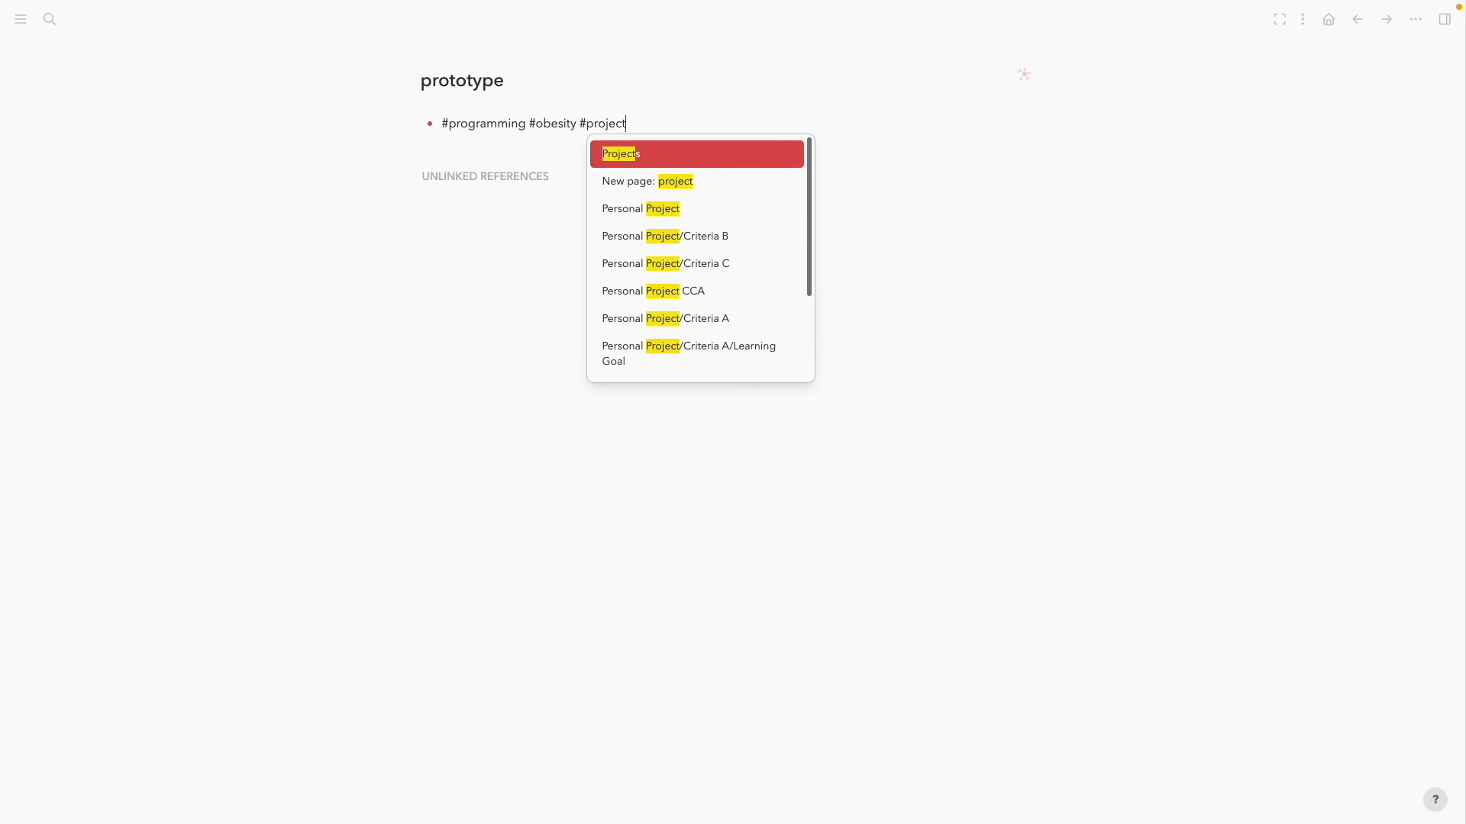
{"action": "key", "text": "Return"}
{"action": "key", "text": "Return"}
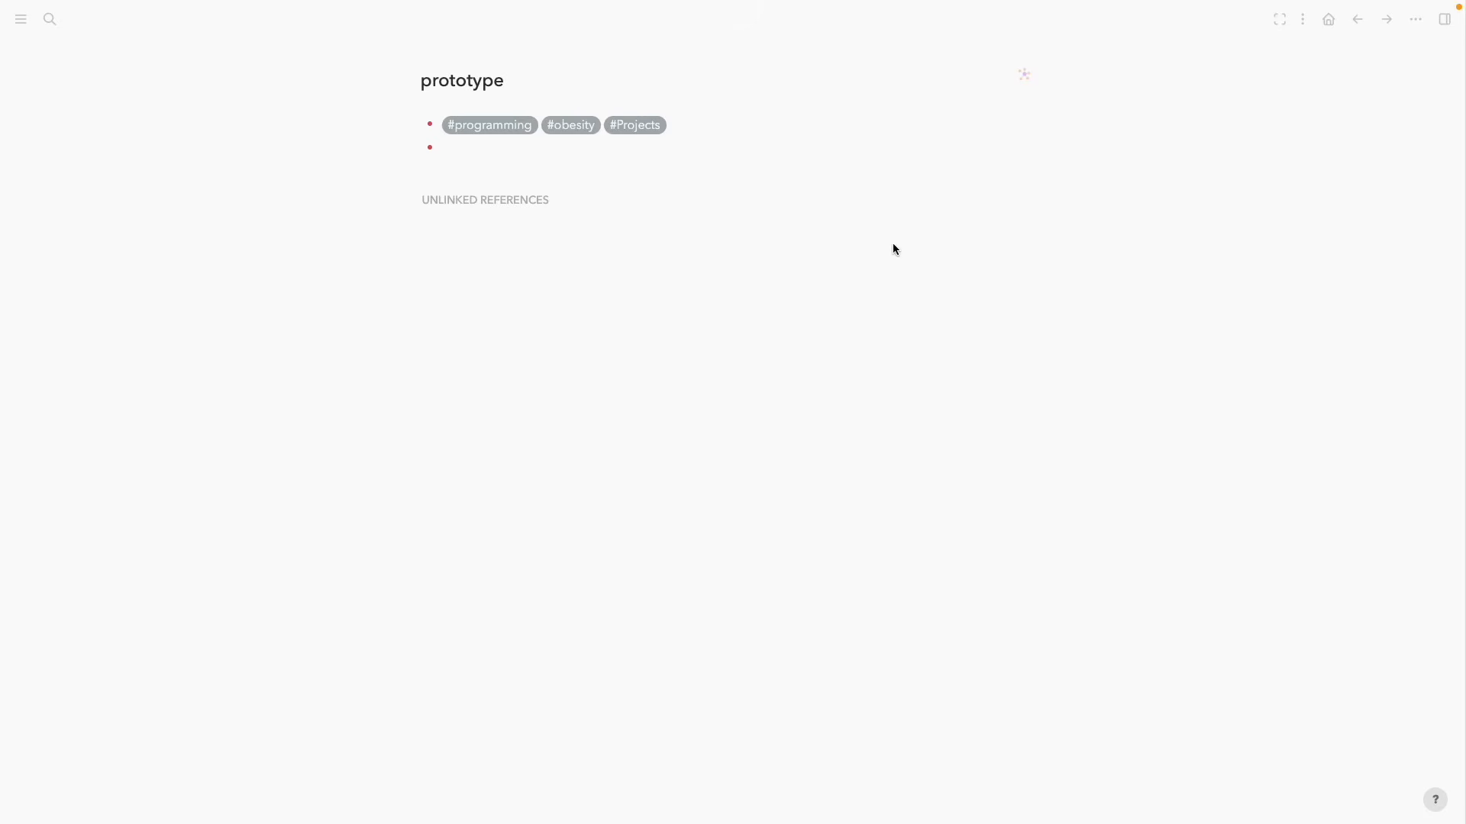
{"action": "key", "text": "BackSpace"}
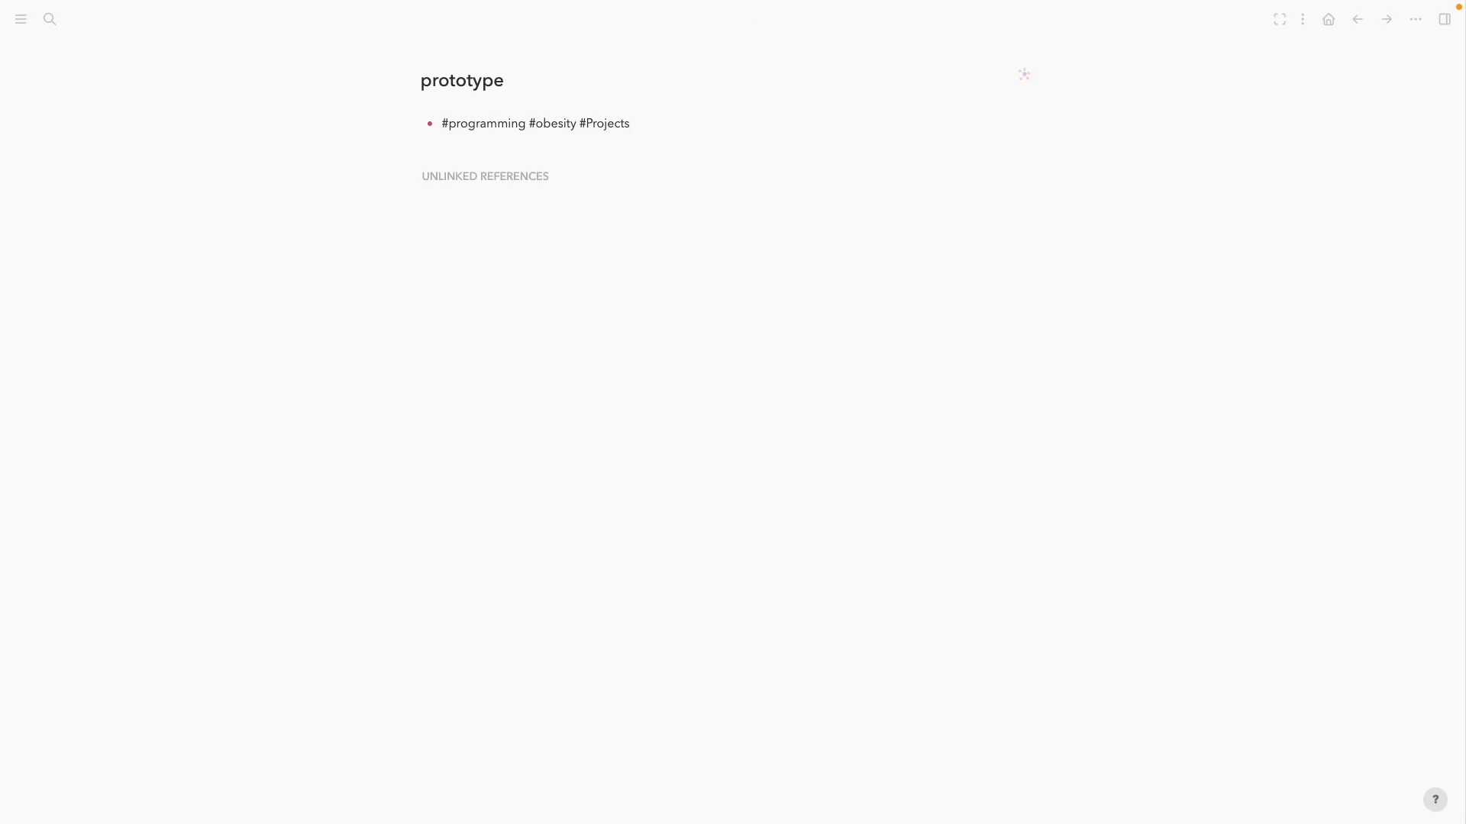
Delete the prototype page together with its file
{"action": "left_click", "coordinate": [1416, 19]}
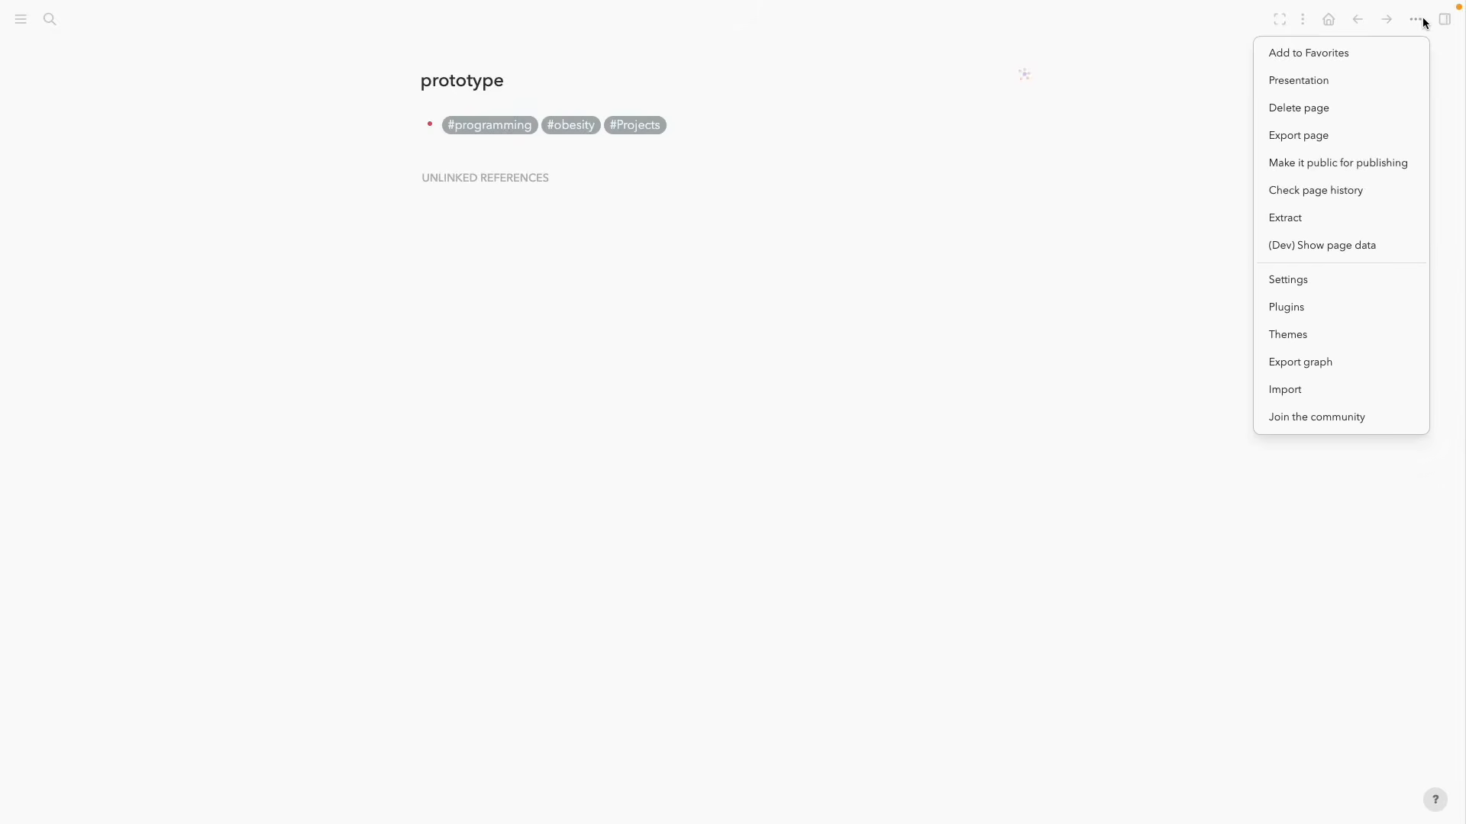
{"action": "left_click", "coordinate": [1364, 108]}
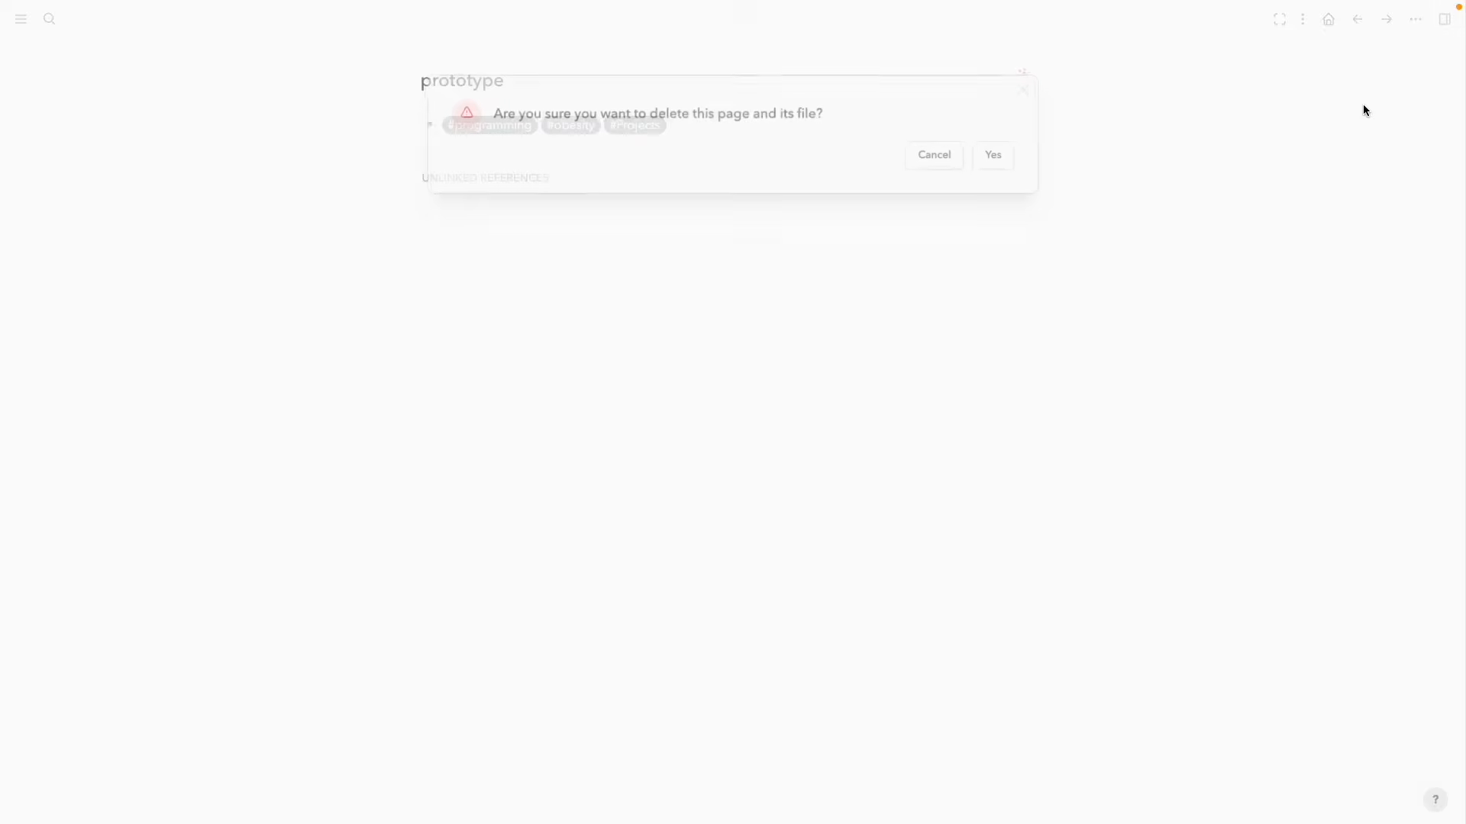
{"action": "left_click", "coordinate": [993, 155]}
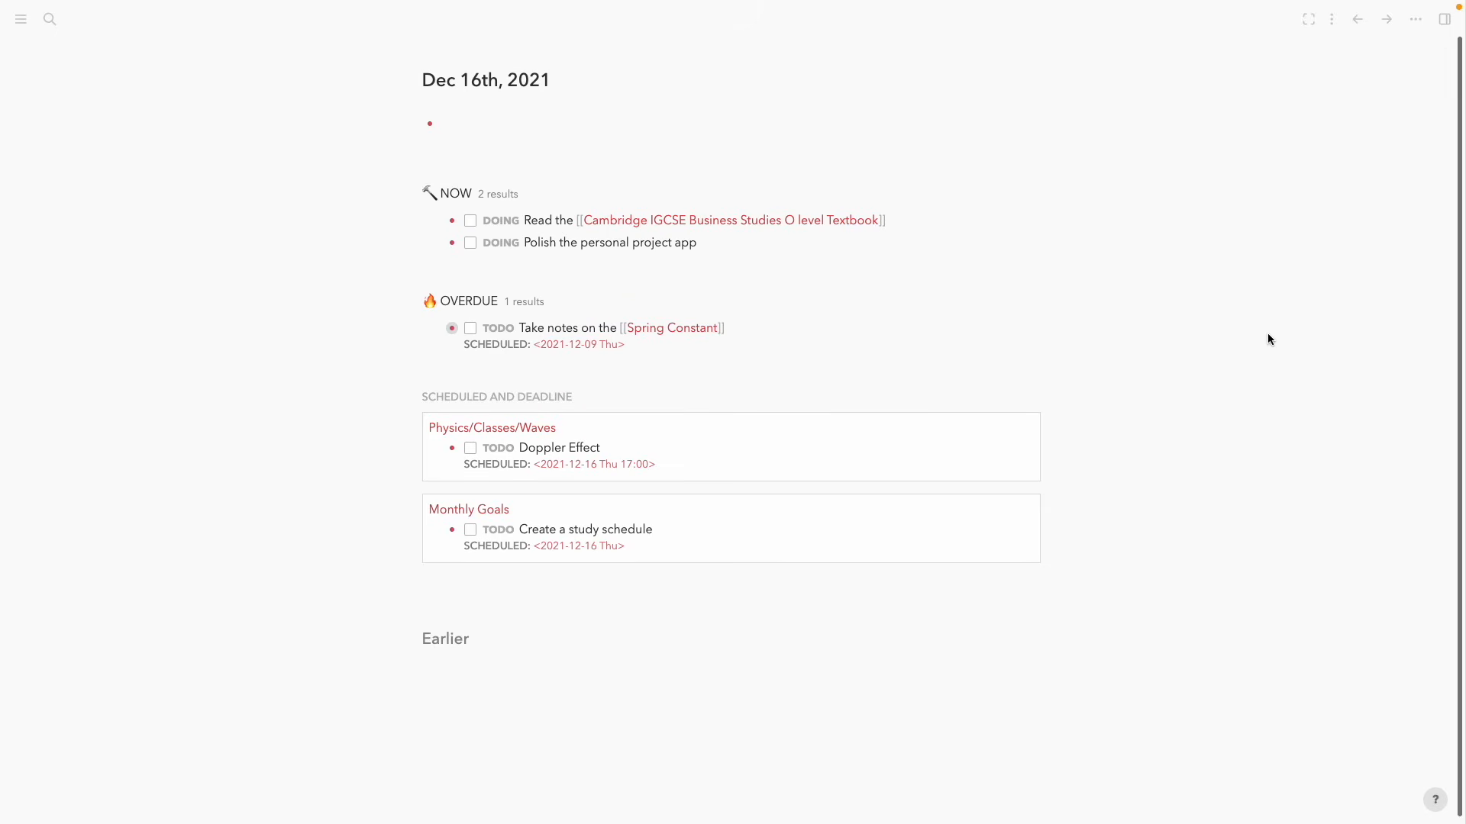
Open the Personal Project/Criteria B page from the sidebar favorites
{"action": "key", "text": "super+k"}
{"action": "type", "text": "personal"}
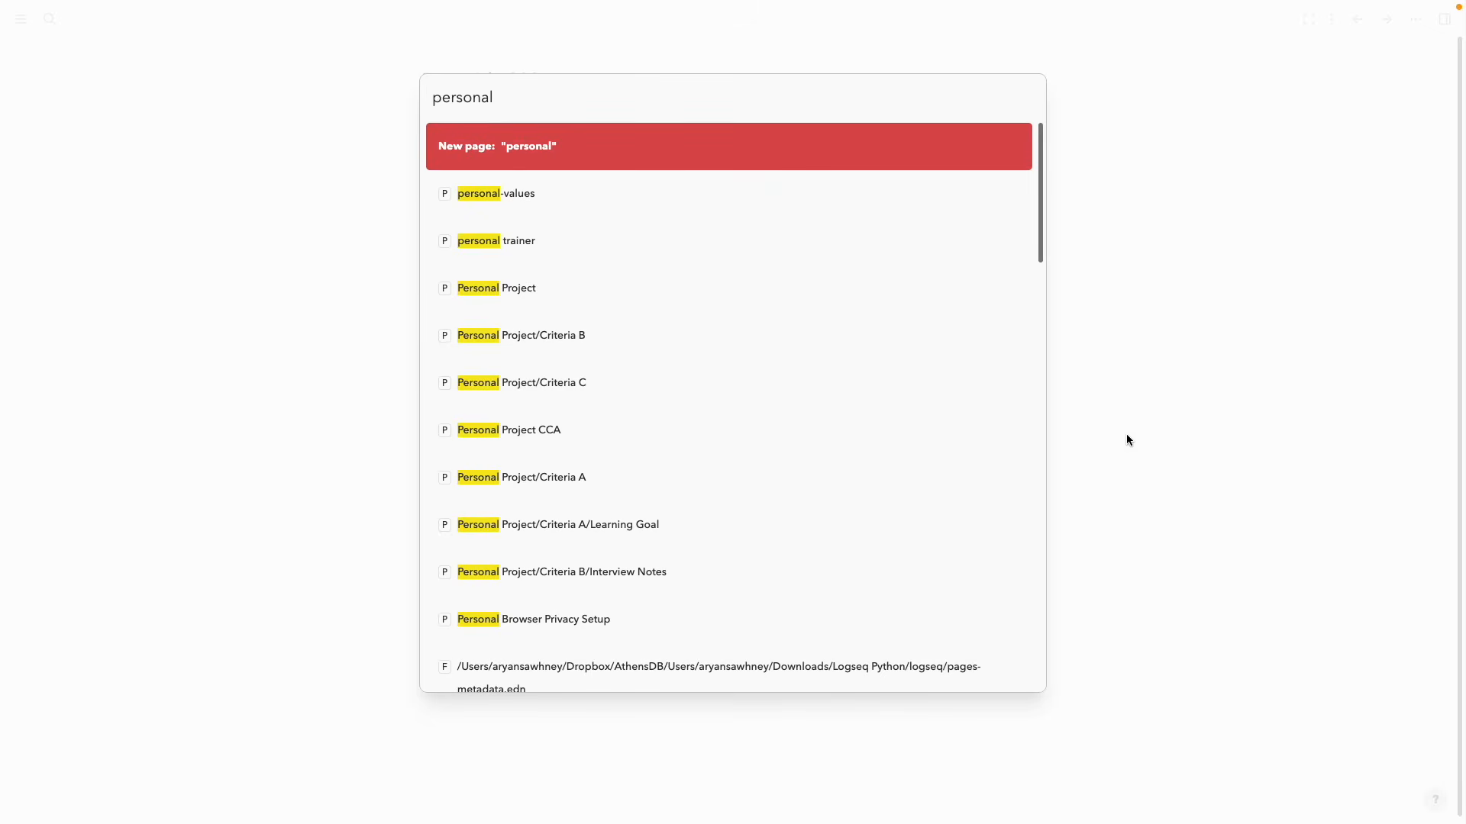
{"action": "left_click", "coordinate": [196, 221]}
{"action": "left_click", "coordinate": [20, 19]}
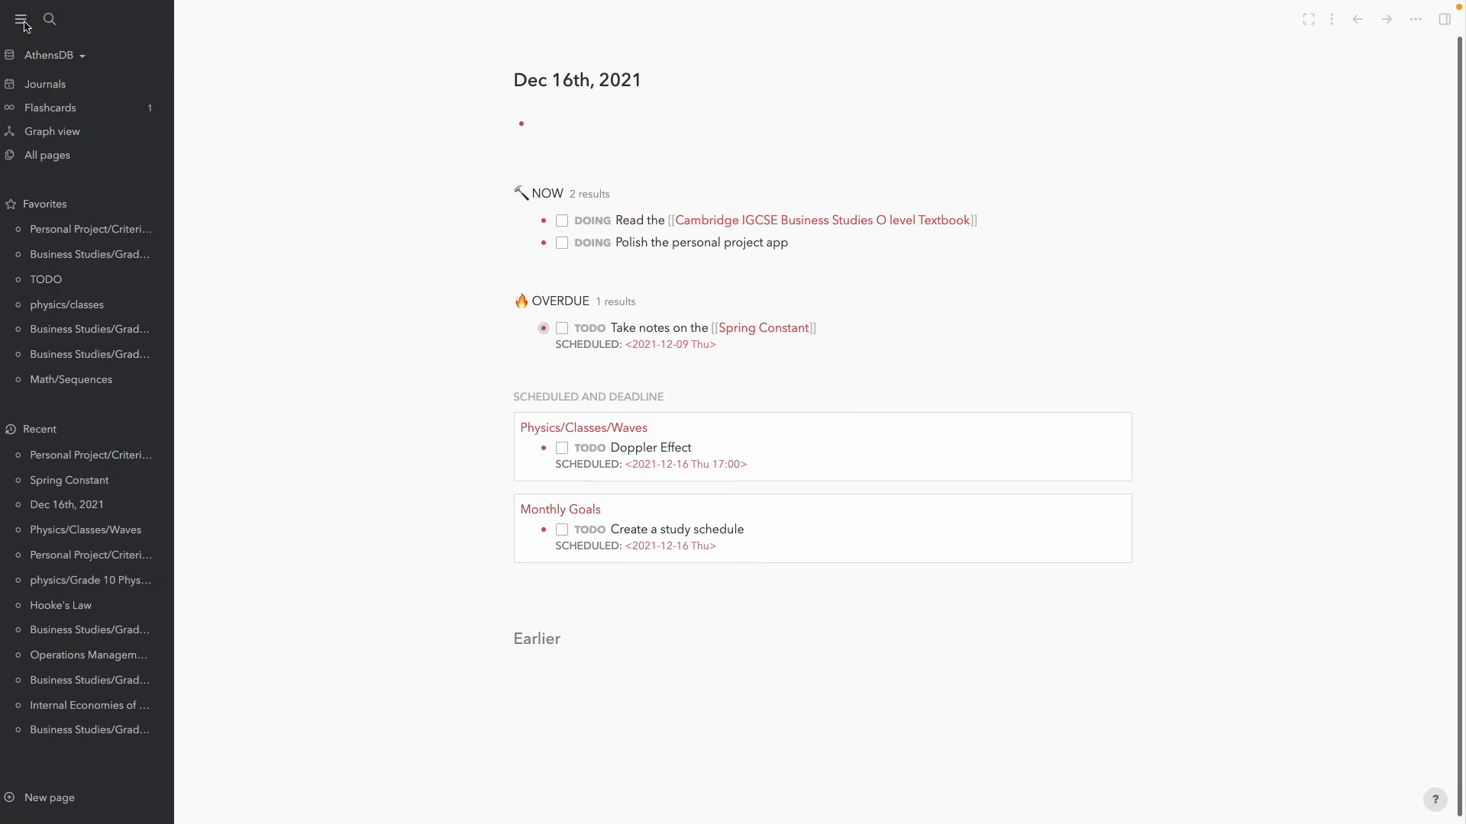
{"action": "left_click", "coordinate": [103, 233]}
Hide the left sidebar and select parts of the 'Personal Project/Criteria B' page title
{"action": "left_click", "coordinate": [22, 23]}
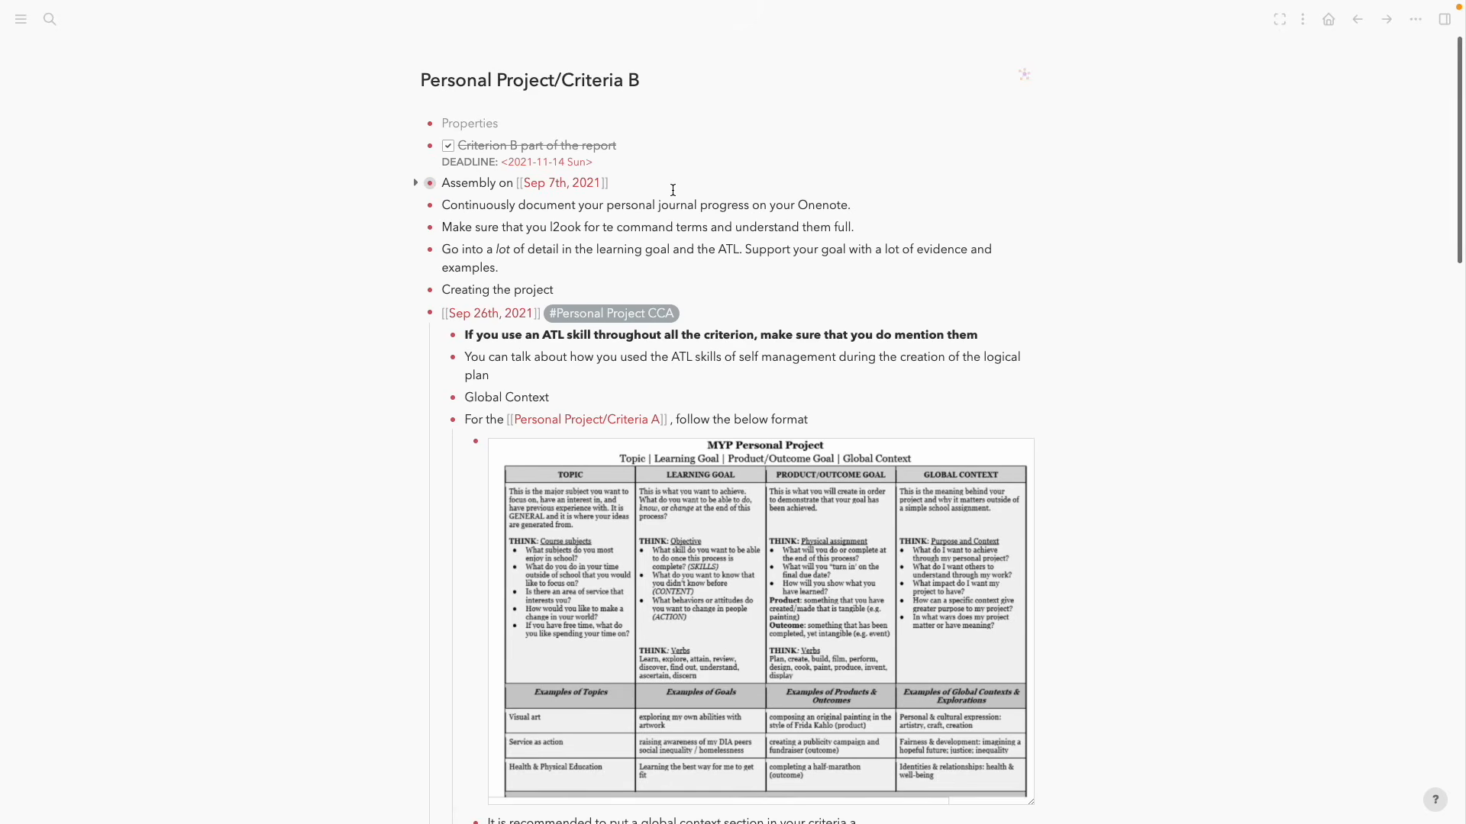
{"action": "left_click", "coordinate": [568, 80]}
{"action": "left_click", "coordinate": [562, 79]}
{"action": "left_click_drag", "start_coordinate": [562, 79], "coordinate": [641, 72]}
{"action": "key", "text": "Left"}
{"action": "key", "text": "Left"}
{"action": "key", "text": "shift+Home"}
{"action": "key", "text": "Left"}
{"action": "key", "text": "ctrl+shift+Right"}
{"action": "key", "text": "Escape"}
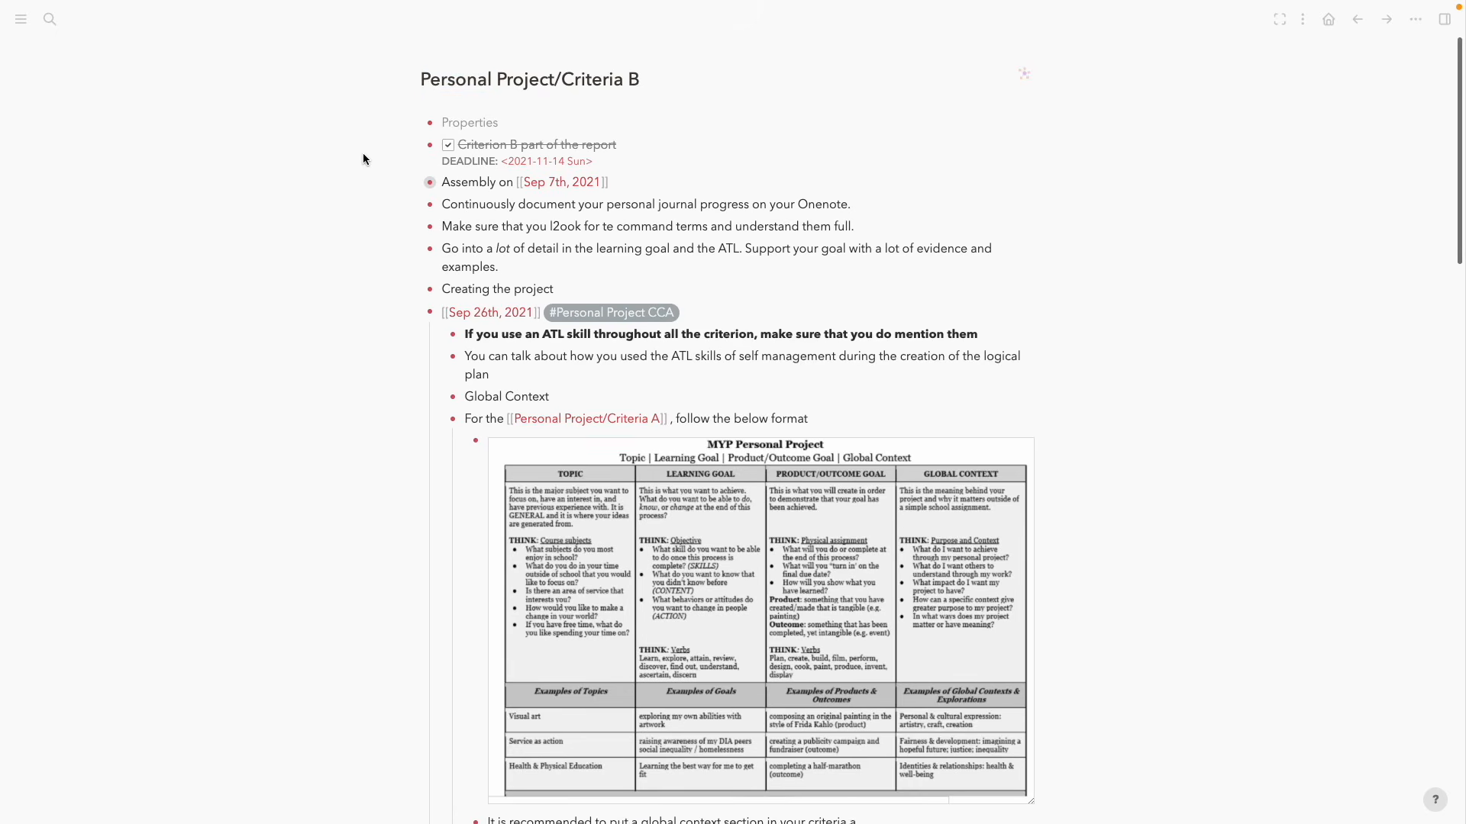
Expand the HIERARCHY section and review the action plan tasks down to Package the app
{"action": "scroll", "coordinate": [363, 153], "scroll_direction": "down", "scroll_amount": 20}
{"action": "left_click", "coordinate": [407, 605]}
{"action": "scroll", "coordinate": [458, 599], "scroll_direction": "down", "scroll_amount": 2}
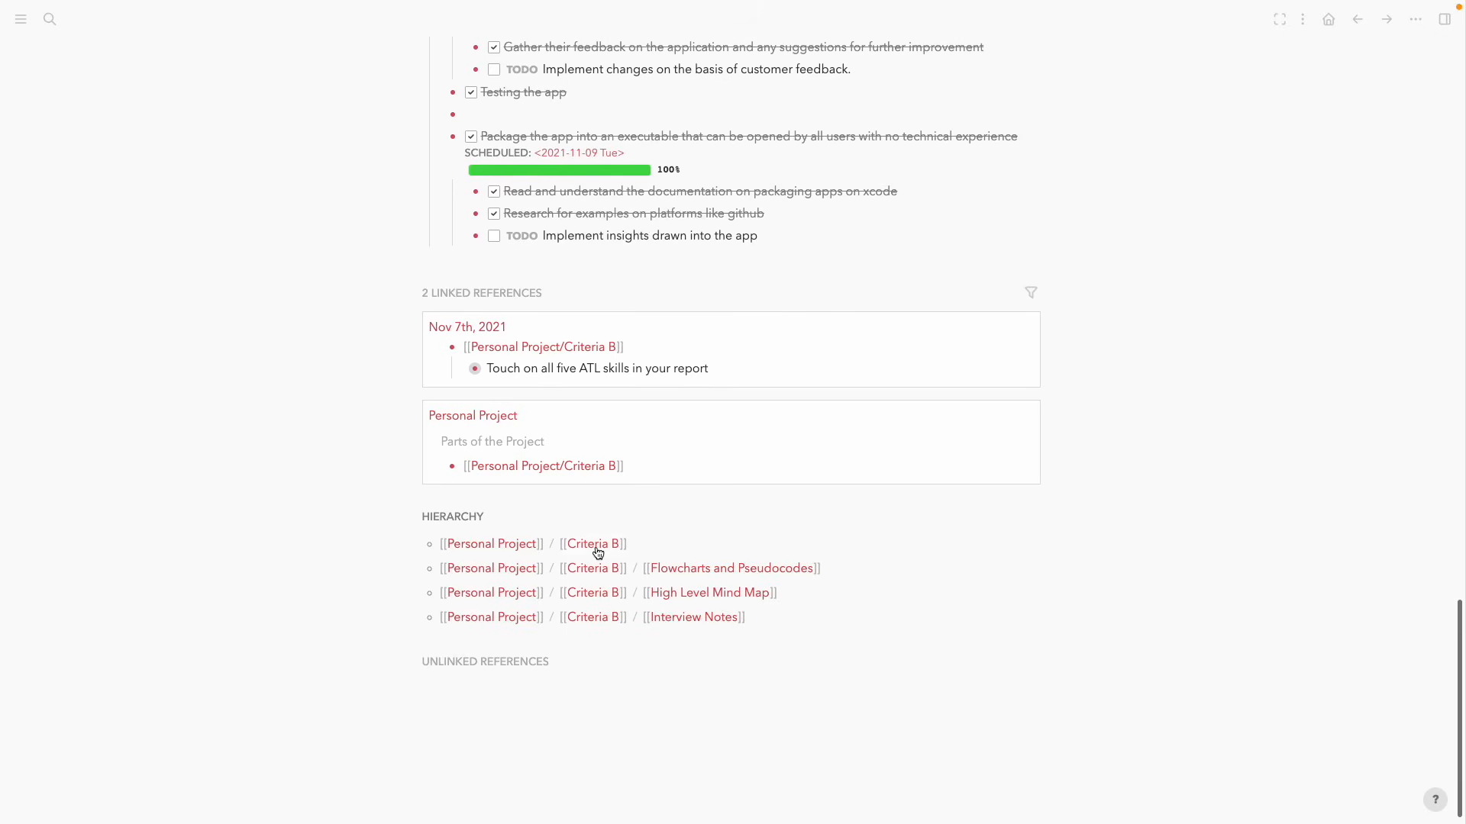
{"action": "scroll", "coordinate": [621, 557], "scroll_direction": "up", "scroll_amount": 3}
{"action": "scroll", "coordinate": [621, 557], "scroll_direction": "up", "scroll_amount": 20}
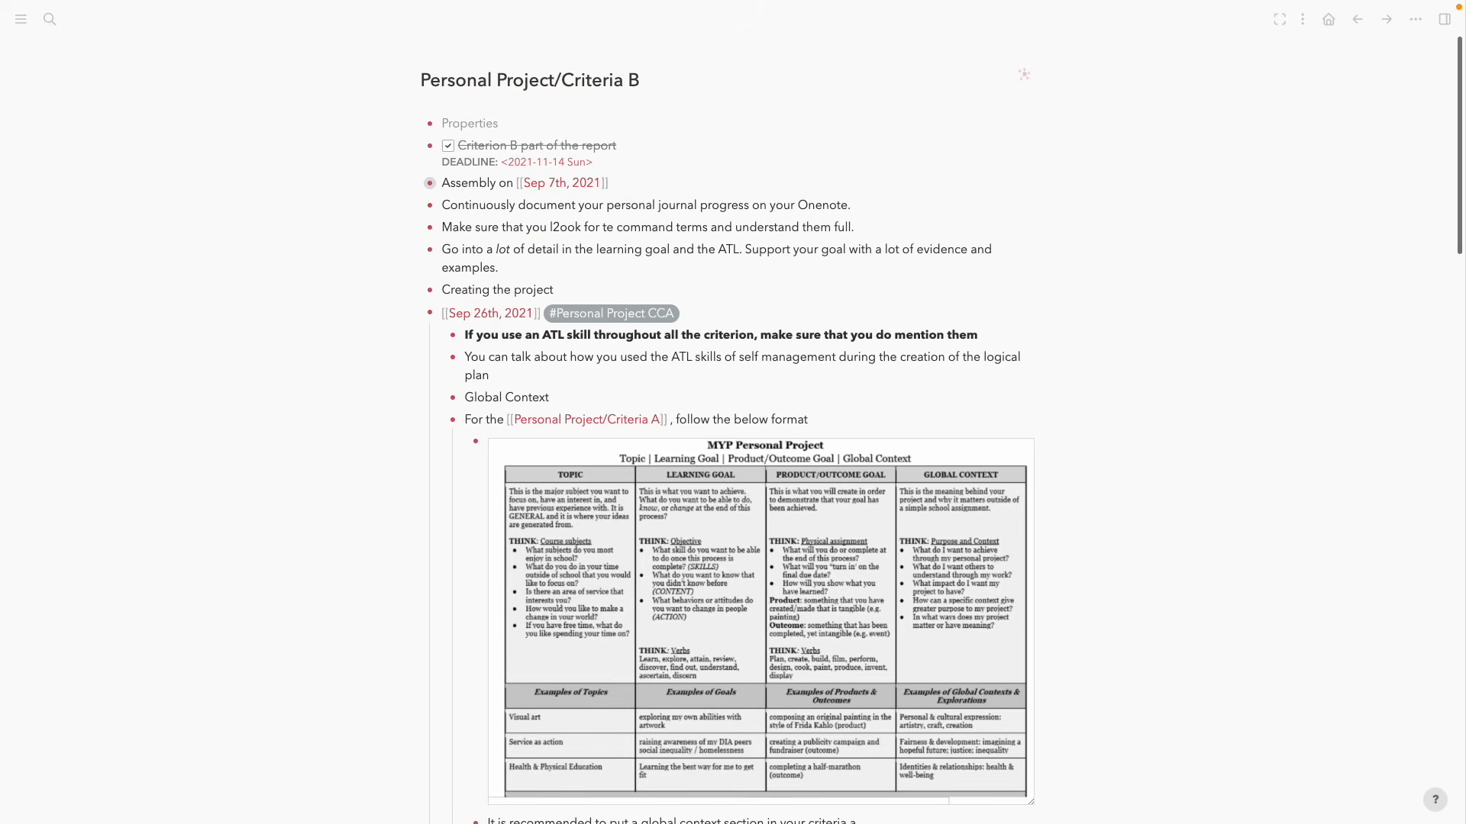
{"action": "scroll", "coordinate": [913, 430], "scroll_direction": "down", "scroll_amount": 10}
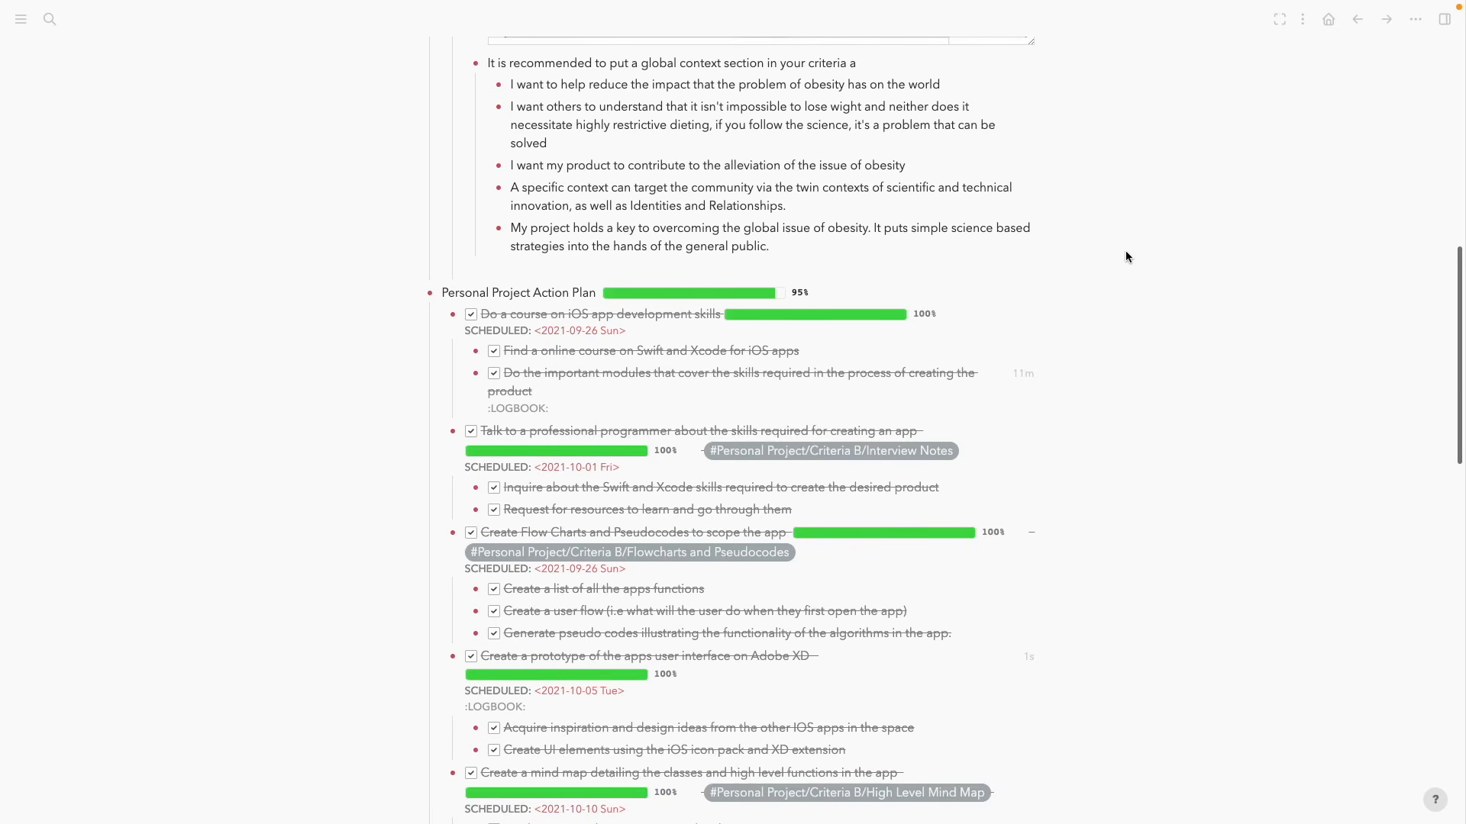
{"action": "scroll", "coordinate": [697, 229], "scroll_direction": "down", "scroll_amount": 2}
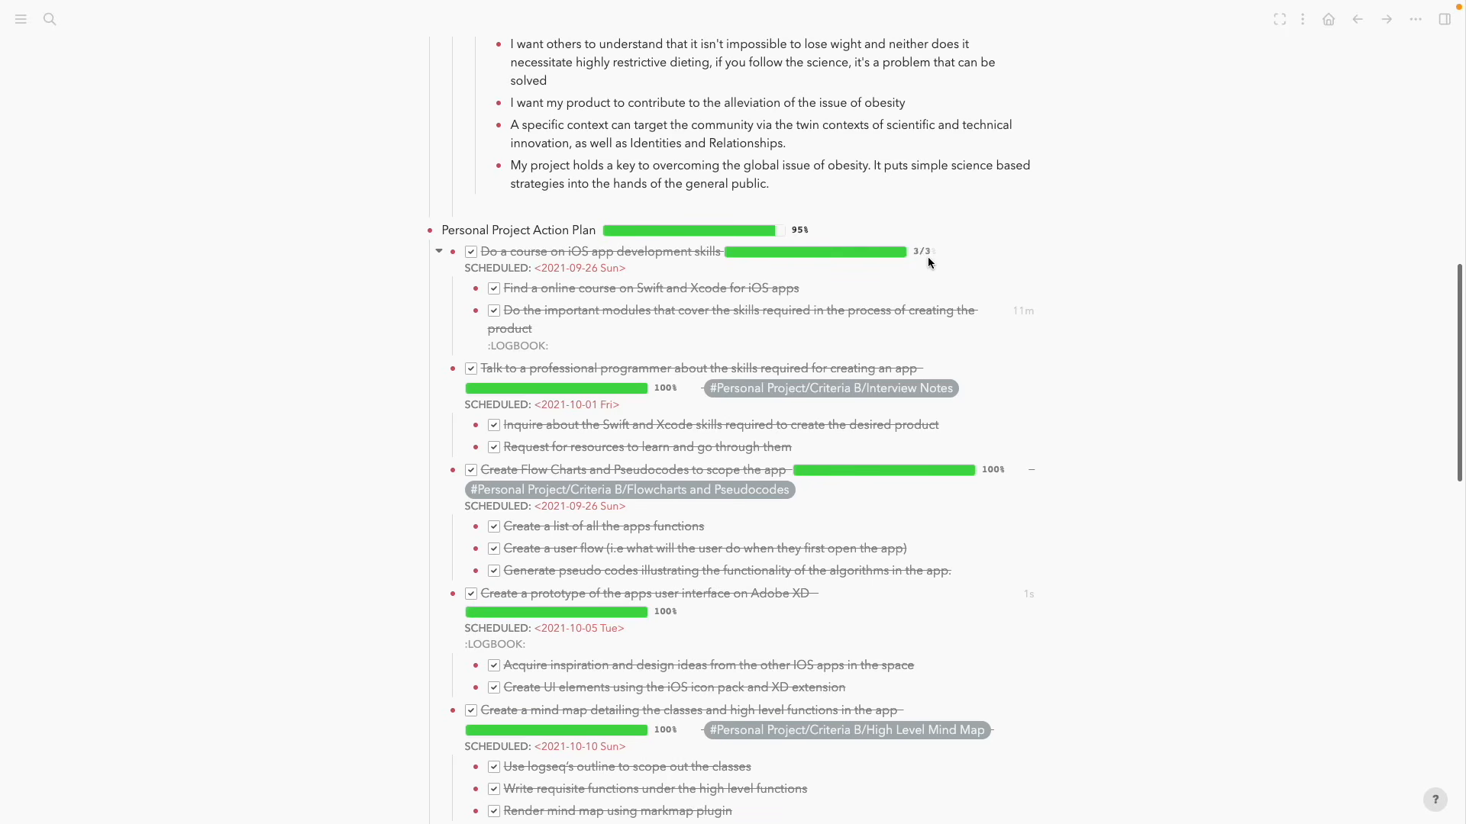
{"action": "scroll", "coordinate": [657, 331], "scroll_direction": "down", "scroll_amount": 5}
{"action": "scroll", "coordinate": [837, 356], "scroll_direction": "down", "scroll_amount": 6}
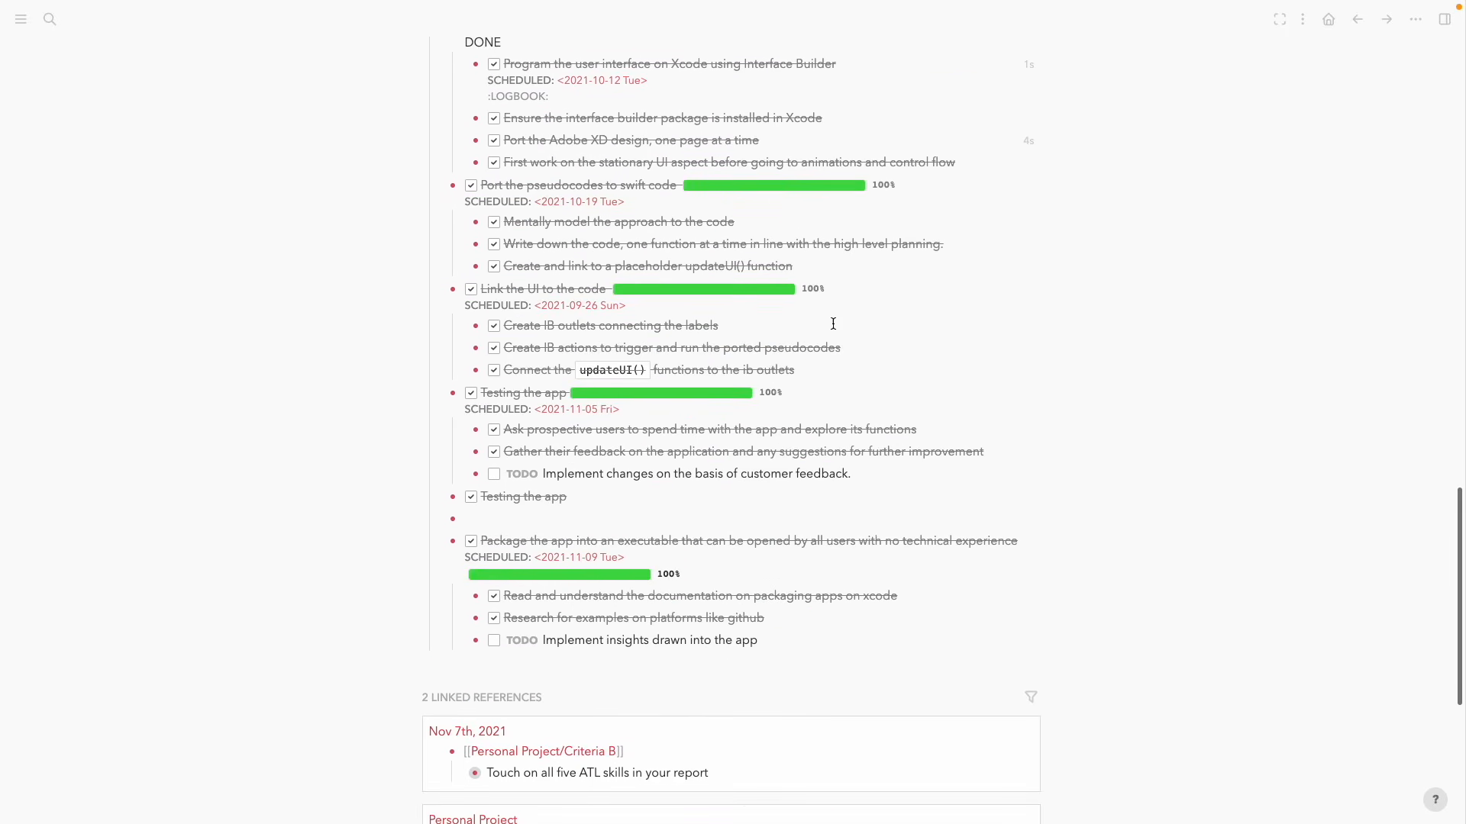
Replace the Package the app block's old macro with a children-blocks progress bar showing 75%
{"action": "left_click", "coordinate": [721, 578]}
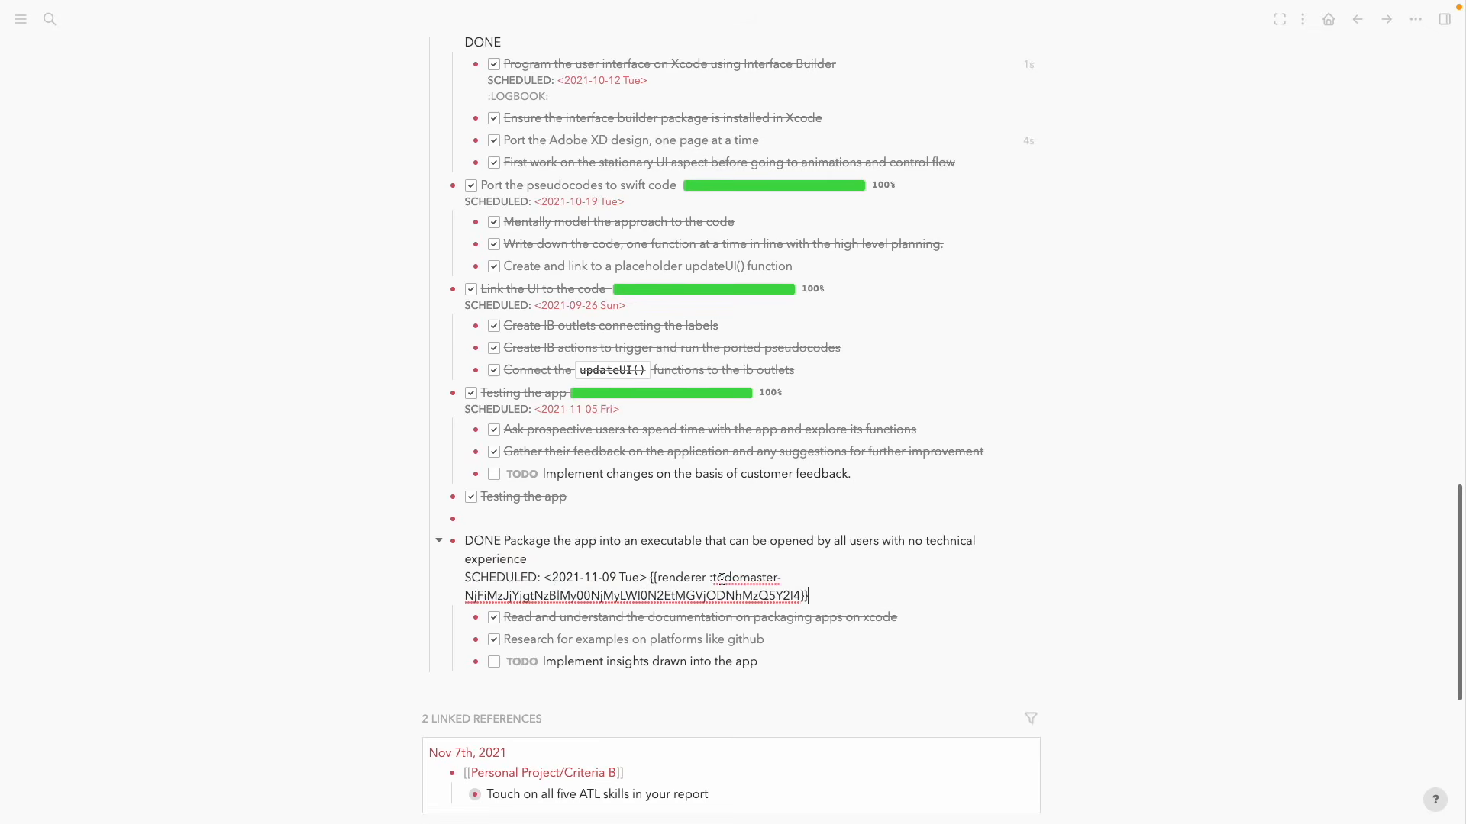
{"action": "left_click_drag", "start_coordinate": [648, 578], "coordinate": [838, 594]}
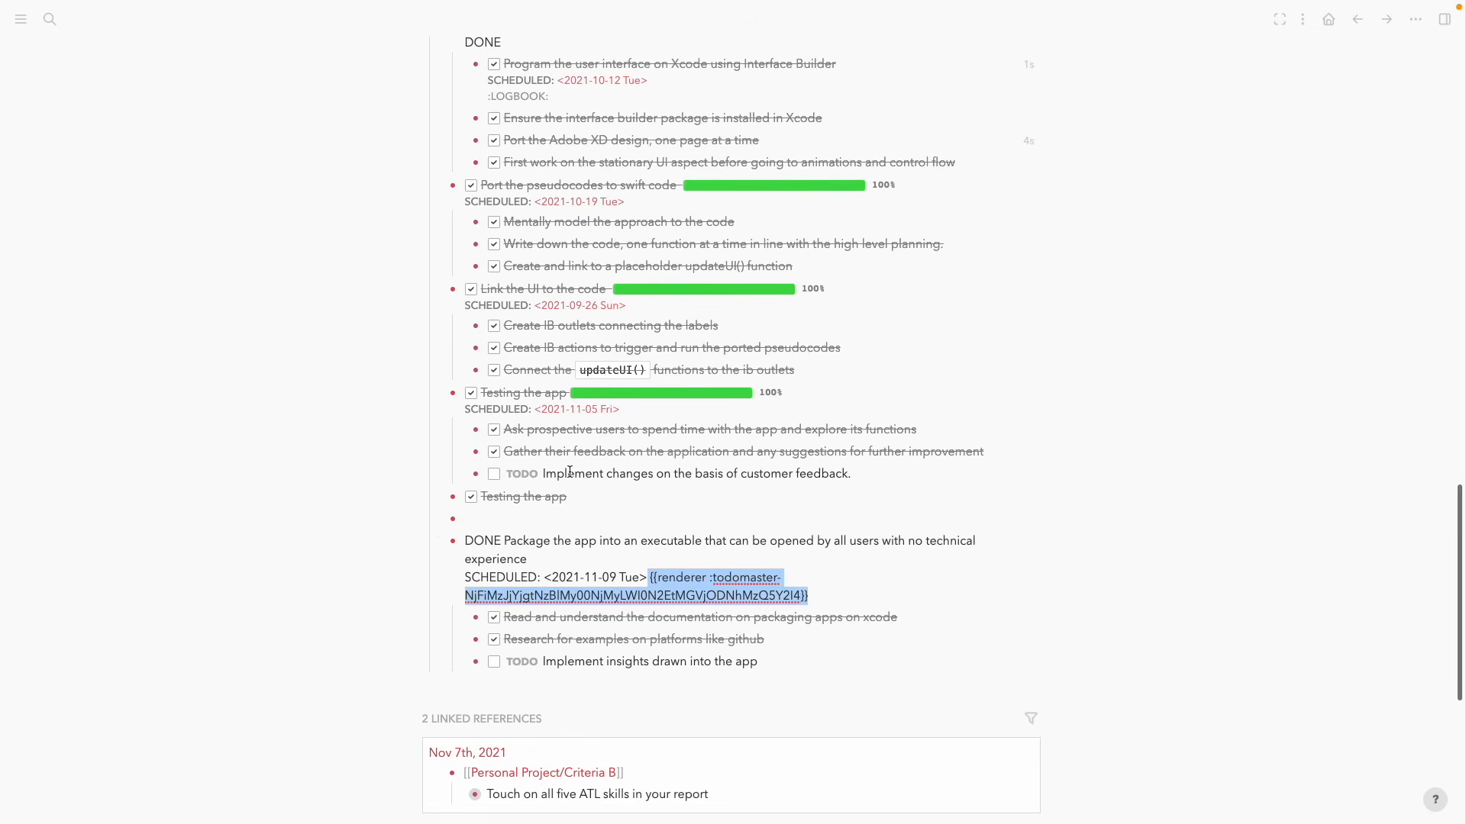
{"action": "type", "text": "/"}
{"action": "type", "text": "/"}
{"action": "type", "text": "todo"}
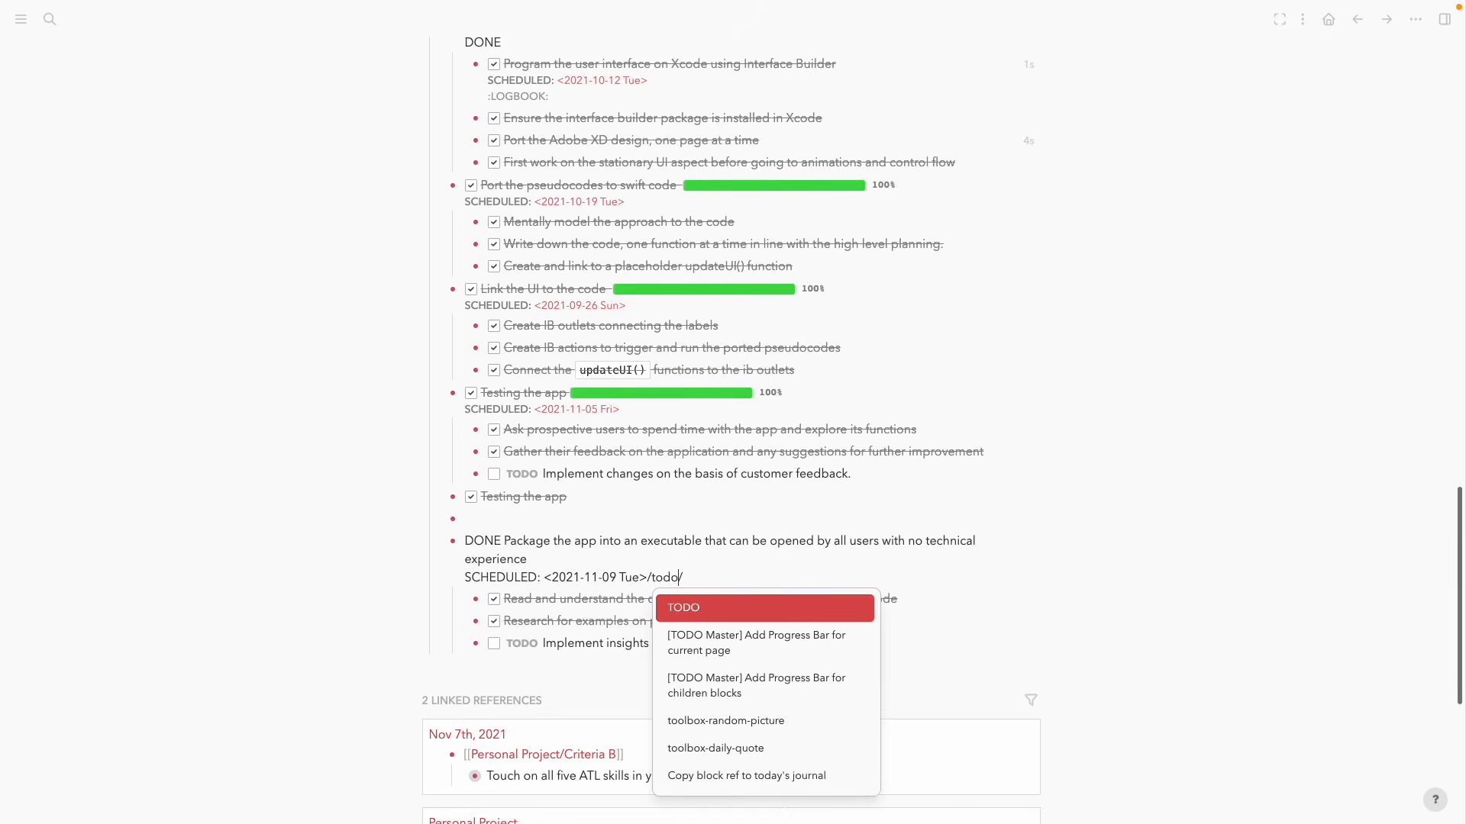
{"action": "key", "text": "Down"}
{"action": "key", "text": "Down"}
{"action": "key", "text": "Return"}
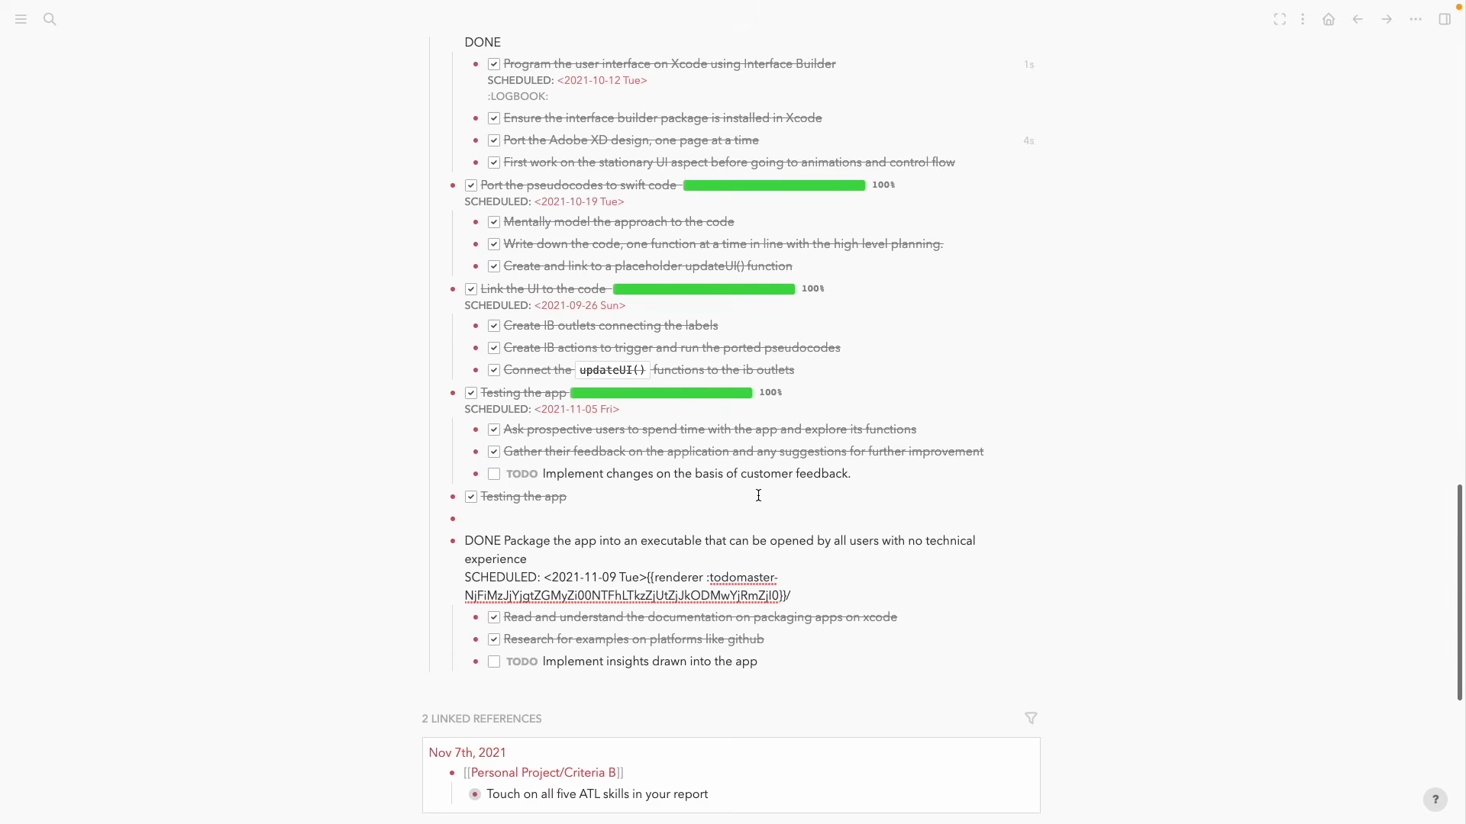
{"action": "left_click", "coordinate": [359, 524]}
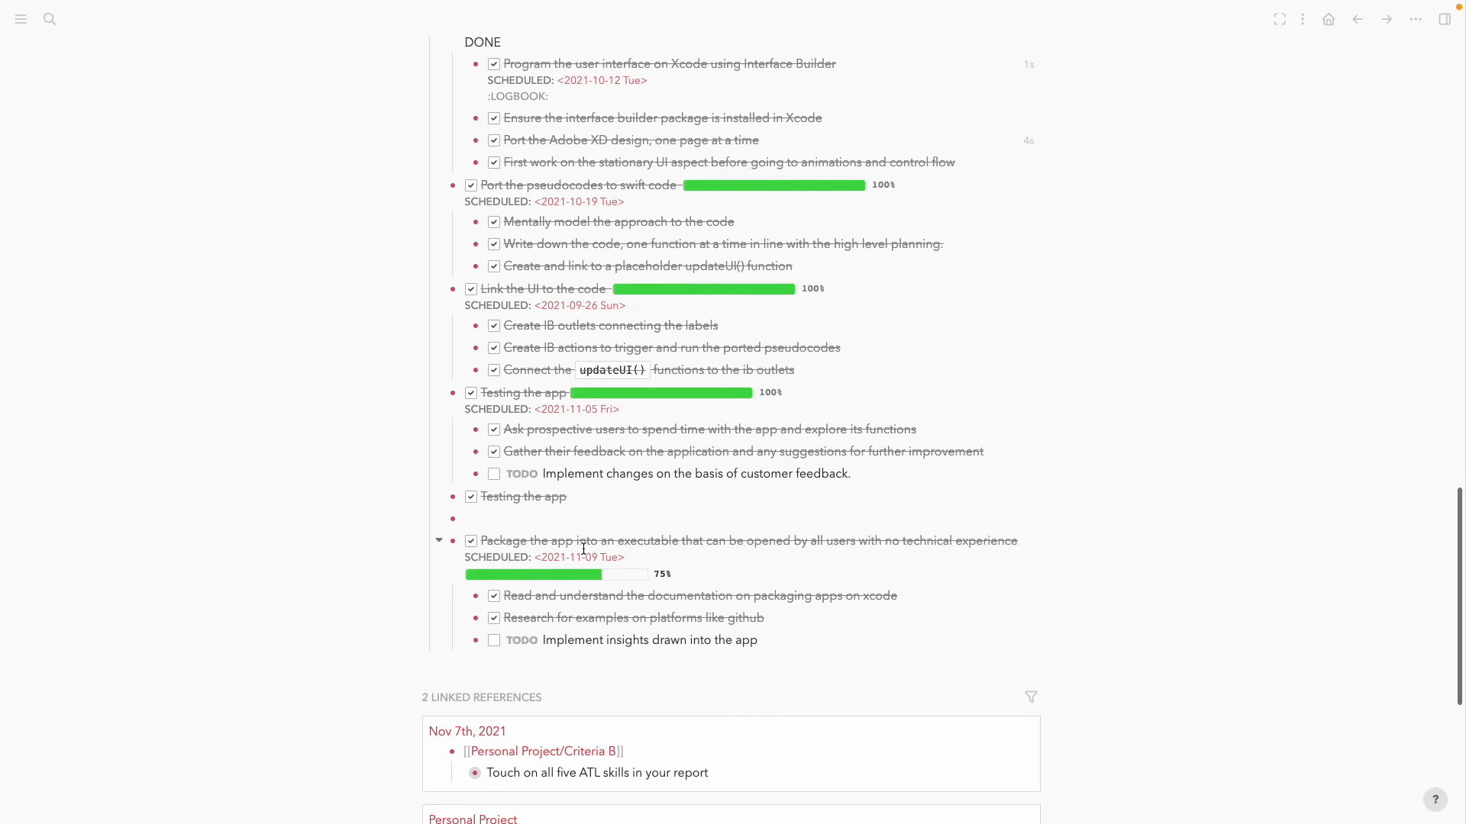
{"action": "scroll", "coordinate": [546, 431], "scroll_direction": "up", "scroll_amount": 5}
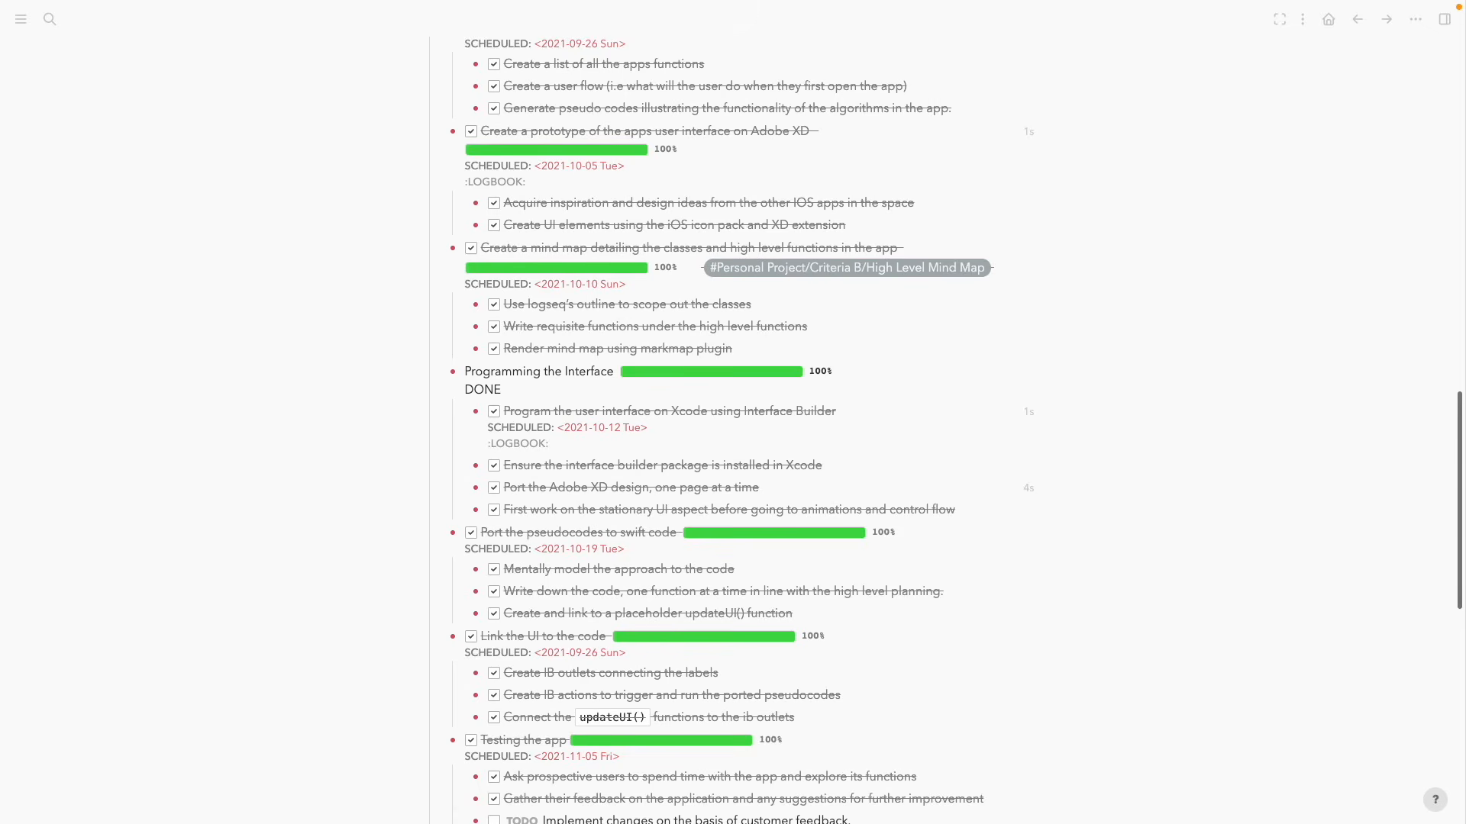
{"action": "scroll", "coordinate": [324, 335], "scroll_direction": "up", "scroll_amount": 5}
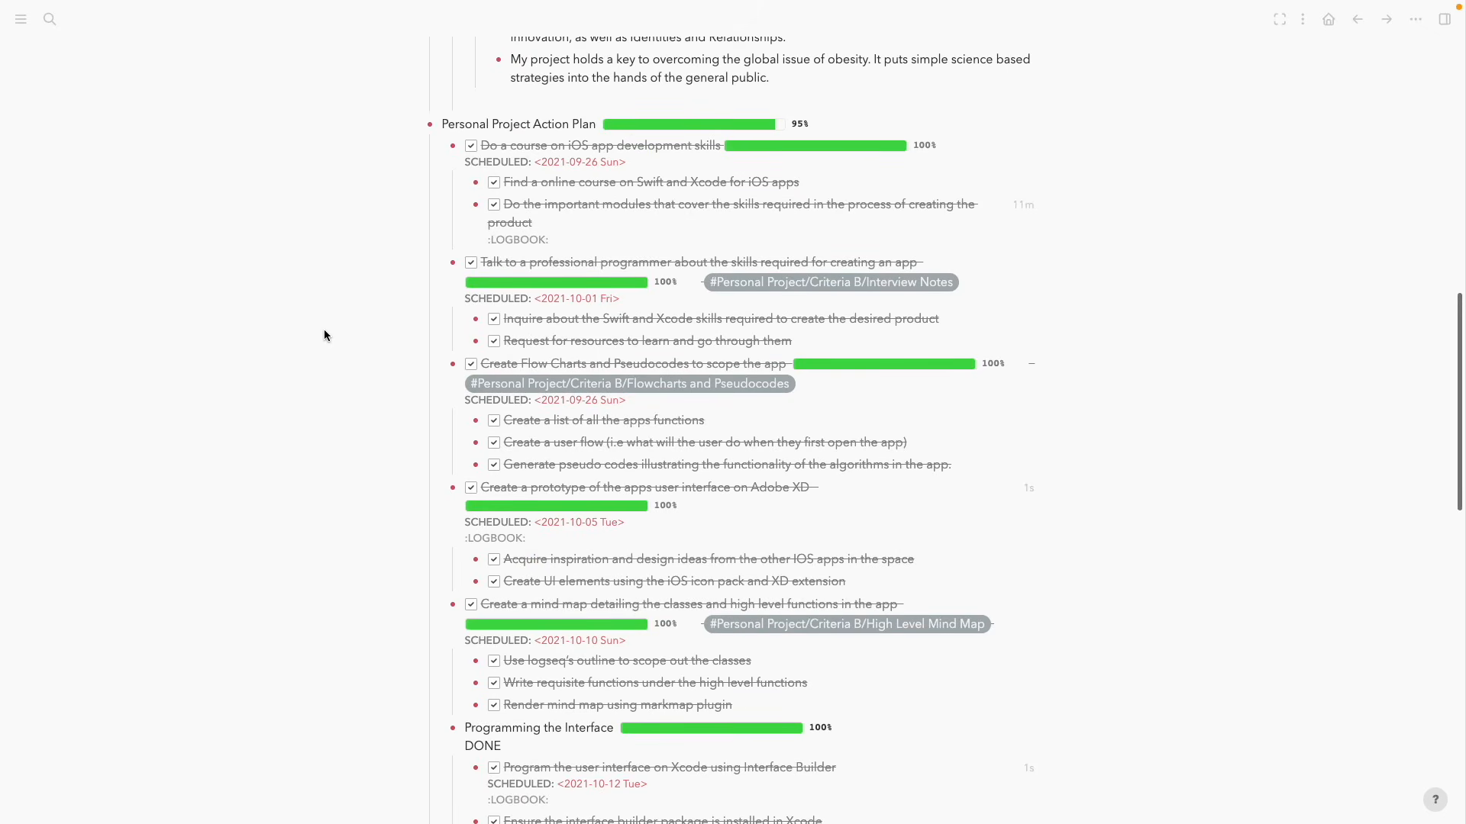
Search for the 'Projects/Prototype' page name, then clear the query
{"action": "key", "text": "ctrl+k"}
{"action": "type", "text": "P"}
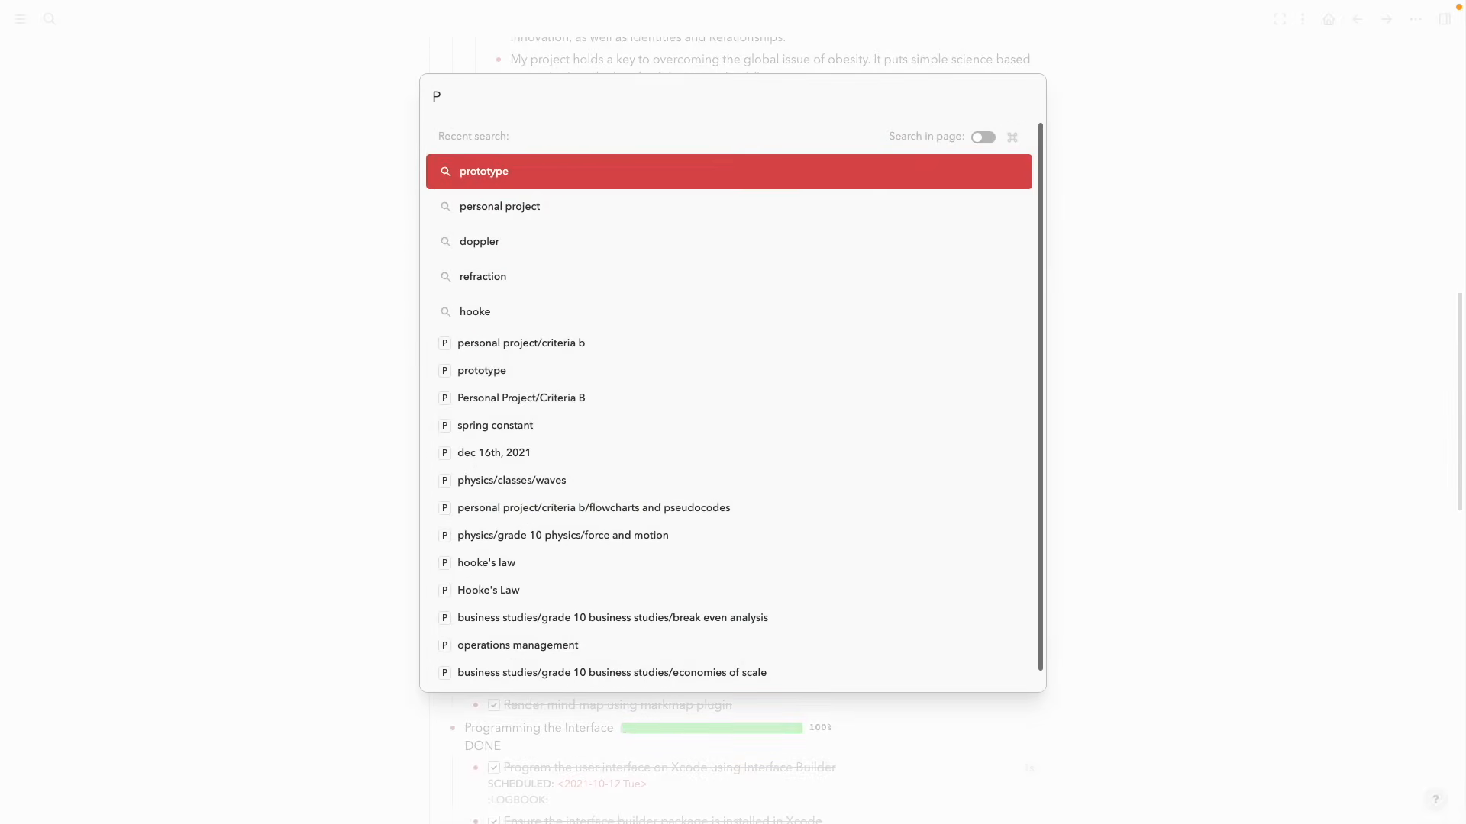
{"action": "type", "text": "rojects"}
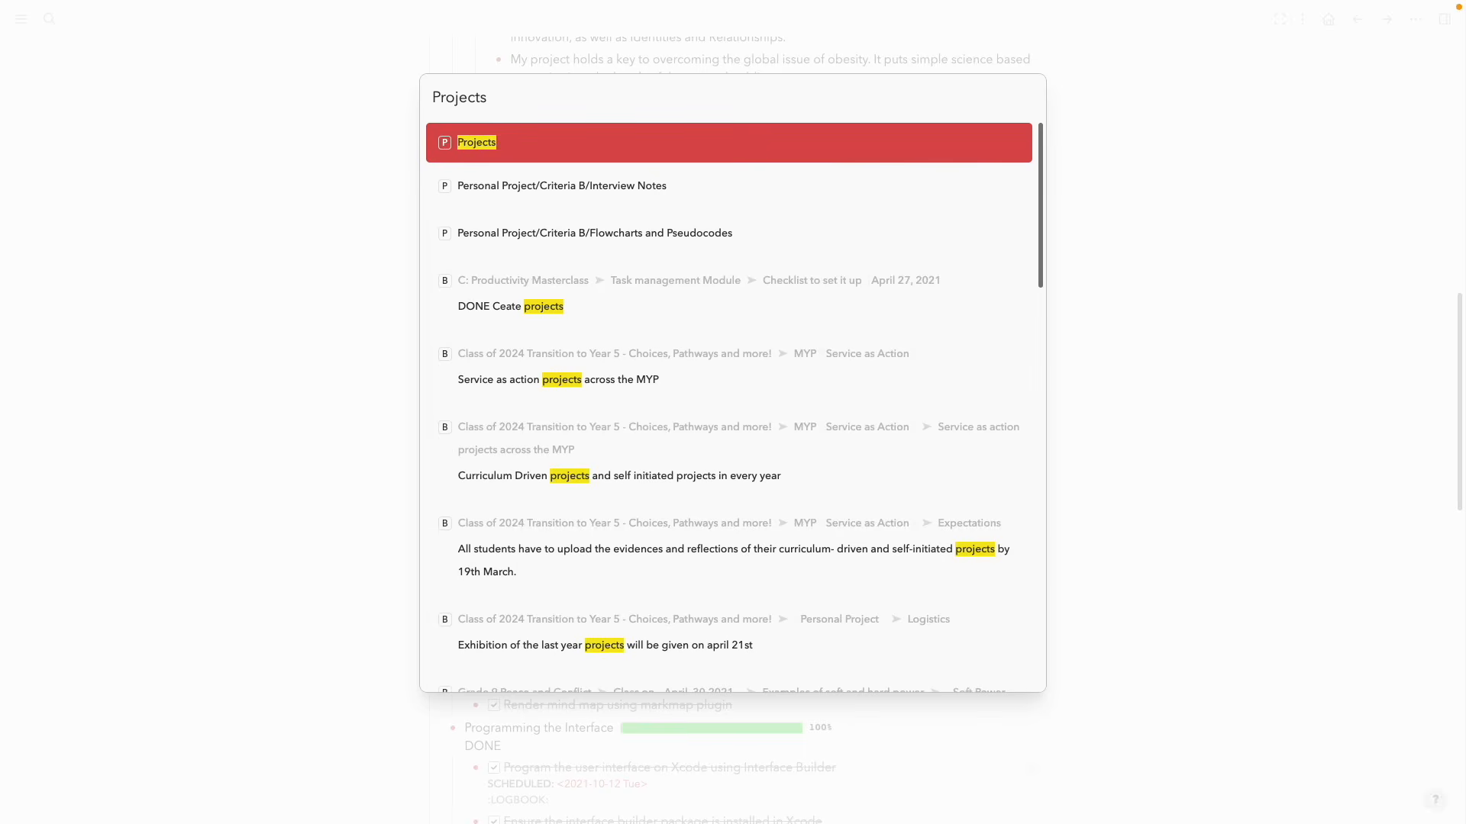
{"action": "type", "text": "/"}
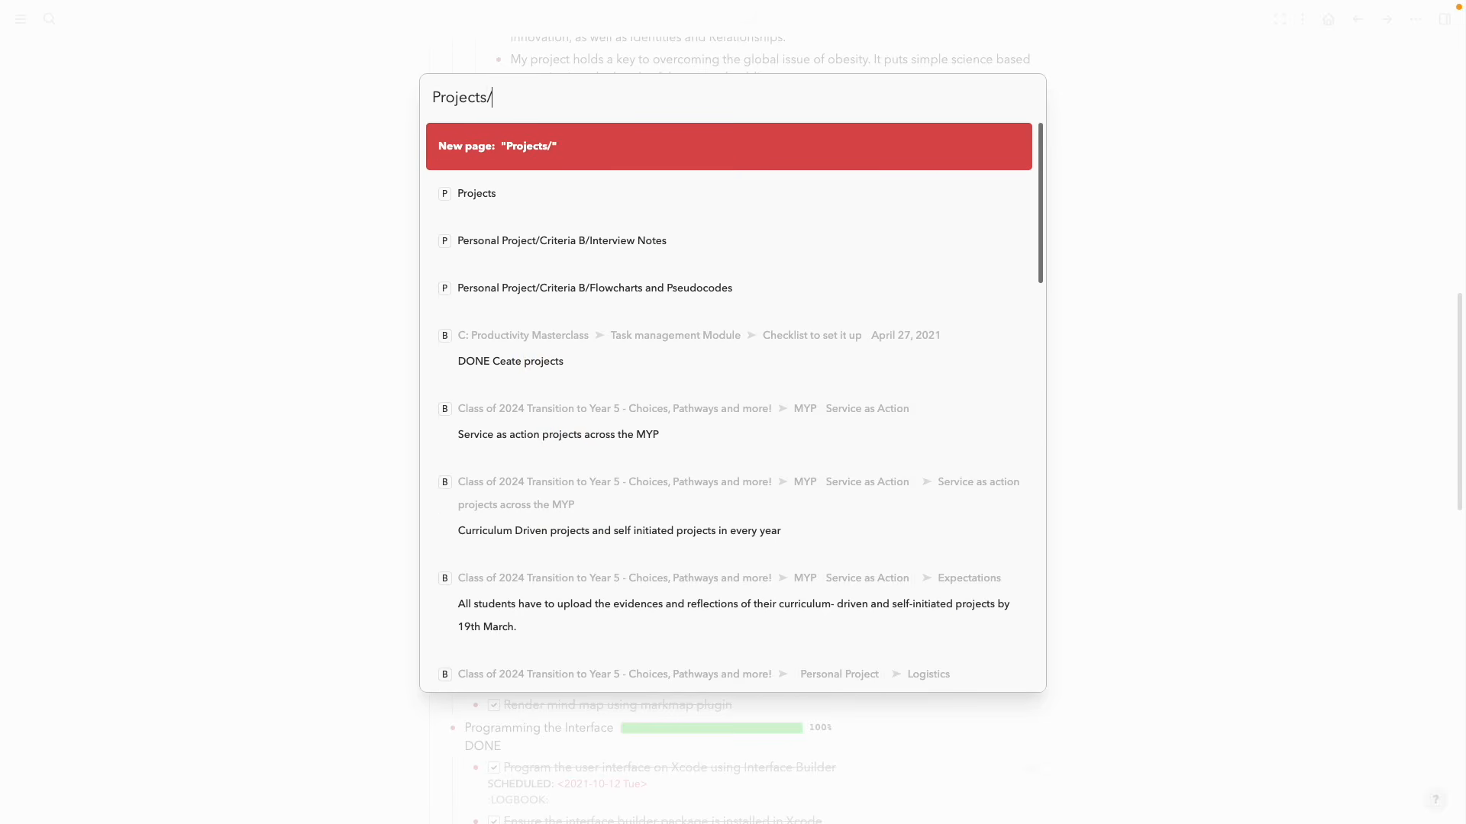
{"action": "type", "text": " Prototype"}
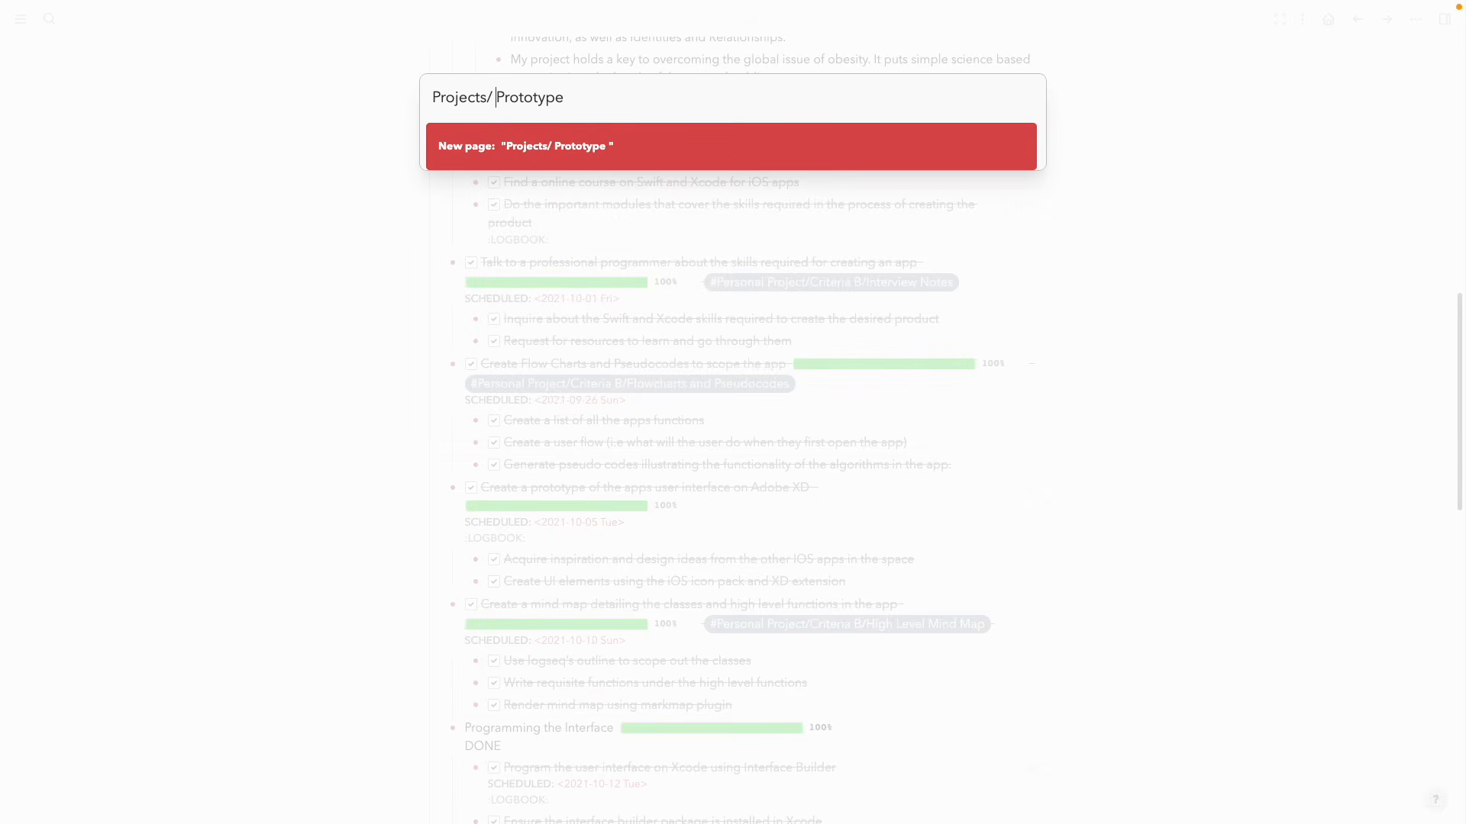
{"action": "key", "text": "BackSpace"}
{"action": "key", "text": "Escape"}
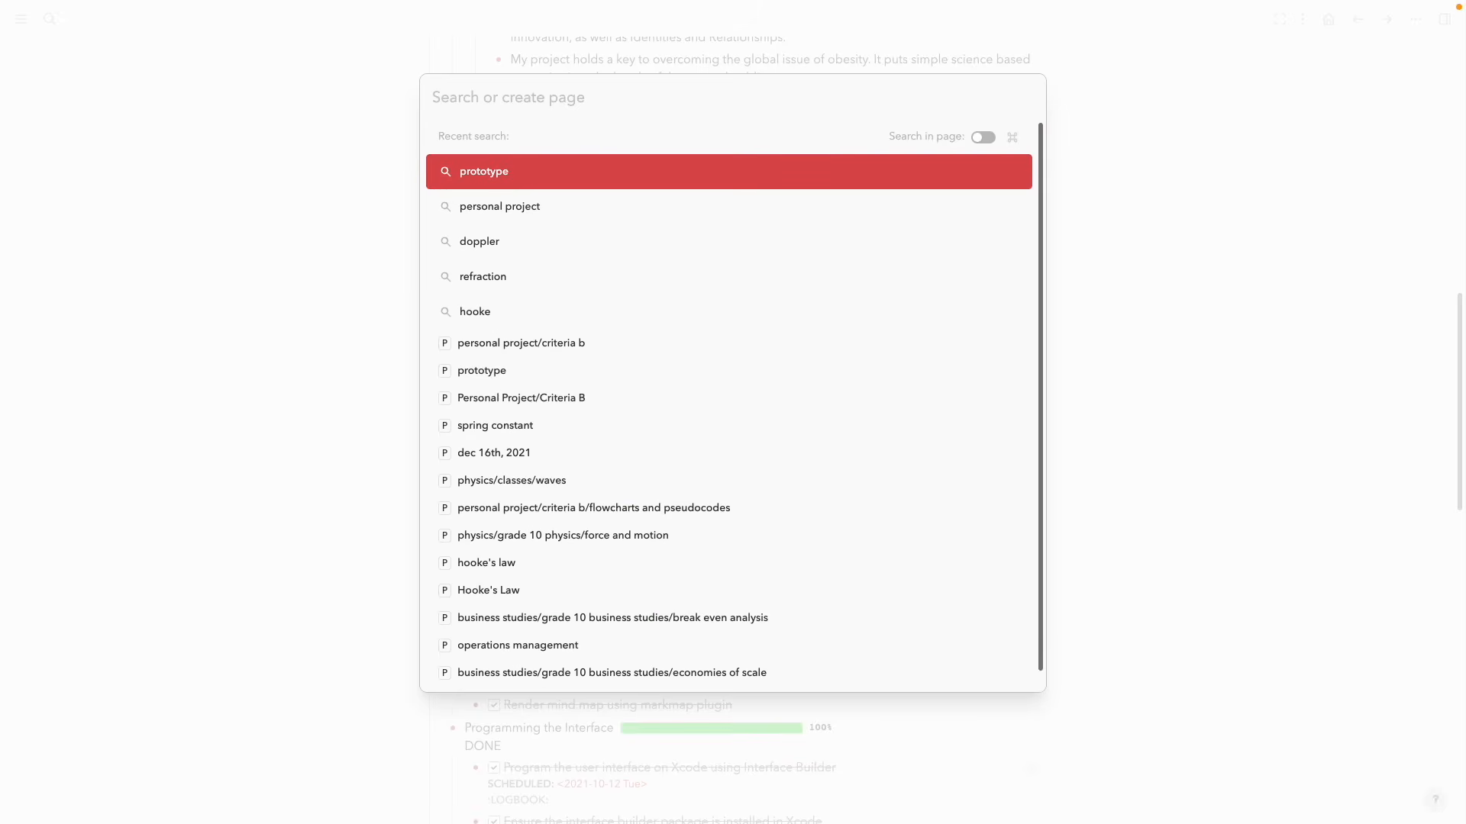
Close the search and follow the Personal Project link in the HIERARCHY section
{"action": "left_click", "coordinate": [202, 394]}
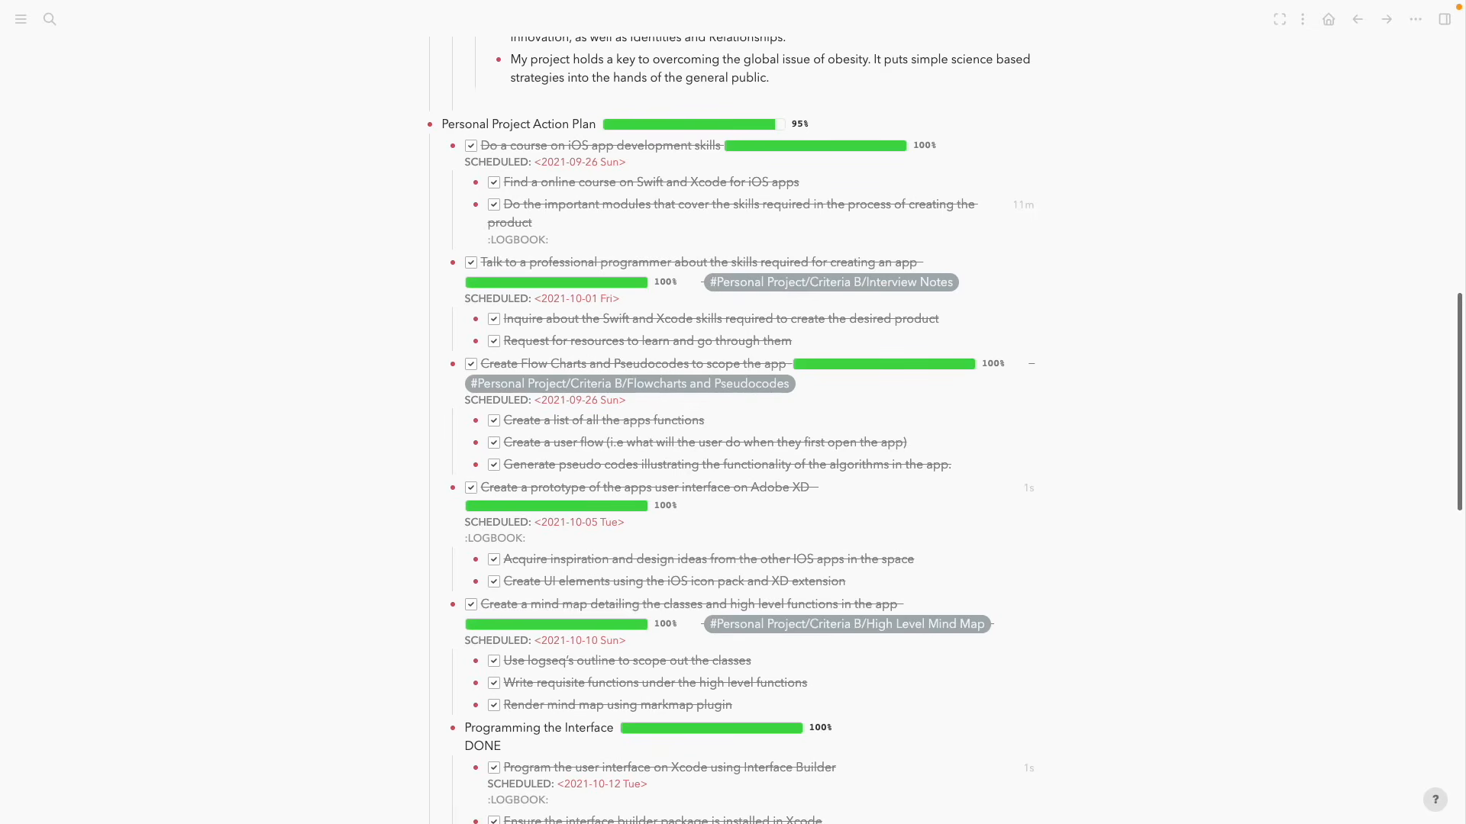
{"action": "scroll", "coordinate": [938, 599], "scroll_direction": "down", "scroll_amount": 15}
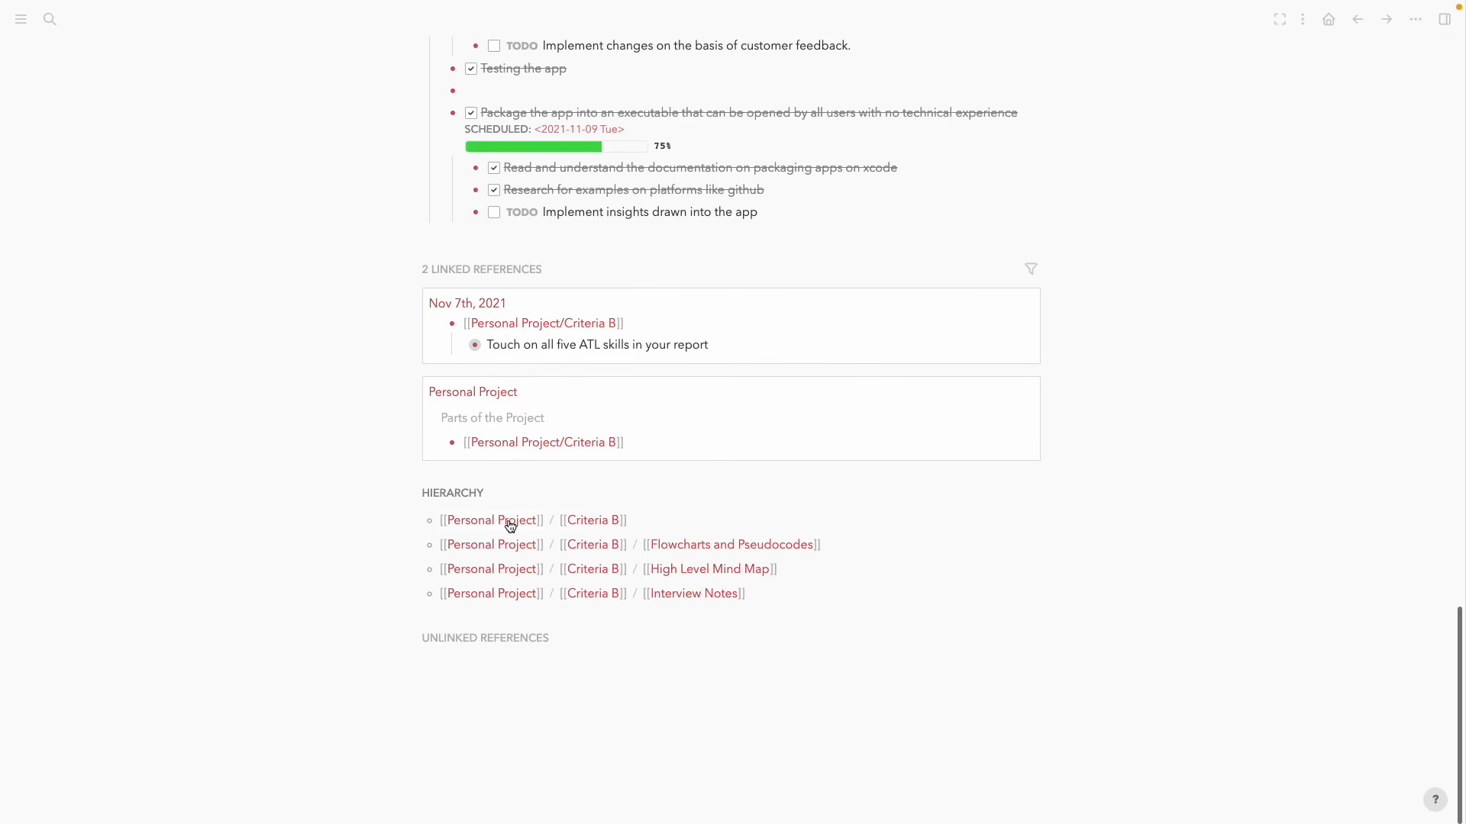
{"action": "left_click", "coordinate": [507, 523]}
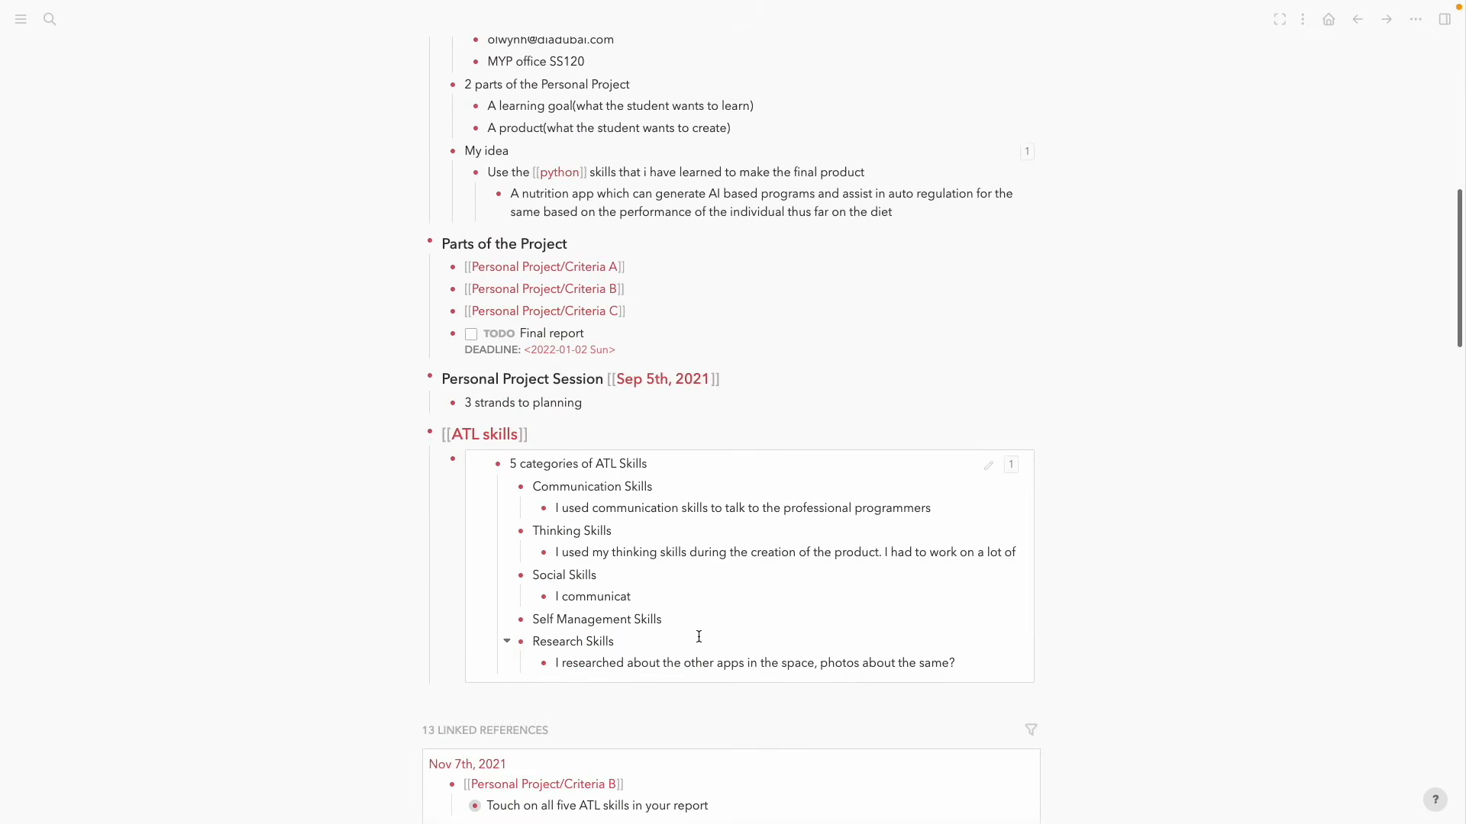